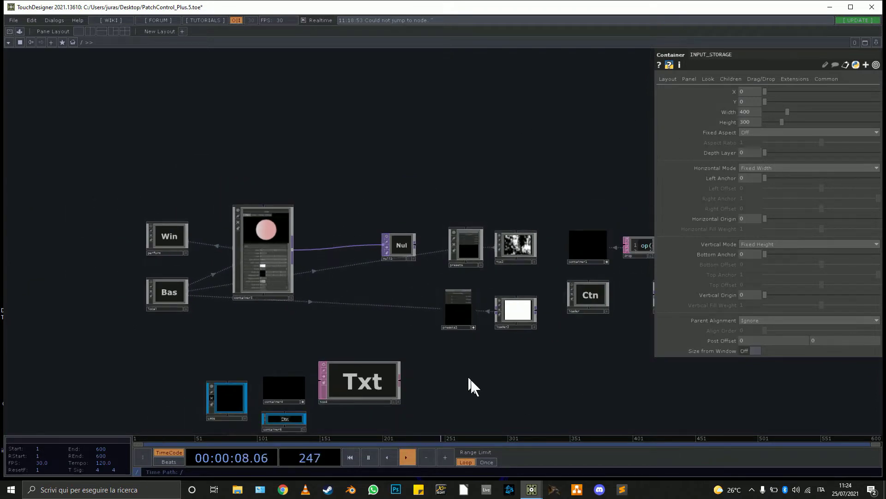
Load Main_tutorial6.tox from the Desktop folder into the preview area of container3.
{"action": "middle_click_drag", "start_coordinate": [473, 386], "coordinate": [382, 223]}
{"action": "middle_click_drag", "start_coordinate": [464, 282], "coordinate": [424, 152]}
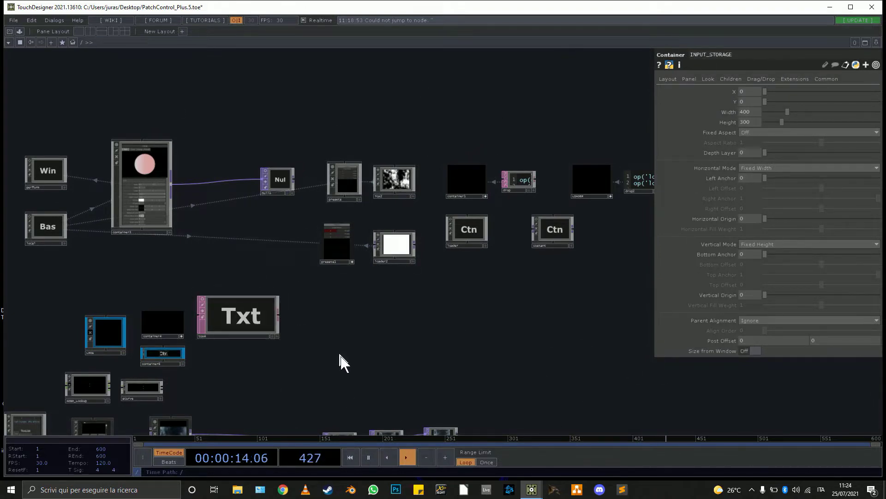
{"action": "left_click_drag", "start_coordinate": [330, 369], "coordinate": [213, 388]}
{"action": "left_click_drag", "start_coordinate": [388, 247], "coordinate": [404, 269]}
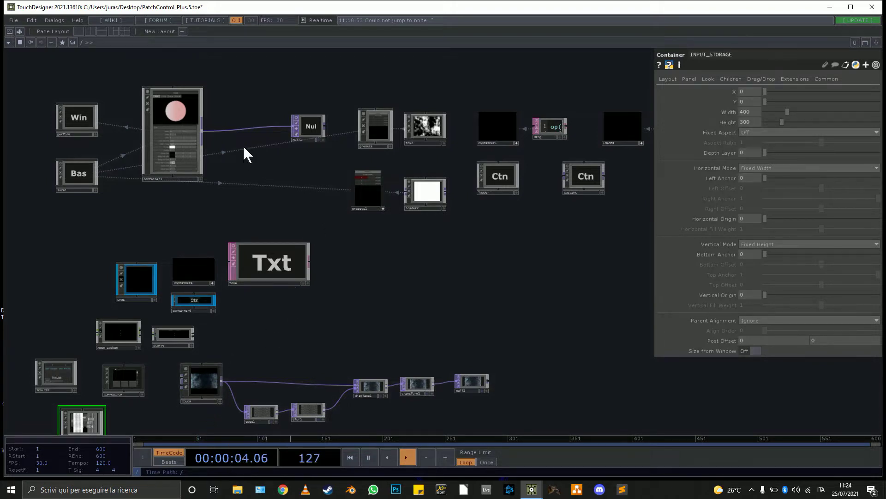
{"action": "scroll", "coordinate": [179, 112], "scroll_direction": "up", "scroll_amount": 1}
{"action": "scroll", "coordinate": [179, 112], "scroll_direction": "up", "scroll_amount": 3}
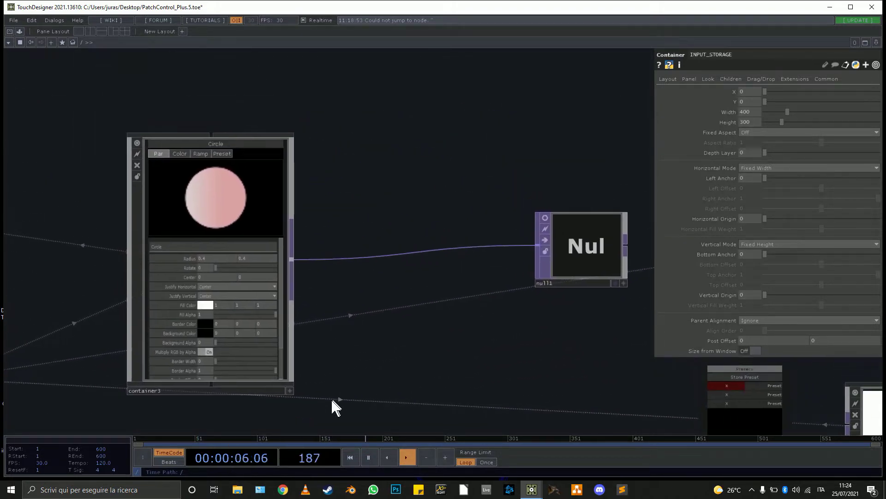
{"action": "left_click", "coordinate": [237, 489]}
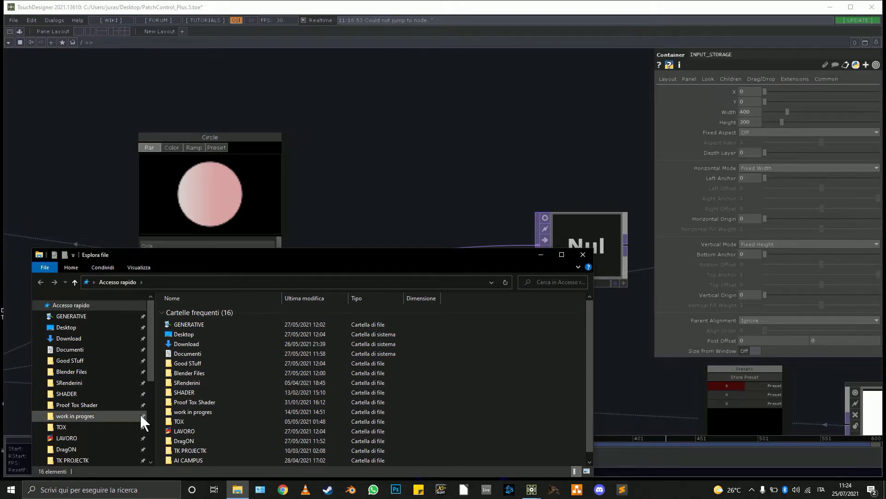
{"action": "double_click", "coordinate": [180, 334]}
{"action": "scroll", "coordinate": [332, 395], "scroll_direction": "down", "scroll_amount": 10}
{"action": "scroll", "coordinate": [299, 399], "scroll_direction": "down", "scroll_amount": 15}
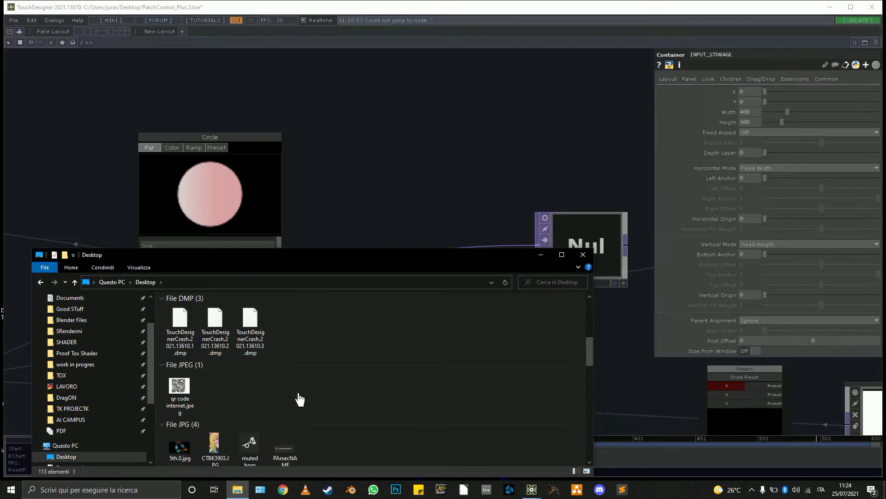
{"action": "scroll", "coordinate": [300, 399], "scroll_direction": "up", "scroll_amount": 2}
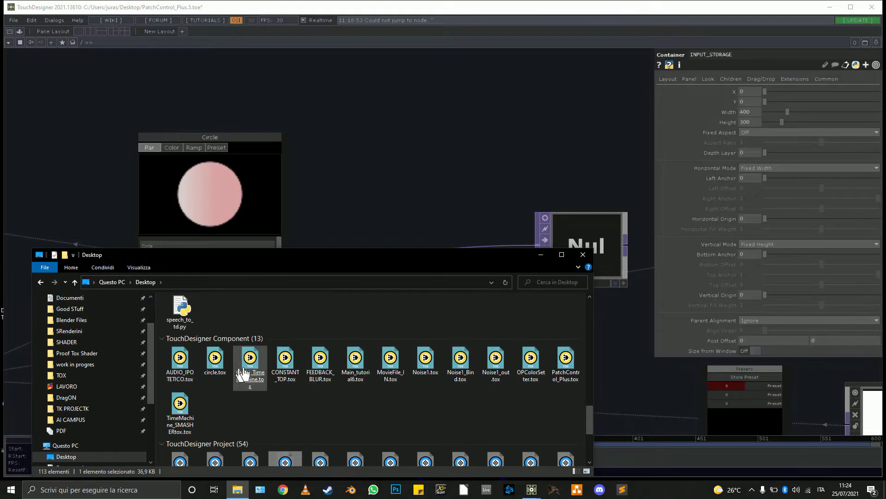
{"action": "left_click_drag", "start_coordinate": [367, 358], "coordinate": [204, 184]}
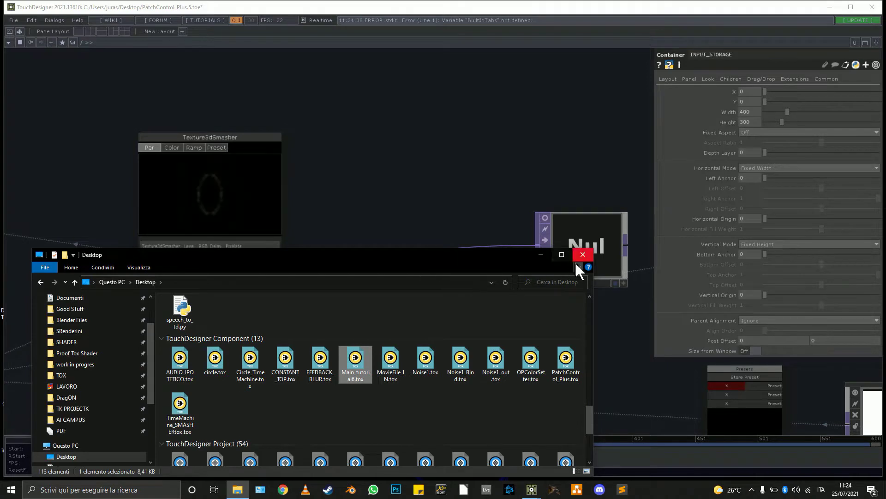
{"action": "left_click", "coordinate": [540, 256]}
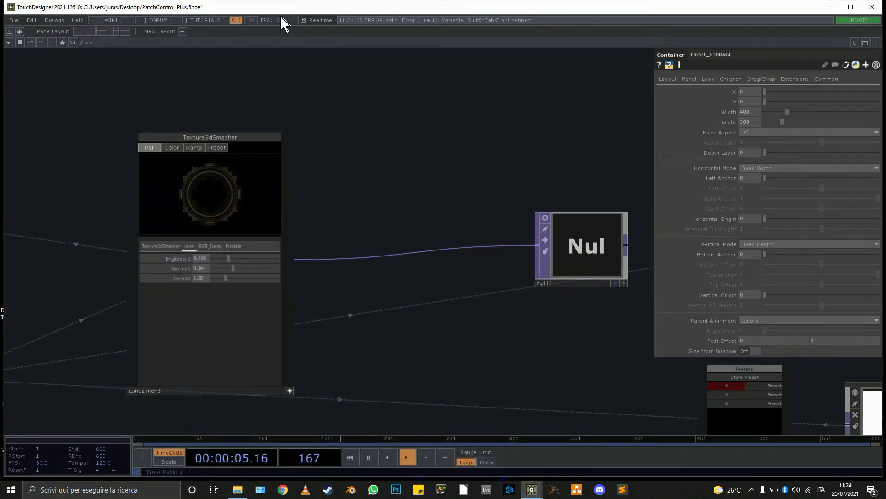
Examine the Texture3dSmasher preview and its level controls in container3.
{"action": "scroll", "coordinate": [211, 182], "scroll_direction": "up", "scroll_amount": 5}
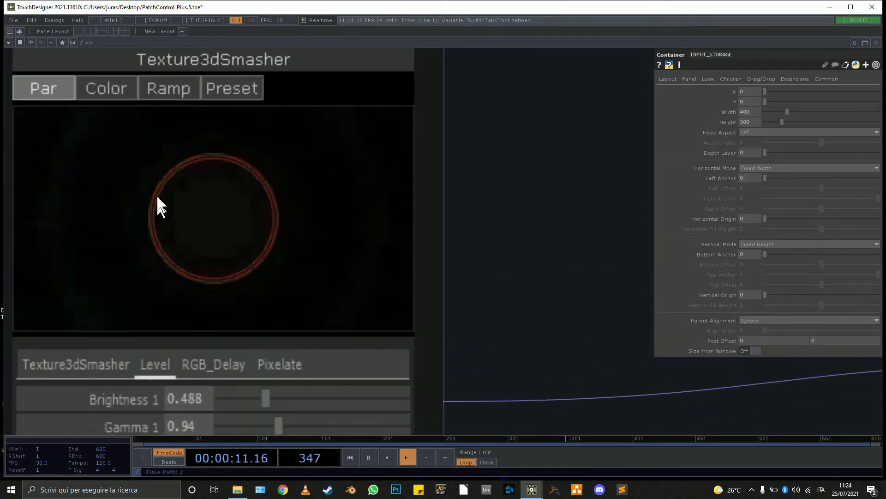
{"action": "scroll", "coordinate": [214, 242], "scroll_direction": "down", "scroll_amount": 5}
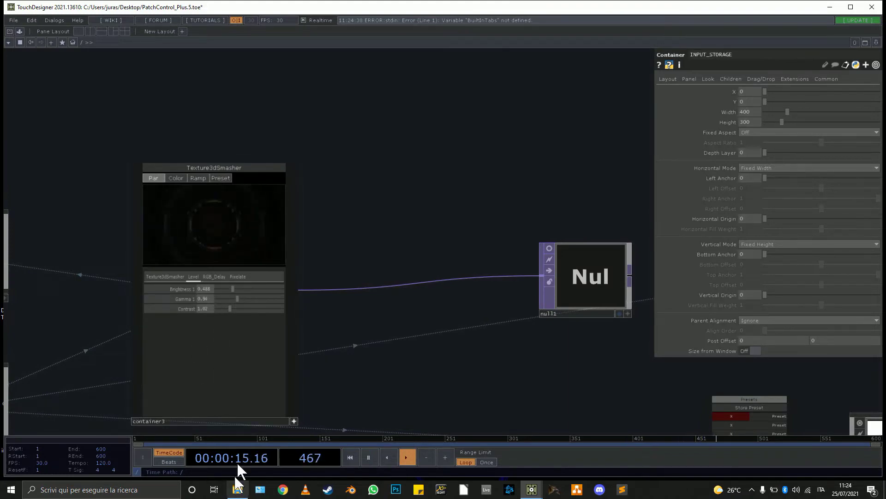
{"action": "left_click", "coordinate": [237, 490]}
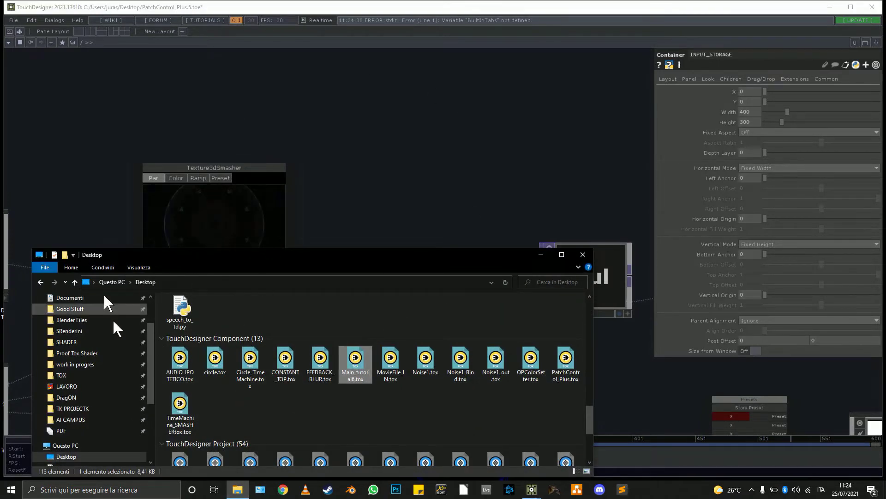
{"action": "left_click", "coordinate": [541, 254]}
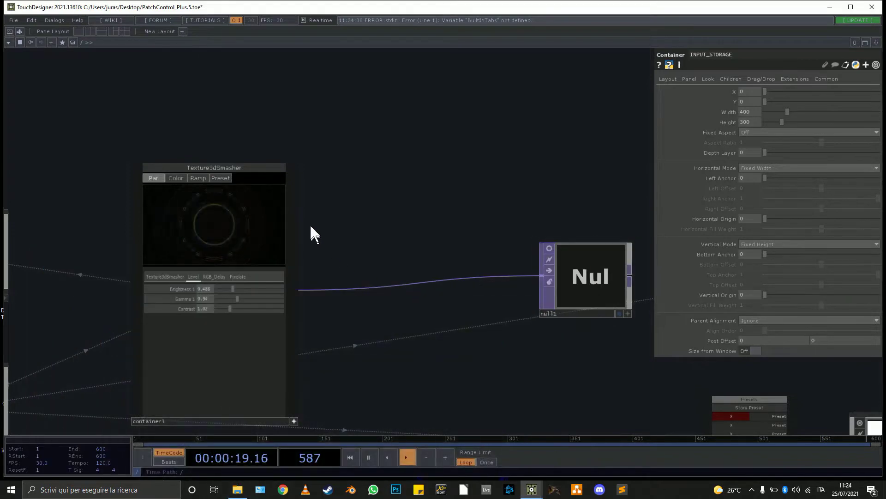
{"action": "left_click_drag", "start_coordinate": [518, 343], "coordinate": [299, 265]}
{"action": "scroll", "coordinate": [378, 306], "scroll_direction": "down", "scroll_amount": 5}
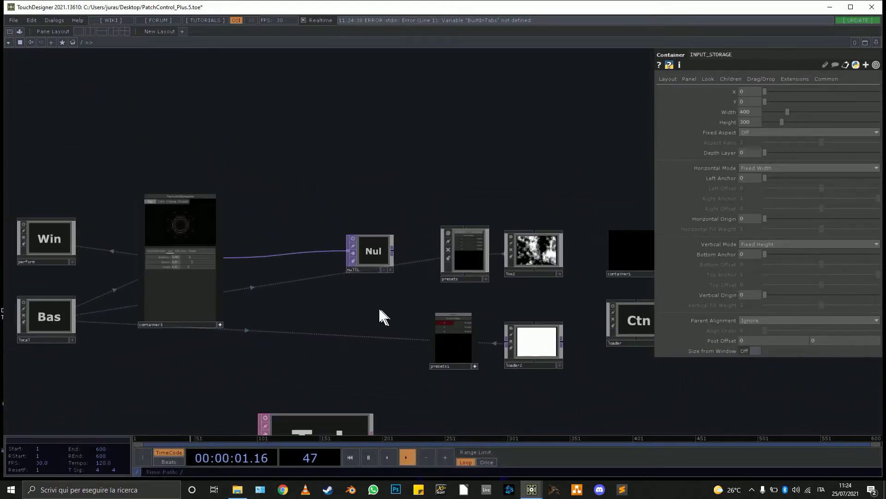
{"action": "scroll", "coordinate": [175, 220], "scroll_direction": "up", "scroll_amount": 5}
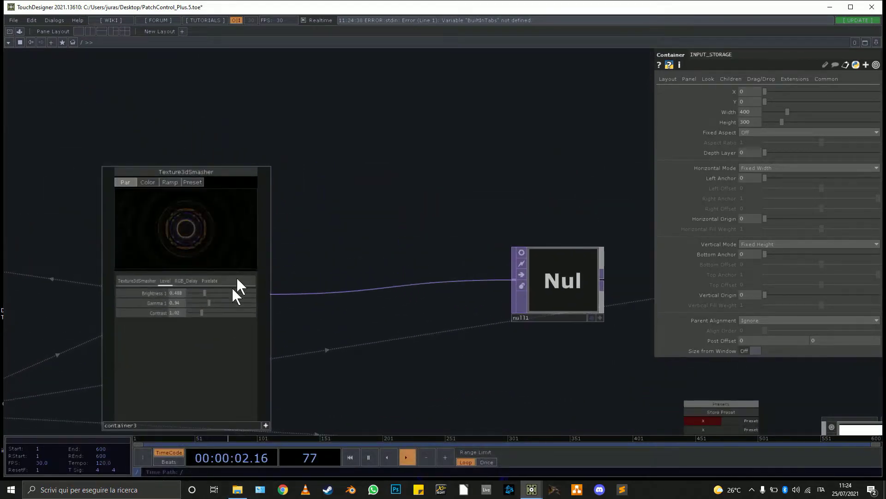
Go inside container3 and its Tox component to examine the operator network, including the ramp and pixelate operators, and return to container3.
{"action": "left_click", "coordinate": [263, 422]}
{"action": "key", "text": "i"}
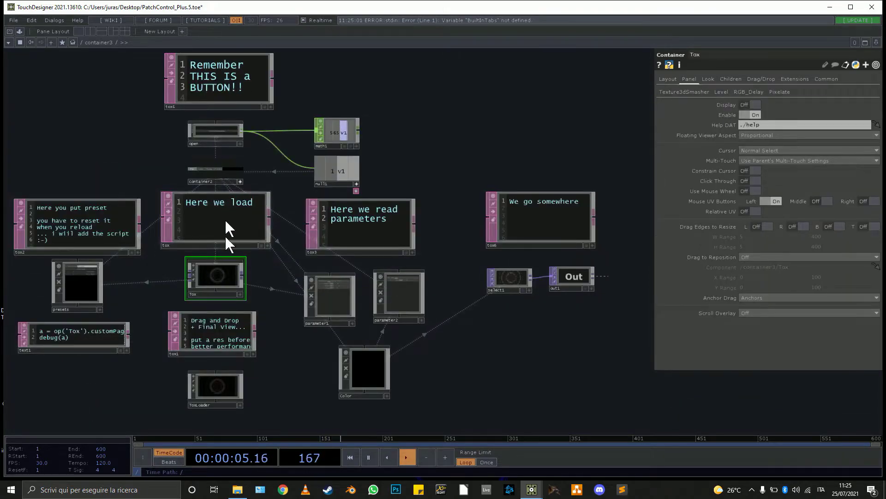
{"action": "key", "text": "i"}
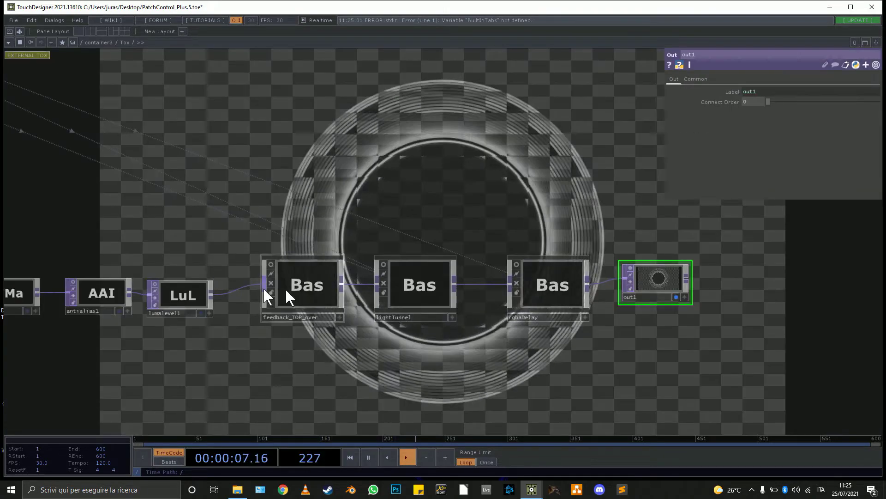
{"action": "left_click_drag", "start_coordinate": [231, 353], "coordinate": [535, 358]}
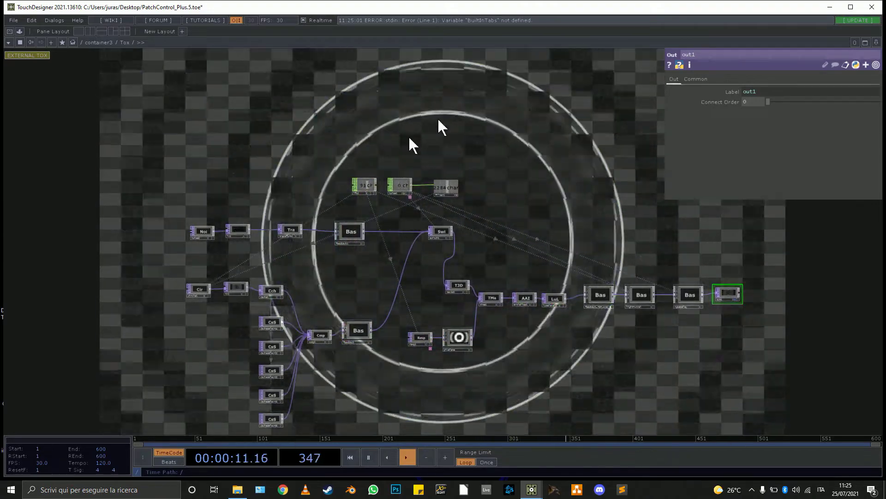
{"action": "scroll", "coordinate": [457, 336], "scroll_direction": "up", "scroll_amount": 5}
{"action": "scroll", "coordinate": [415, 291], "scroll_direction": "up", "scroll_amount": 4}
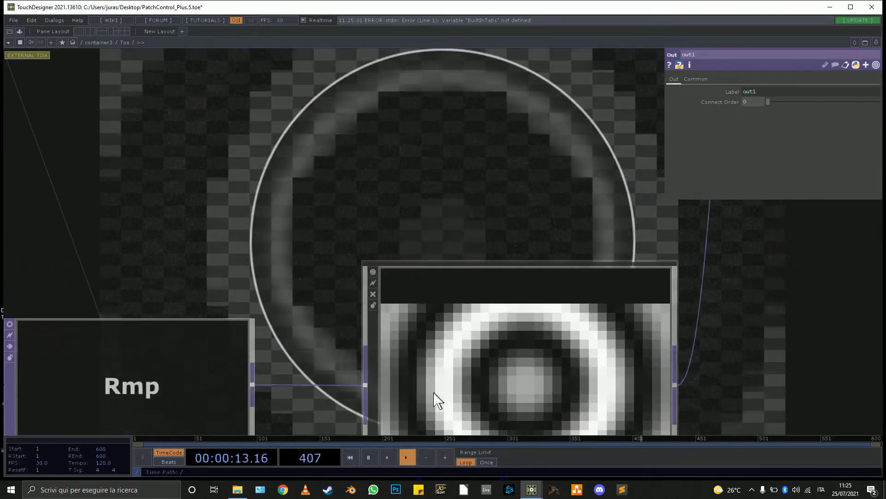
{"action": "scroll", "coordinate": [435, 402], "scroll_direction": "down", "scroll_amount": 2}
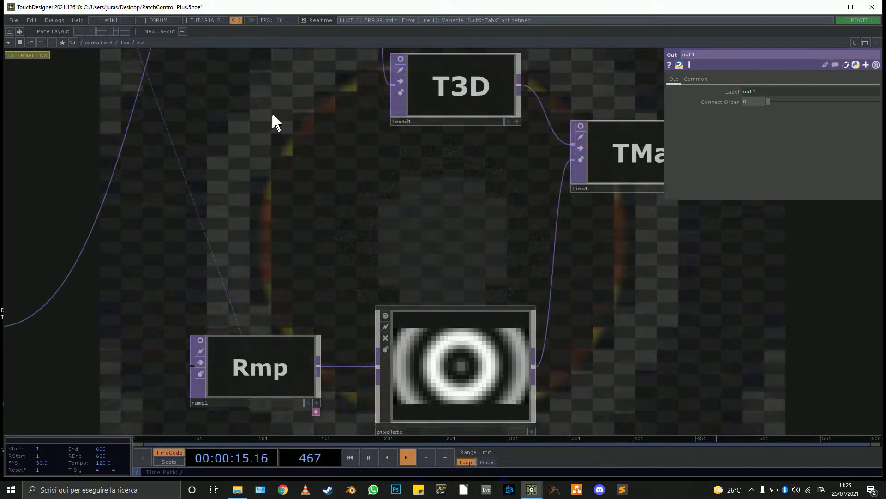
{"action": "scroll", "coordinate": [318, 240], "scroll_direction": "down", "scroll_amount": 5}
{"action": "scroll", "coordinate": [318, 240], "scroll_direction": "down", "scroll_amount": 5}
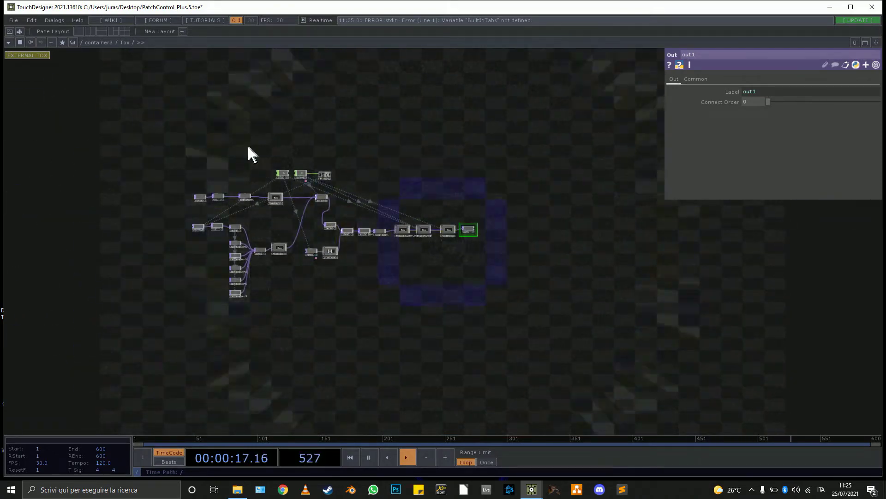
{"action": "scroll", "coordinate": [238, 147], "scroll_direction": "down", "scroll_amount": 3}
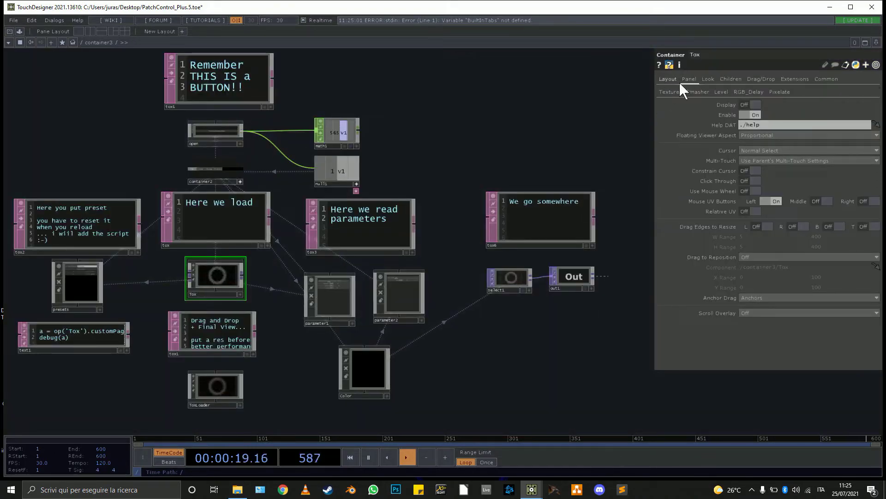
Review the Tox component's Texture3dSmasher, RGB_Delay and Pixelate parameter pages, and go back up to the root network.
{"action": "left_click", "coordinate": [692, 92]}
{"action": "left_click", "coordinate": [744, 91]}
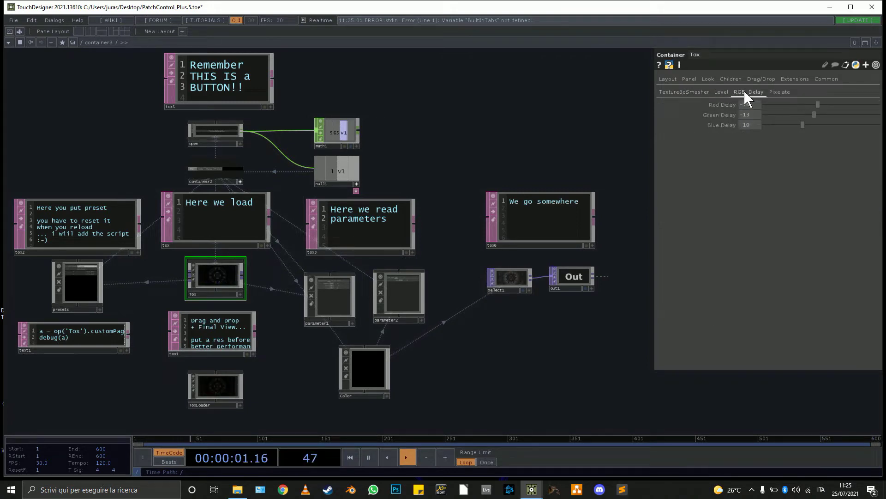
{"action": "left_click", "coordinate": [778, 92]}
{"action": "left_click", "coordinate": [740, 90]}
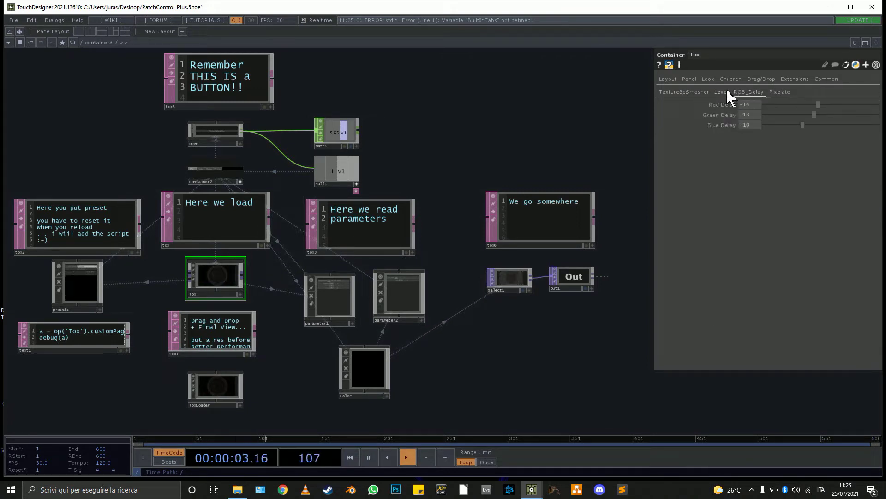
{"action": "left_click", "coordinate": [696, 91]}
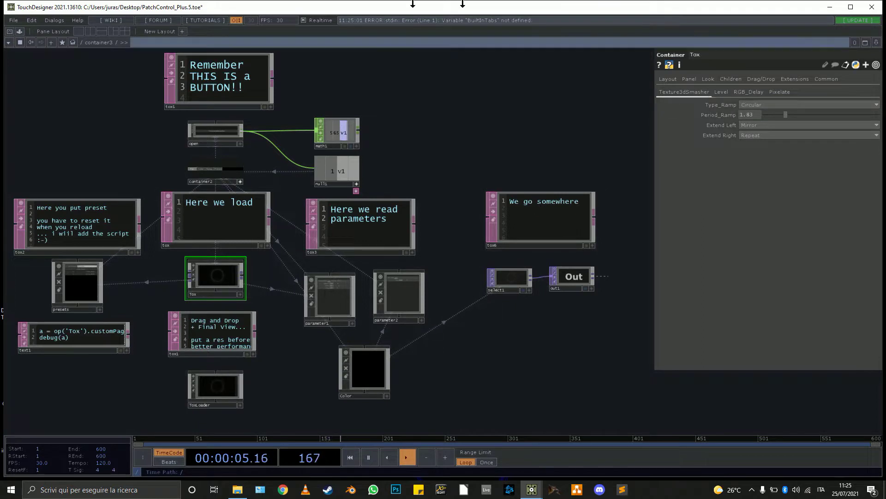
{"action": "key", "text": "u"}
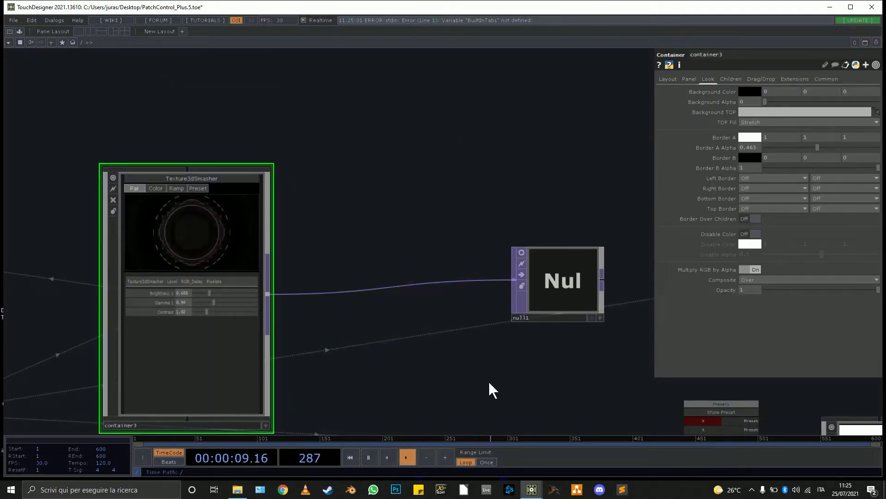
Select the COLOR container in the root network and review its ALPHA_HSV_RGB_Adjust, RAMP_&_LookUP and LUMA parameter pages.
{"action": "left_click_drag", "start_coordinate": [391, 319], "coordinate": [263, 203]}
{"action": "scroll", "coordinate": [340, 246], "scroll_direction": "down", "scroll_amount": 5}
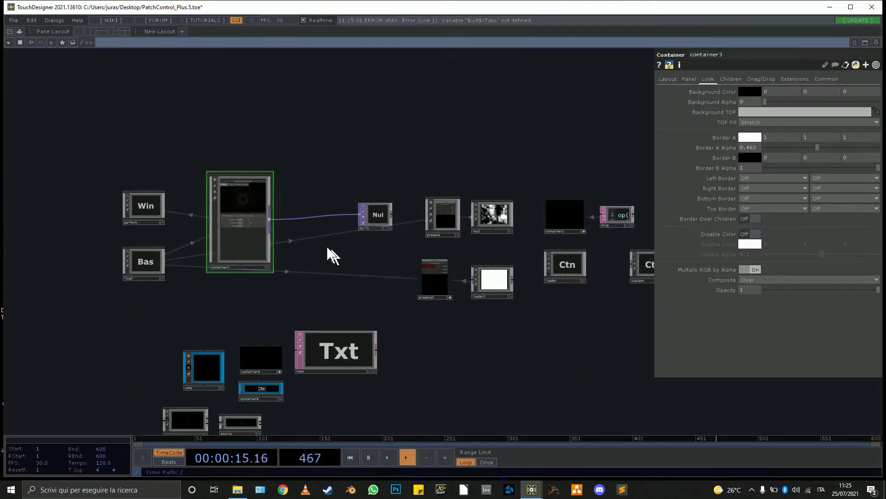
{"action": "scroll", "coordinate": [232, 403], "scroll_direction": "up", "scroll_amount": 5}
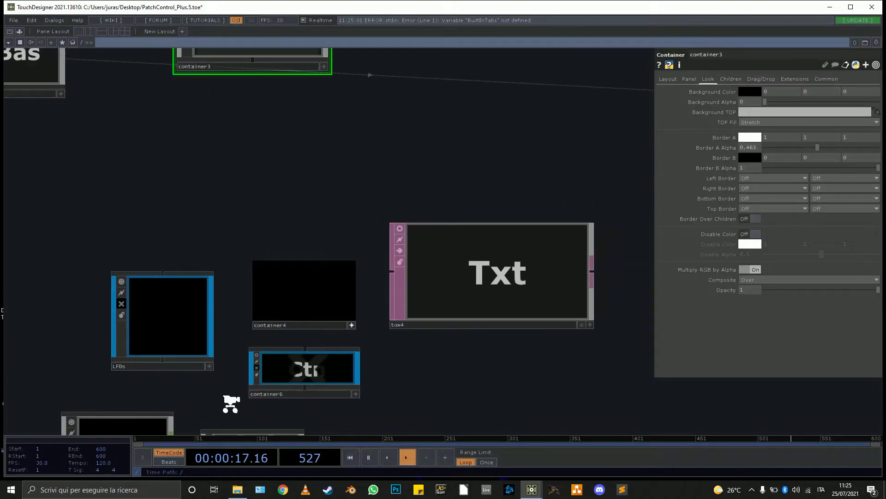
{"action": "scroll", "coordinate": [232, 403], "scroll_direction": "down", "scroll_amount": 3}
{"action": "left_click_drag", "start_coordinate": [461, 380], "coordinate": [517, 140]}
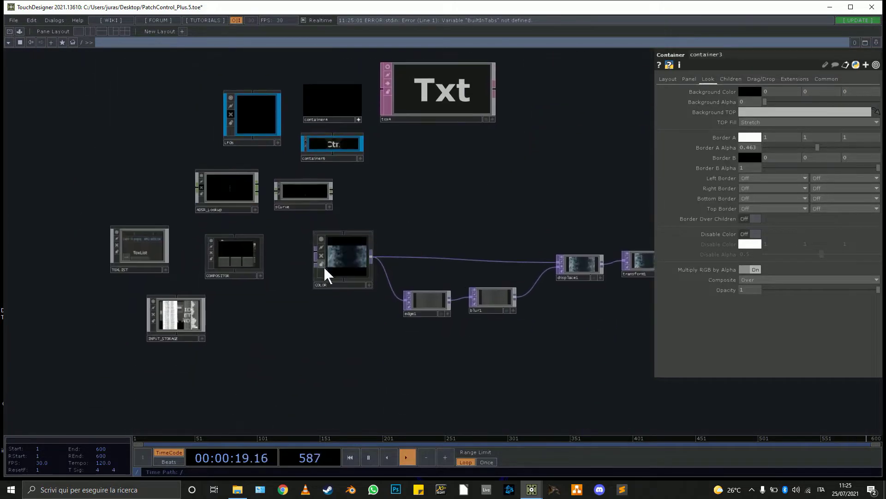
{"action": "scroll", "coordinate": [325, 268], "scroll_direction": "up", "scroll_amount": 4}
{"action": "left_click", "coordinate": [417, 257]}
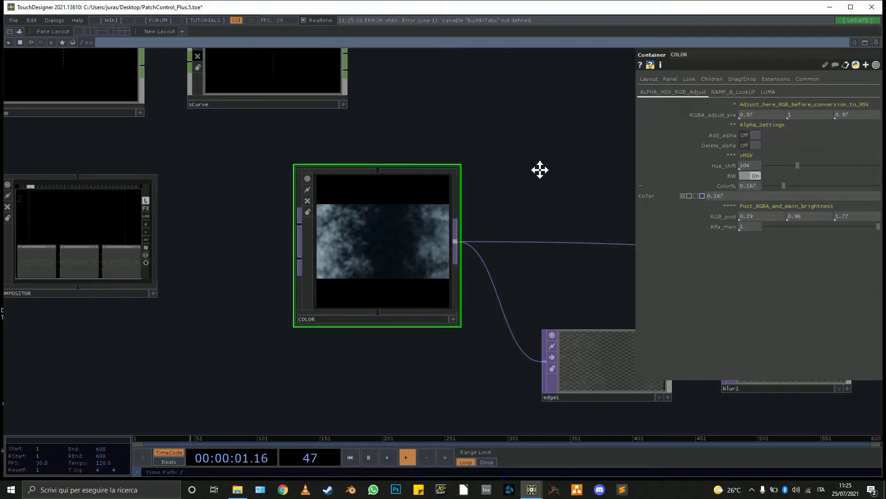
{"action": "left_click_drag", "start_coordinate": [538, 170], "coordinate": [460, 207]}
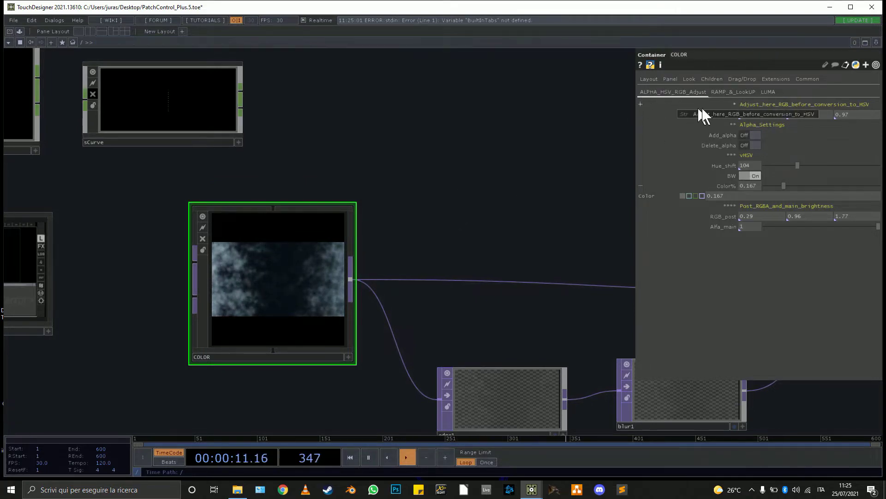
{"action": "left_click", "coordinate": [735, 92]}
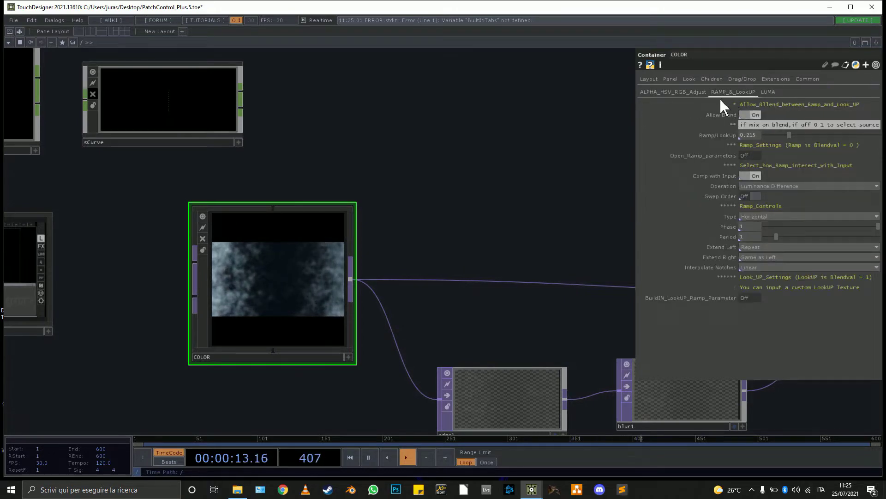
{"action": "left_click", "coordinate": [768, 92]}
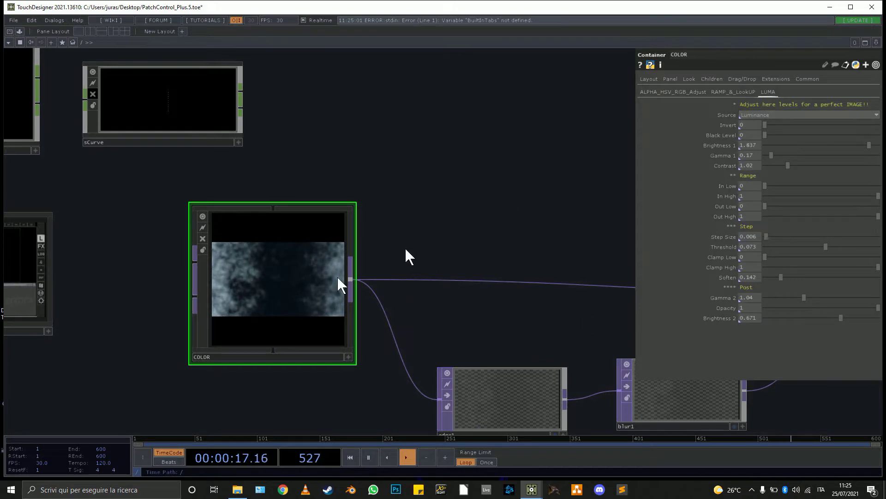
{"action": "left_click", "coordinate": [688, 92]}
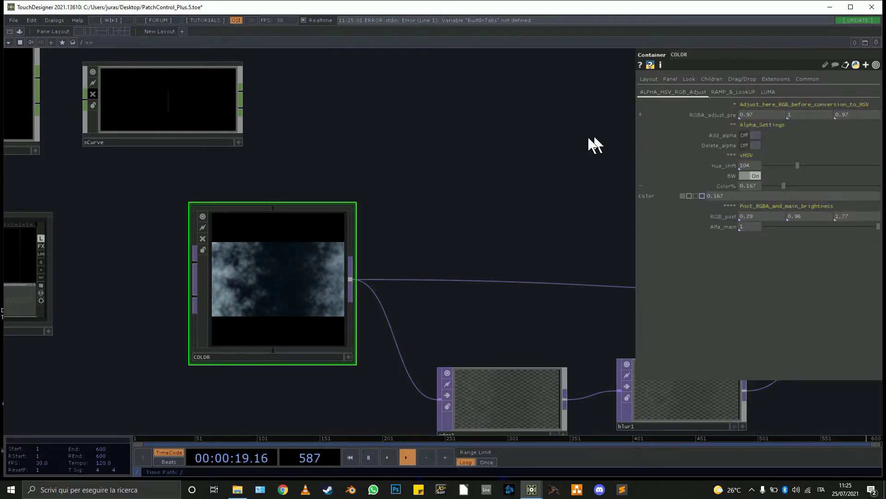
Go inside the COLOR container and its GL_HSV_Adjust_and_Alfa base to examine the Color1 shader, and return to the root network.
{"action": "double_click", "coordinate": [257, 293]}
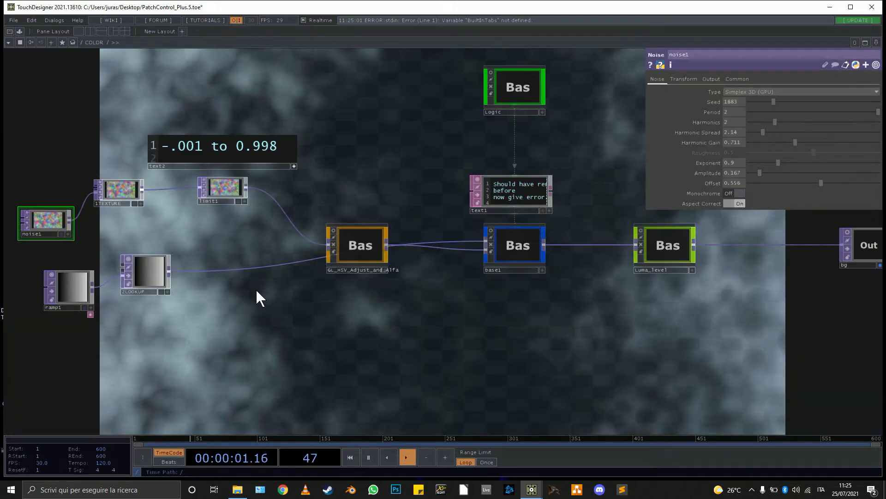
{"action": "double_click", "coordinate": [383, 243]}
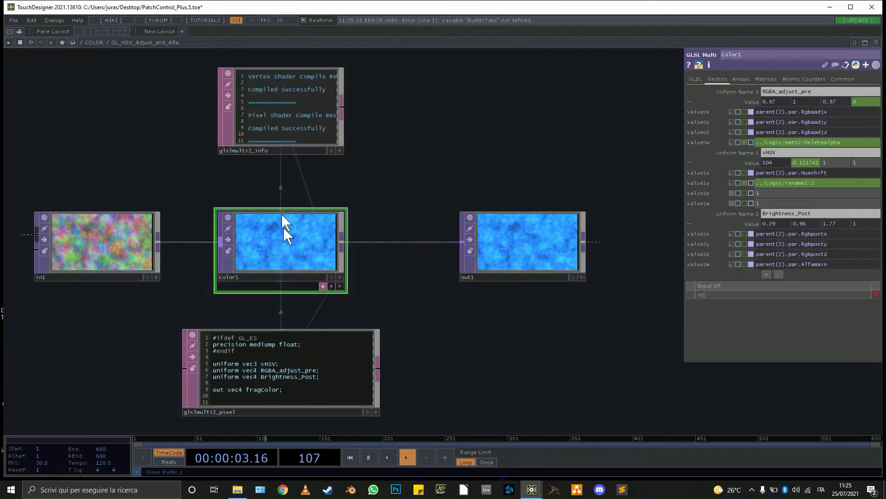
{"action": "key", "text": "u"}
{"action": "key", "text": "u"}
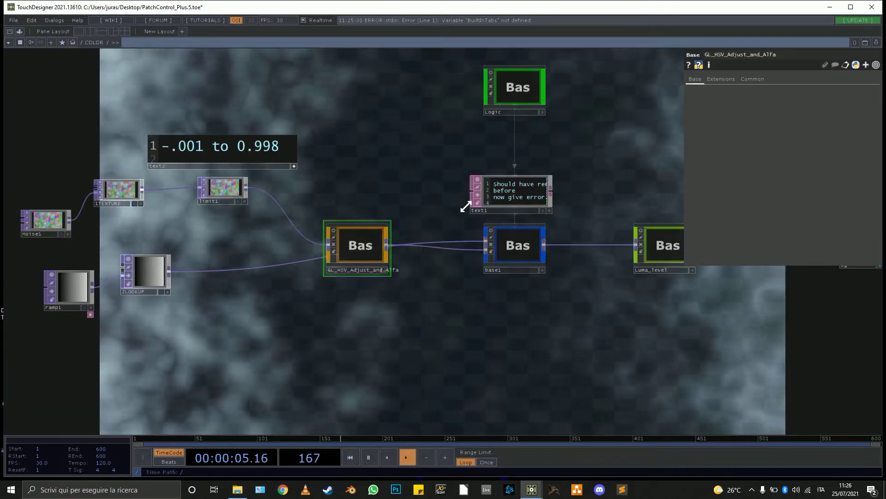
Find container1 in the root network and select it to review its drag and drop parameters.
{"action": "scroll", "coordinate": [393, 238], "scroll_direction": "down", "scroll_amount": 5}
{"action": "left_click_drag", "start_coordinate": [447, 236], "coordinate": [469, 322]}
{"action": "left_click_drag", "start_coordinate": [273, 364], "coordinate": [152, 370]}
{"action": "left_click_drag", "start_coordinate": [435, 194], "coordinate": [408, 341]}
{"action": "scroll", "coordinate": [407, 340], "scroll_direction": "down", "scroll_amount": 5}
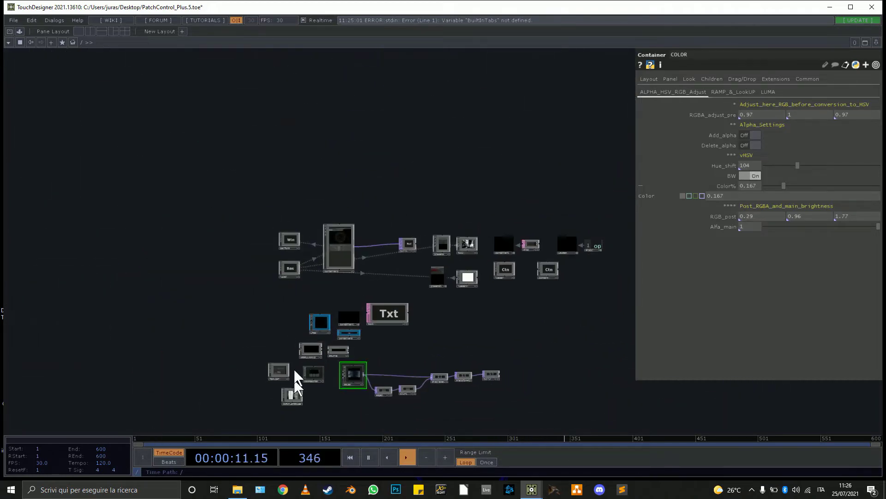
{"action": "left_click_drag", "start_coordinate": [378, 295], "coordinate": [309, 286]}
{"action": "scroll", "coordinate": [328, 260], "scroll_direction": "up", "scroll_amount": 10}
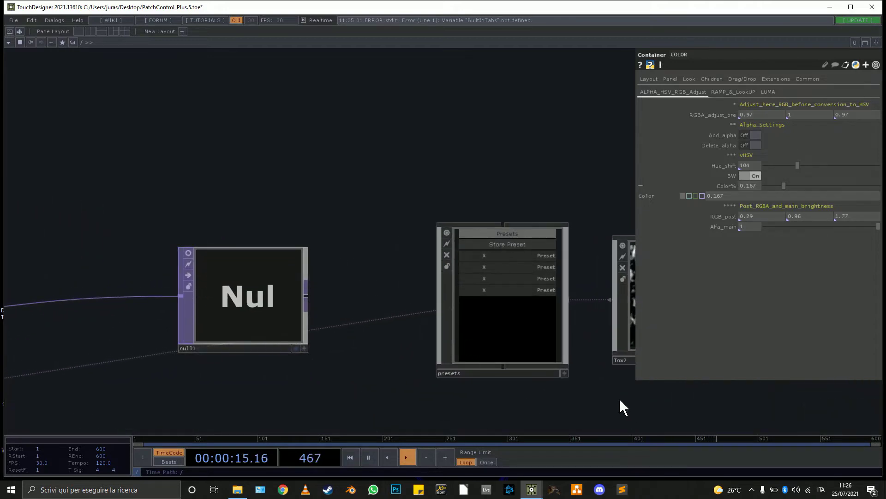
{"action": "left_click_drag", "start_coordinate": [620, 401], "coordinate": [211, 351]}
{"action": "left_click_drag", "start_coordinate": [501, 343], "coordinate": [197, 249]}
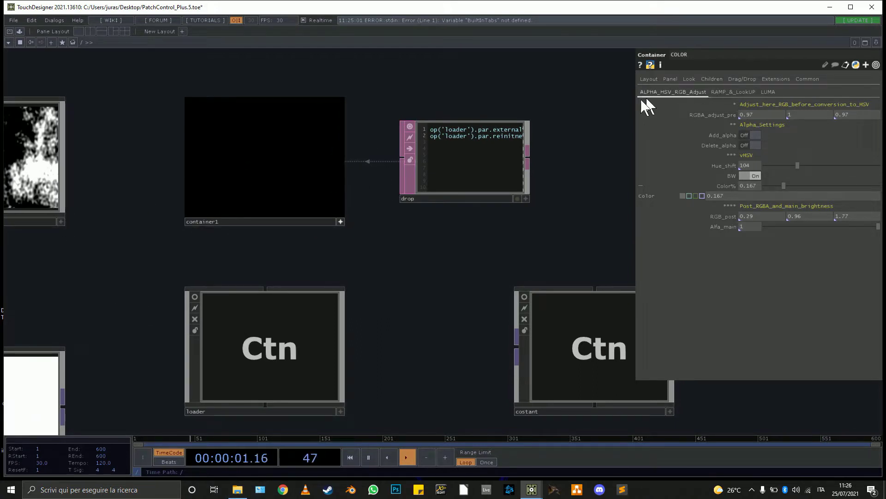
{"action": "left_click", "coordinate": [318, 145]}
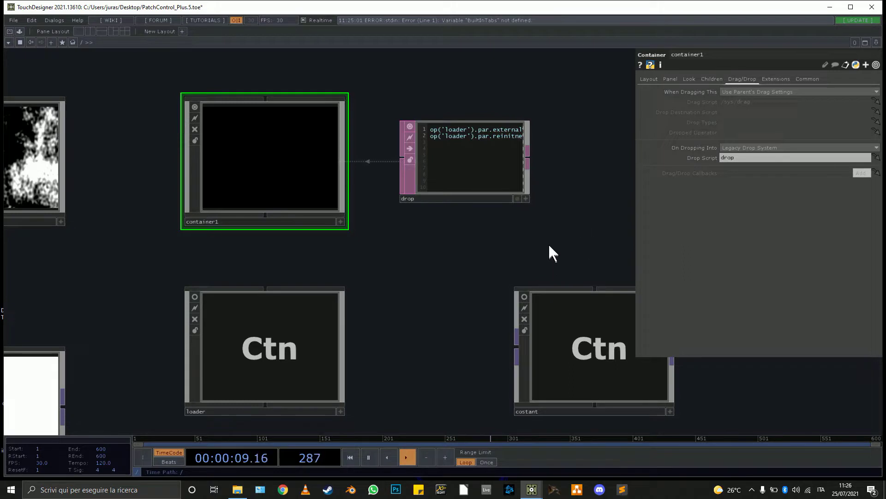
{"action": "left_click_drag", "start_coordinate": [550, 246], "coordinate": [455, 249]}
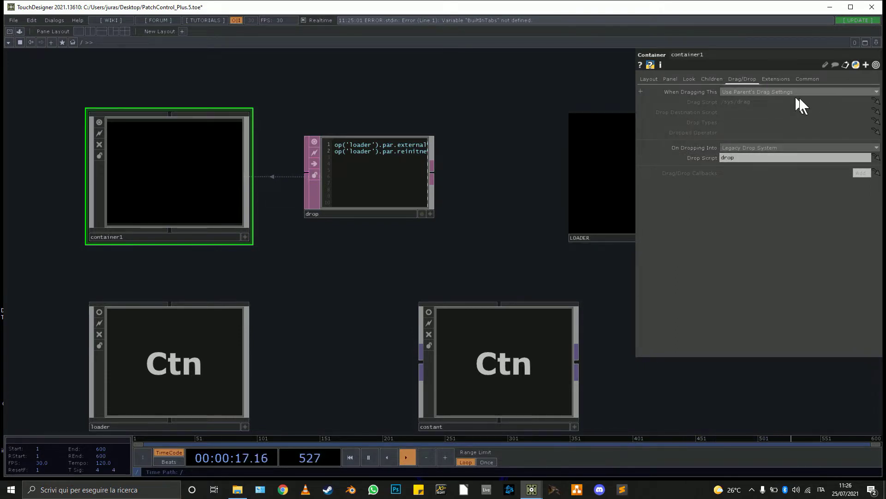
Review container1's On Dropping Into options and choose Legacy Drop System.
{"action": "left_click", "coordinate": [741, 149]}
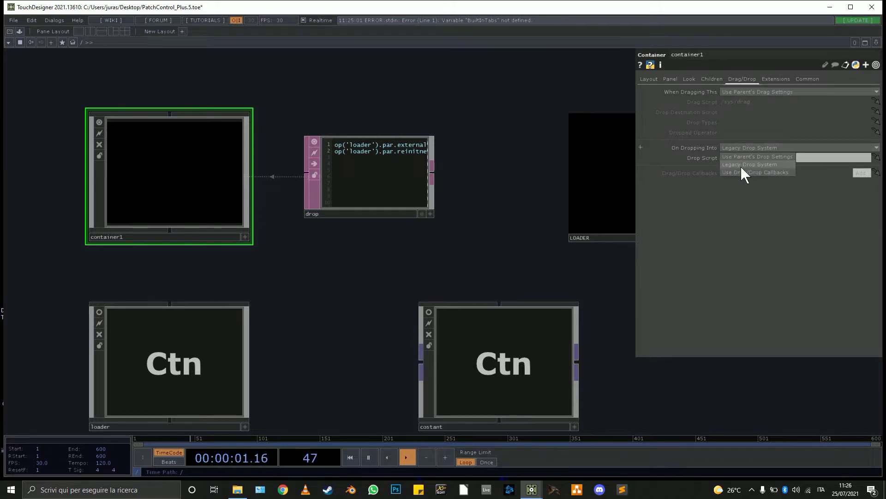
{"action": "left_click", "coordinate": [468, 217]}
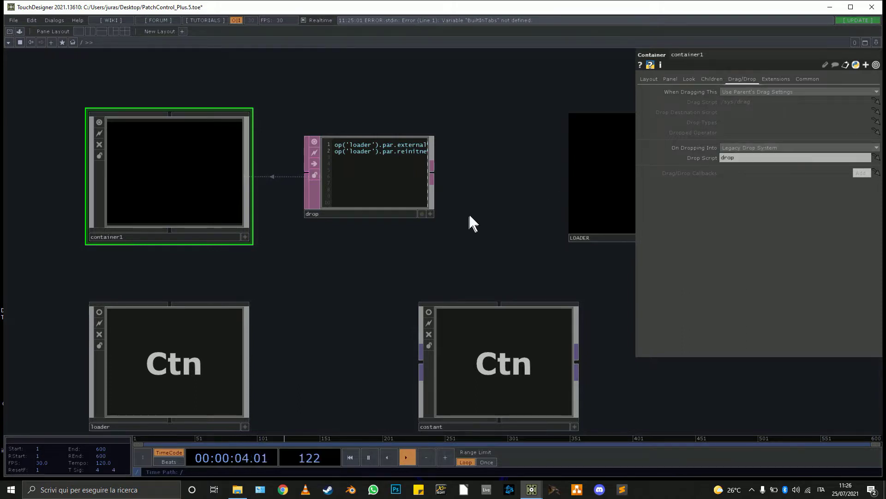
{"action": "left_click", "coordinate": [776, 147]}
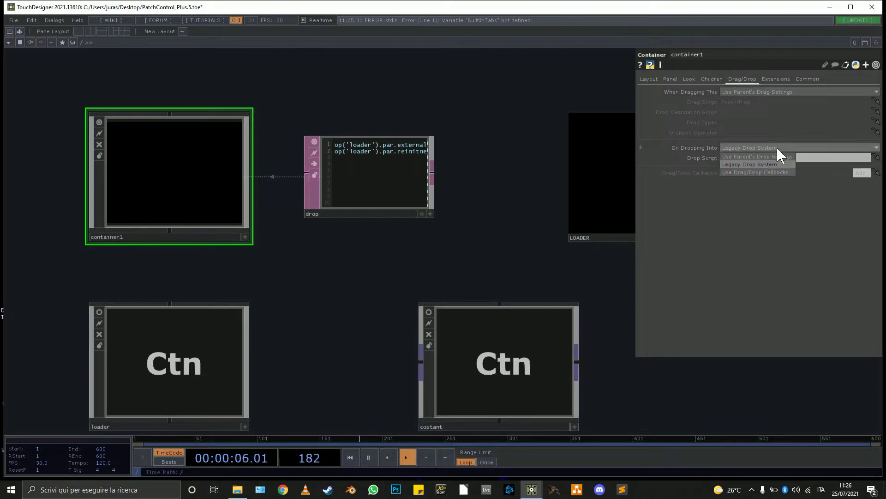
{"action": "left_click", "coordinate": [752, 164]}
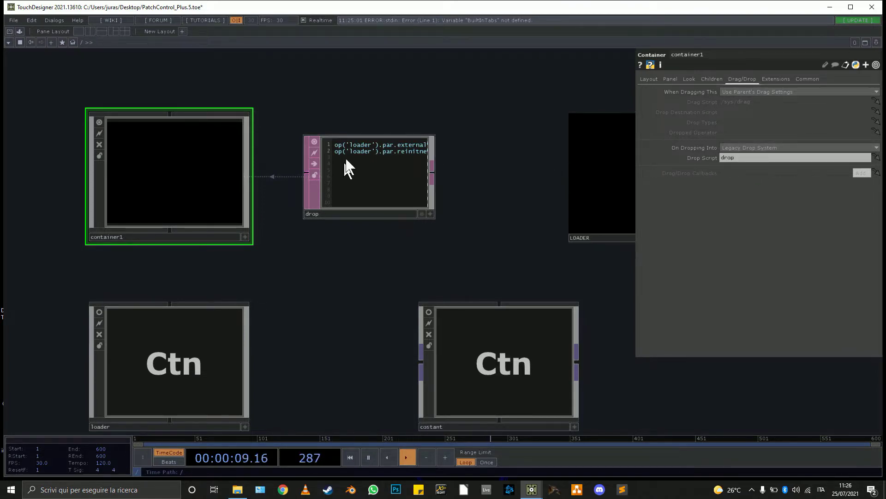
Examine the script in the drop text operator linked to container1, including its references to the loader container.
{"action": "scroll", "coordinate": [263, 139], "scroll_direction": "up", "scroll_amount": 4}
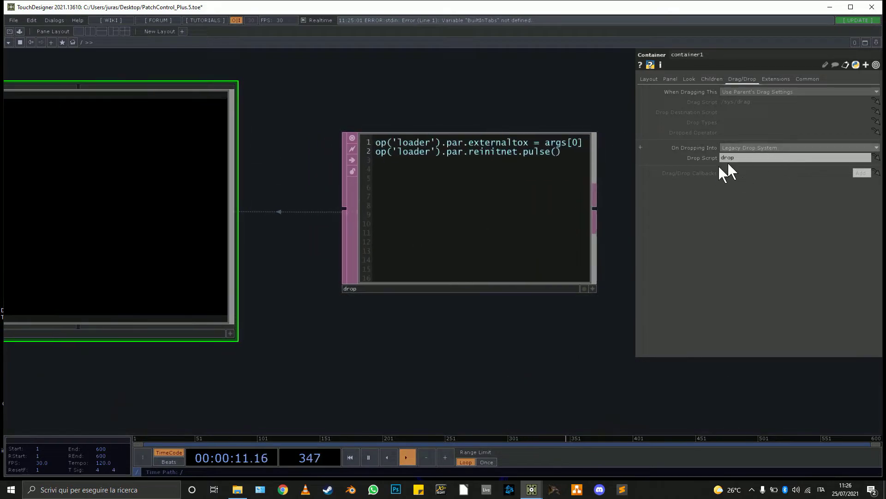
{"action": "scroll", "coordinate": [388, 171], "scroll_direction": "down", "scroll_amount": 5}
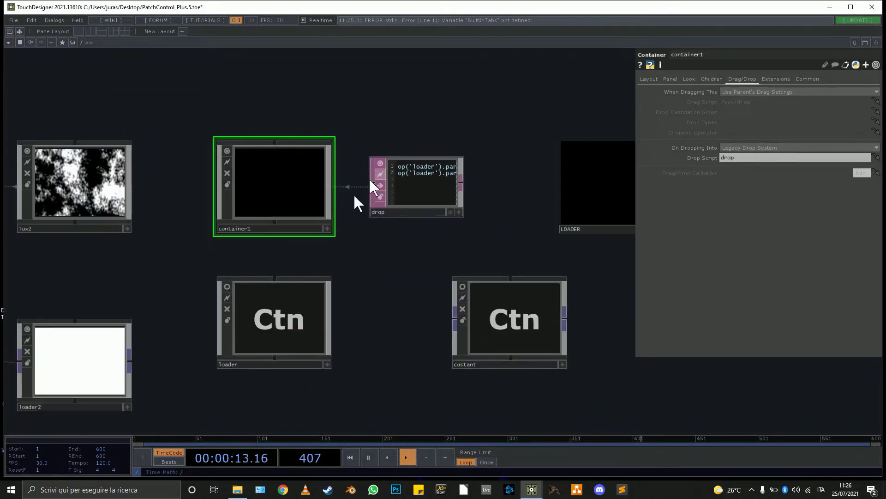
{"action": "scroll", "coordinate": [273, 179], "scroll_direction": "up", "scroll_amount": 4}
{"action": "left_click_drag", "start_coordinate": [558, 84], "coordinate": [379, 93]}
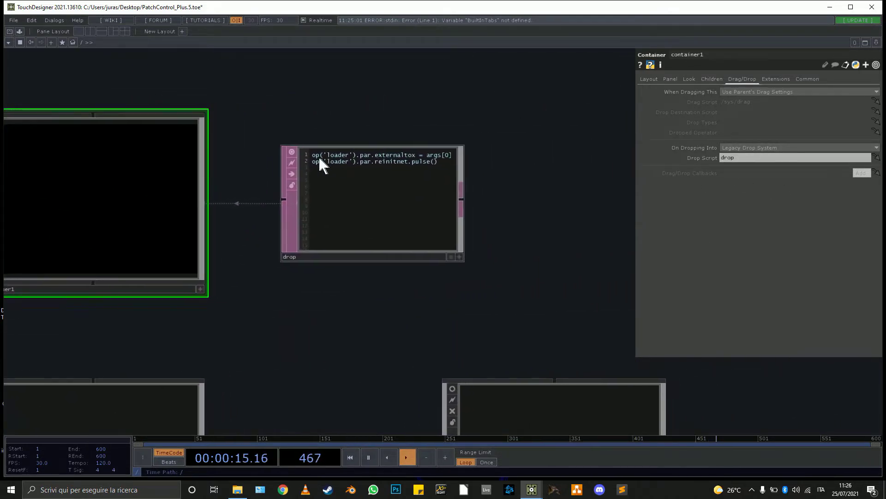
{"action": "scroll", "coordinate": [319, 153], "scroll_direction": "up", "scroll_amount": 4}
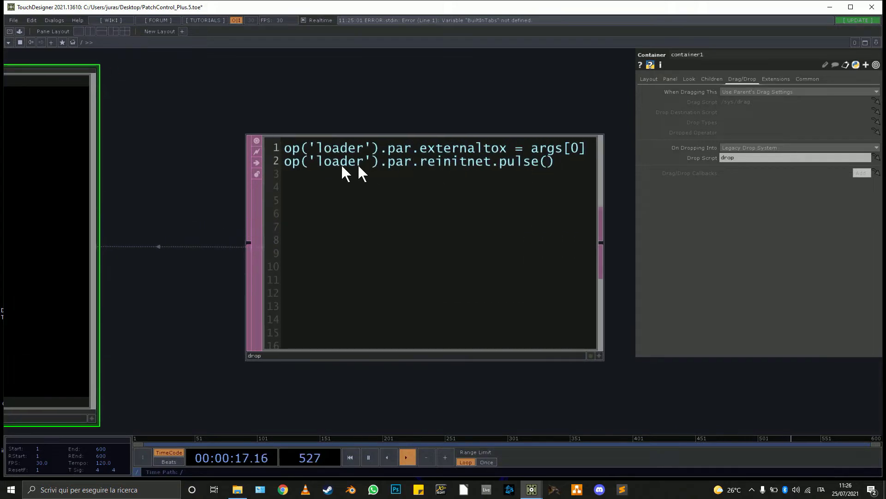
{"action": "scroll", "coordinate": [508, 174], "scroll_direction": "down", "scroll_amount": 4}
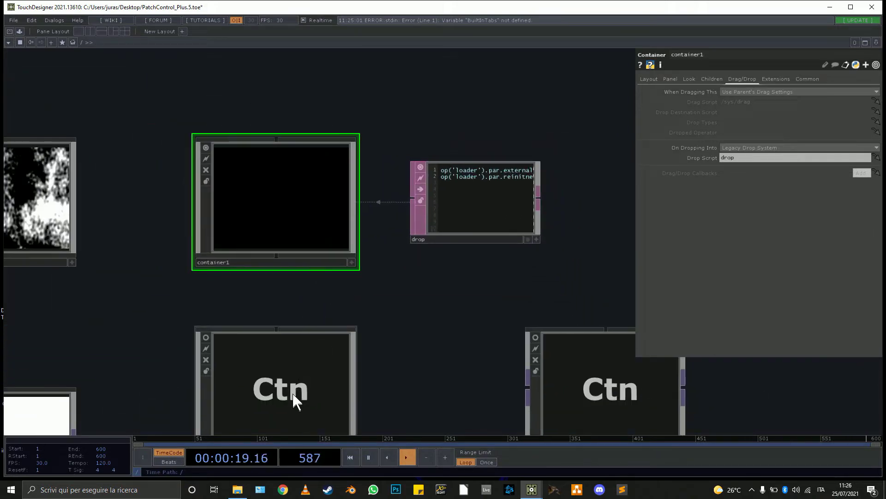
Select the loader container to view its parameters, and switch container1's active viewer off and on to show where components are dropped.
{"action": "left_click", "coordinate": [292, 394]}
{"action": "left_click_drag", "start_coordinate": [396, 392], "coordinate": [389, 246]}
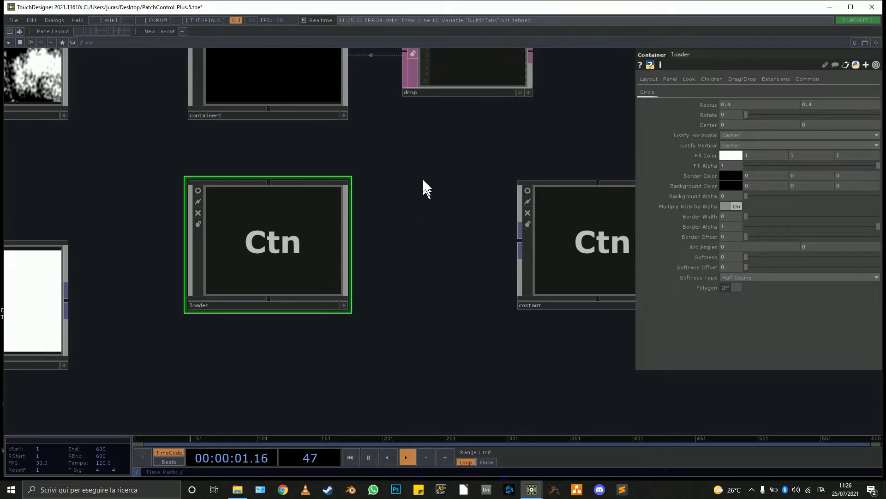
{"action": "left_click_drag", "start_coordinate": [422, 177], "coordinate": [447, 283]}
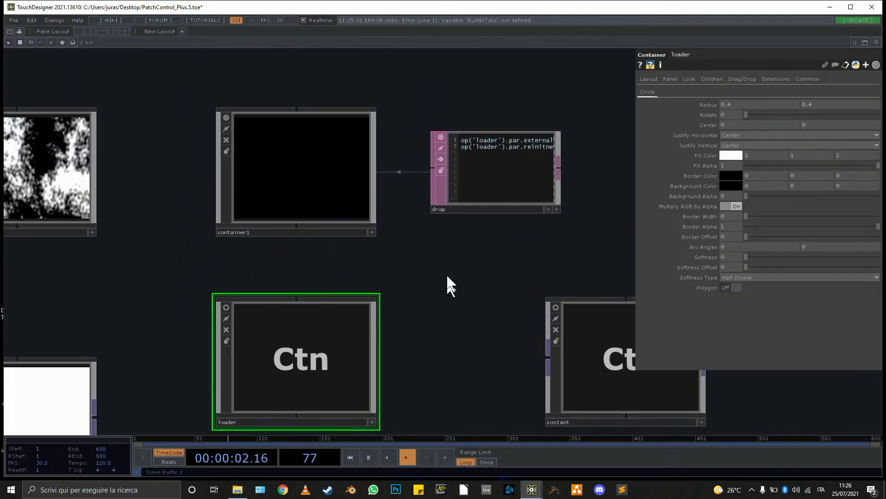
{"action": "left_click", "coordinate": [372, 232]}
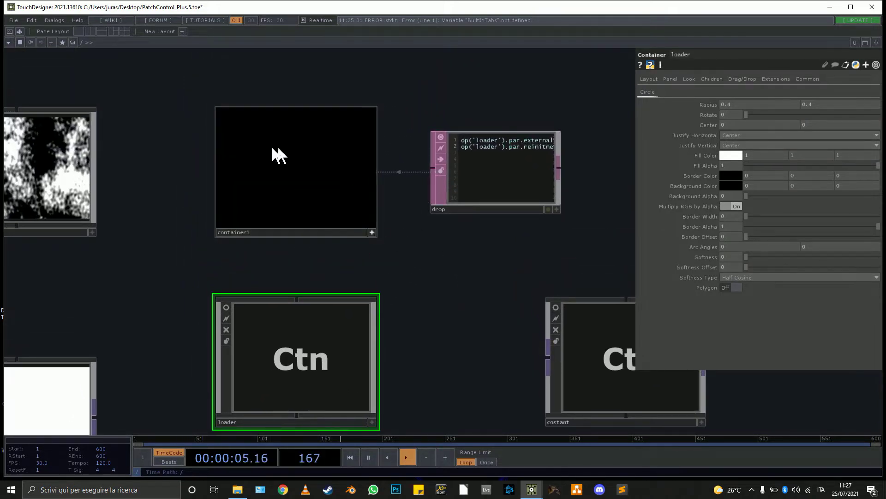
{"action": "left_click", "coordinate": [372, 232]}
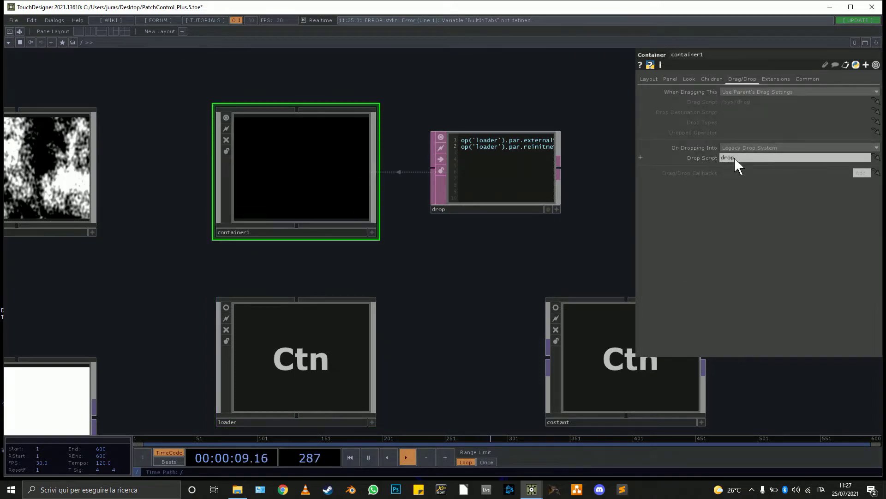
Select the drop text operator and examine its externaltox and reinitnet lines, toggling its active viewer on and off.
{"action": "left_click", "coordinate": [505, 178]}
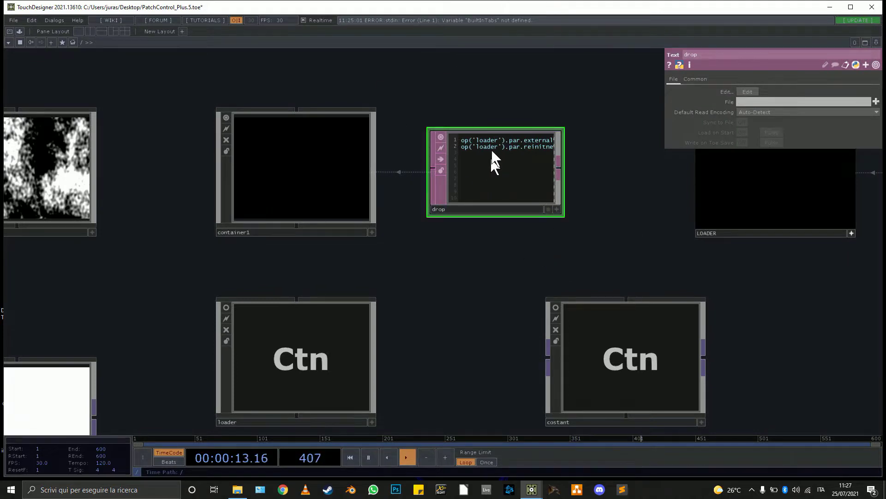
{"action": "scroll", "coordinate": [491, 138], "scroll_direction": "up", "scroll_amount": 4}
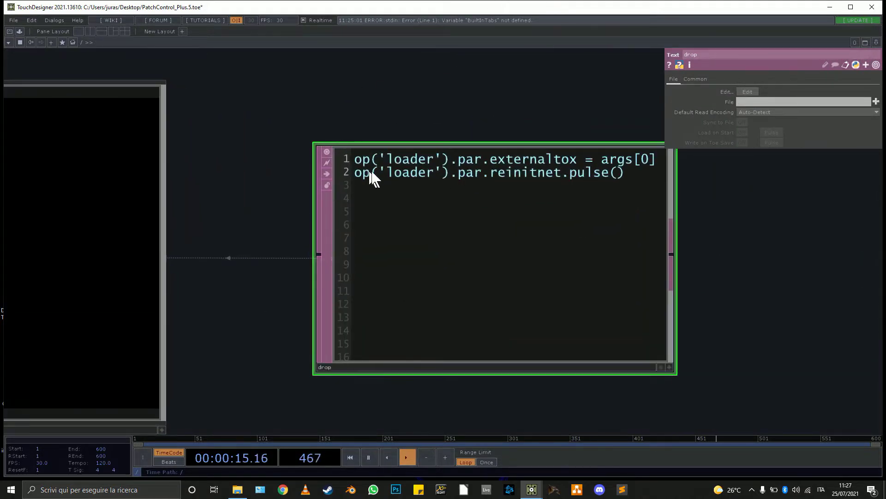
{"action": "left_click", "coordinate": [670, 366]}
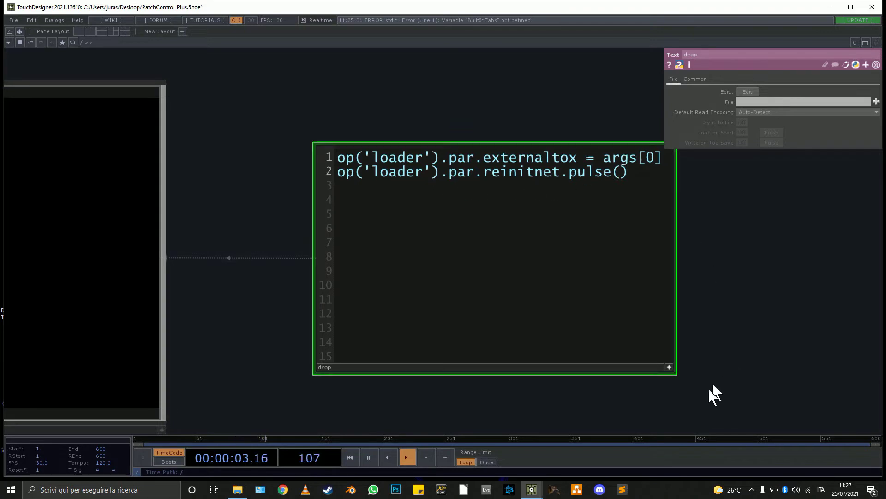
{"action": "left_click", "coordinate": [669, 368]}
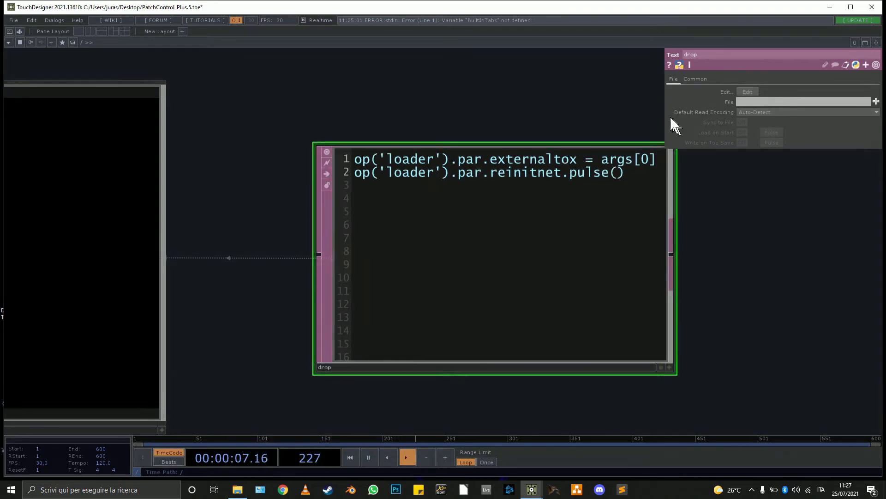
Split the workspace into two side-by-side panes and open the /sys network in the second one.
{"action": "left_click", "coordinate": [91, 33]}
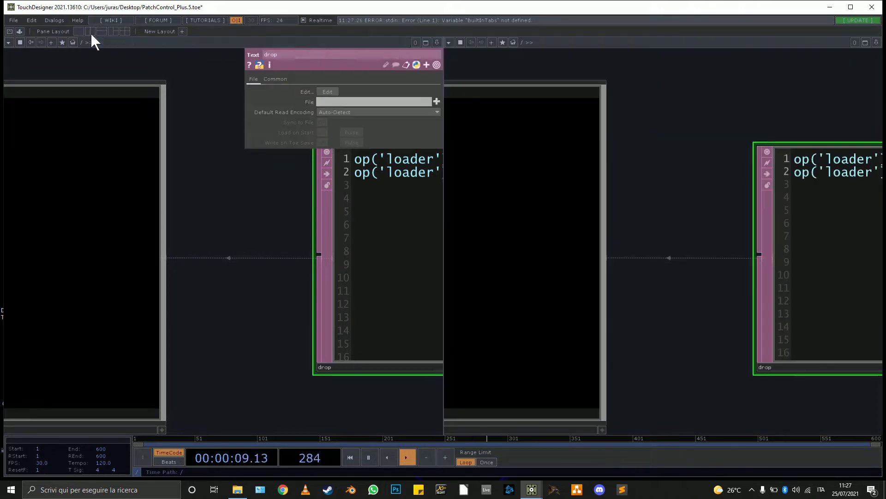
{"action": "left_click", "coordinate": [623, 41]}
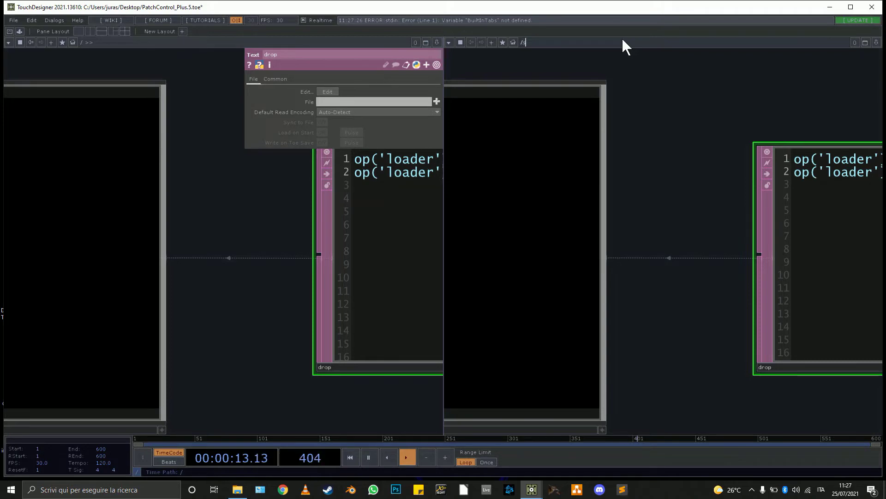
{"action": "type", "text": "sys"}
{"action": "key", "text": "Return"}
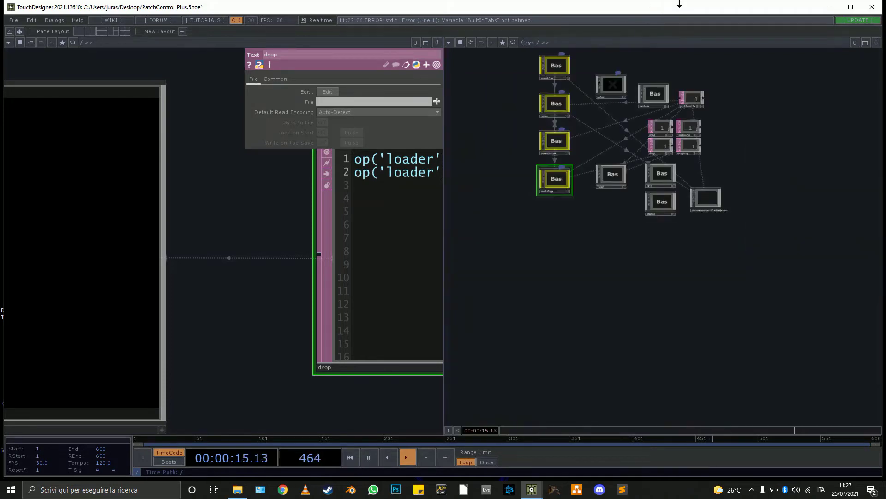
Examine the drop script in /sys, reading its list of arguments for dropped nodes and files and its file type dictionary.
{"action": "scroll", "coordinate": [659, 119], "scroll_direction": "up", "scroll_amount": 8}
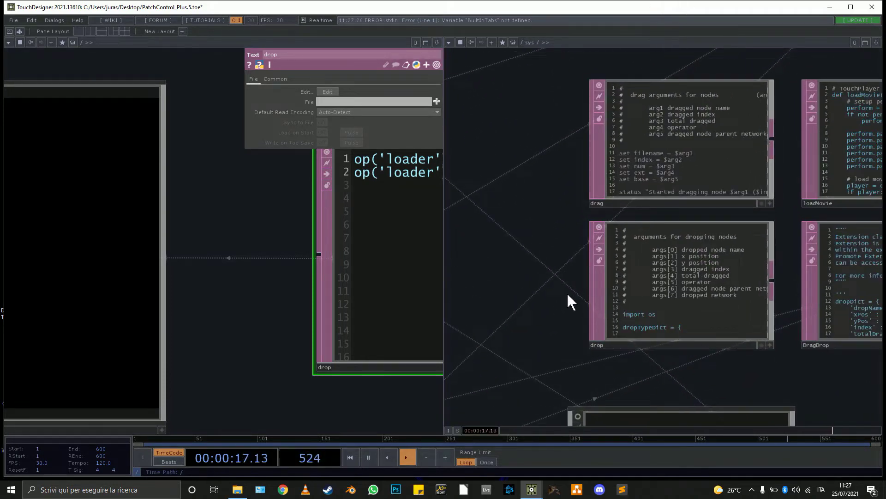
{"action": "scroll", "coordinate": [571, 301], "scroll_direction": "up", "scroll_amount": 6}
{"action": "scroll", "coordinate": [572, 267], "scroll_direction": "up", "scroll_amount": 2}
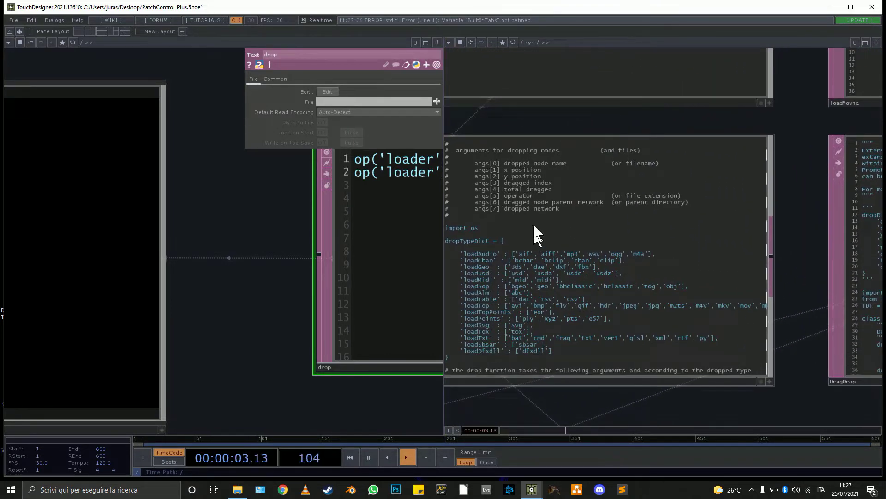
{"action": "scroll", "coordinate": [480, 284], "scroll_direction": "down", "scroll_amount": 5}
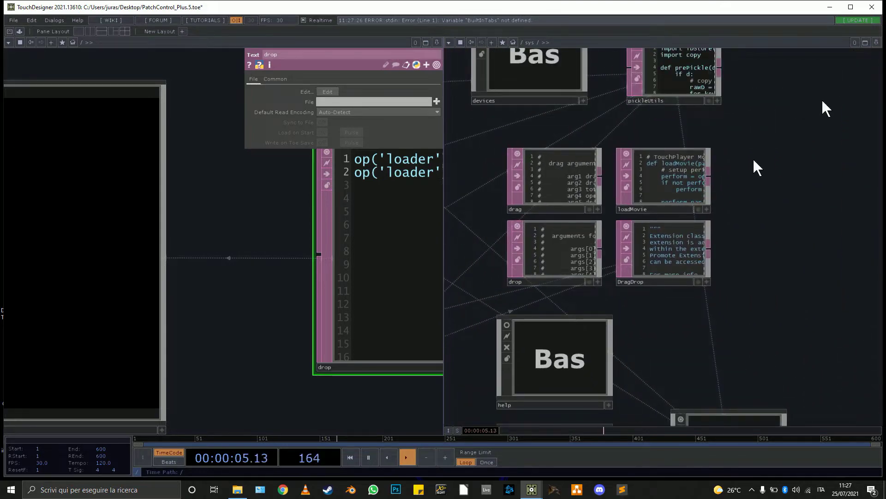
{"action": "scroll", "coordinate": [663, 231], "scroll_direction": "down", "scroll_amount": 4}
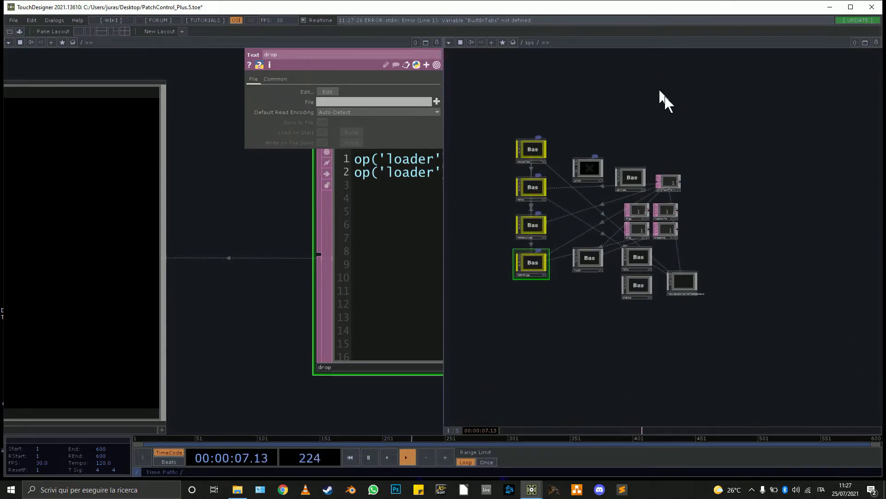
Close the /sys pane and bring container1, its drop script and the loader container back into view in the root network.
{"action": "left_click", "coordinate": [877, 42]}
{"action": "left_click", "coordinate": [831, 108]}
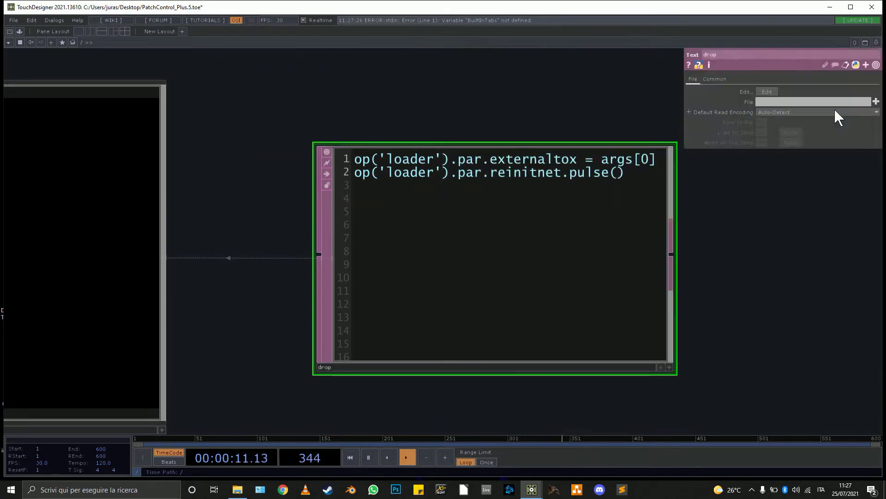
{"action": "scroll", "coordinate": [470, 296], "scroll_direction": "down", "scroll_amount": 5}
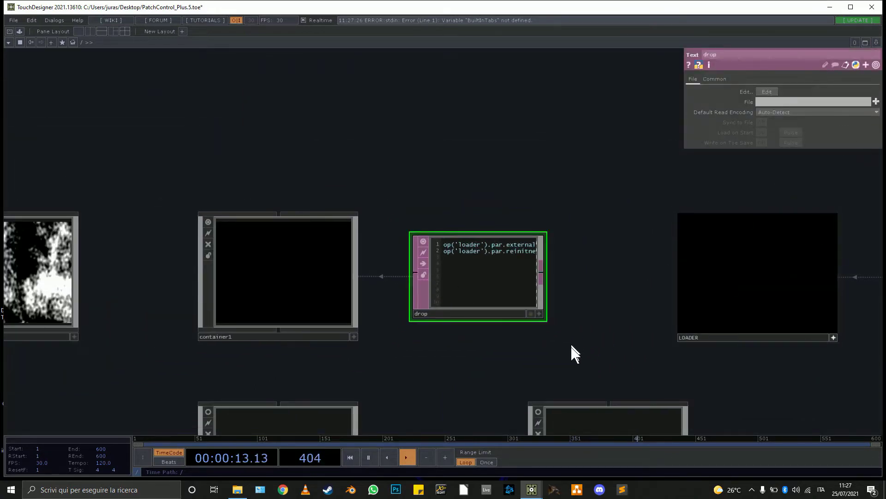
{"action": "left_click_drag", "start_coordinate": [572, 352], "coordinate": [625, 204]}
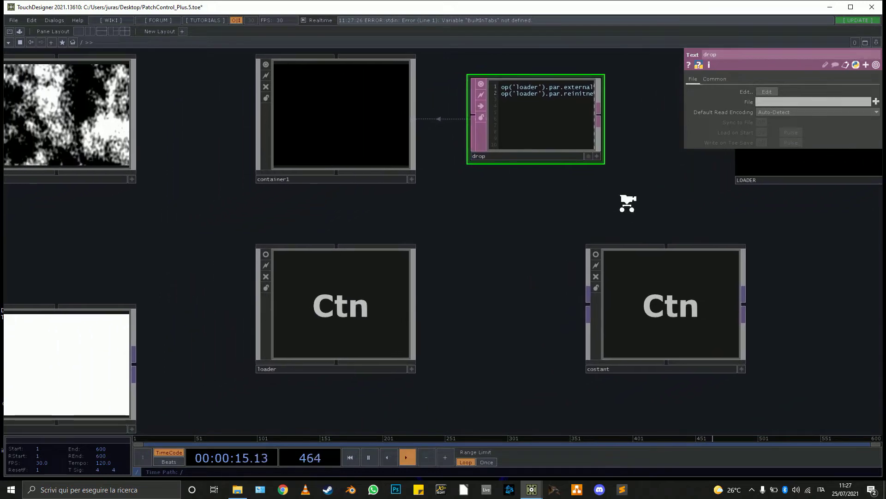
Search the computer for CONSTANT_TOP.tox and open its file location in Windows File Explorer.
{"action": "scroll", "coordinate": [625, 203], "scroll_direction": "down", "scroll_amount": 5}
{"action": "scroll", "coordinate": [540, 180], "scroll_direction": "up", "scroll_amount": 5}
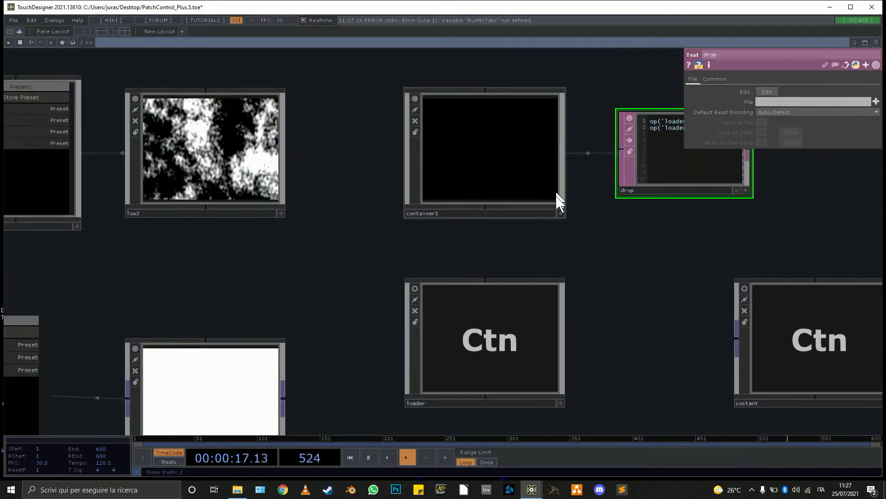
{"action": "left_click_drag", "start_coordinate": [652, 248], "coordinate": [451, 211]}
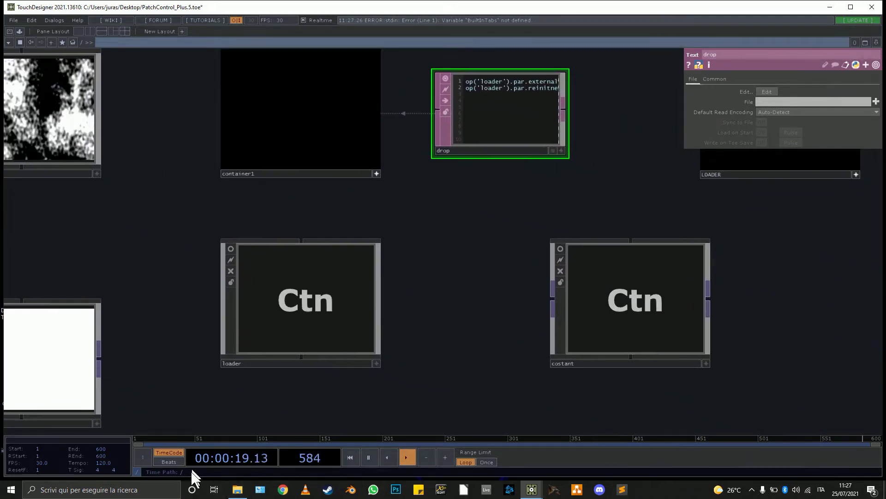
{"action": "left_click", "coordinate": [149, 490]}
{"action": "type", "text": "C"}
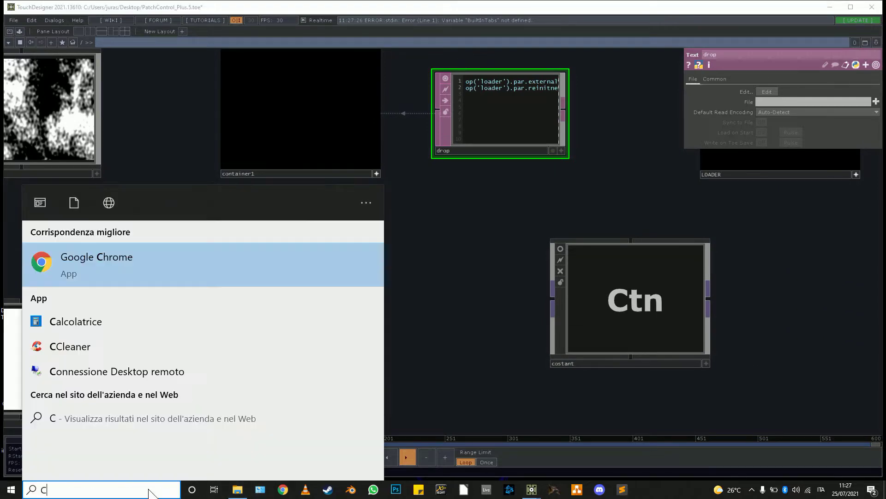
{"action": "type", "text": "ONSTANT"}
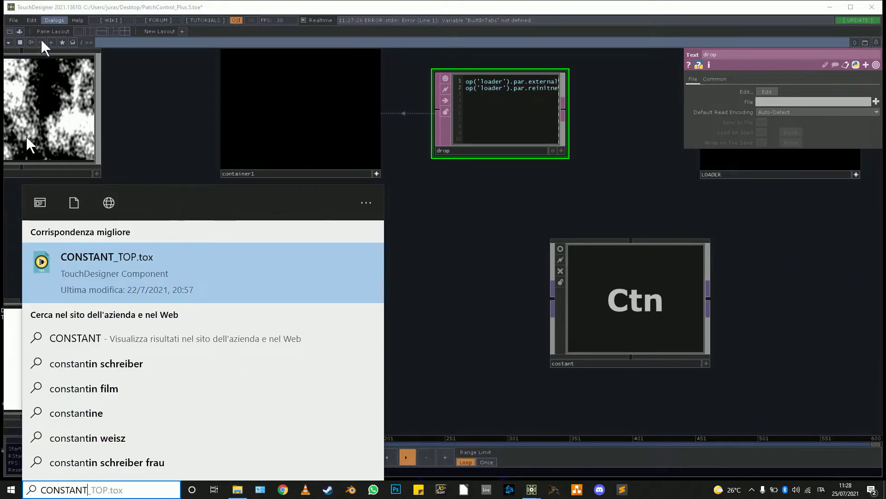
{"action": "right_click", "coordinate": [139, 296]}
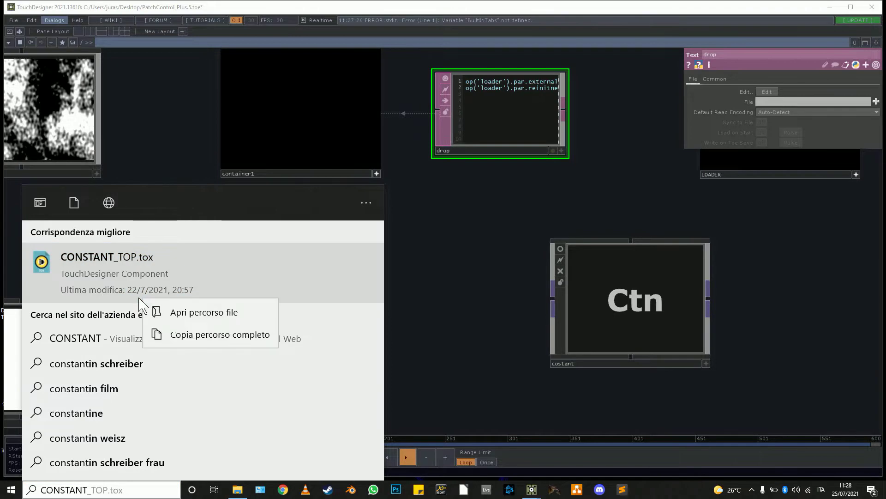
{"action": "left_click", "coordinate": [159, 313]}
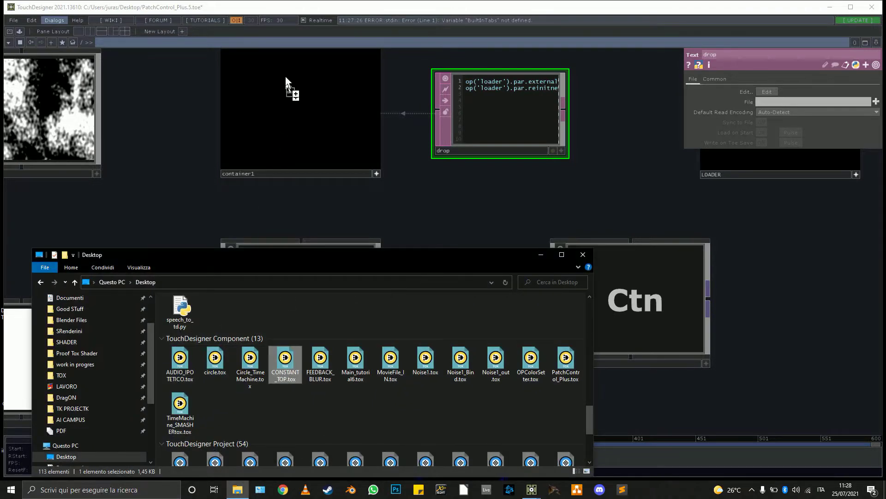
Drop CONSTANT_TOP.tox from the Desktop folder onto container1 so it loads into loader, and look over loader's Costant_TOP parameters.
{"action": "left_click_drag", "start_coordinate": [297, 89], "coordinate": [297, 89]}
{"action": "left_click_drag", "start_coordinate": [491, 182], "coordinate": [497, 112]}
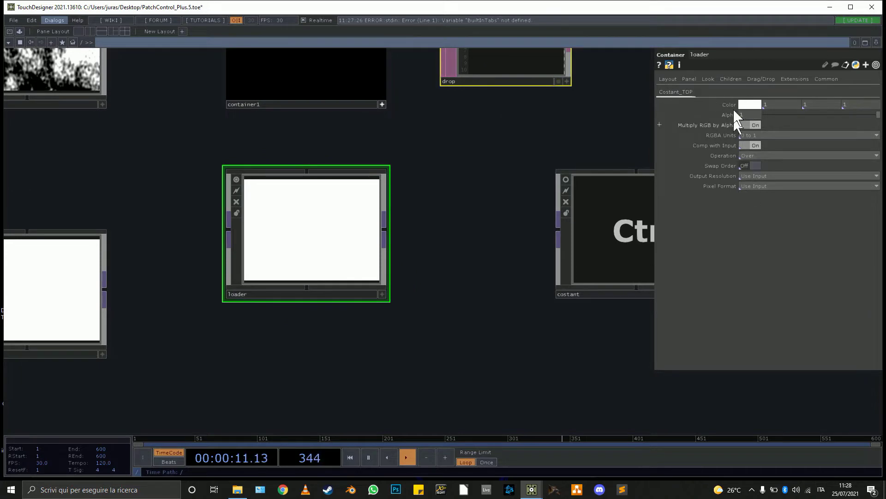
{"action": "left_click_drag", "start_coordinate": [492, 221], "coordinate": [619, 385]}
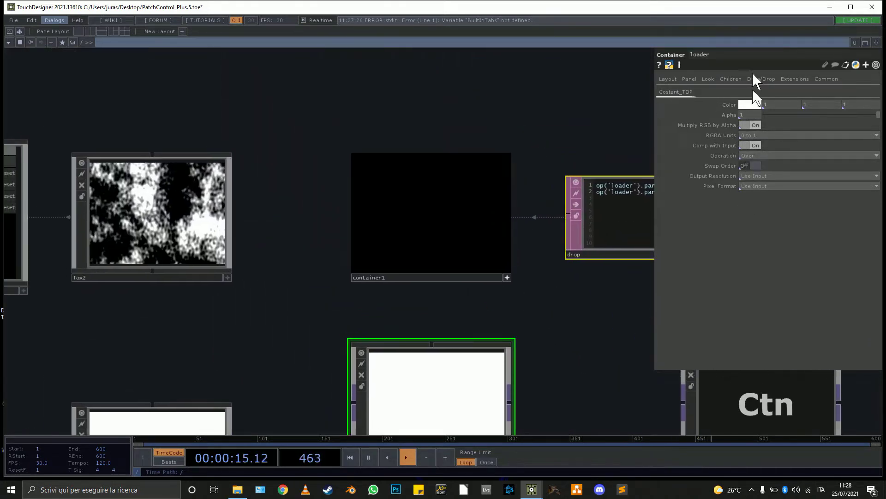
Create a new Container COMP in the empty area of the root network above the presets and Tox2 operators.
{"action": "scroll", "coordinate": [214, 347], "scroll_direction": "down", "scroll_amount": 5}
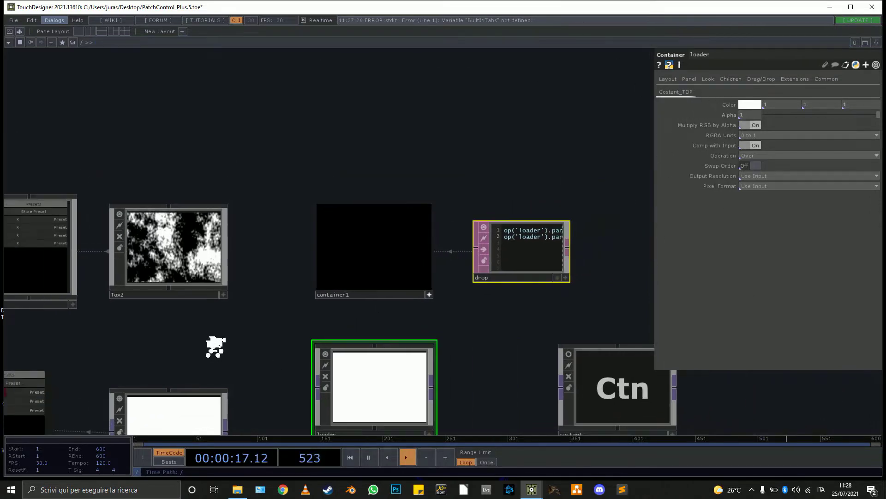
{"action": "left_click_drag", "start_coordinate": [195, 348], "coordinate": [490, 437]}
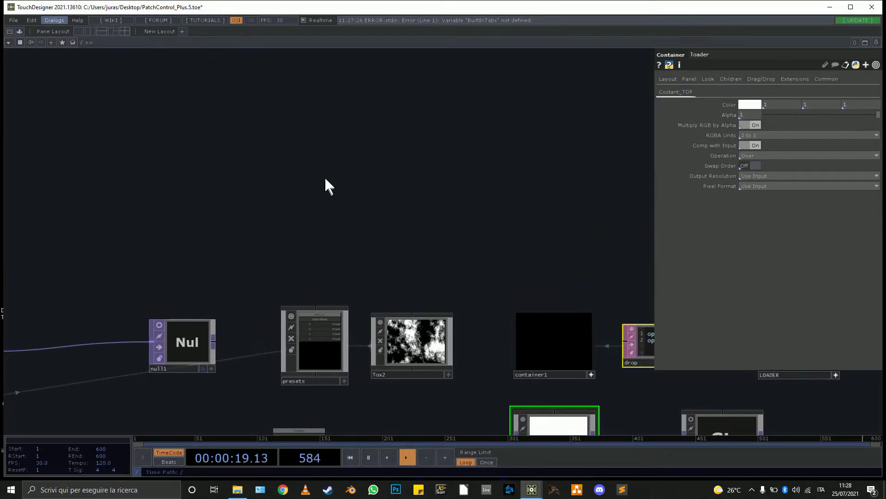
{"action": "double_click", "coordinate": [366, 136]}
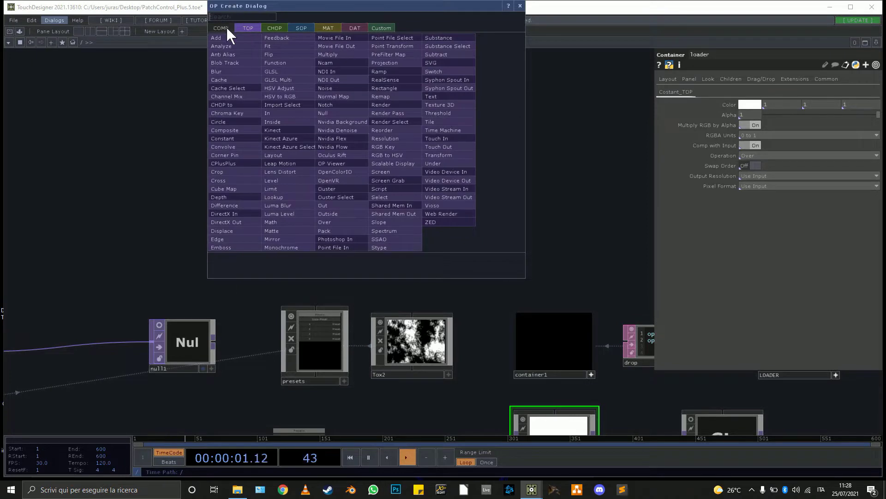
{"action": "left_click", "coordinate": [221, 28]}
{"action": "left_click", "coordinate": [276, 49]}
{"action": "left_click", "coordinate": [313, 121]}
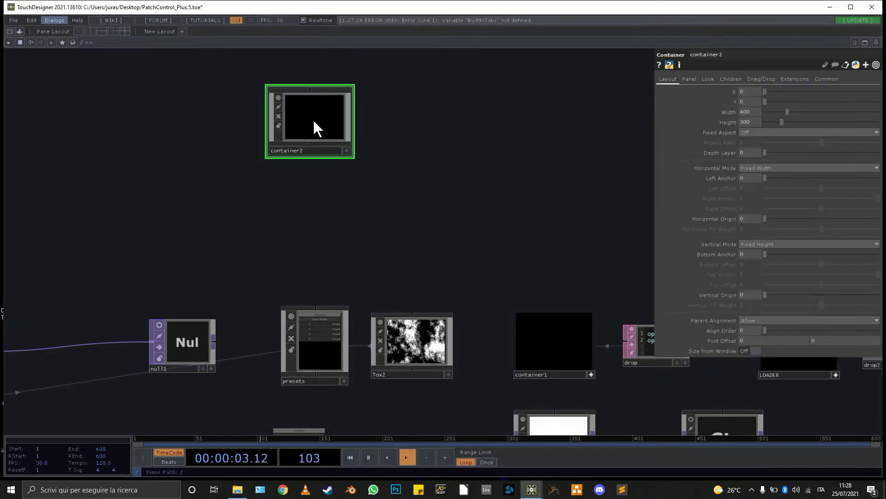
{"action": "scroll", "coordinate": [302, 119], "scroll_direction": "up", "scroll_amount": 3}
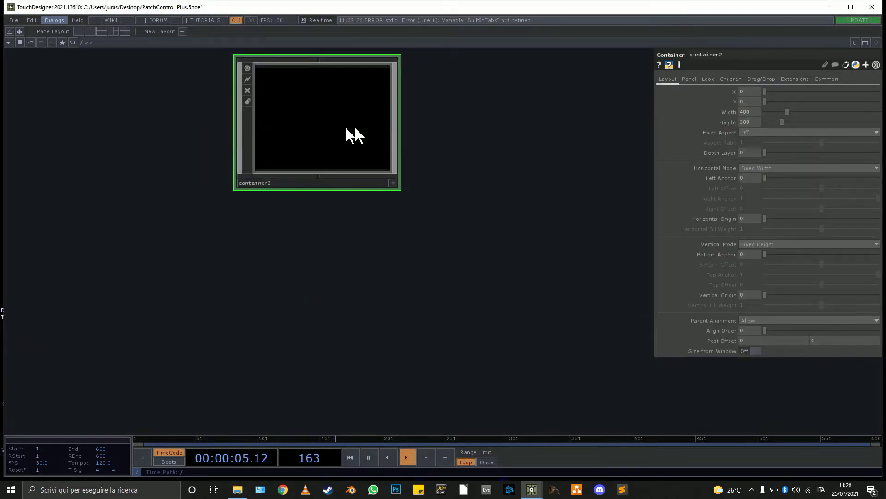
Open the Component Editor for the new container2 and move its window clear of the container.
{"action": "left_click_drag", "start_coordinate": [475, 115], "coordinate": [473, 185]}
{"action": "right_click", "coordinate": [308, 198]}
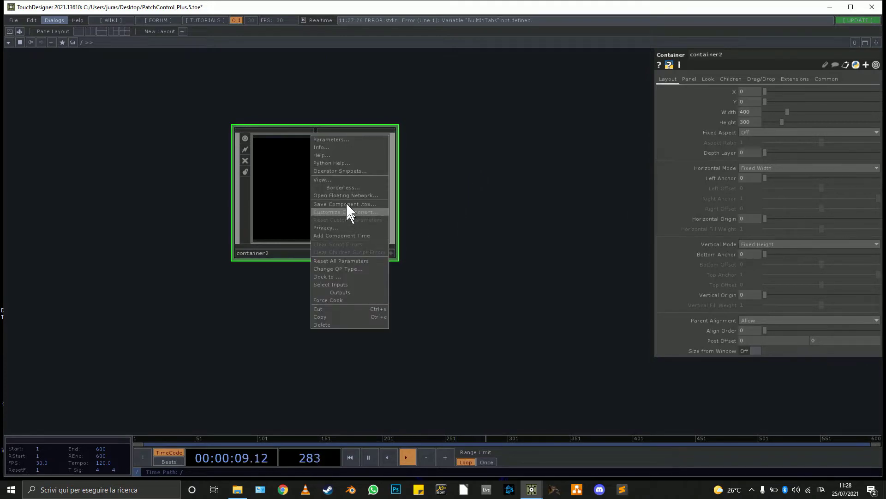
{"action": "left_click", "coordinate": [369, 211]}
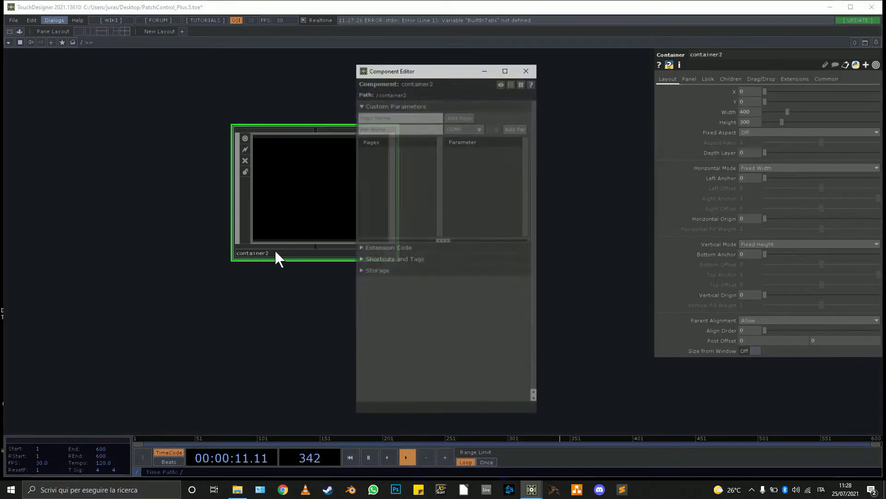
{"action": "left_click_drag", "start_coordinate": [447, 73], "coordinate": [276, 86]}
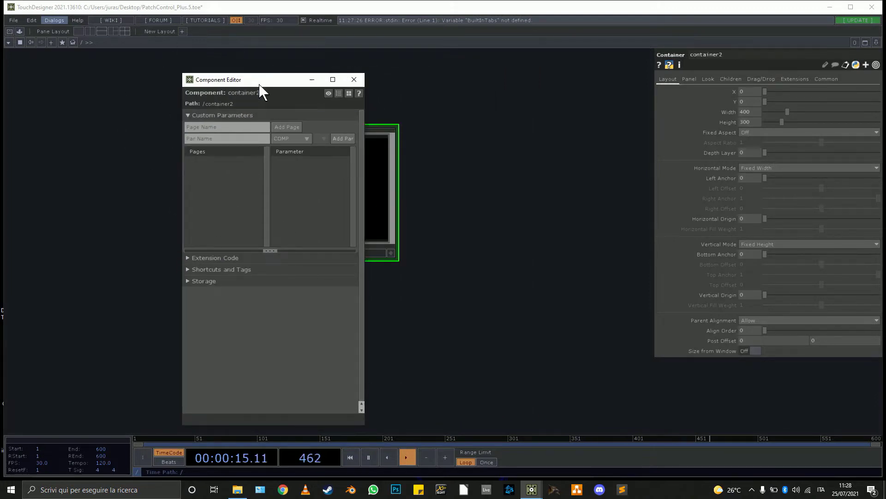
{"action": "left_click_drag", "start_coordinate": [258, 81], "coordinate": [160, 77]}
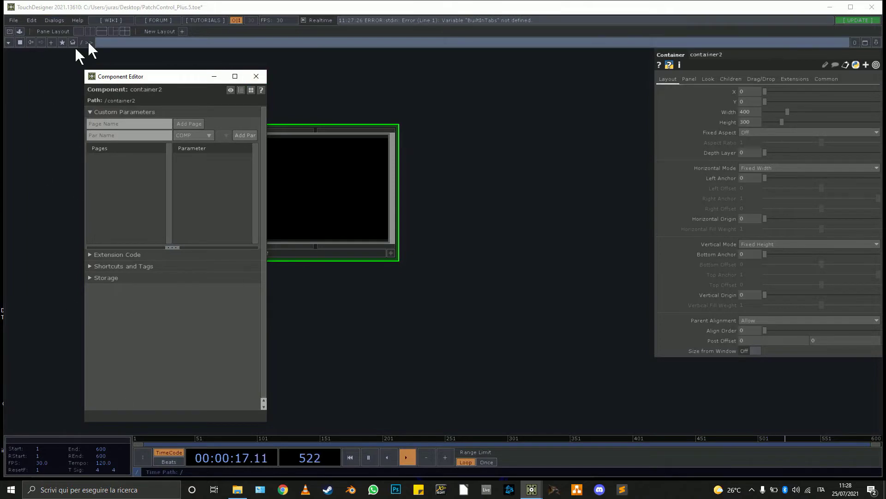
Enter container2 and add an In TOP to its empty network.
{"action": "left_click_drag", "start_coordinate": [384, 315], "coordinate": [560, 387]}
{"action": "double_click", "coordinate": [510, 244]}
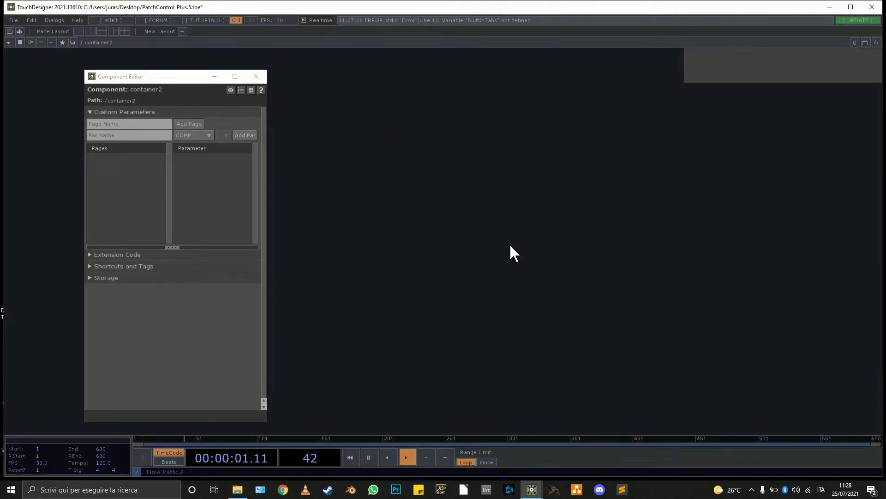
{"action": "key", "text": "Tab"}
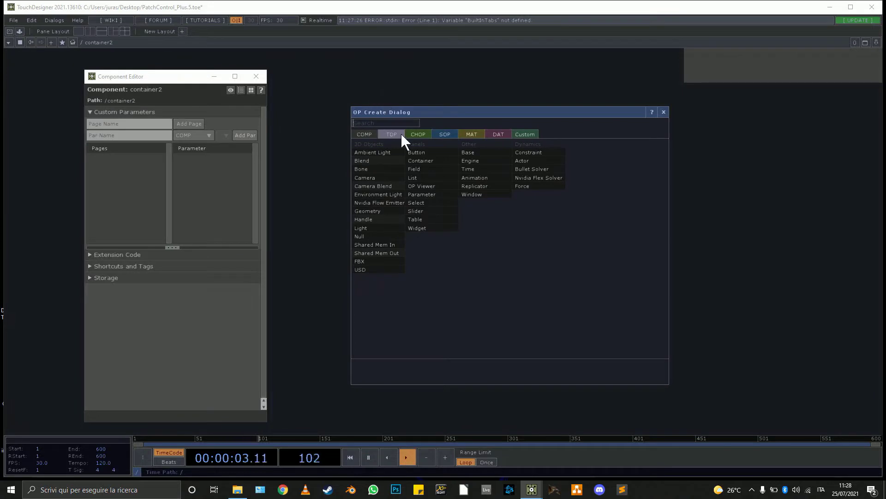
{"action": "left_click", "coordinate": [387, 134]}
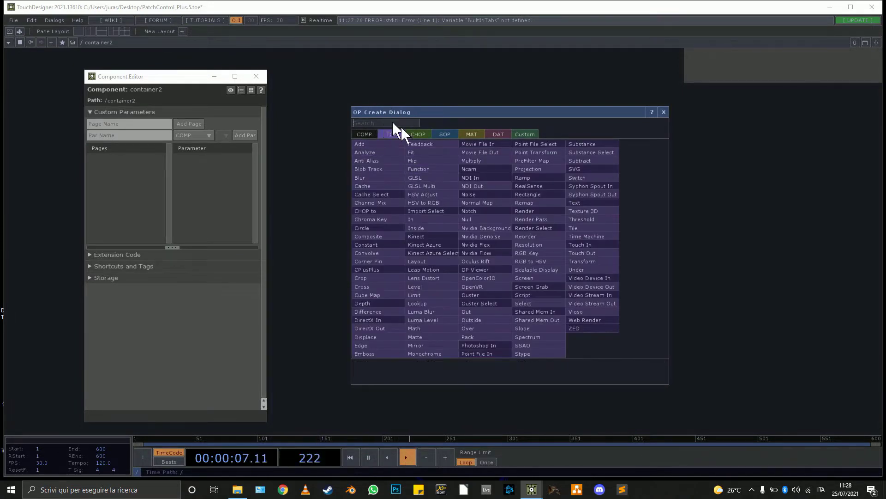
{"action": "type", "text": "in"}
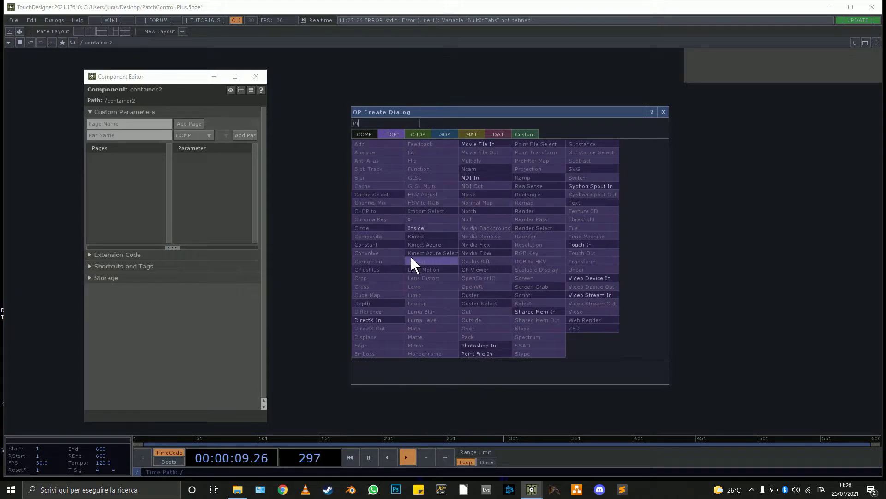
{"action": "left_click", "coordinate": [418, 219]}
{"action": "left_click", "coordinate": [385, 273]}
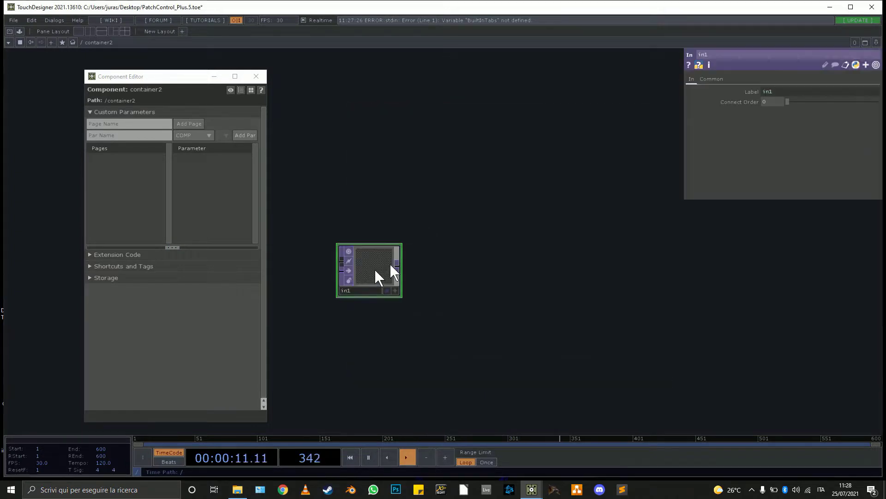
Add a Feedback TOP fed by in1, placed above it in container2.
{"action": "key", "text": "Tab"}
{"action": "type", "text": "fe"}
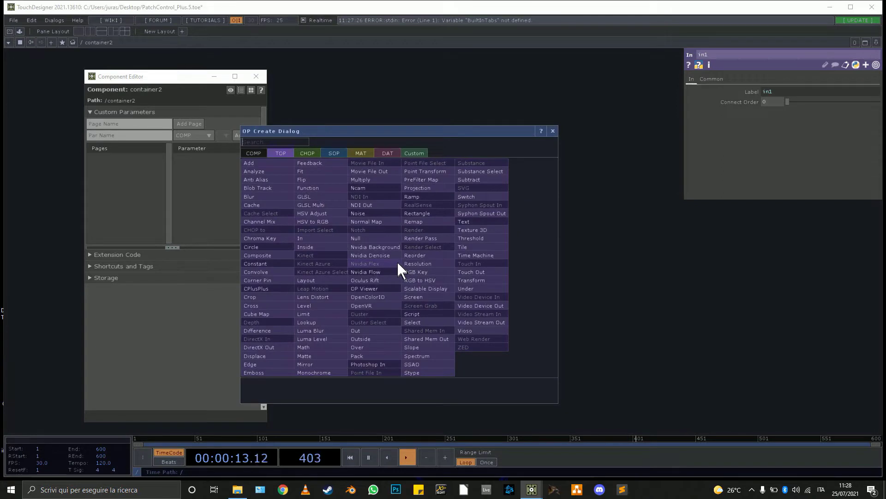
{"action": "left_click", "coordinate": [325, 162]}
{"action": "left_click", "coordinate": [456, 199]}
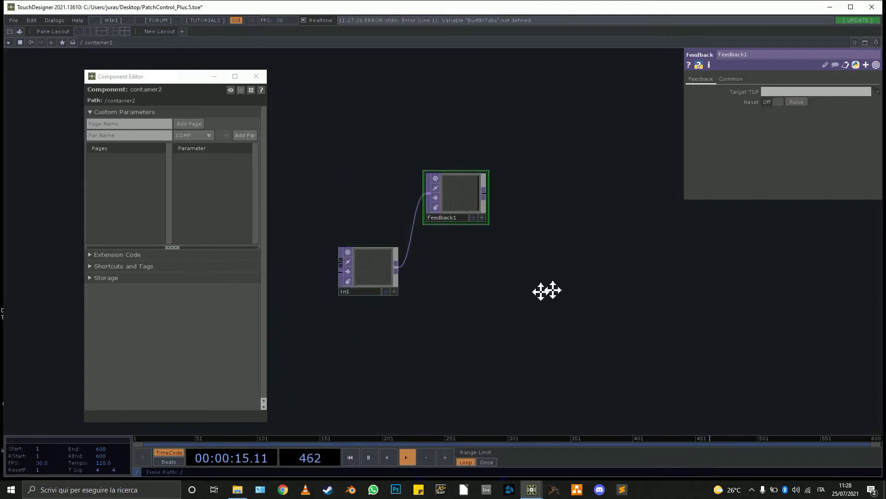
{"action": "left_click_drag", "start_coordinate": [546, 291], "coordinate": [424, 277]}
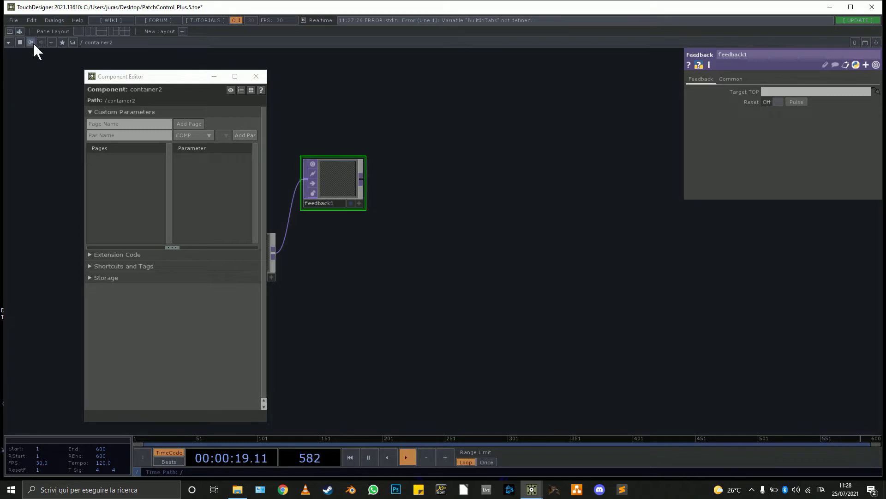
Add the pixelate component from the palette's ImageFilters and connect feedback1 to its input.
{"action": "left_click", "coordinate": [19, 32]}
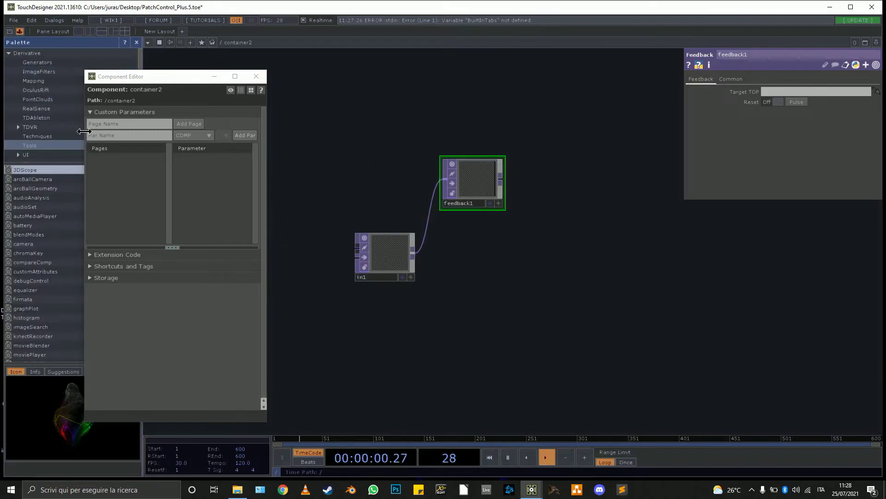
{"action": "left_click", "coordinate": [51, 71]}
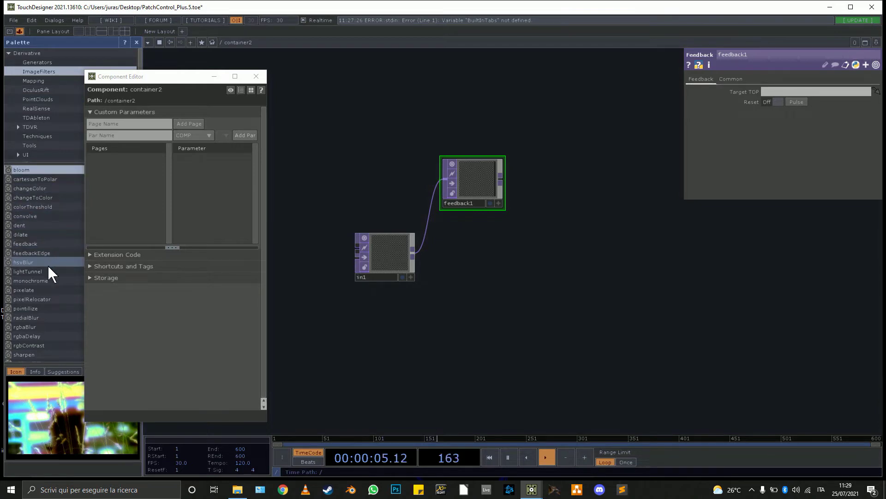
{"action": "left_click_drag", "start_coordinate": [45, 290], "coordinate": [544, 192]}
{"action": "left_click_drag", "start_coordinate": [434, 230], "coordinate": [374, 225]}
{"action": "left_click_drag", "start_coordinate": [472, 162], "coordinate": [443, 199]}
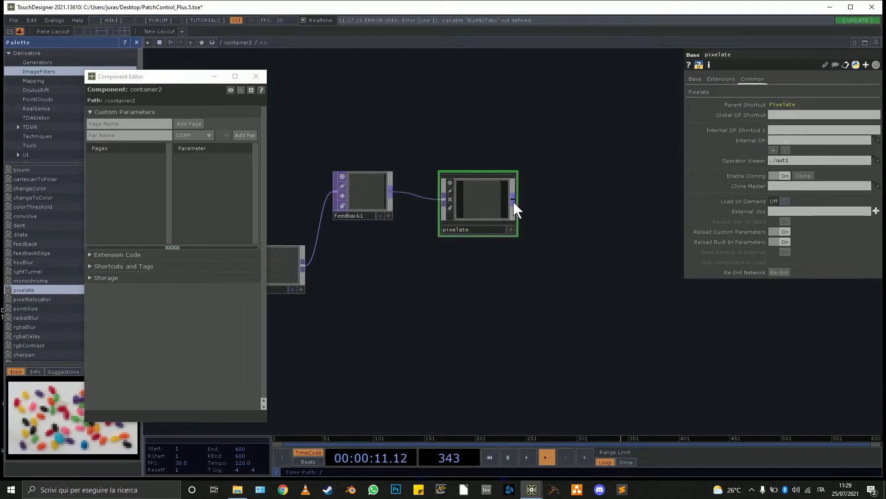
{"action": "right_click", "coordinate": [516, 198]}
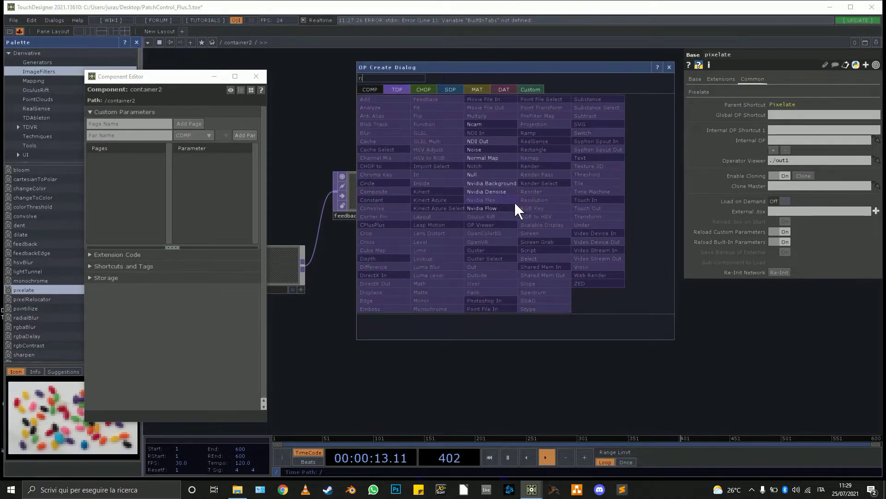
{"action": "left_click", "coordinate": [488, 173]}
{"action": "left_click", "coordinate": [649, 218]}
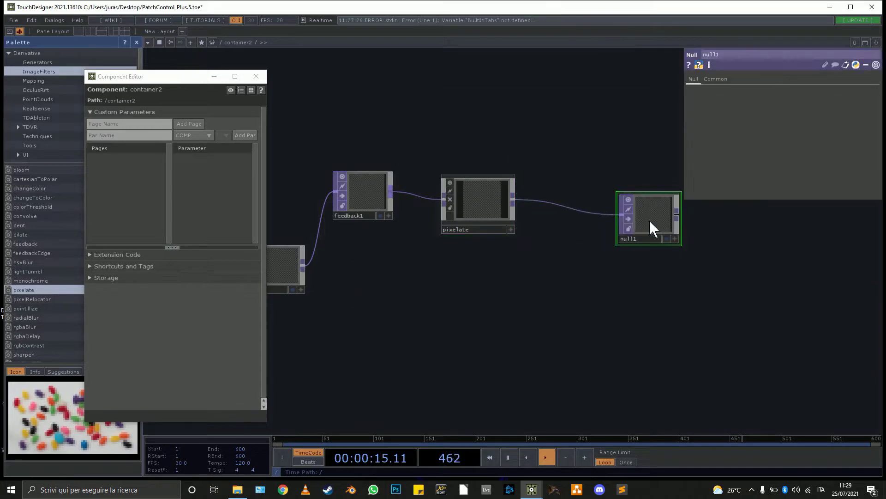
{"action": "right_click", "coordinate": [560, 205]}
{"action": "left_click", "coordinate": [575, 194]}
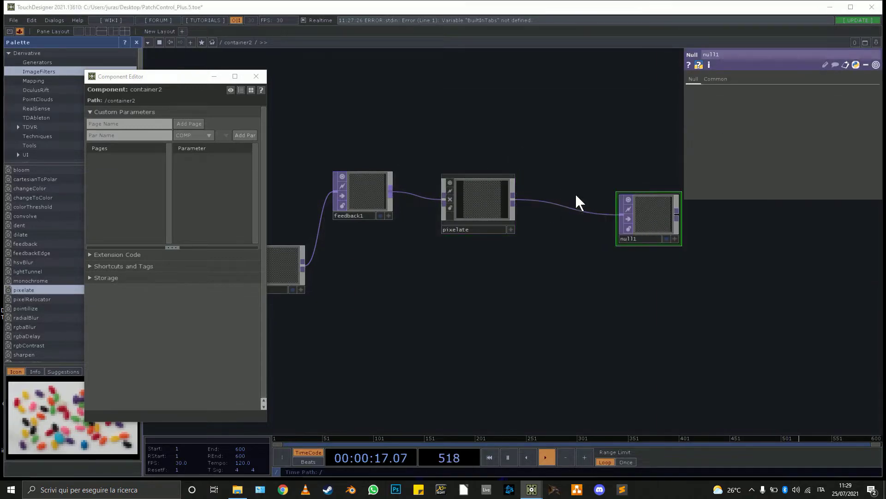
{"action": "left_click", "coordinate": [730, 61]}
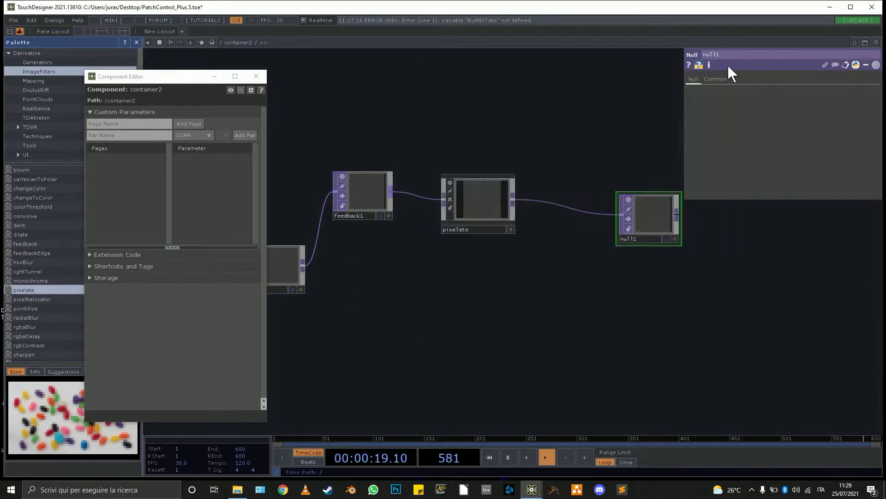
{"action": "key", "text": "Delete"}
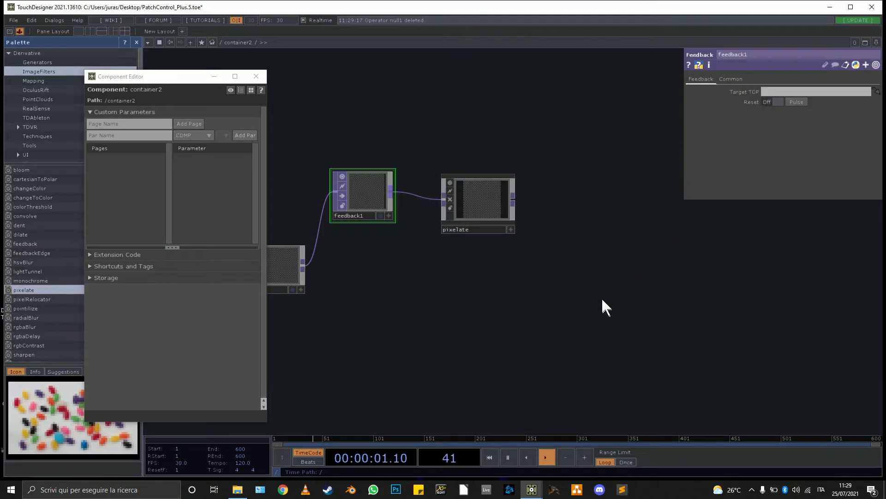
Add an unconnected Add TOP below and beyond pixelate in container2.
{"action": "key", "text": "Tab"}
{"action": "type", "text": "ad"}
{"action": "left_click", "coordinate": [466, 196]}
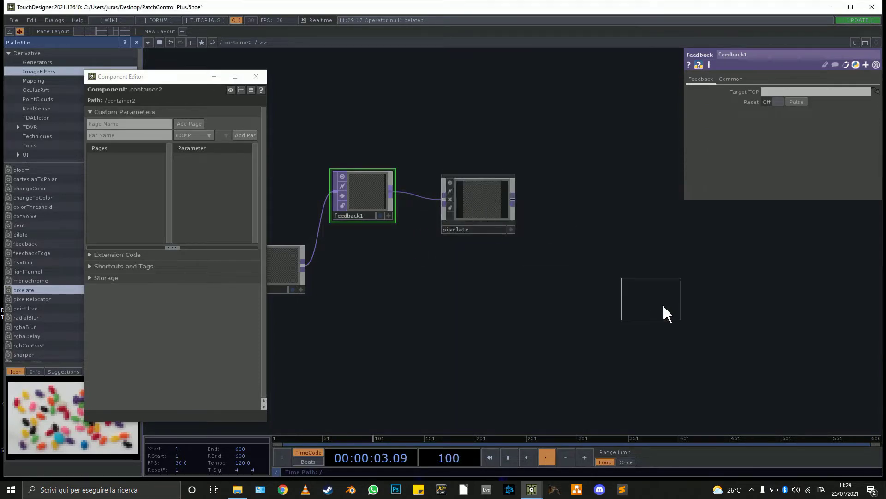
{"action": "left_click", "coordinate": [670, 300]}
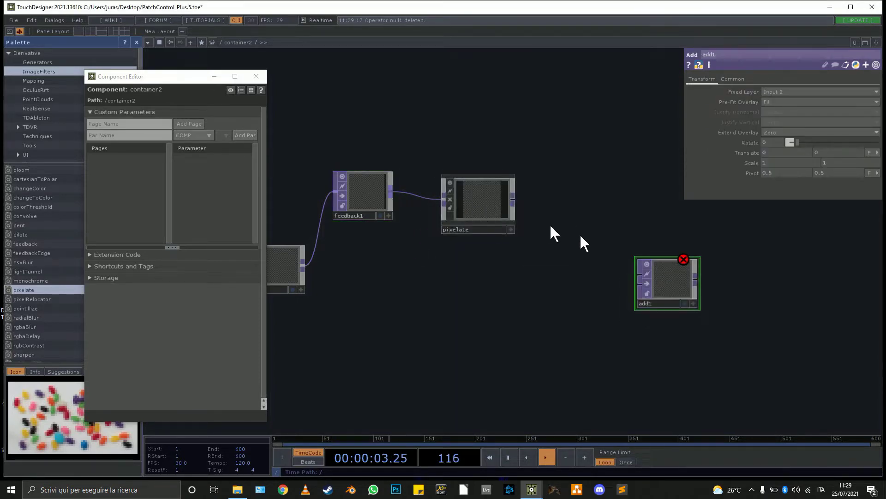
Add a Level TOP fed by pixelate, placed between pixelate and add1.
{"action": "right_click", "coordinate": [513, 199]}
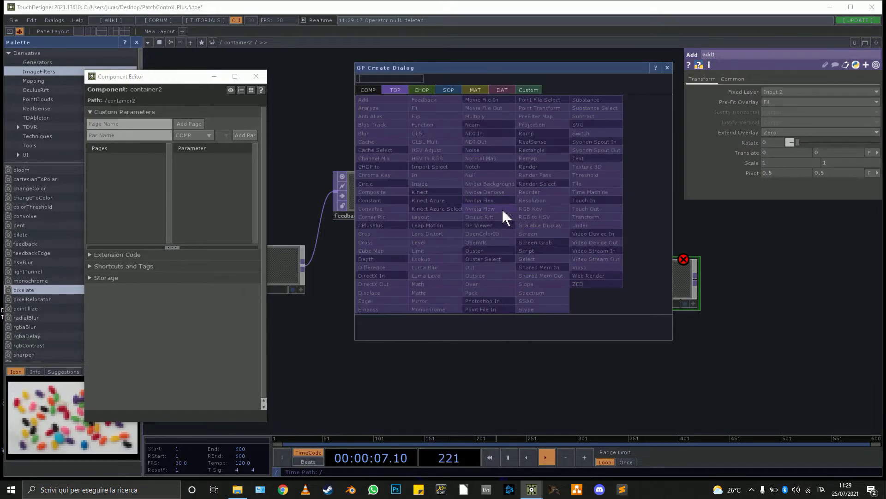
{"action": "type", "text": "le"}
{"action": "left_click", "coordinate": [419, 242]}
{"action": "left_click", "coordinate": [571, 230]}
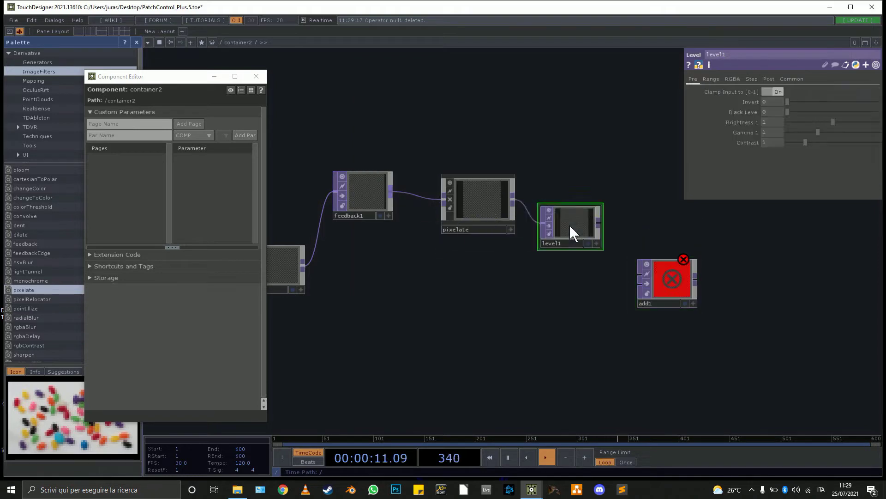
Set level1's post opacity to 0.95.
{"action": "left_click", "coordinate": [769, 78]}
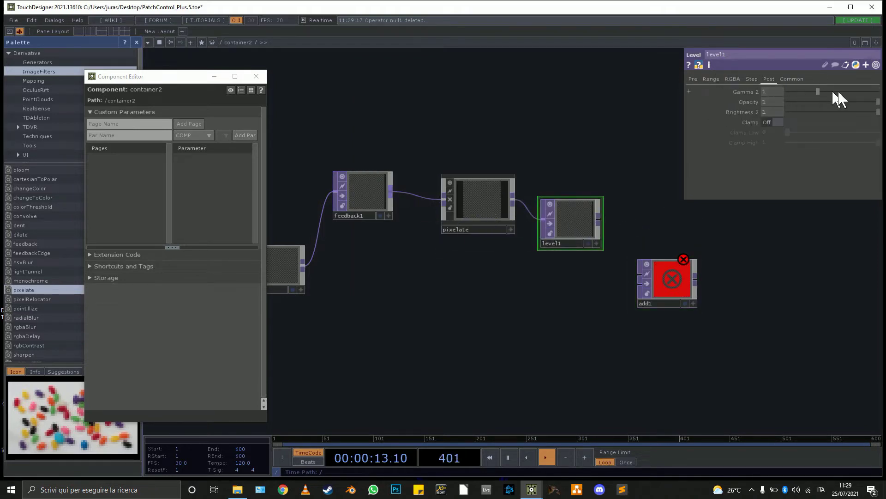
{"action": "type", "text": "0.7"}
{"action": "key", "text": "Return"}
{"action": "type", "text": "0.95"}
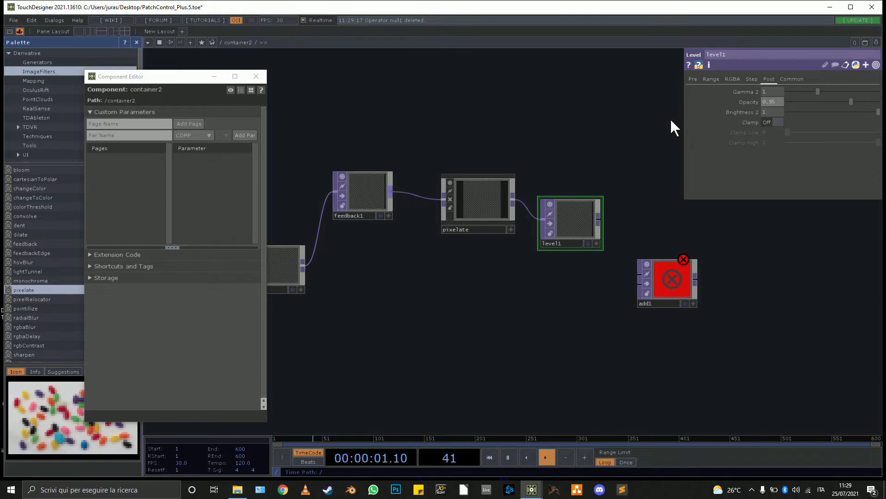
{"action": "key", "text": "Return"}
Connect level1 and in1 to add1's inputs and send add1's output to a new Out TOP.
{"action": "left_click_drag", "start_coordinate": [598, 218], "coordinate": [628, 277]}
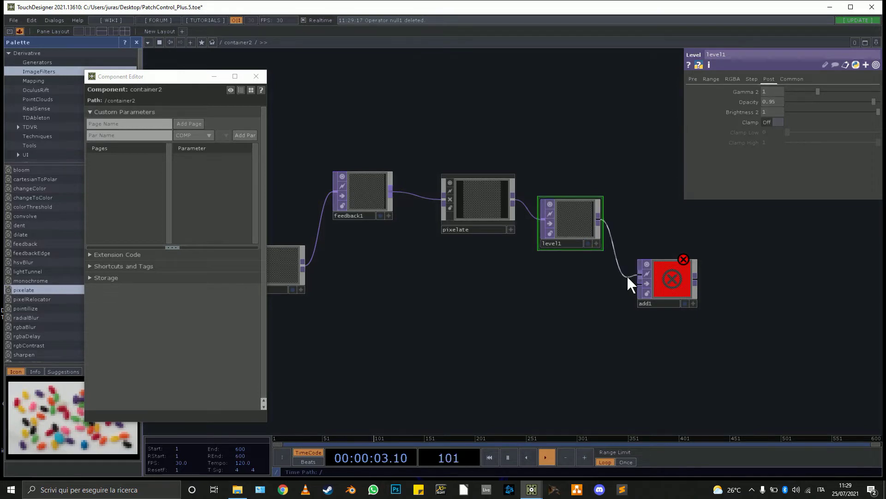
{"action": "left_click_drag", "start_coordinate": [302, 266], "coordinate": [685, 286]}
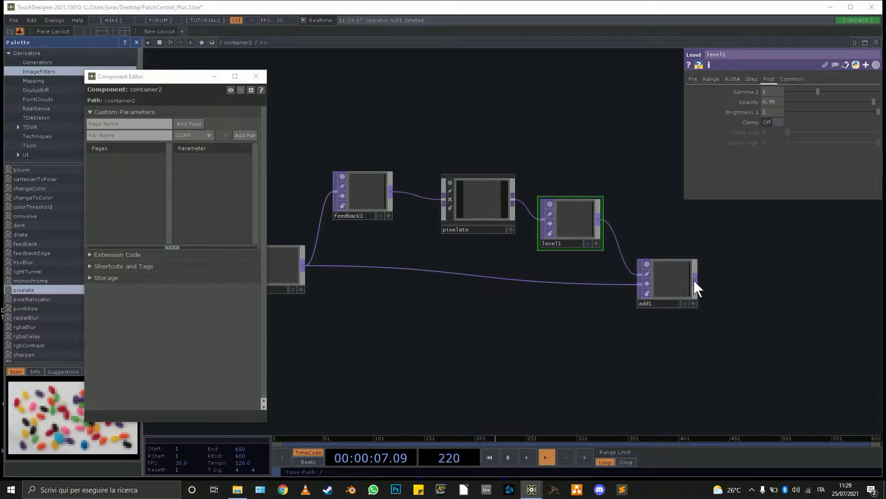
{"action": "right_click", "coordinate": [696, 281]}
{"action": "type", "text": "ou"}
{"action": "left_click", "coordinate": [654, 346]}
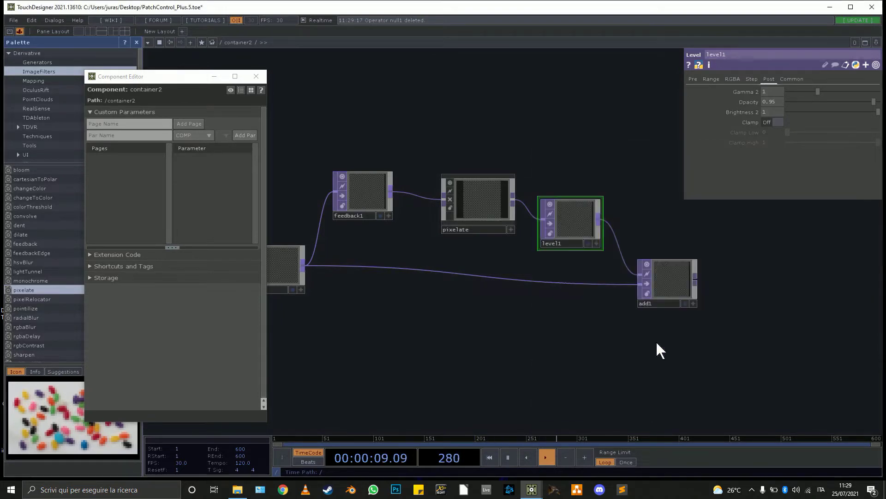
{"action": "left_click", "coordinate": [784, 283]}
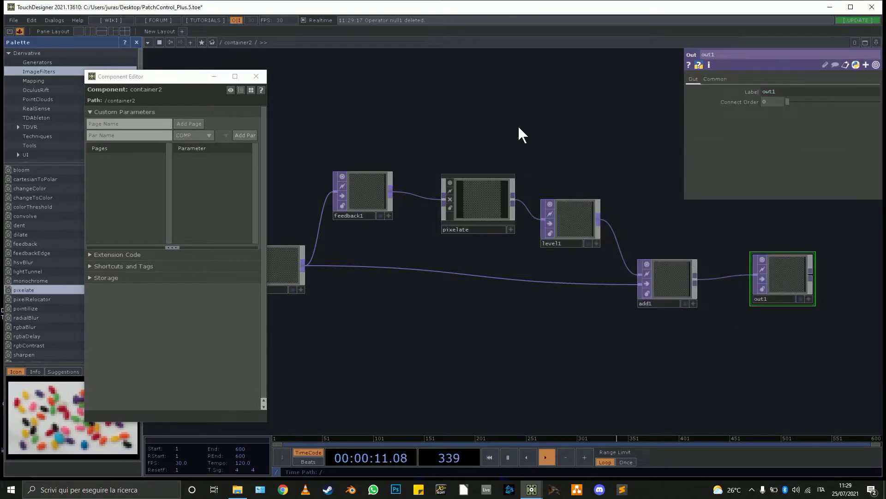
Leave container2 and place a Circle TOP before it in the root network, with Polygon turned on.
{"action": "key", "text": "u"}
{"action": "left_click_drag", "start_coordinate": [568, 393], "coordinate": [418, 372]}
{"action": "scroll", "coordinate": [424, 369], "scroll_direction": "down", "scroll_amount": 4}
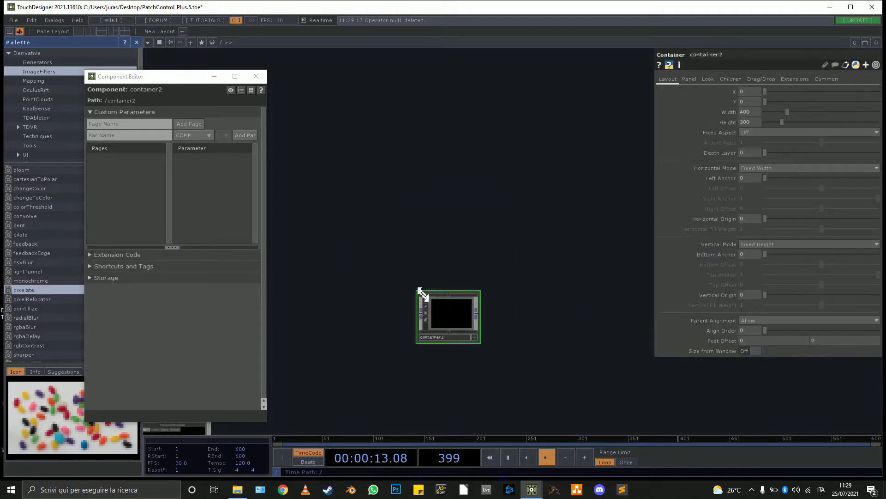
{"action": "scroll", "coordinate": [399, 317], "scroll_direction": "up", "scroll_amount": 3}
{"action": "key", "text": "Tab"}
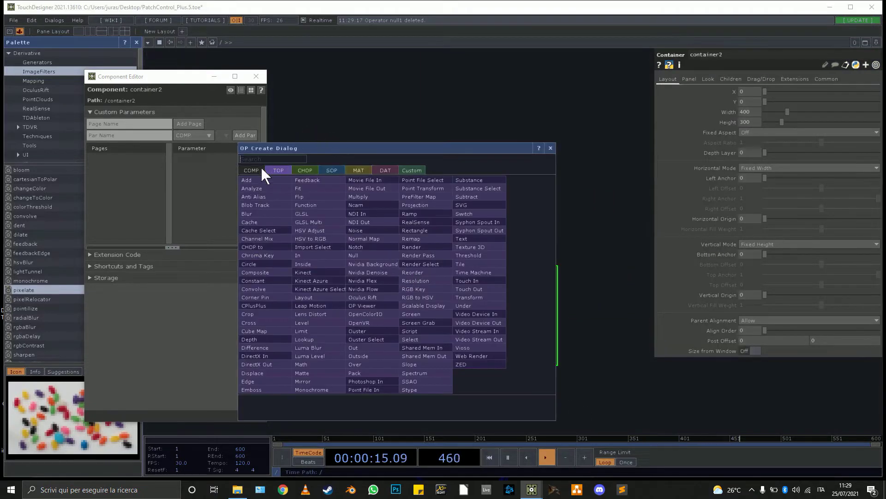
{"action": "left_click", "coordinate": [251, 264]}
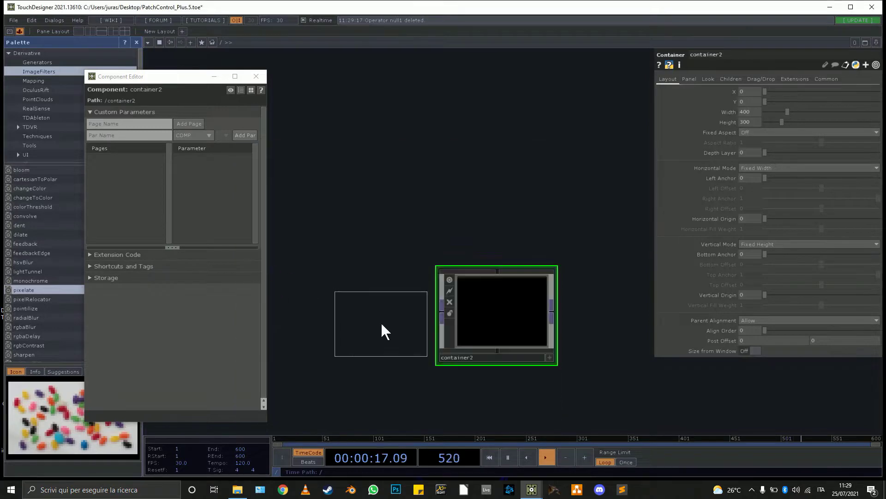
{"action": "left_click", "coordinate": [381, 322]}
{"action": "left_click", "coordinate": [748, 265]}
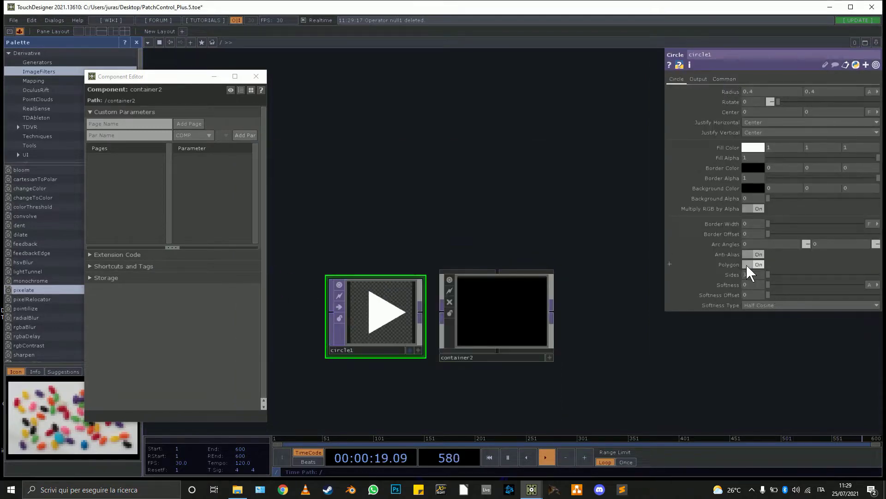
Drive circle1's Rotate parameter with an expression based on absTime.seconds.
{"action": "scroll", "coordinate": [755, 98], "scroll_direction": "up", "scroll_amount": 2}
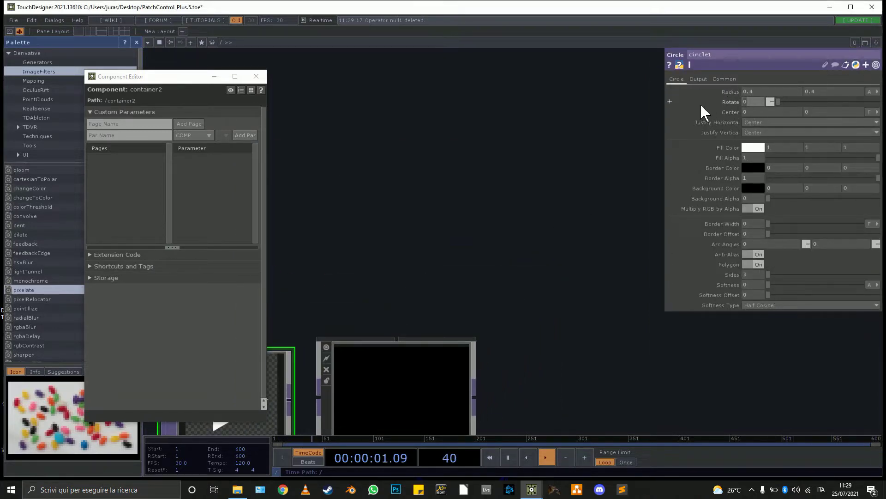
{"action": "type", "text": "absTime"}
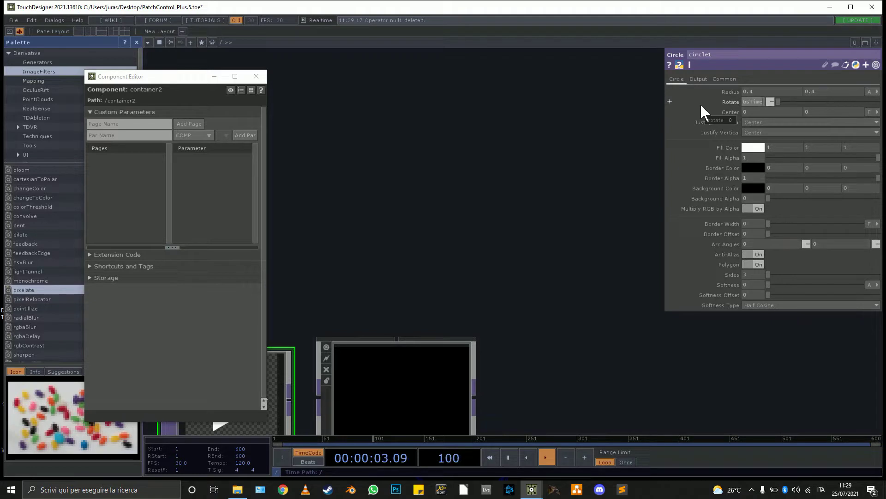
{"action": "type", "text": ".second"}
{"action": "key", "text": "Return"}
Connect circle1 to container2's input and add a Null TOP to container2's output.
{"action": "left_click_drag", "start_coordinate": [636, 360], "coordinate": [805, 220]}
{"action": "left_click_drag", "start_coordinate": [460, 299], "coordinate": [488, 296]}
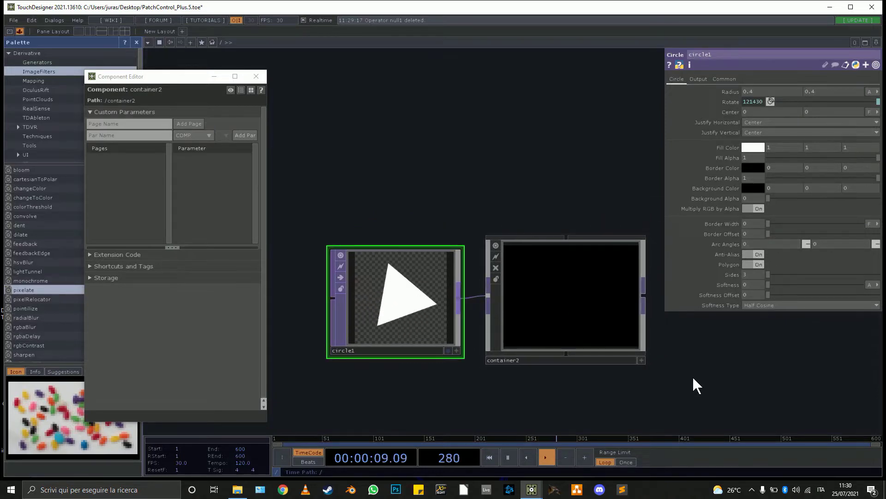
{"action": "left_click_drag", "start_coordinate": [653, 334], "coordinate": [574, 322]}
{"action": "right_click", "coordinate": [563, 282]}
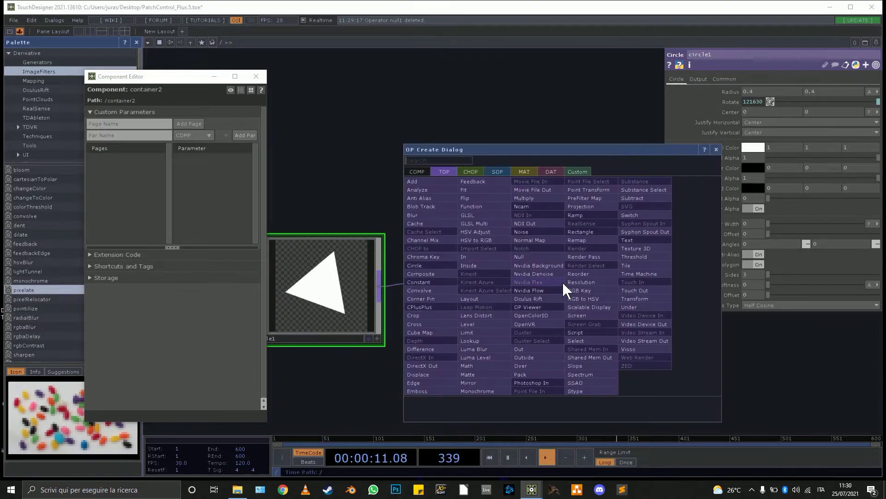
{"action": "type", "text": "nul"}
{"action": "left_click", "coordinate": [558, 253]}
{"action": "left_click", "coordinate": [669, 312]}
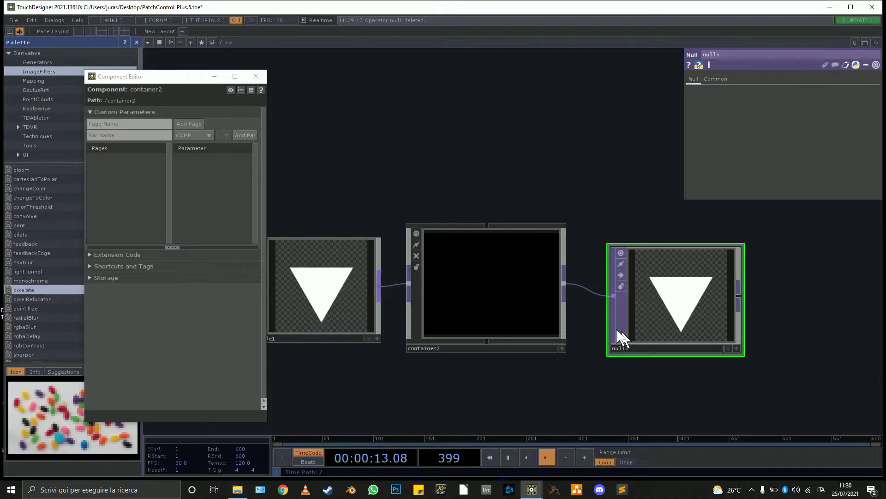
Show null3's image as the network background.
{"action": "scroll", "coordinate": [617, 337], "scroll_direction": "up", "scroll_amount": 6}
{"action": "scroll", "coordinate": [626, 377], "scroll_direction": "down", "scroll_amount": 6}
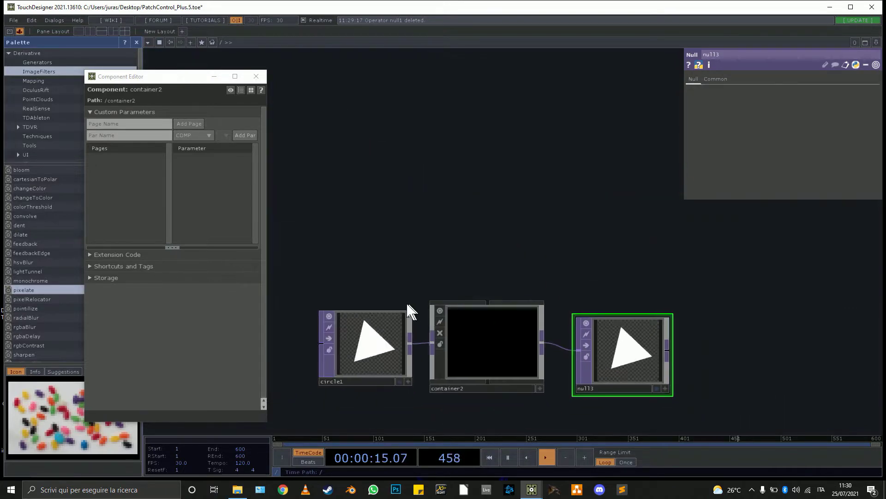
{"action": "left_click", "coordinate": [656, 388]}
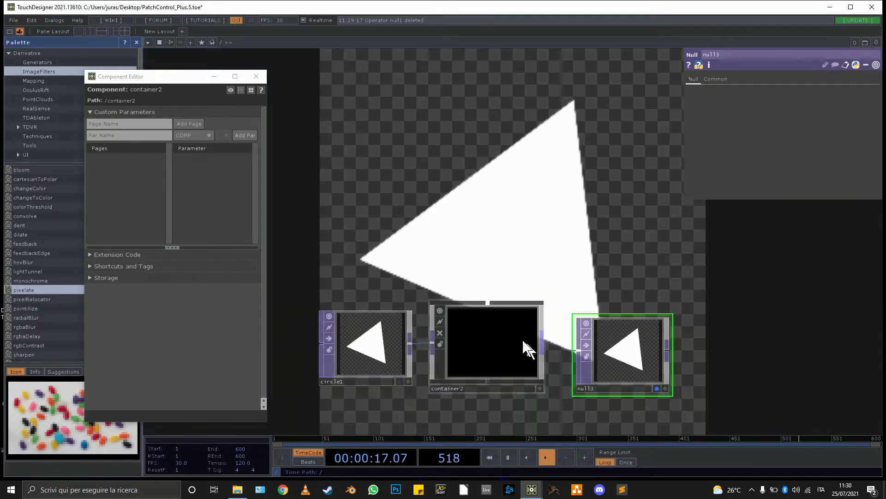
Inside container2, show out1 as the network background and assign add1 as feedback1's target TOP.
{"action": "double_click", "coordinate": [497, 333]}
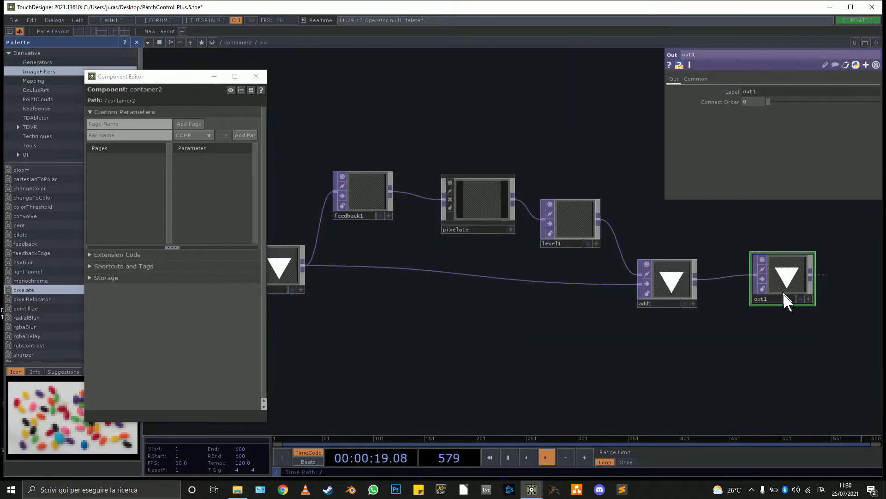
{"action": "left_click", "coordinate": [801, 299]}
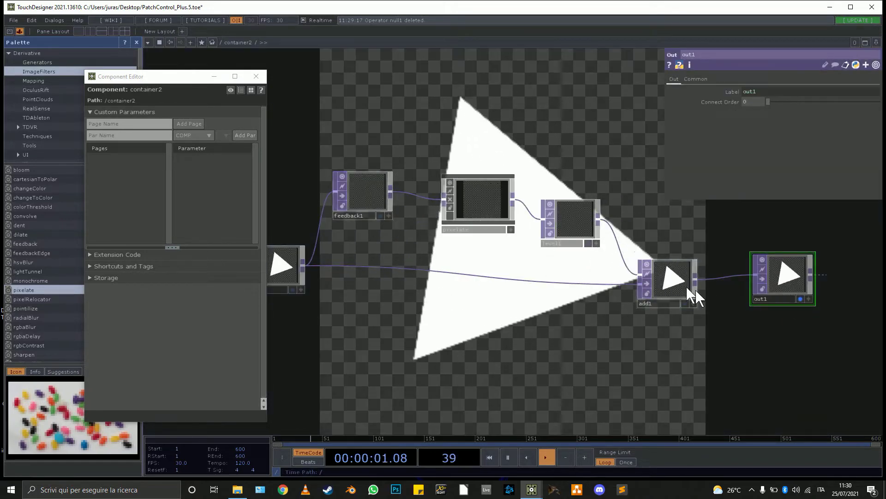
{"action": "left_click_drag", "start_coordinate": [693, 291], "coordinate": [370, 197]}
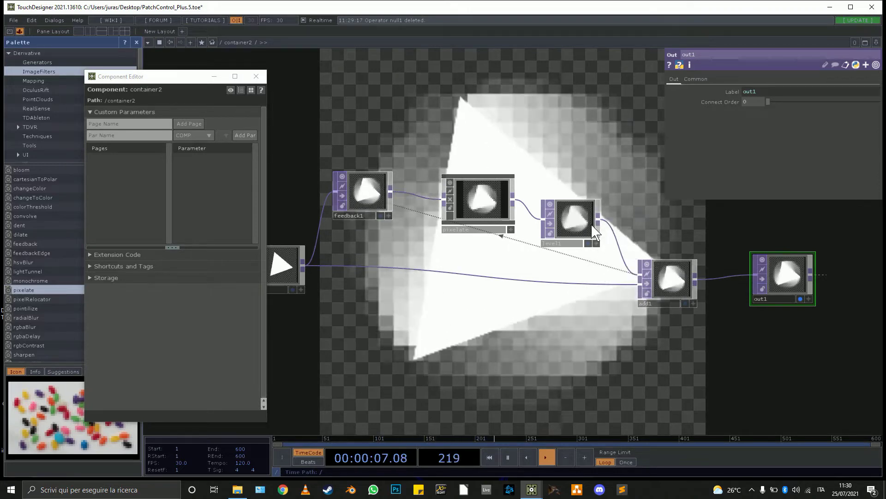
{"action": "mouse_move", "coordinate": [593, 220]}
{"action": "left_mouse_down"}
{"action": "mouse_move", "coordinate": [663, 205]}
{"action": "mouse_move", "coordinate": [581, 217]}
{"action": "left_mouse_up"}
{"action": "left_click_drag", "start_coordinate": [505, 363], "coordinate": [587, 362]}
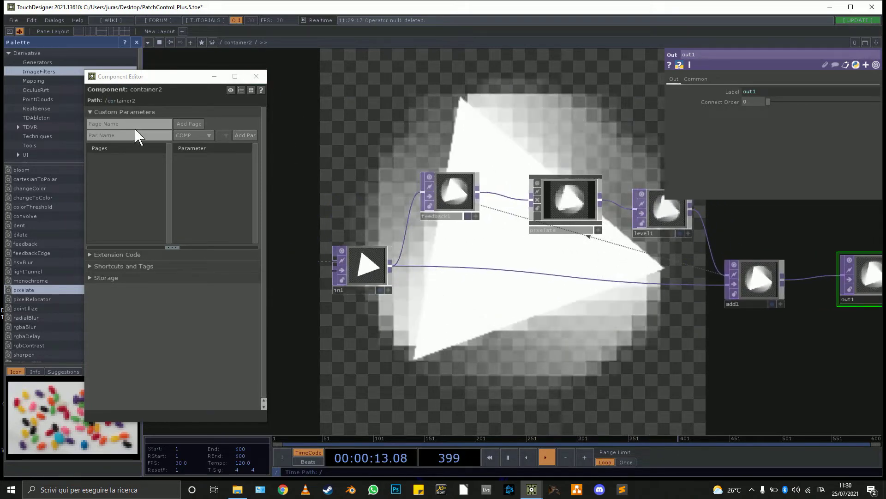
Leave container2's network and return to the root level.
{"action": "left_click", "coordinate": [129, 123]}
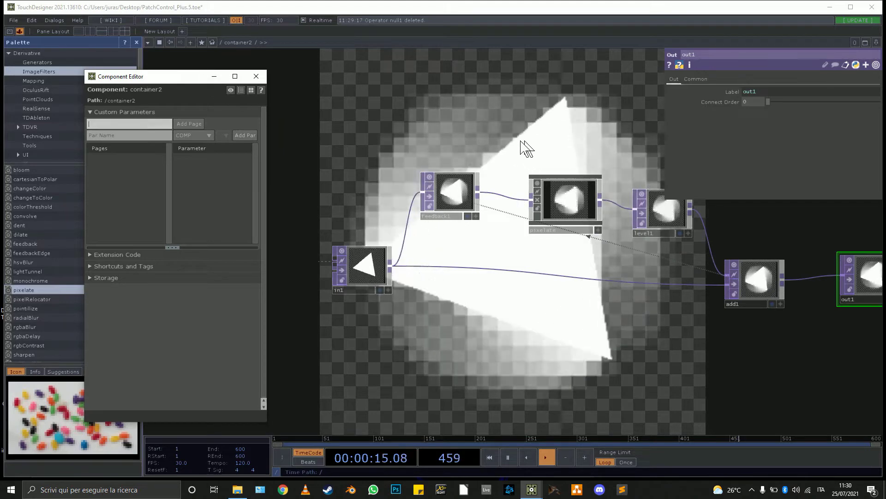
{"action": "left_click", "coordinate": [465, 129]}
{"action": "key", "text": "u"}
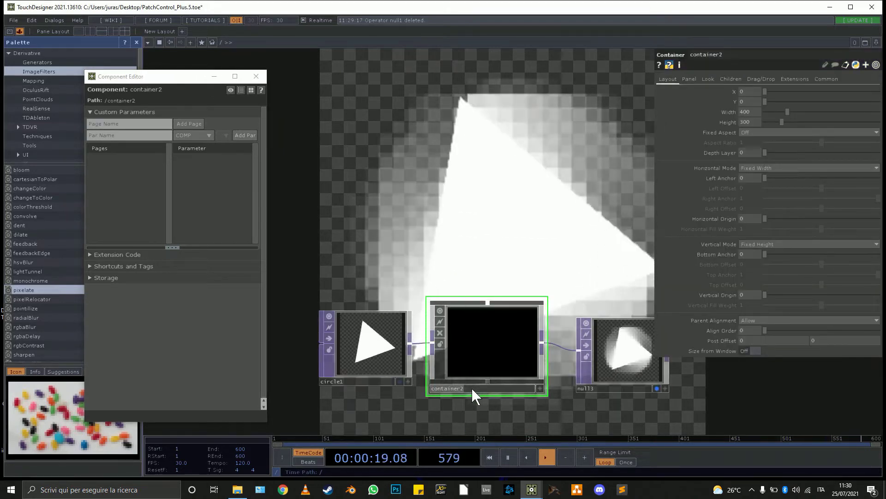
Rename container2 as Feedback_PIXEL.
{"action": "left_click", "coordinate": [472, 388]}
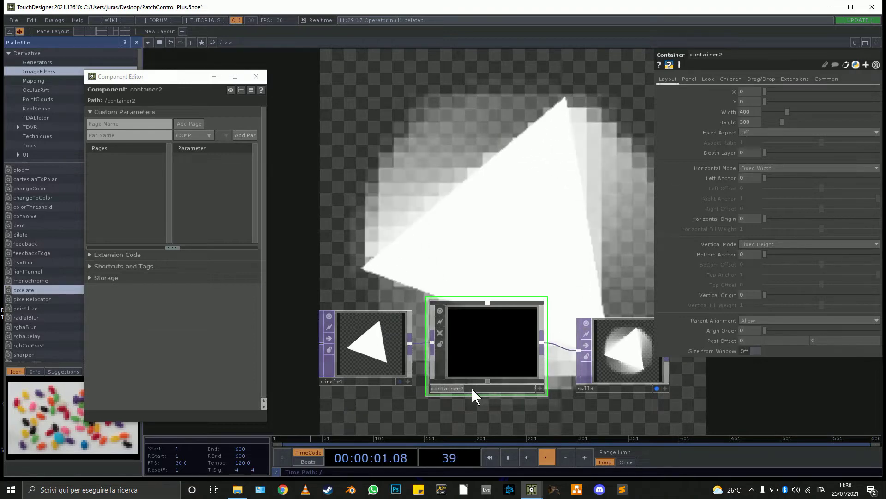
{"action": "type", "text": "Feedbac"}
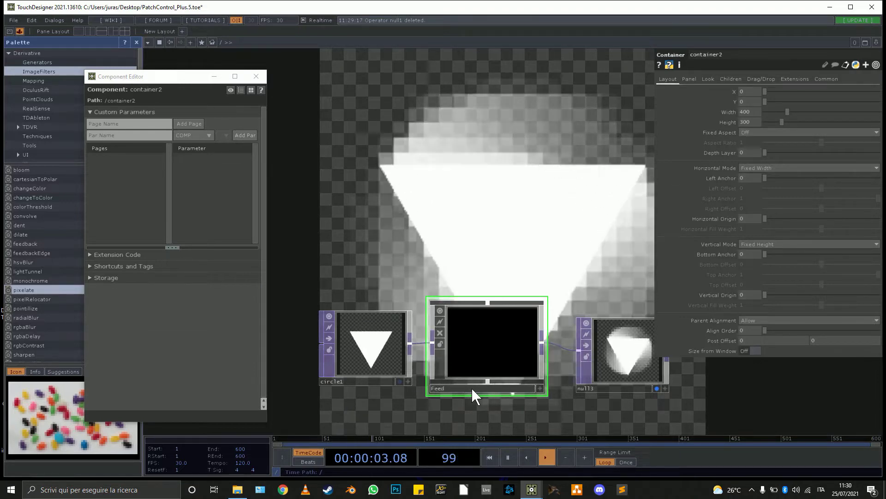
{"action": "type", "text": "_PIXEL"}
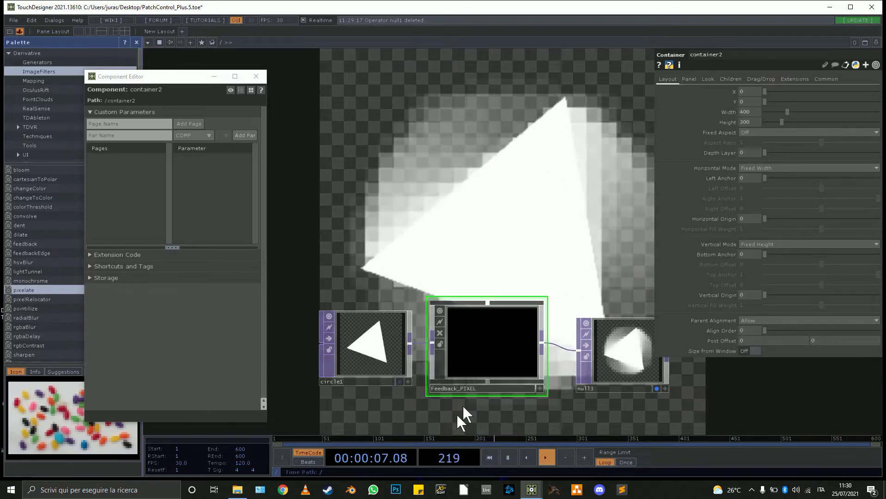
{"action": "key", "text": "Return"}
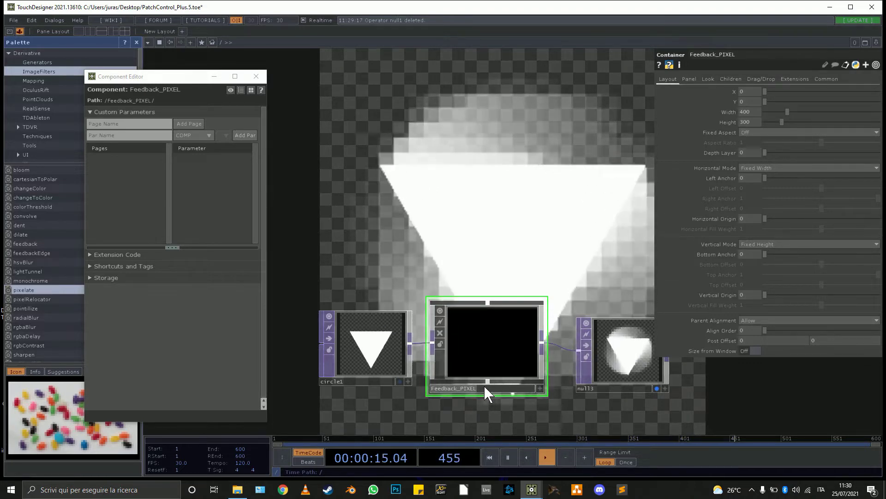
Rename the container between circle1 and null3 as feedback_pixel, all in lowercase.
{"action": "double_click", "coordinate": [483, 386]}
{"action": "type", "text": "pixel"}
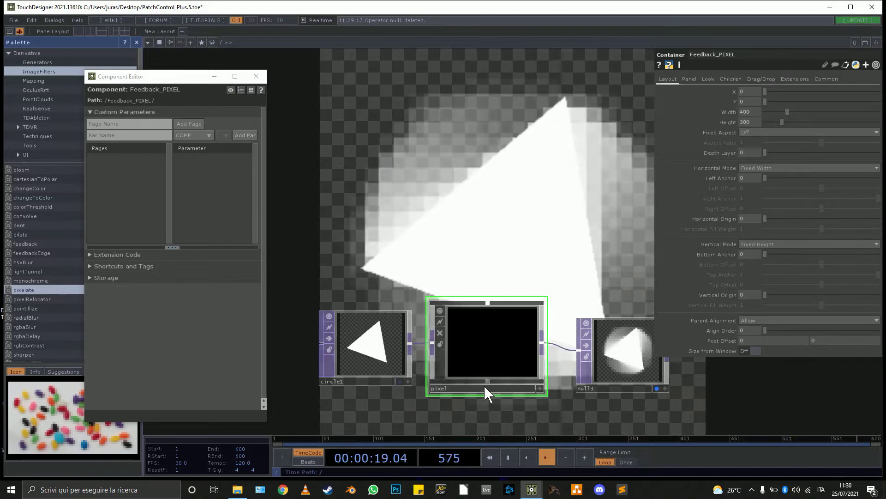
{"action": "key", "text": "BackSpace"}
{"action": "key", "text": "BackSpace"}
{"action": "key", "text": "BackSpace"}
{"action": "key", "text": "BackSpace"}
{"action": "key", "text": "BackSpace"}
{"action": "type", "text": "fe"}
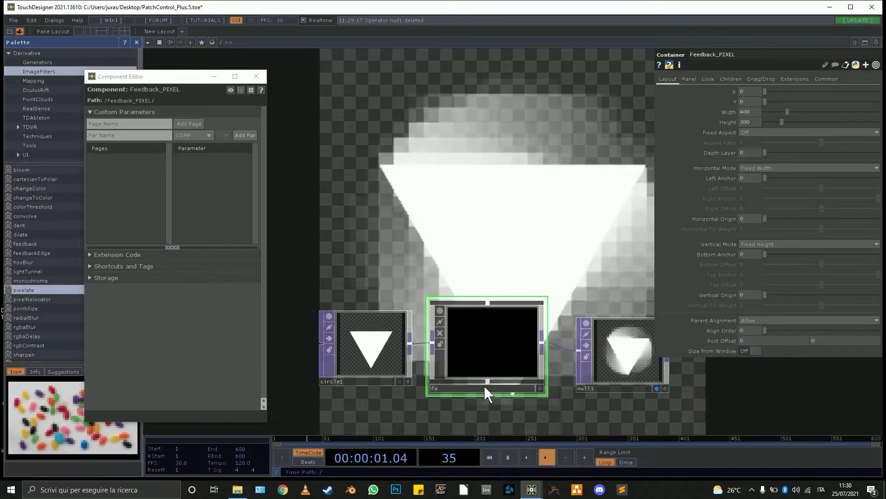
{"action": "type", "text": "edback"}
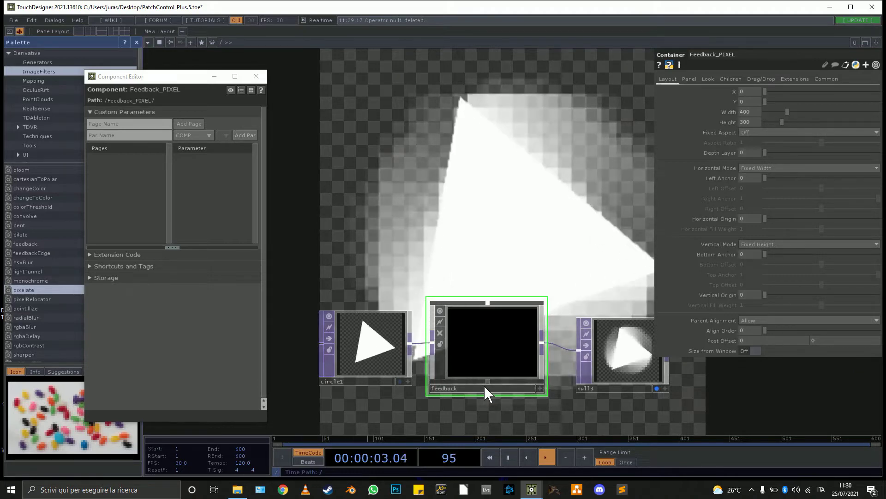
{"action": "type", "text": "_pixel"}
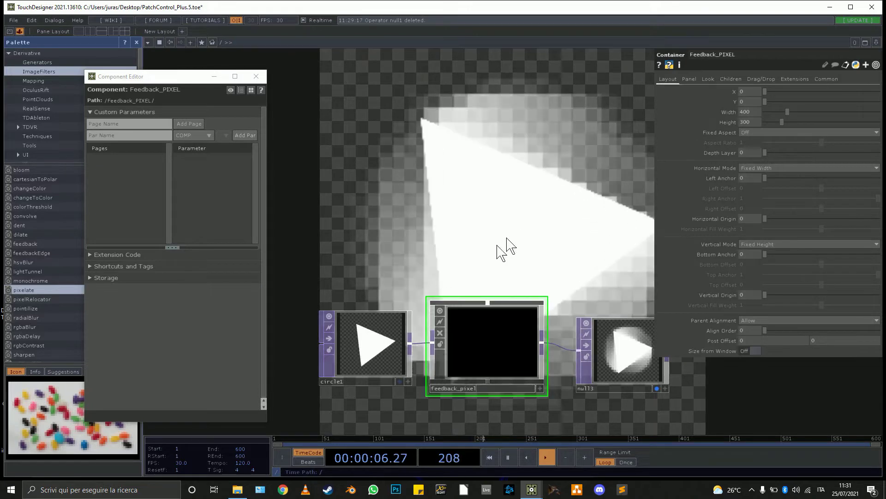
{"action": "key", "text": "Return"}
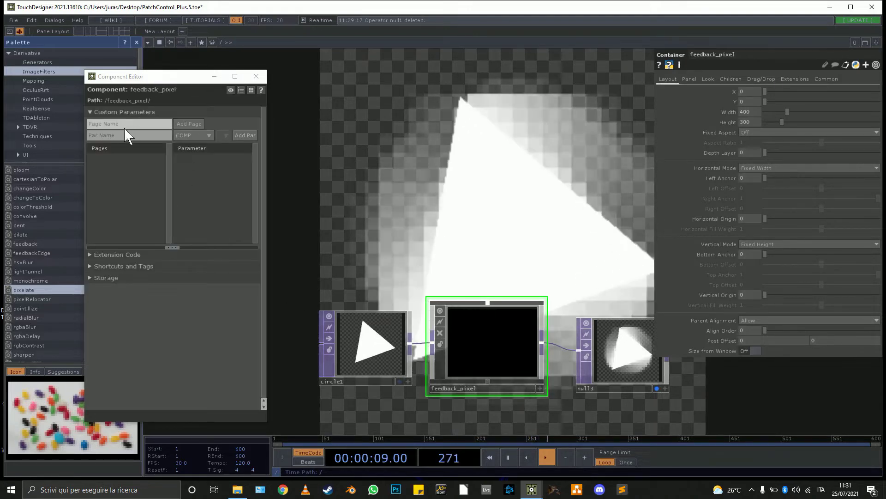
Add a custom parameter page named FEEDBACK_PIXEL to the feedback_pixel component.
{"action": "left_click", "coordinate": [130, 125]}
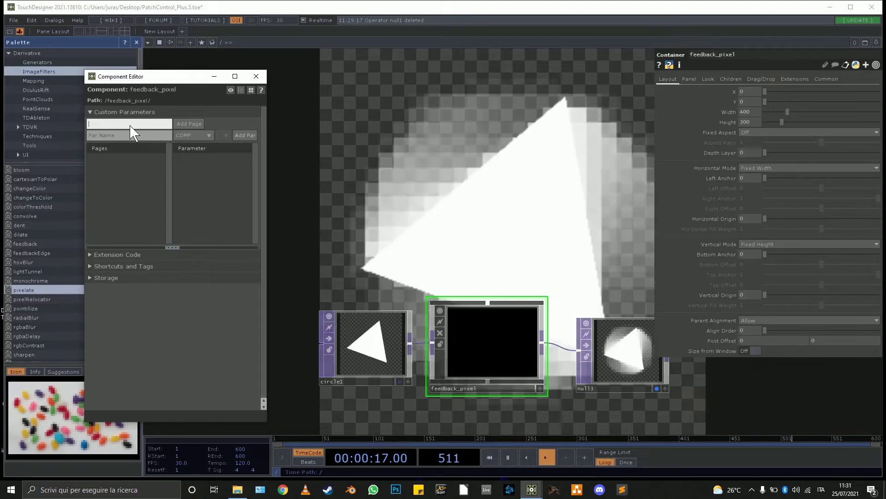
{"action": "type", "text": "FEEDBACK_"}
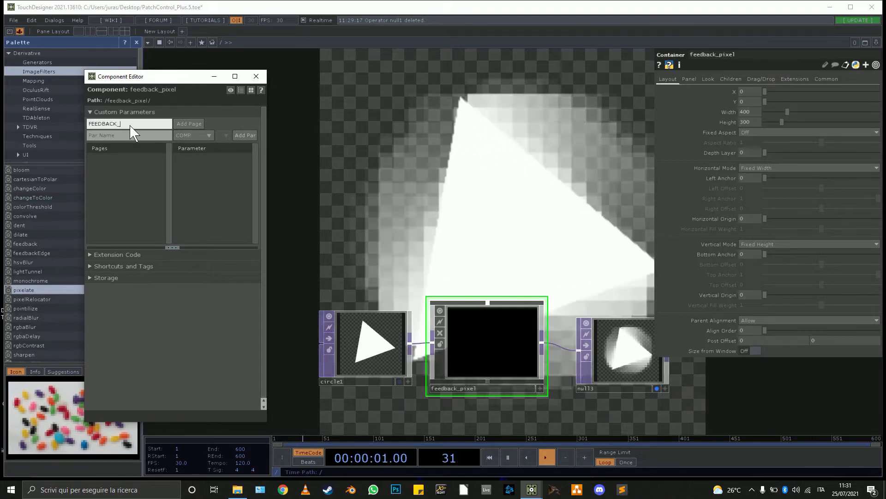
{"action": "type", "text": "PIXEL"}
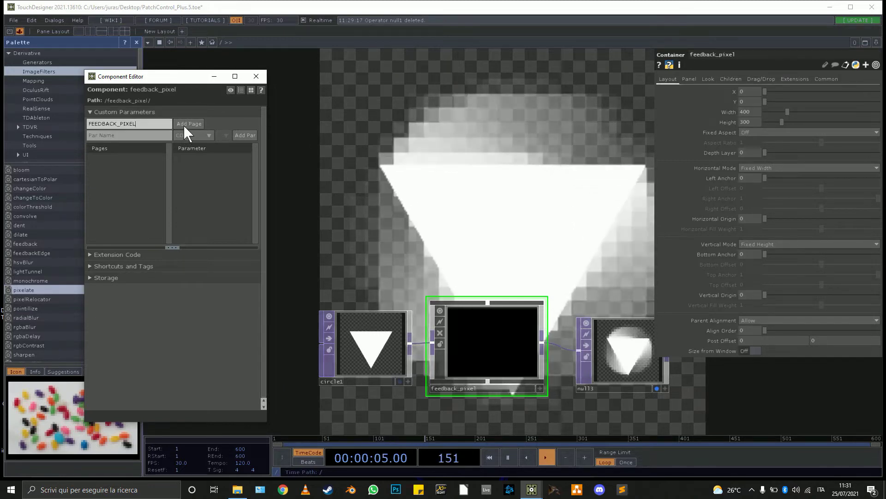
{"action": "left_click", "coordinate": [183, 125]}
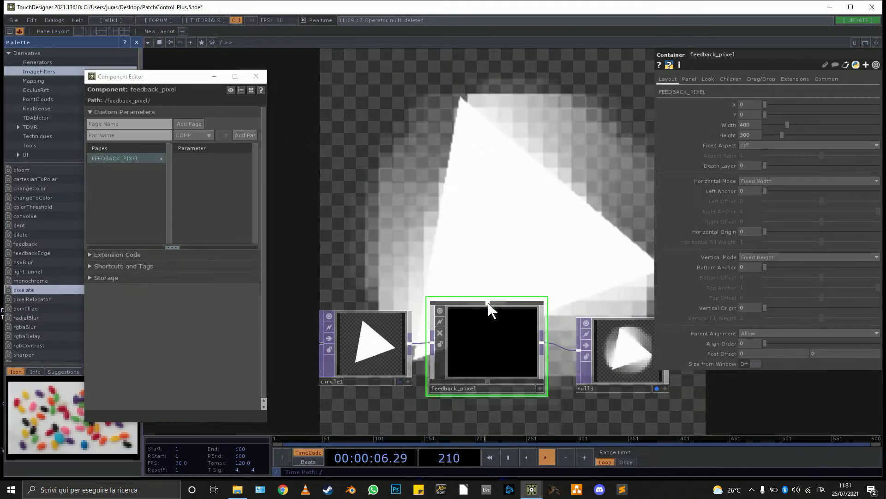
Inside feedback_pixel, add feedback1's Reset and Reset Pulse to the FEEDBACK_PIXEL page as bound custom parameters.
{"action": "double_click", "coordinate": [490, 314]}
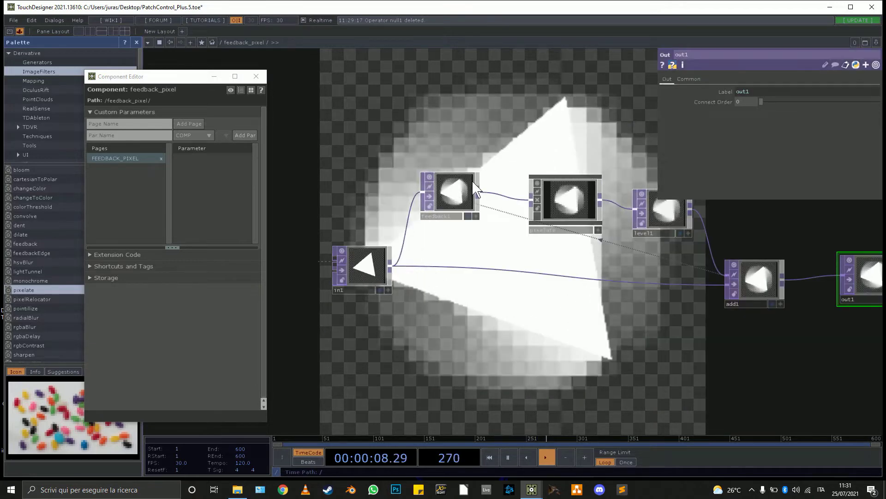
{"action": "left_click_drag", "start_coordinate": [488, 141], "coordinate": [499, 194]}
{"action": "left_click", "coordinate": [464, 252]}
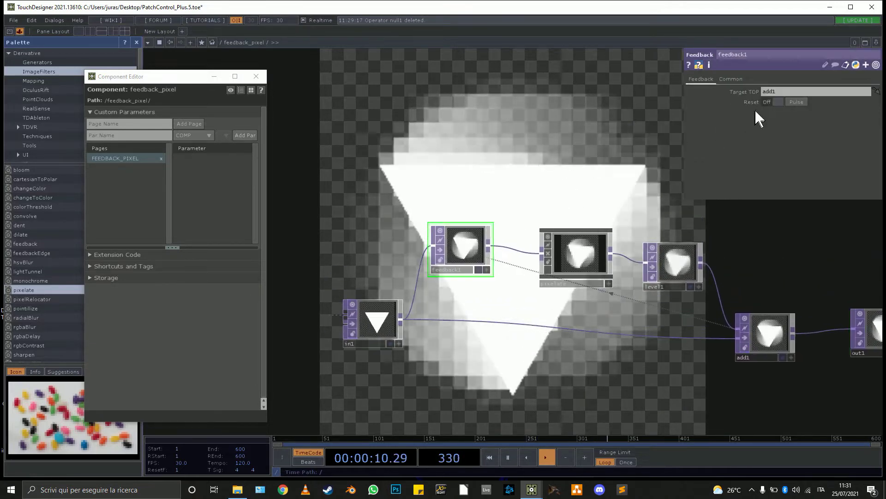
{"action": "left_click_drag", "start_coordinate": [752, 102], "coordinate": [213, 187]}
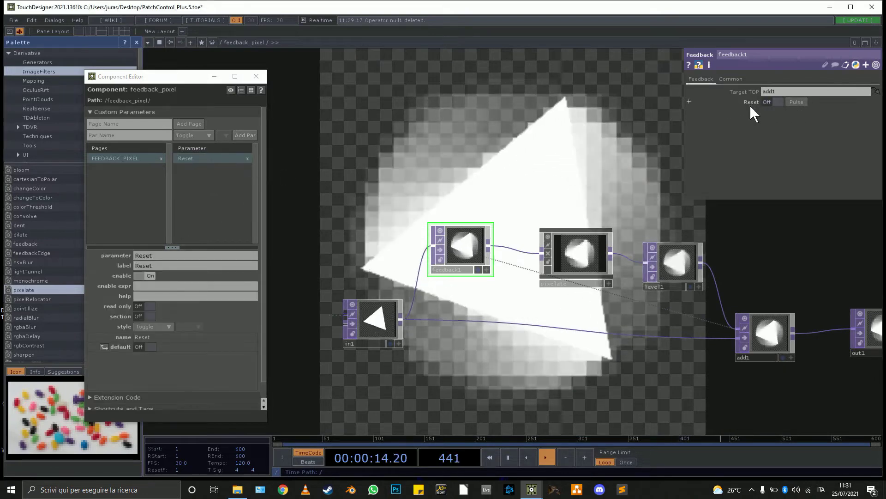
{"action": "left_click", "coordinate": [751, 102]}
{"action": "left_click_drag", "start_coordinate": [707, 120], "coordinate": [256, 181]}
{"action": "left_click", "coordinate": [256, 182]}
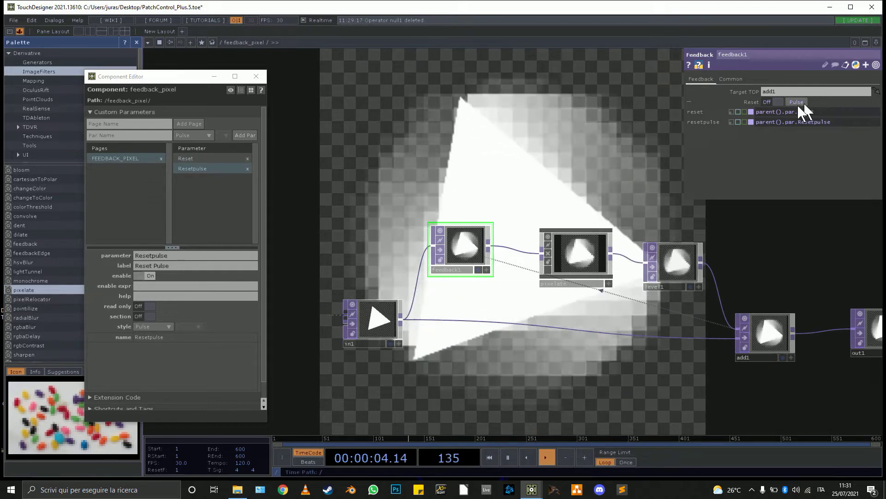
Add level1's Opacity to the FEEDBACK_PIXEL page, binding the new parameter as master.
{"action": "left_click", "coordinate": [683, 252]}
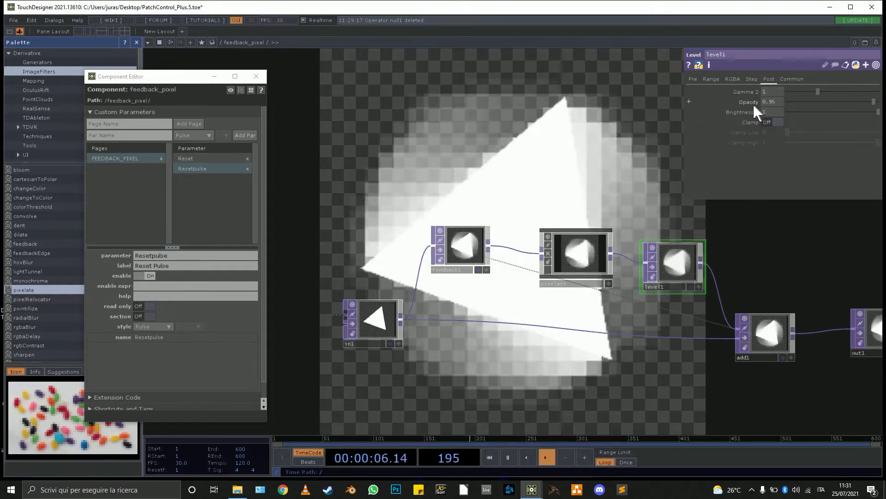
{"action": "left_click_drag", "start_coordinate": [742, 104], "coordinate": [236, 199]}
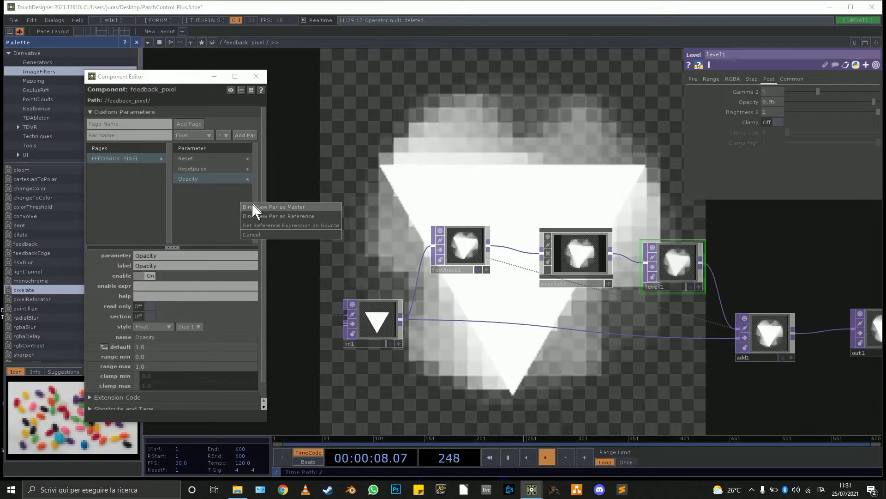
{"action": "left_click", "coordinate": [252, 207]}
Set add1's Extend Overlay to Mirror.
{"action": "left_click_drag", "start_coordinate": [738, 396], "coordinate": [467, 394]}
{"action": "left_click", "coordinate": [502, 346]}
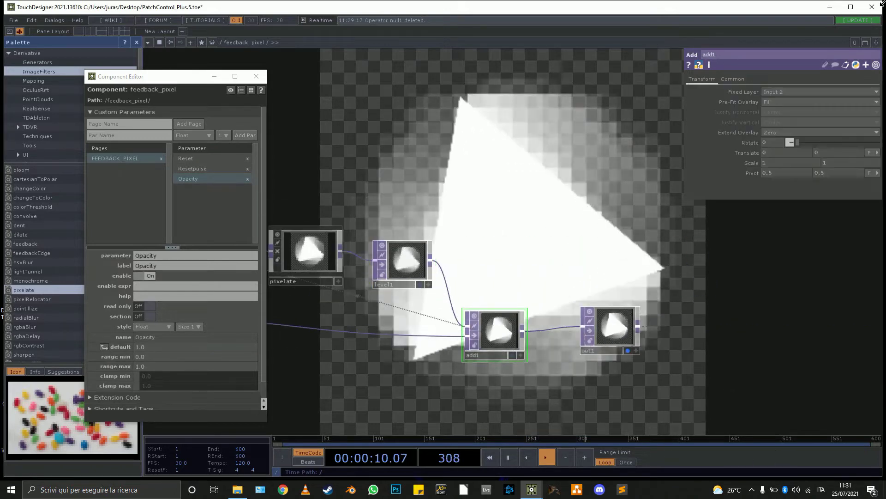
{"action": "left_click", "coordinate": [774, 133]}
{"action": "left_click", "coordinate": [773, 164]}
Add add1's Rotate and Scale to the FEEDBACK_PIXEL page as bound custom parameters.
{"action": "left_click_drag", "start_coordinate": [192, 237], "coordinate": [209, 201]}
{"action": "left_click", "coordinate": [243, 212]}
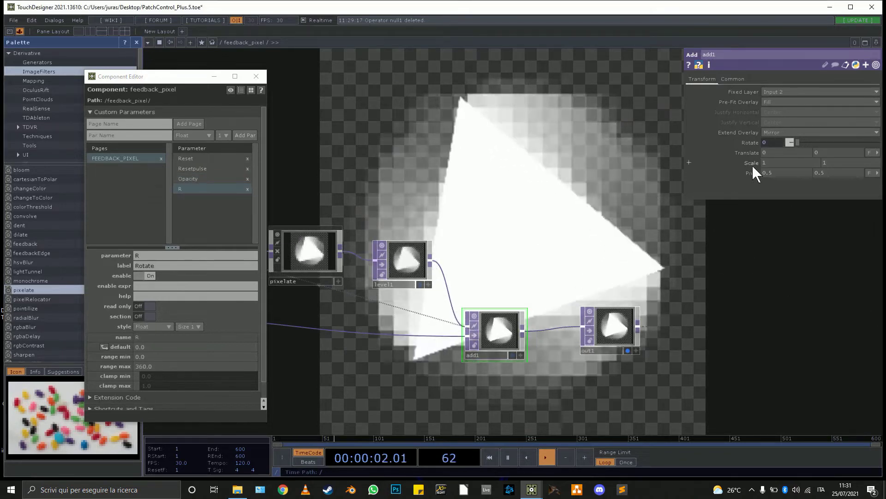
{"action": "left_click_drag", "start_coordinate": [752, 163], "coordinate": [249, 204]}
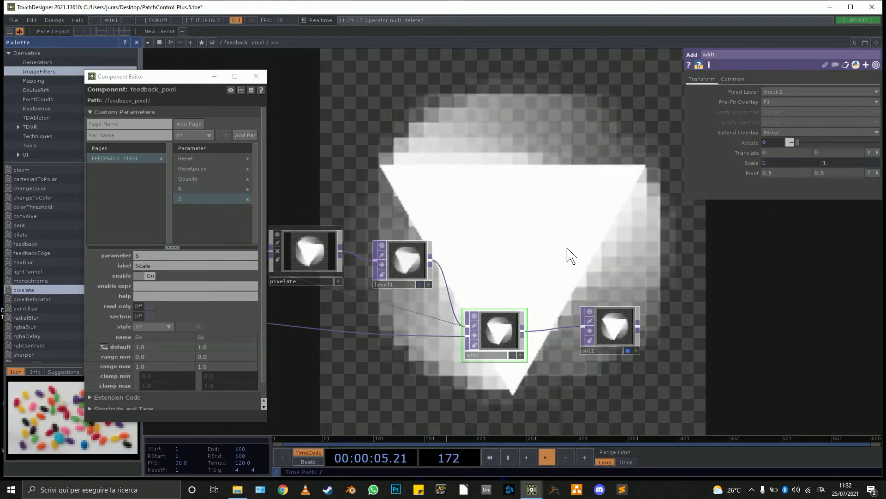
Return to the root level and delete null3 after the feedback_pixel container.
{"action": "key", "text": "u"}
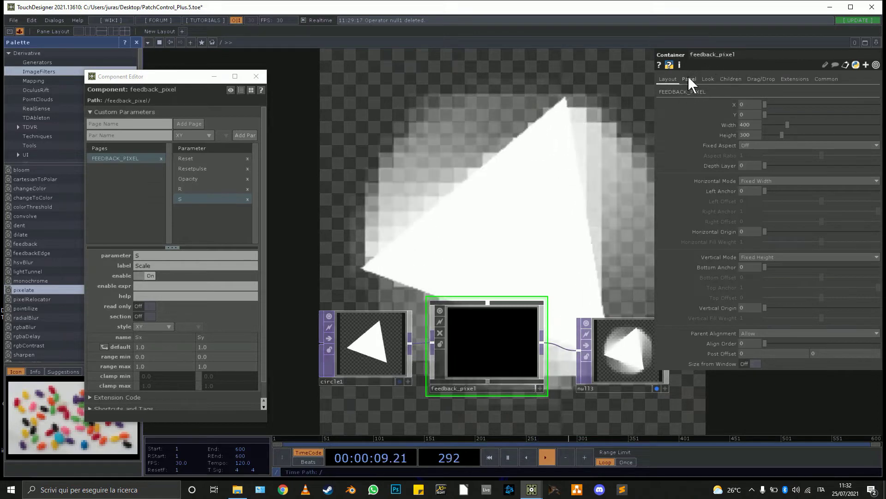
{"action": "left_click", "coordinate": [705, 79]}
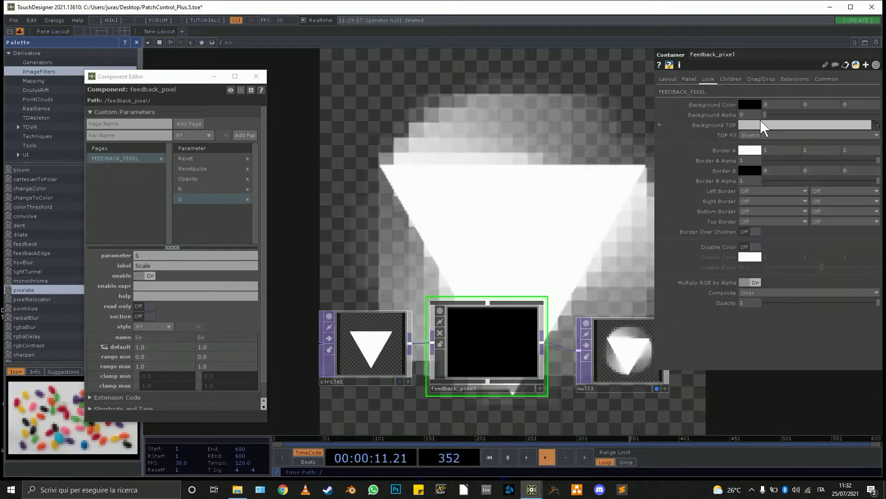
{"action": "left_click", "coordinate": [606, 355]}
{"action": "key", "text": "Delete"}
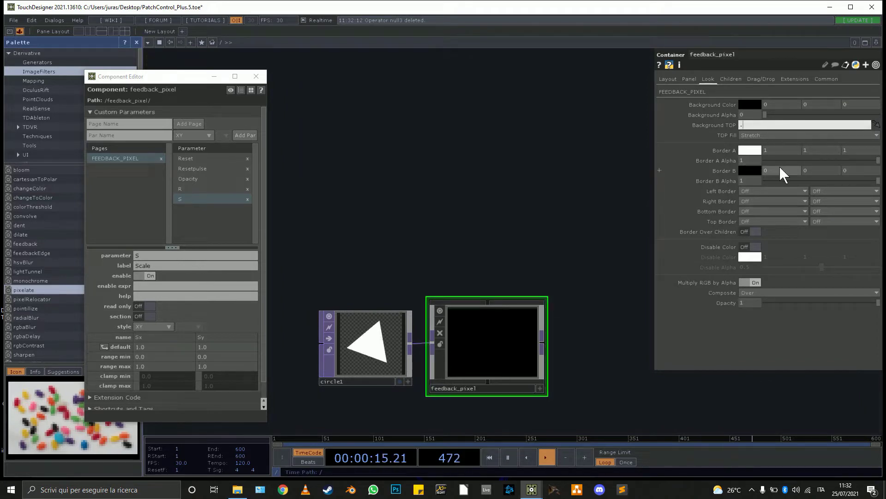
Set feedback_pixel's Background TOP to ./out1 and its TOP Fill to Fill Best.
{"action": "type", "text": "./out1"}
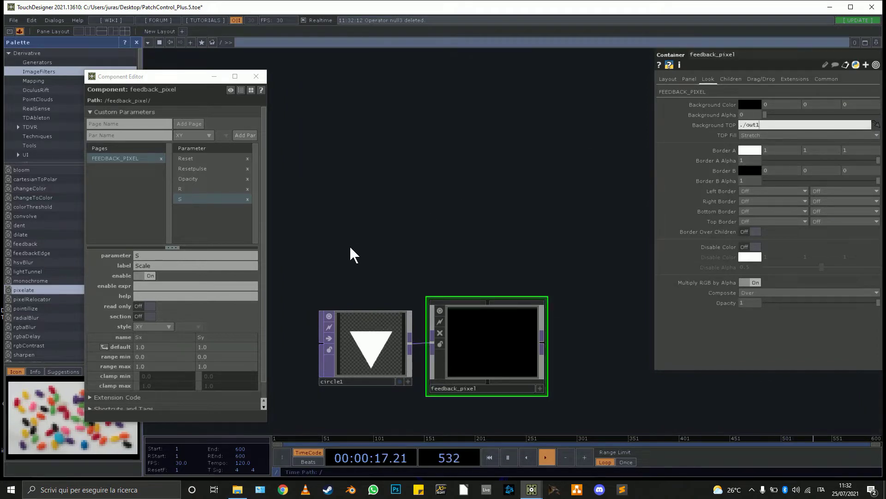
{"action": "left_click", "coordinate": [351, 247]}
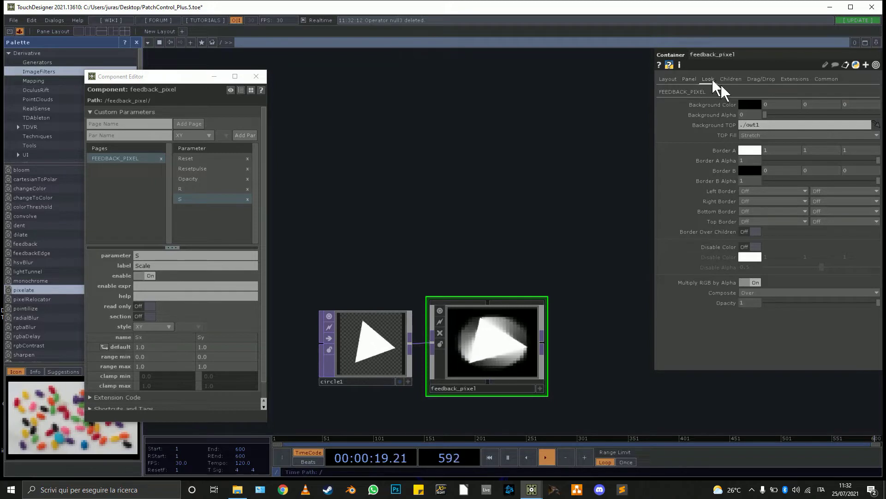
{"action": "left_click", "coordinate": [769, 135]}
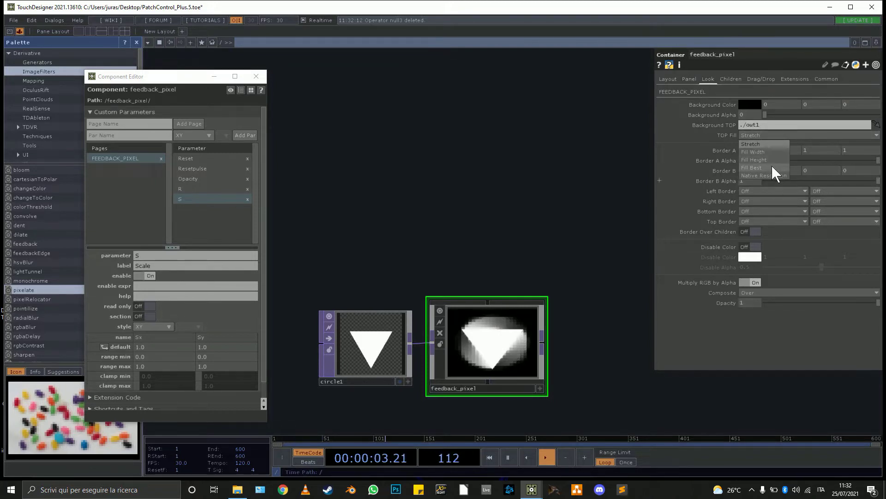
{"action": "left_click", "coordinate": [752, 167]}
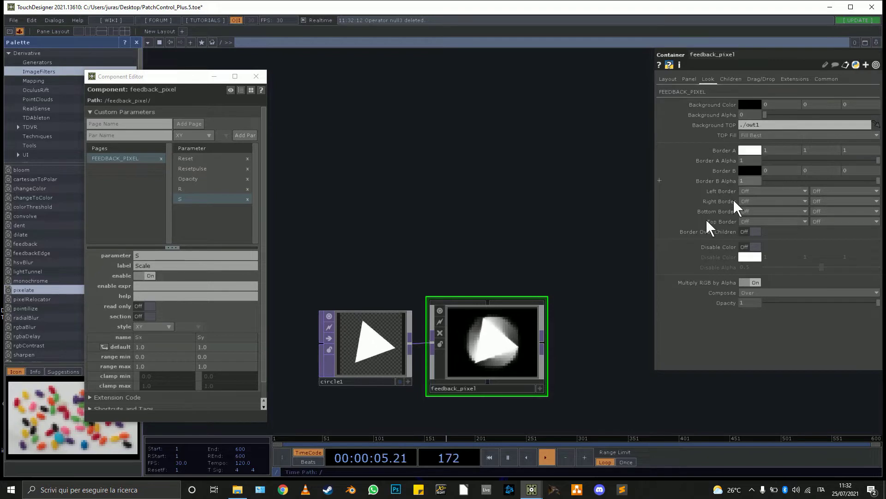
{"action": "scroll", "coordinate": [499, 360], "scroll_direction": "up", "scroll_amount": 4}
{"action": "scroll", "coordinate": [492, 347], "scroll_direction": "down", "scroll_amount": 4}
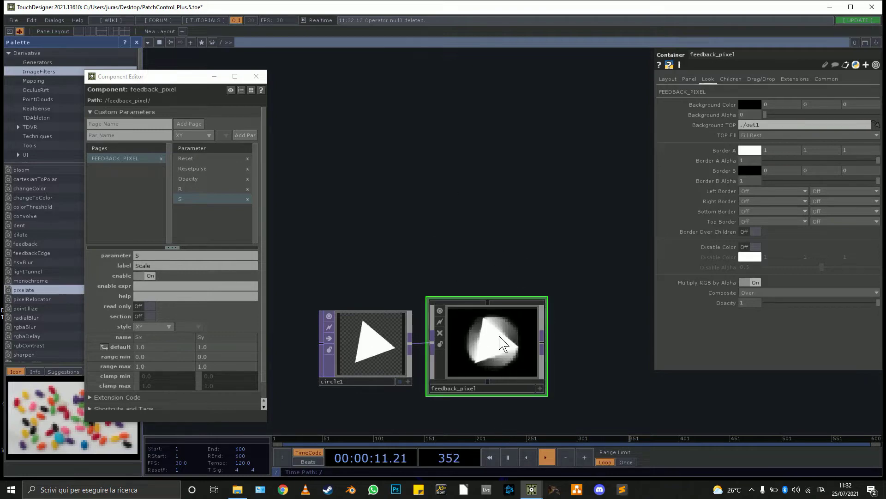
Close the Component Editor and show the FEEDBACK_PIXEL custom parameter page of feedback_pixel.
{"action": "left_click", "coordinate": [257, 76]}
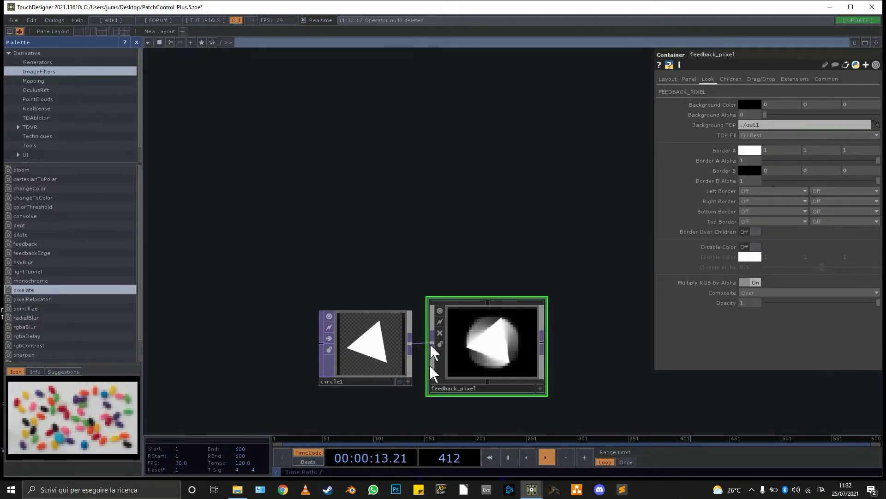
{"action": "left_click_drag", "start_coordinate": [436, 245], "coordinate": [336, 161]}
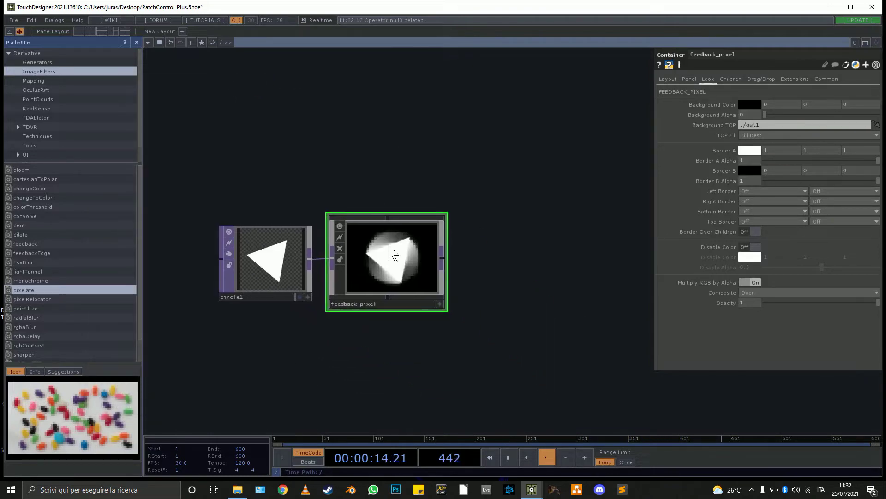
{"action": "left_click", "coordinate": [670, 92]}
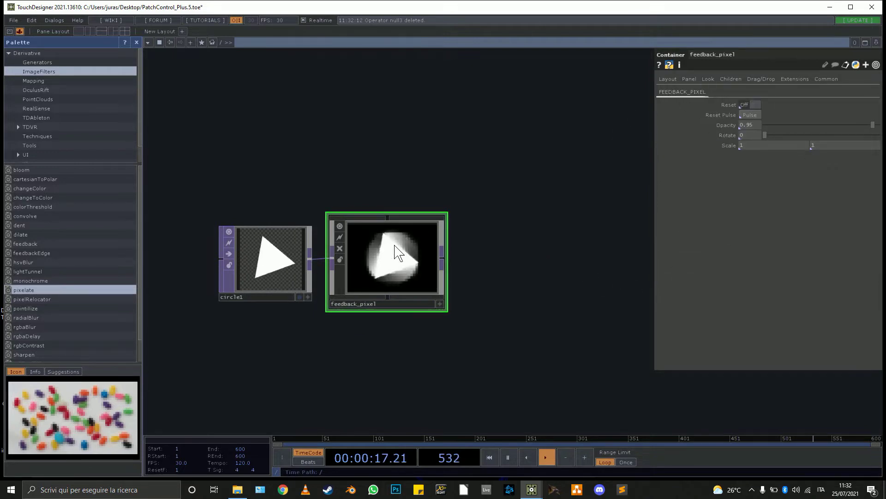
Save the feedback_pixel component to the Desktop as FEEDBACK_PIXEL.tox.
{"action": "right_click", "coordinate": [388, 261]}
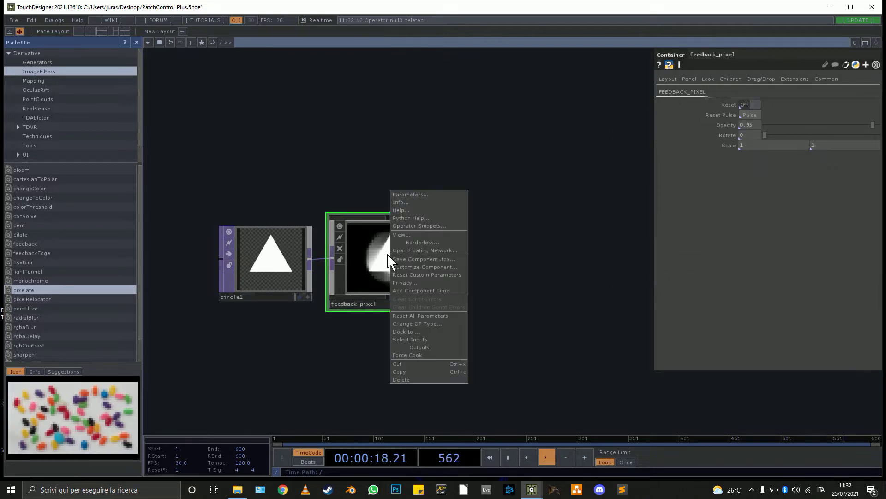
{"action": "left_click", "coordinate": [450, 258]}
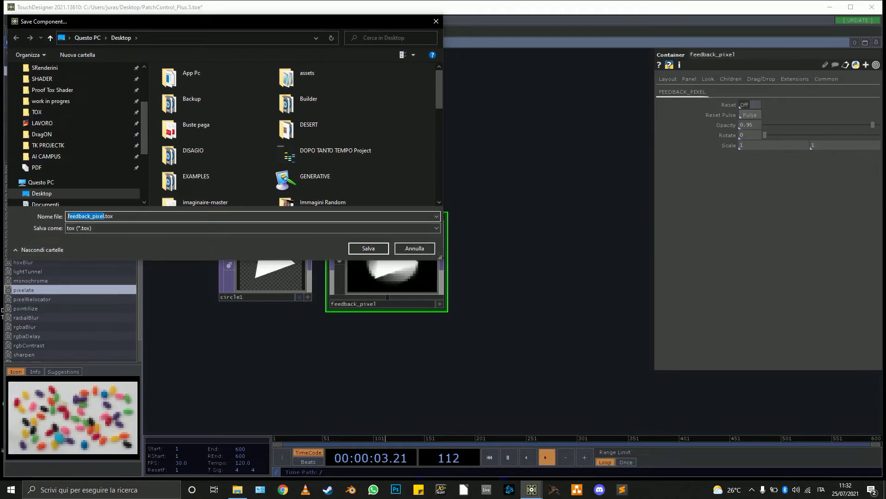
{"action": "type", "text": "FEEDBACK_PIXEL"}
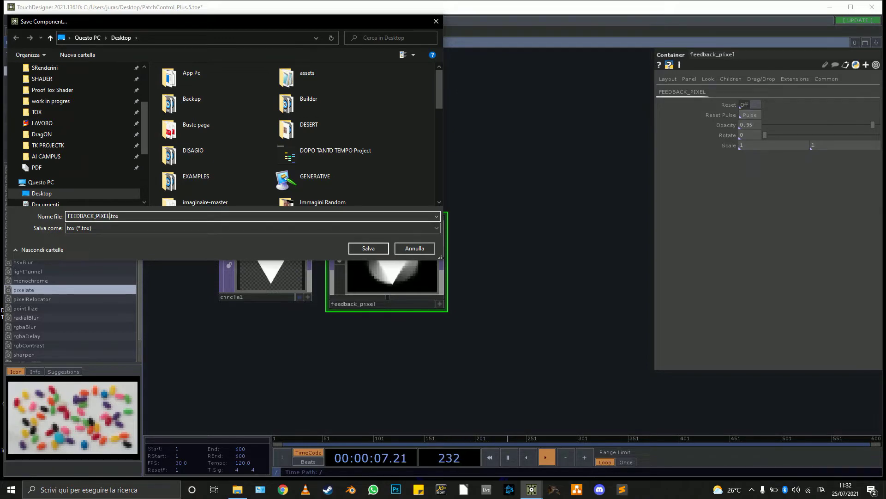
{"action": "left_click", "coordinate": [383, 247]}
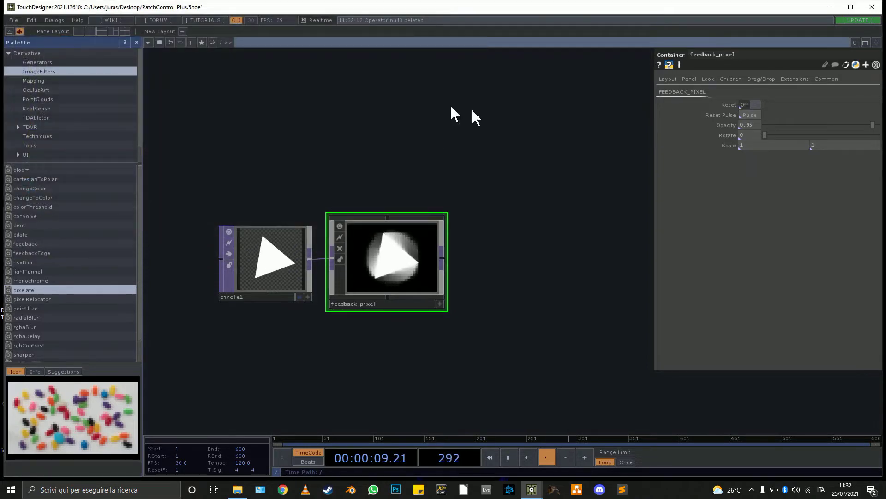
Examine the root network below feedback_pixel, including the presets, Tox2, loader, container1 and drop operators.
{"action": "left_click_drag", "start_coordinate": [434, 329], "coordinate": [467, 275]}
{"action": "scroll", "coordinate": [424, 270], "scroll_direction": "down", "scroll_amount": 5}
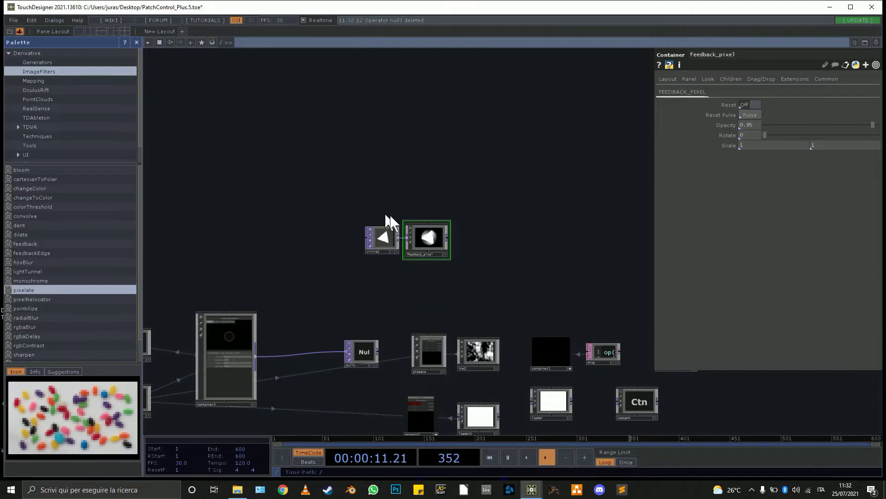
{"action": "scroll", "coordinate": [407, 215], "scroll_direction": "up", "scroll_amount": 6}
{"action": "scroll", "coordinate": [430, 273], "scroll_direction": "down", "scroll_amount": 2}
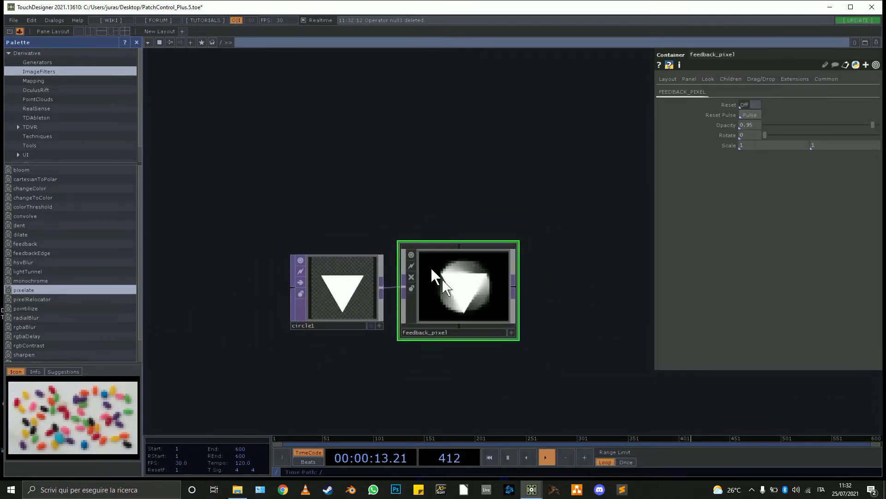
{"action": "left_click_drag", "start_coordinate": [460, 363], "coordinate": [493, 208]}
{"action": "scroll", "coordinate": [418, 247], "scroll_direction": "down", "scroll_amount": 4}
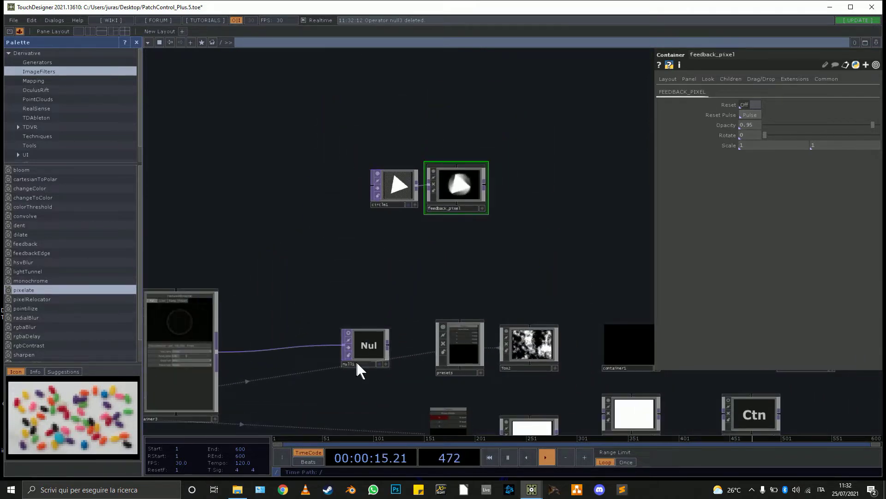
{"action": "left_click_drag", "start_coordinate": [372, 374], "coordinate": [348, 216]}
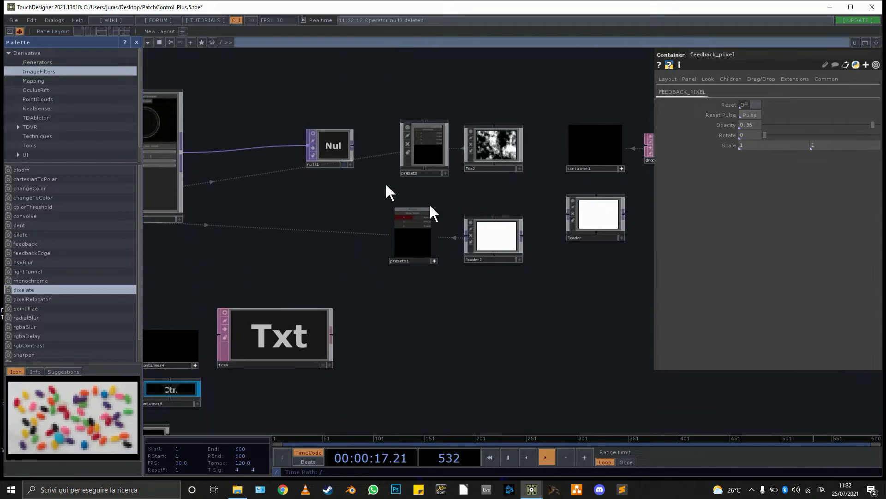
{"action": "left_click_drag", "start_coordinate": [461, 344], "coordinate": [416, 378]}
{"action": "left_click_drag", "start_coordinate": [412, 134], "coordinate": [406, 219]}
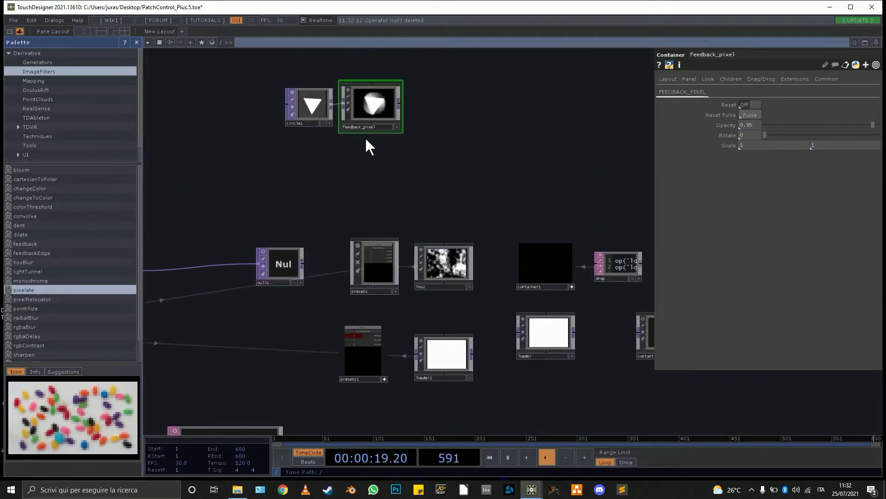
{"action": "scroll", "coordinate": [436, 298], "scroll_direction": "up", "scroll_amount": 2}
{"action": "left_click_drag", "start_coordinate": [572, 301], "coordinate": [395, 298]}
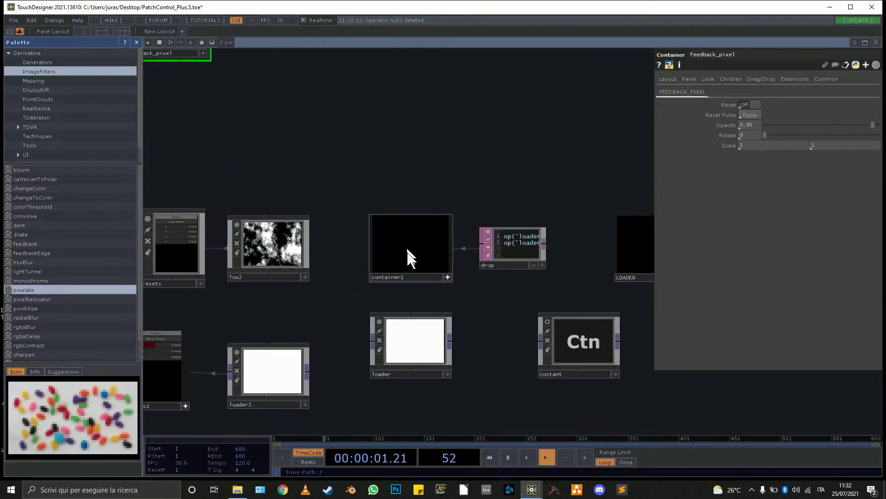
{"action": "scroll", "coordinate": [418, 321], "scroll_direction": "up", "scroll_amount": 4}
{"action": "scroll", "coordinate": [392, 343], "scroll_direction": "down", "scroll_amount": 4}
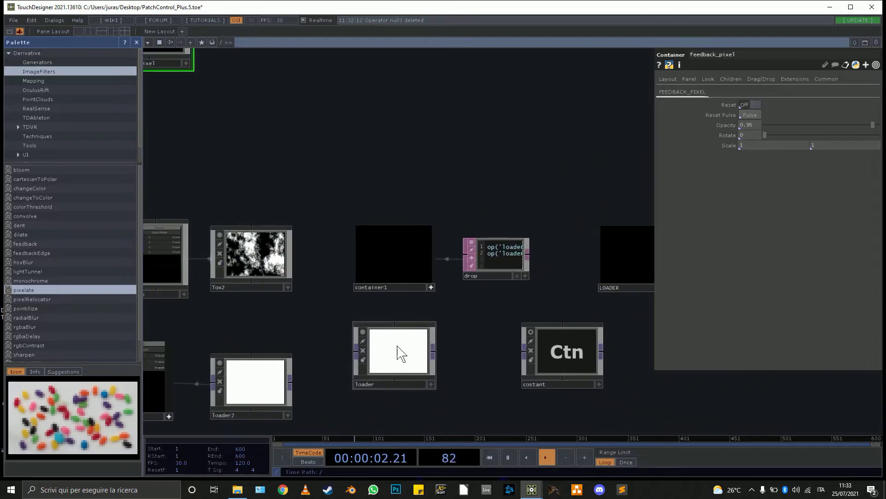
Load FEEDBACK_PIXEL.tox from the Desktop folder into the loader component by dropping it onto container1.
{"action": "left_click", "coordinate": [234, 491]}
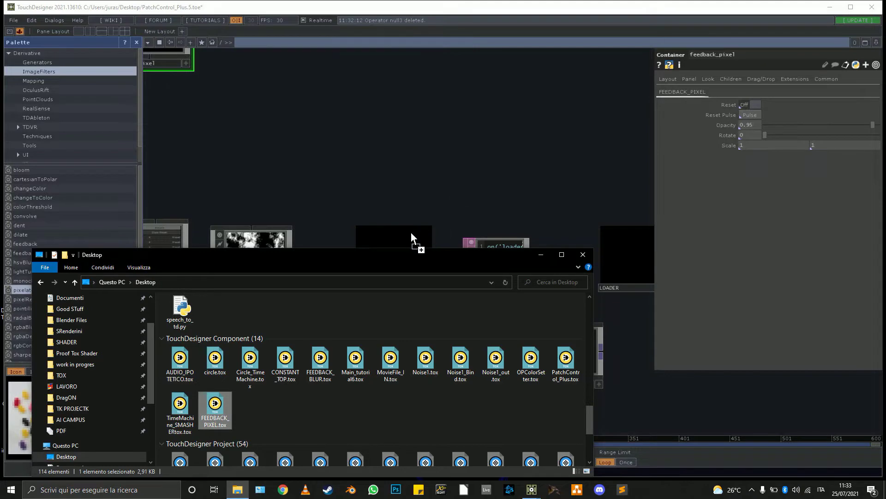
{"action": "left_click_drag", "start_coordinate": [411, 232], "coordinate": [409, 231]}
{"action": "left_click_drag", "start_coordinate": [451, 253], "coordinate": [490, 411]}
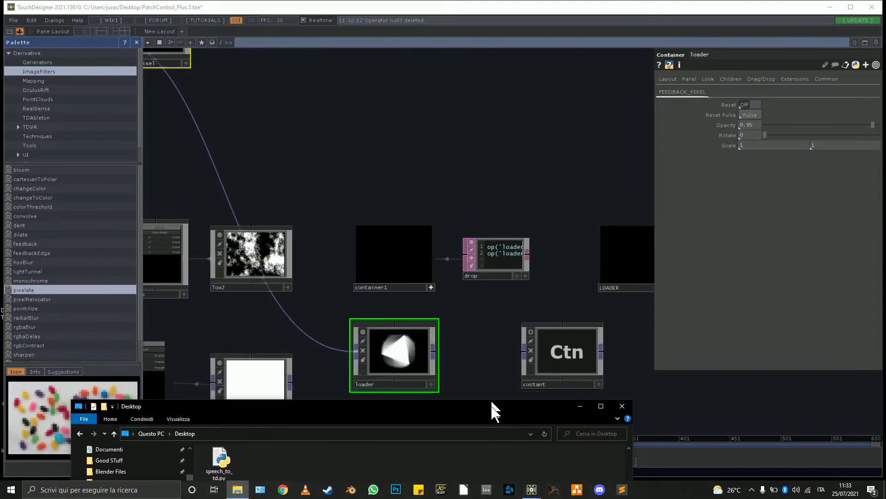
{"action": "scroll", "coordinate": [376, 372], "scroll_direction": "up", "scroll_amount": 5}
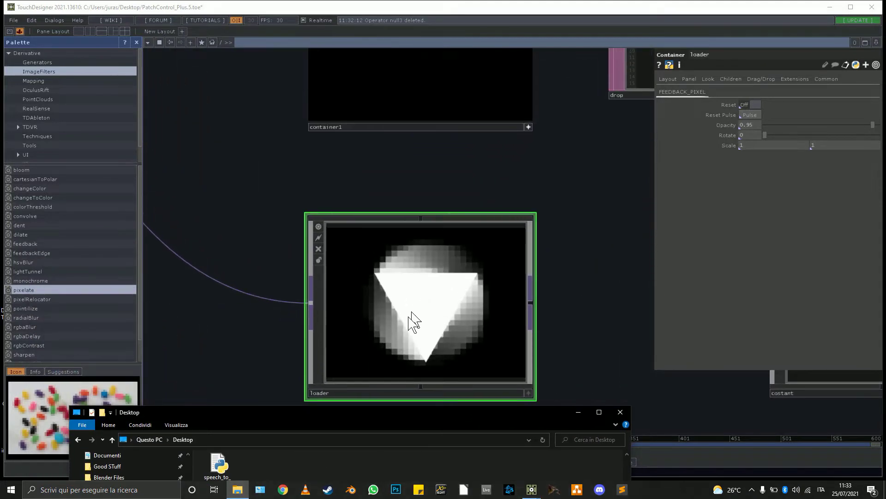
{"action": "scroll", "coordinate": [403, 314], "scroll_direction": "down", "scroll_amount": 5}
Move the loader component into the empty area below loader2 and costant and remove its input wire.
{"action": "left_click_drag", "start_coordinate": [221, 82], "coordinate": [569, 408]}
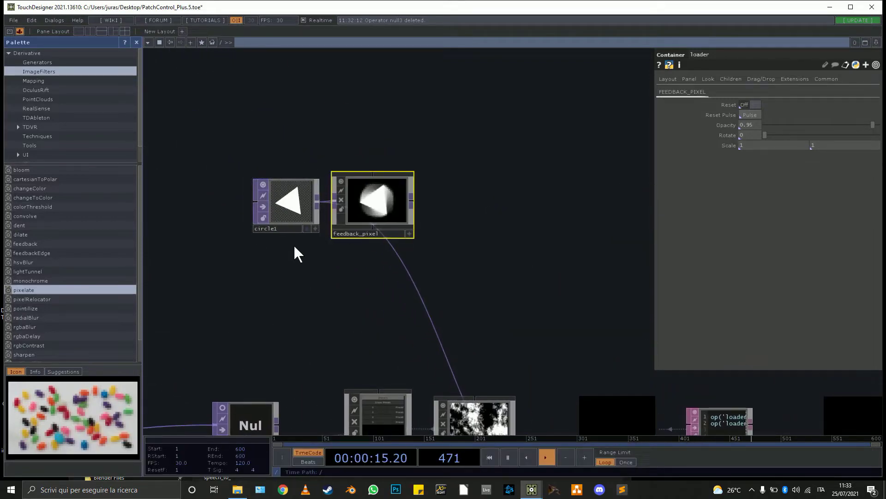
{"action": "left_click_drag", "start_coordinate": [489, 310], "coordinate": [359, 117]}
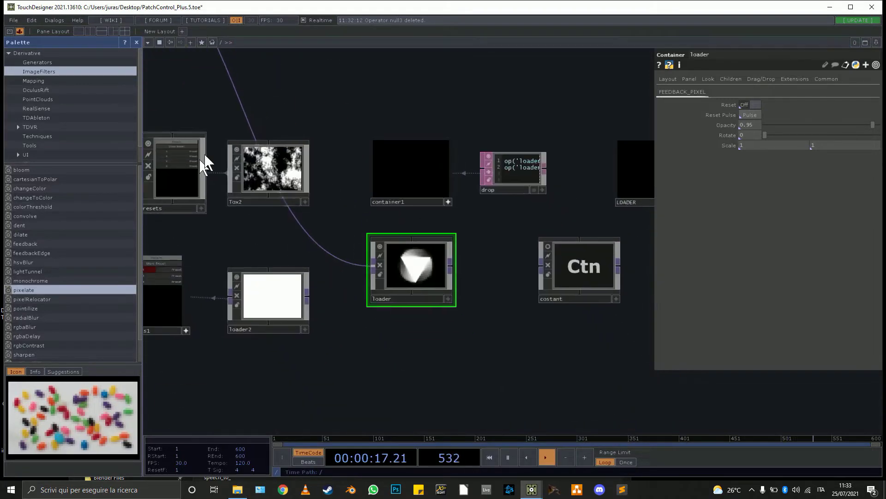
{"action": "scroll", "coordinate": [429, 255], "scroll_direction": "up", "scroll_amount": 3}
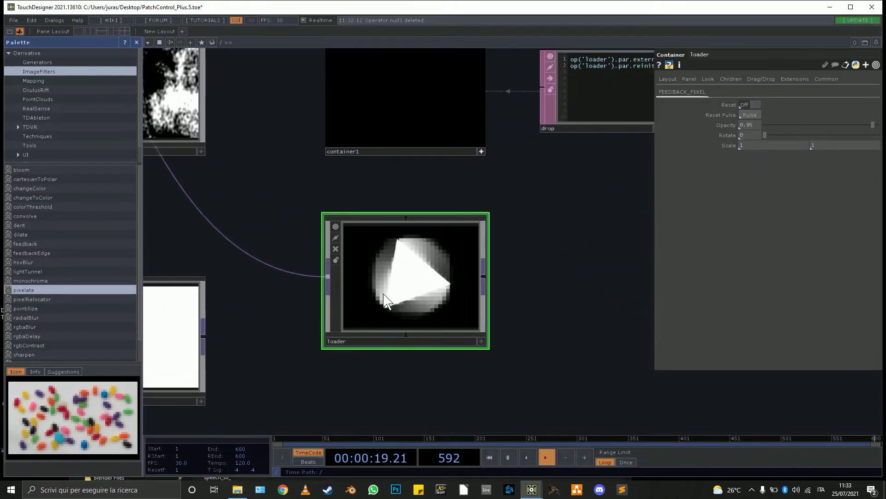
{"action": "scroll", "coordinate": [372, 267], "scroll_direction": "down", "scroll_amount": 3}
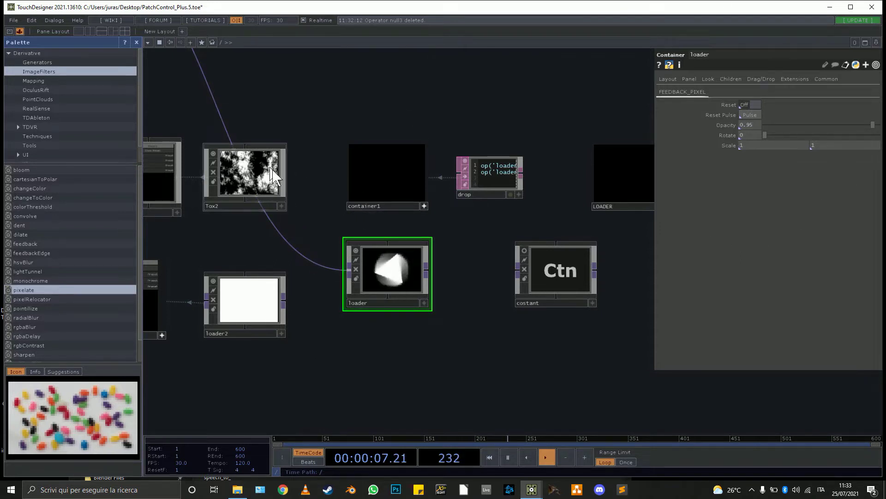
{"action": "left_click_drag", "start_coordinate": [256, 95], "coordinate": [340, 125]}
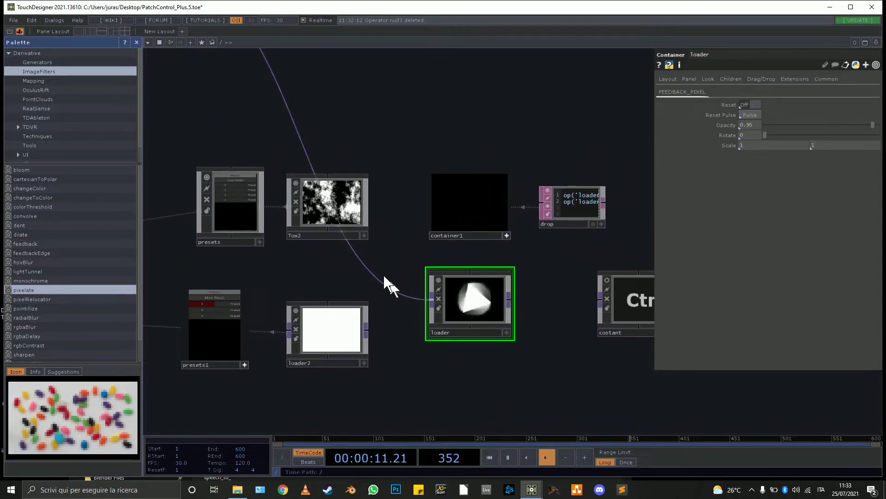
{"action": "left_click_drag", "start_coordinate": [521, 259], "coordinate": [504, 379]}
{"action": "right_click", "coordinate": [373, 303]}
{"action": "left_click", "coordinate": [399, 330]}
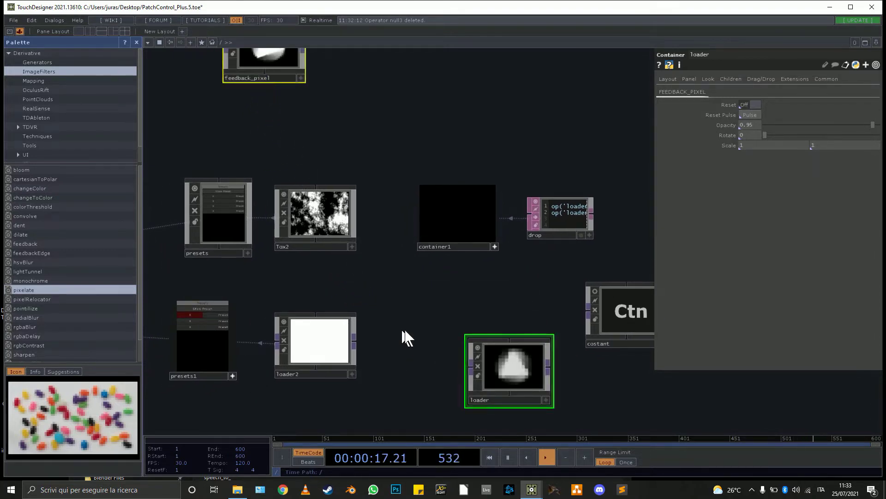
{"action": "left_click_drag", "start_coordinate": [401, 331], "coordinate": [339, 167]}
{"action": "left_click_drag", "start_coordinate": [454, 206], "coordinate": [467, 254]}
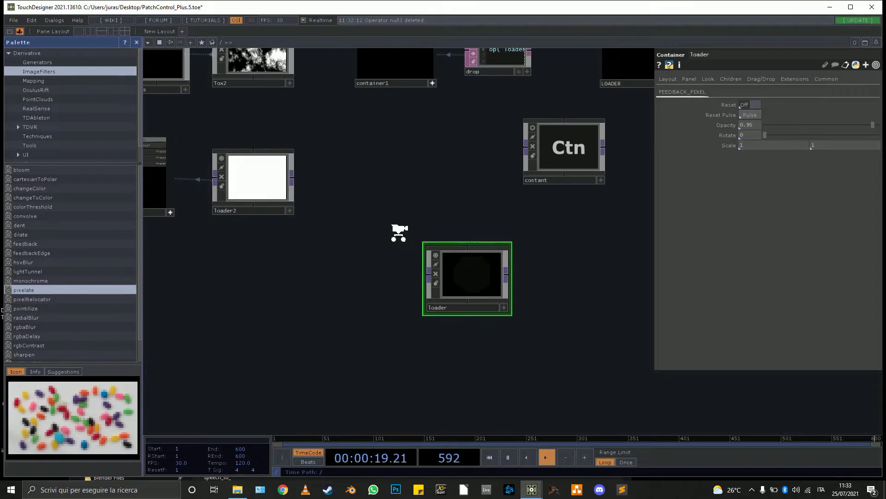
Delete the original feedback_pixel component, connect circle1 to the loader's input, and select the loader.
{"action": "scroll", "coordinate": [400, 232], "scroll_direction": "down", "scroll_amount": 5}
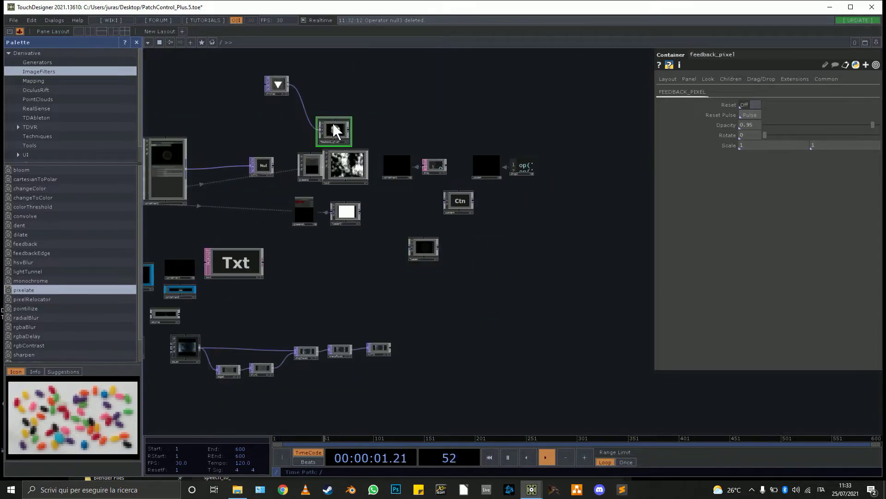
{"action": "key", "text": "Delete"}
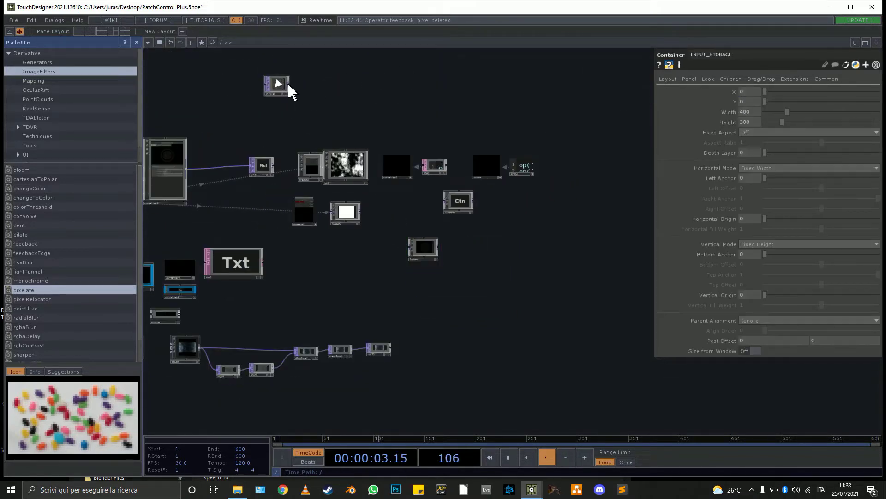
{"action": "scroll", "coordinate": [367, 247], "scroll_direction": "up", "scroll_amount": 5}
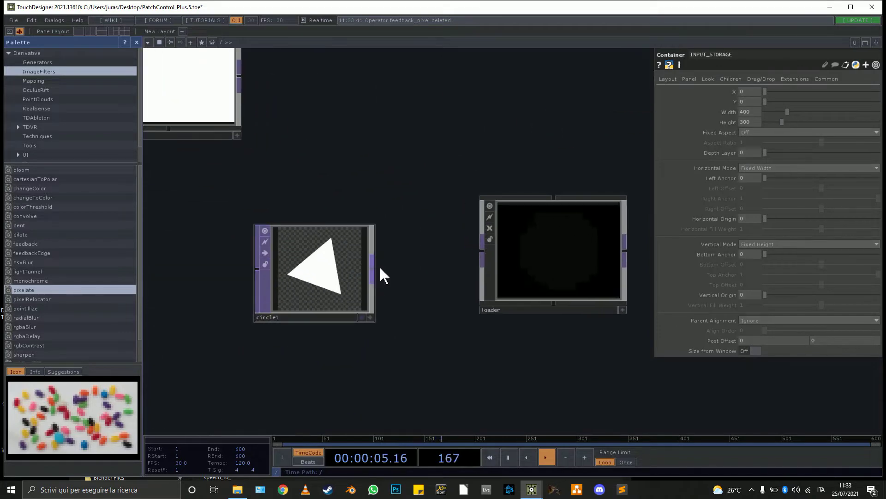
{"action": "left_click_drag", "start_coordinate": [380, 266], "coordinate": [533, 302]}
{"action": "left_click_drag", "start_coordinate": [517, 362], "coordinate": [370, 362]}
{"action": "left_click", "coordinate": [432, 276]}
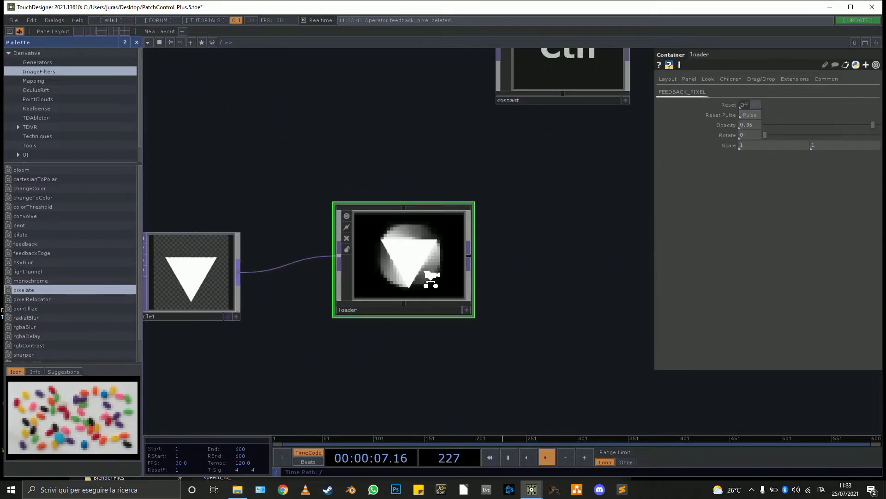
Close the Palette and make the viewer of the presets component next to Tox2 active.
{"action": "scroll", "coordinate": [429, 277], "scroll_direction": "down", "scroll_amount": 4}
{"action": "scroll", "coordinate": [217, 99], "scroll_direction": "up", "scroll_amount": 5}
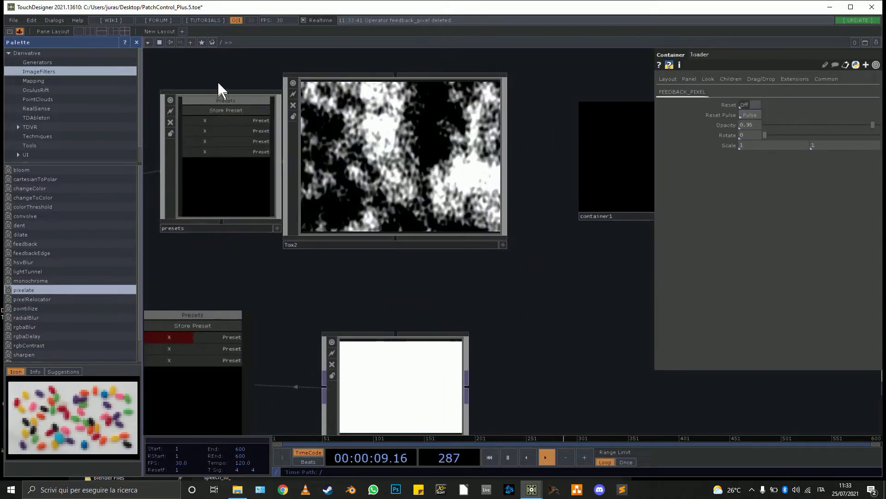
{"action": "left_click", "coordinate": [136, 42]}
{"action": "left_click_drag", "start_coordinate": [184, 301], "coordinate": [335, 346]}
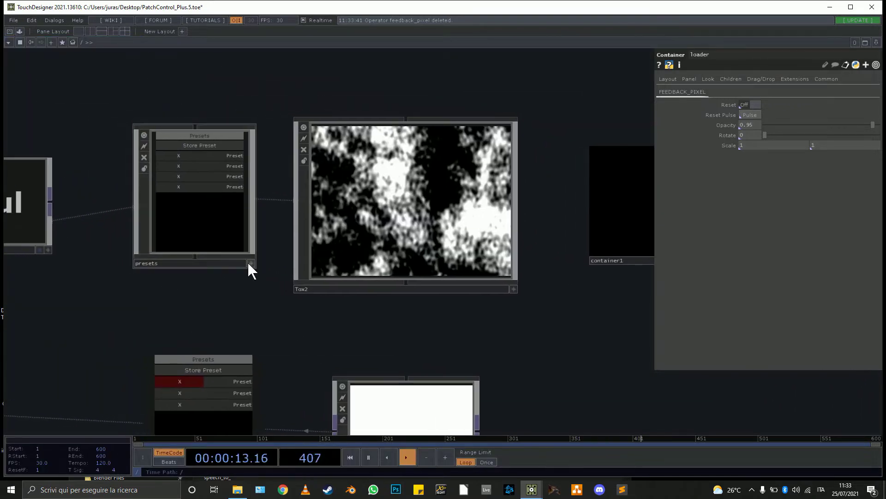
{"action": "left_click", "coordinate": [250, 263]}
Recall the four stored presets in turn to compare the noise variations in Tox2.
{"action": "left_click", "coordinate": [227, 172]}
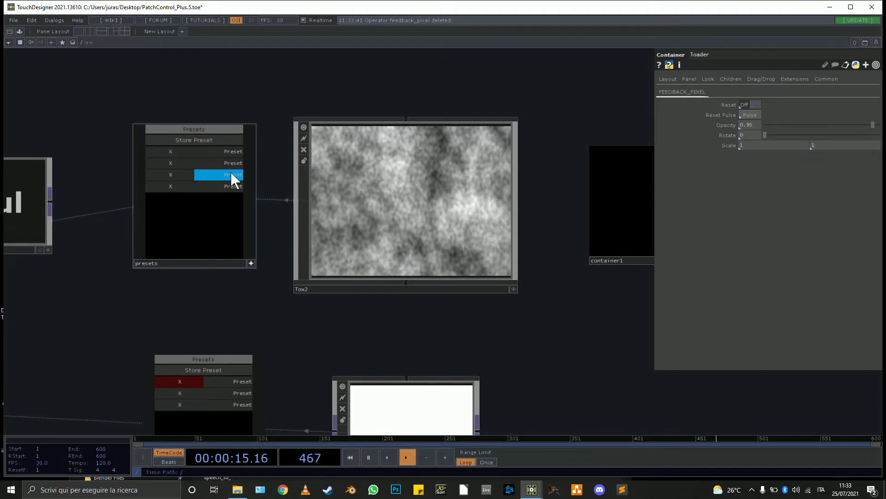
{"action": "left_click", "coordinate": [230, 151]}
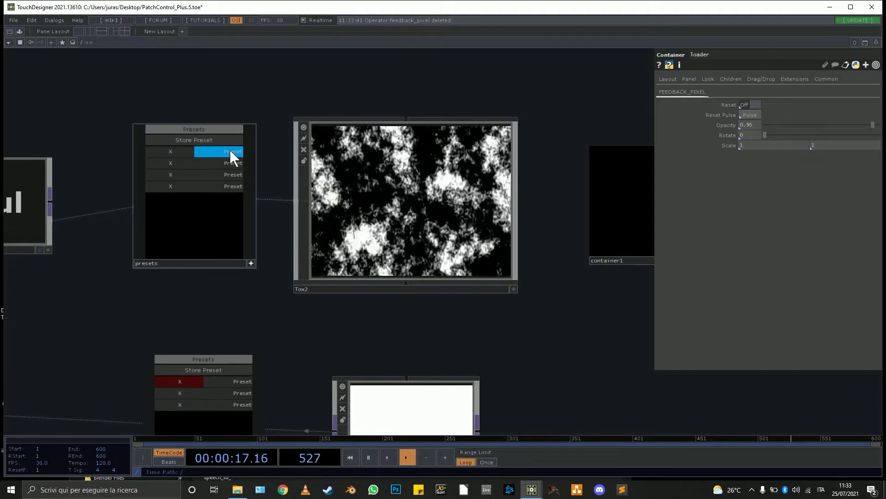
{"action": "left_click", "coordinate": [231, 185]}
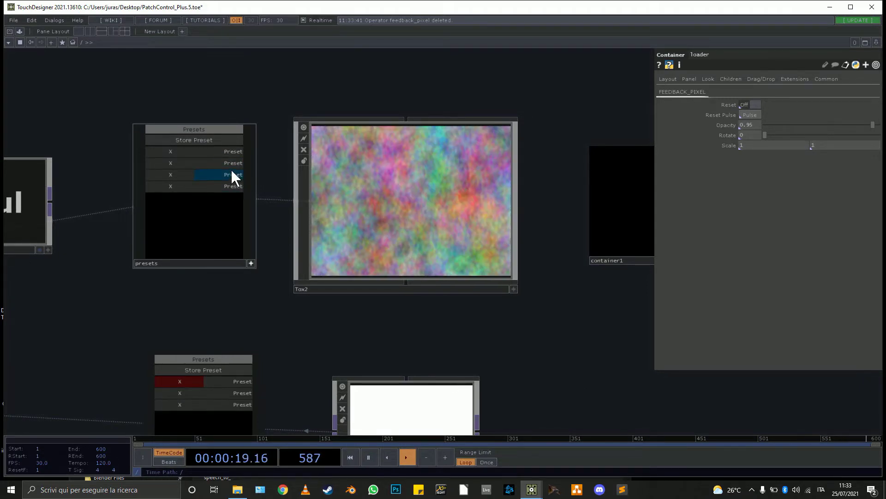
{"action": "left_click", "coordinate": [231, 170]}
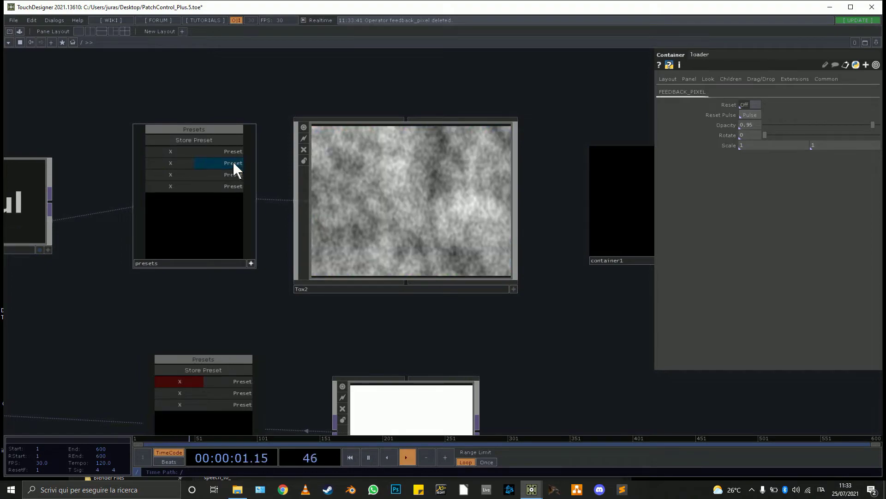
{"action": "left_click", "coordinate": [233, 156]}
{"action": "left_click", "coordinate": [234, 146]}
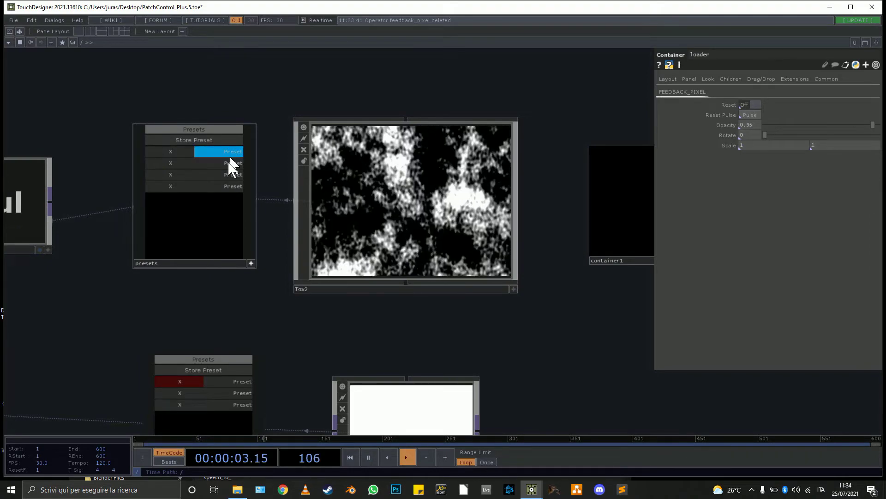
{"action": "left_click", "coordinate": [225, 165]}
{"action": "left_click", "coordinate": [222, 174]}
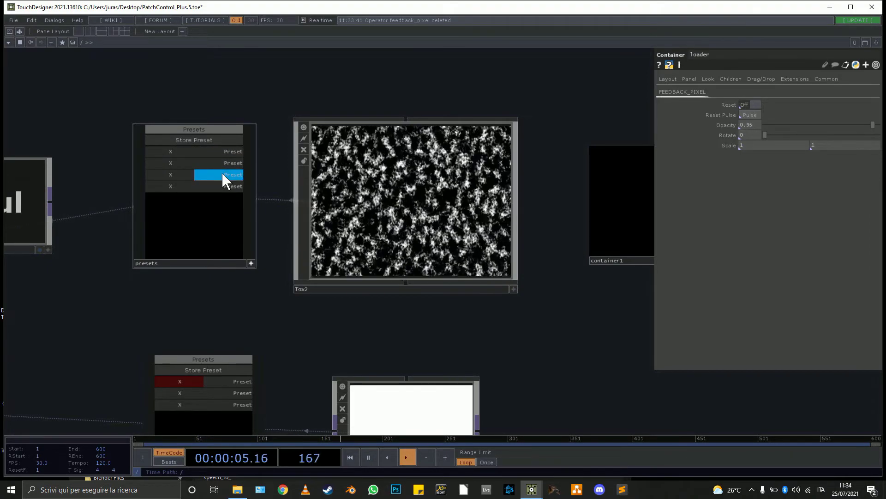
{"action": "left_click", "coordinate": [231, 185]}
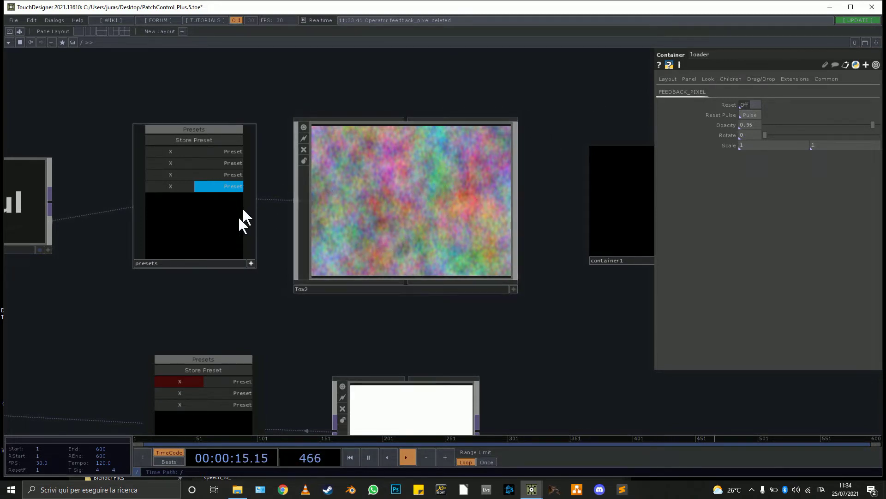
{"action": "left_click", "coordinate": [229, 177]}
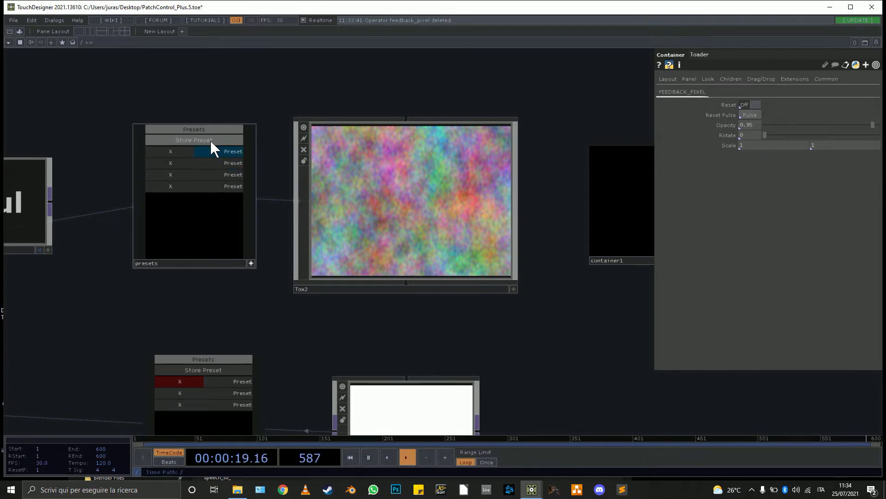
Move the presets component slightly lower beside Tox2, recall its fourth preset and deactivate its viewer.
{"action": "left_click", "coordinate": [248, 262]}
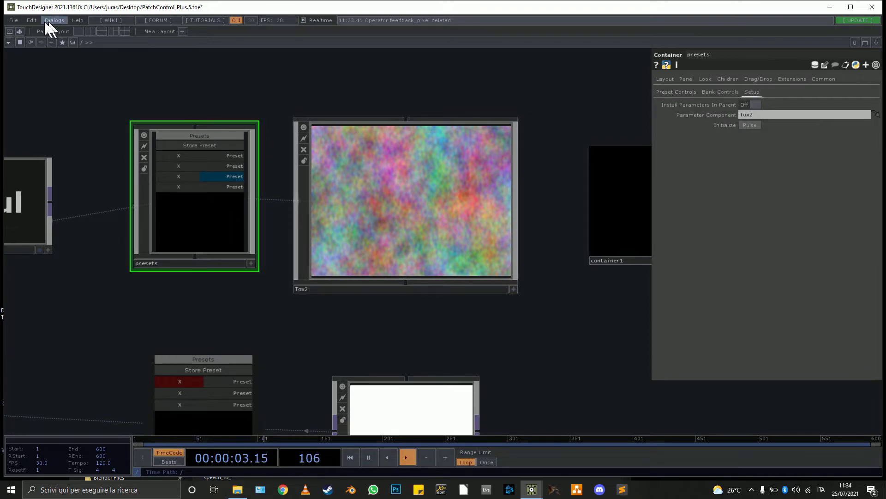
{"action": "left_click_drag", "start_coordinate": [221, 197], "coordinate": [220, 214]}
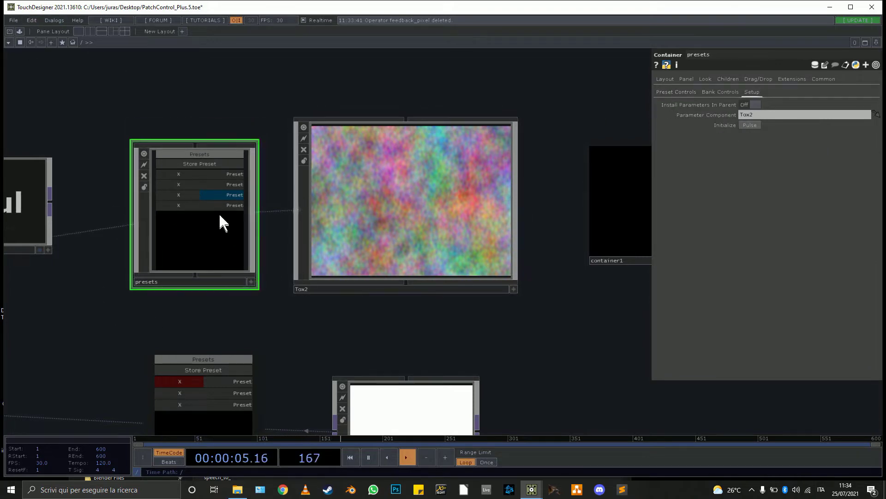
{"action": "left_click", "coordinate": [251, 282]}
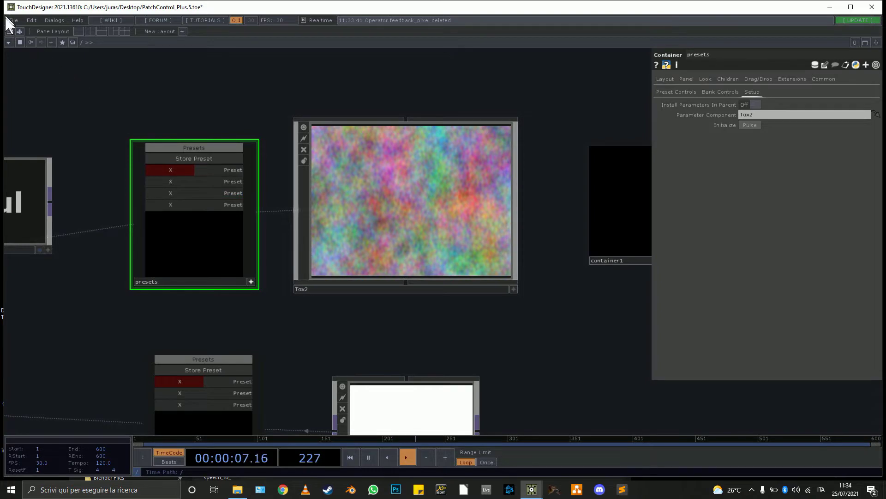
{"action": "left_click", "coordinate": [216, 206]}
{"action": "left_click", "coordinate": [249, 282]}
{"action": "scroll", "coordinate": [186, 222], "scroll_direction": "up", "scroll_amount": 5}
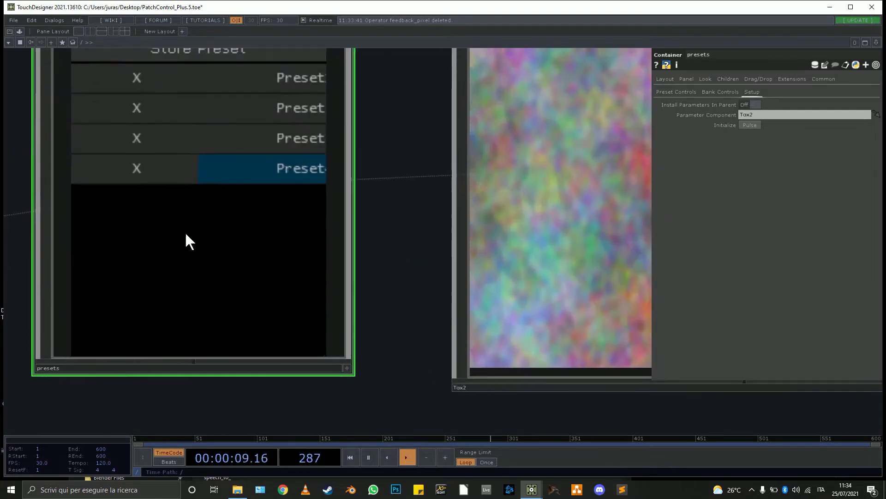
Locate the presets component in the Palette's Techniques category, and close the Palette again.
{"action": "left_click", "coordinate": [20, 31]}
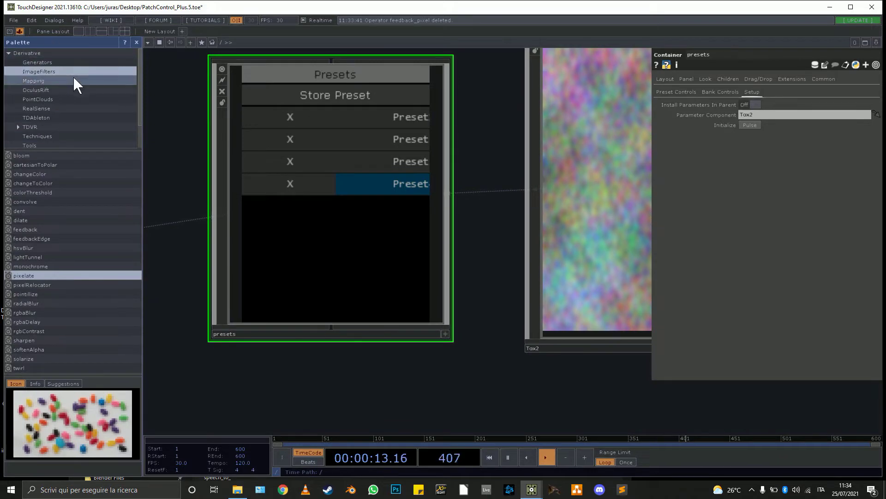
{"action": "left_click", "coordinate": [59, 136]}
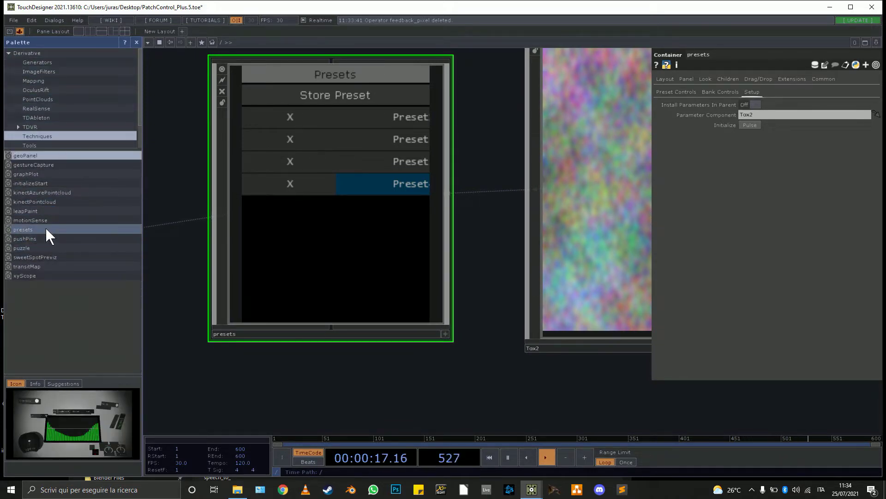
{"action": "left_click", "coordinate": [136, 42]}
{"action": "left_click_drag", "start_coordinate": [344, 205], "coordinate": [339, 251]}
{"action": "scroll", "coordinate": [304, 198], "scroll_direction": "down", "scroll_amount": 4}
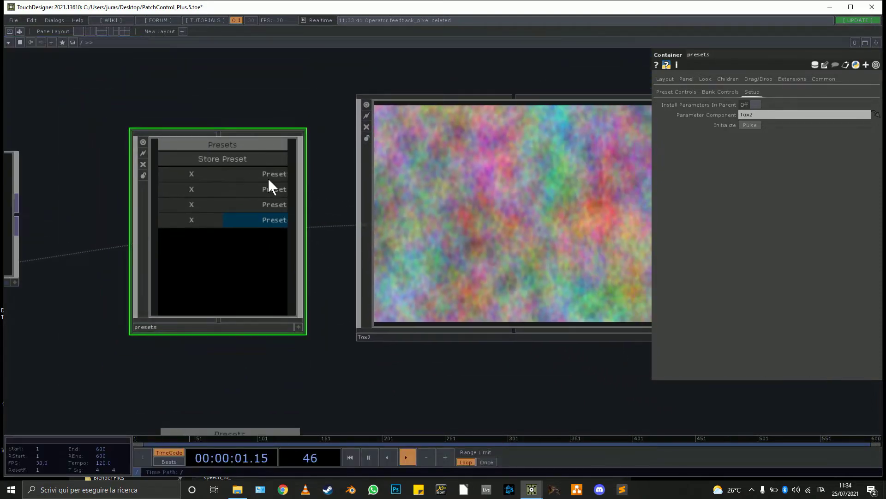
Review the Preset Controls, Bank Controls and Setup parameter pages of the presets component.
{"action": "left_click", "coordinate": [676, 92]}
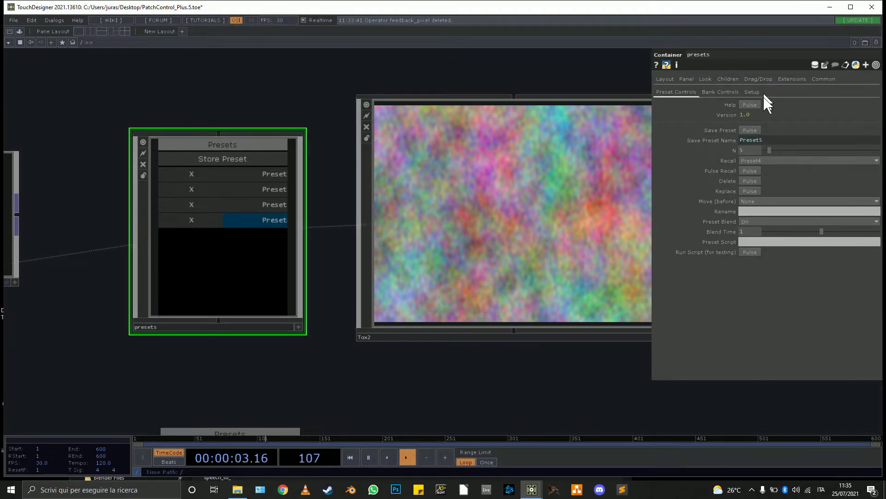
{"action": "left_click", "coordinate": [714, 90]}
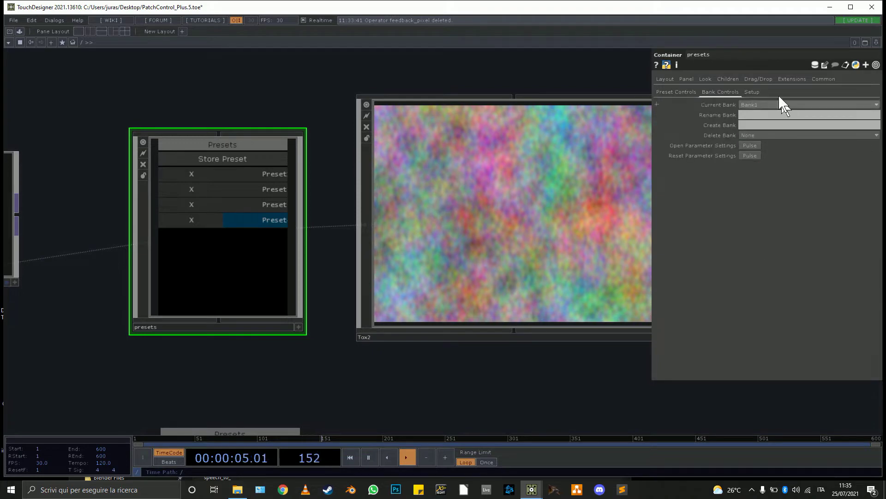
{"action": "left_click", "coordinate": [753, 91]}
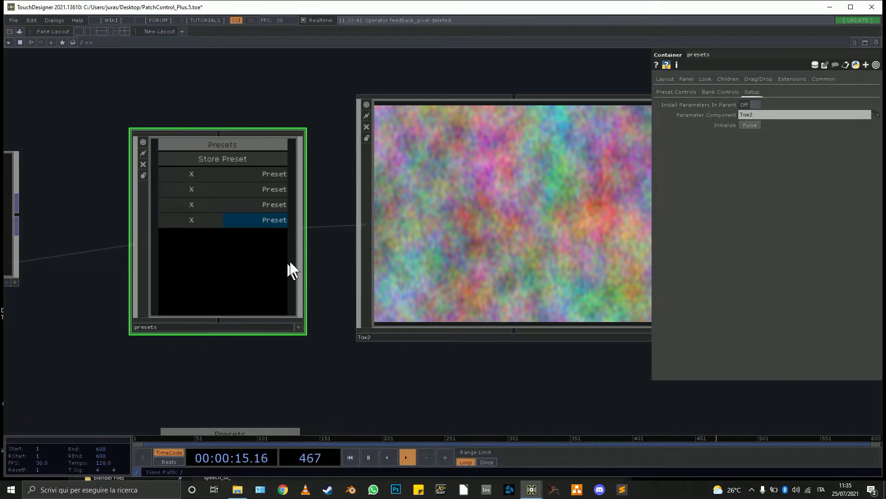
{"action": "scroll", "coordinate": [291, 263], "scroll_direction": "down", "scroll_amount": 3}
{"action": "scroll", "coordinate": [293, 257], "scroll_direction": "up", "scroll_amount": 3}
{"action": "scroll", "coordinate": [294, 257], "scroll_direction": "down", "scroll_amount": 4}
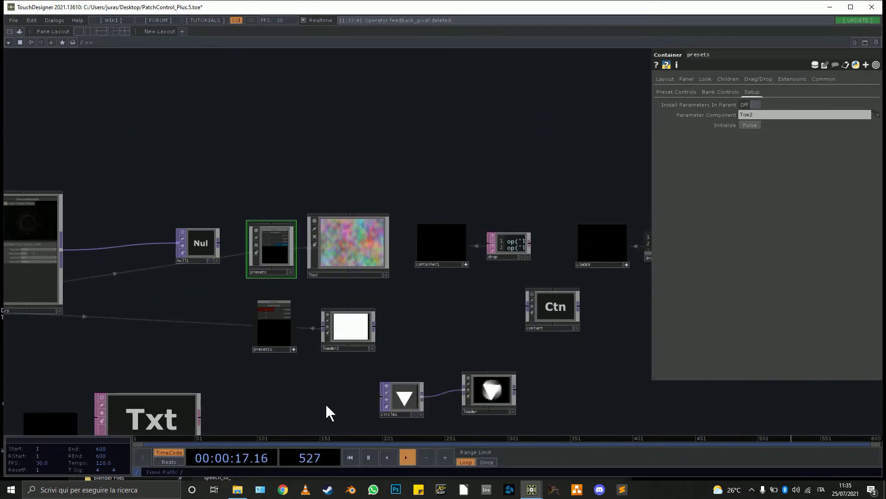
Recall the second and third presets in presets1 to compare the colours in loader2.
{"action": "left_click_drag", "start_coordinate": [286, 368], "coordinate": [211, 281]}
{"action": "scroll", "coordinate": [181, 212], "scroll_direction": "up", "scroll_amount": 6}
{"action": "left_click", "coordinate": [276, 264]}
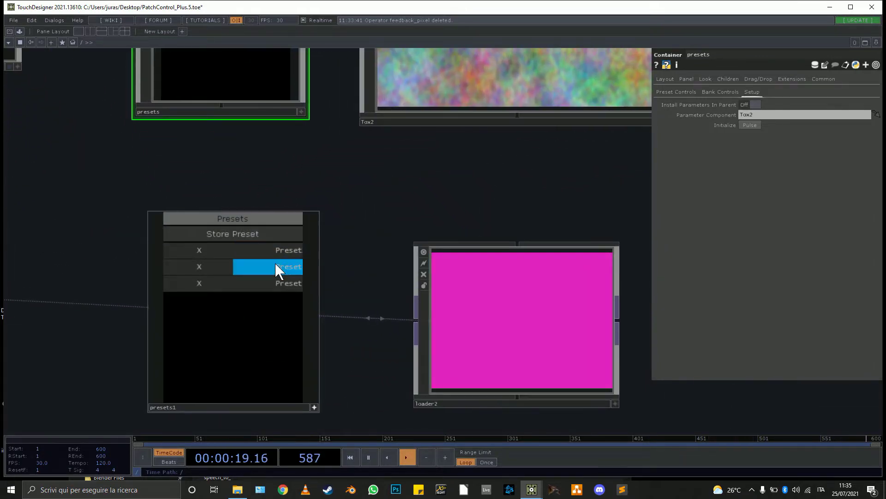
{"action": "left_click", "coordinate": [281, 283]}
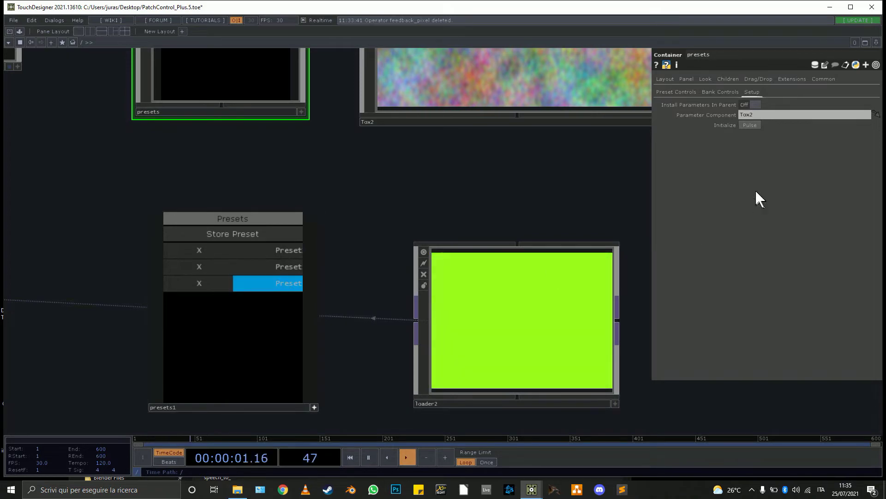
Move circle1 and loader together farther down the network to make room above them.
{"action": "scroll", "coordinate": [562, 212], "scroll_direction": "down", "scroll_amount": 8}
{"action": "left_click_drag", "start_coordinate": [532, 307], "coordinate": [397, 293]}
{"action": "scroll", "coordinate": [522, 255], "scroll_direction": "up", "scroll_amount": 3}
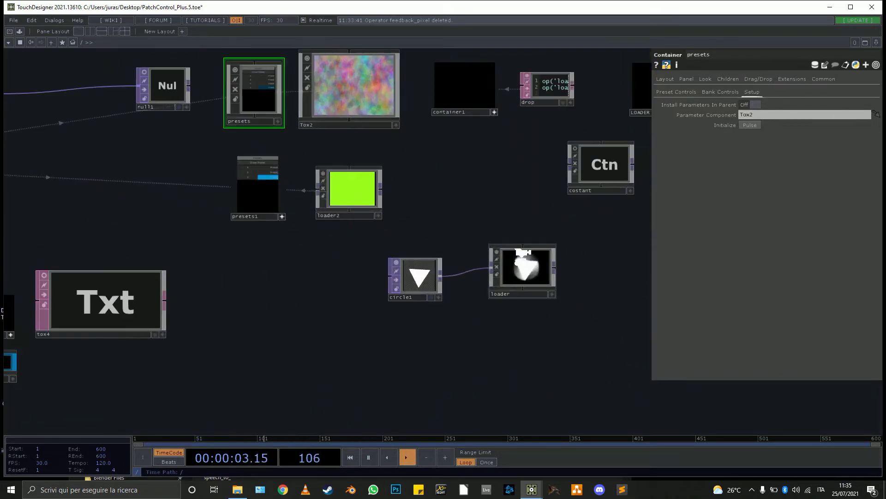
{"action": "scroll", "coordinate": [523, 258], "scroll_direction": "up", "scroll_amount": 3}
{"action": "scroll", "coordinate": [464, 272], "scroll_direction": "down", "scroll_amount": 5}
{"action": "right_click", "coordinate": [564, 312]}
{"action": "left_click_drag", "start_coordinate": [468, 295], "coordinate": [561, 388]}
{"action": "left_click", "coordinate": [497, 319]}
{"action": "left_click_drag", "start_coordinate": [586, 344], "coordinate": [454, 252]}
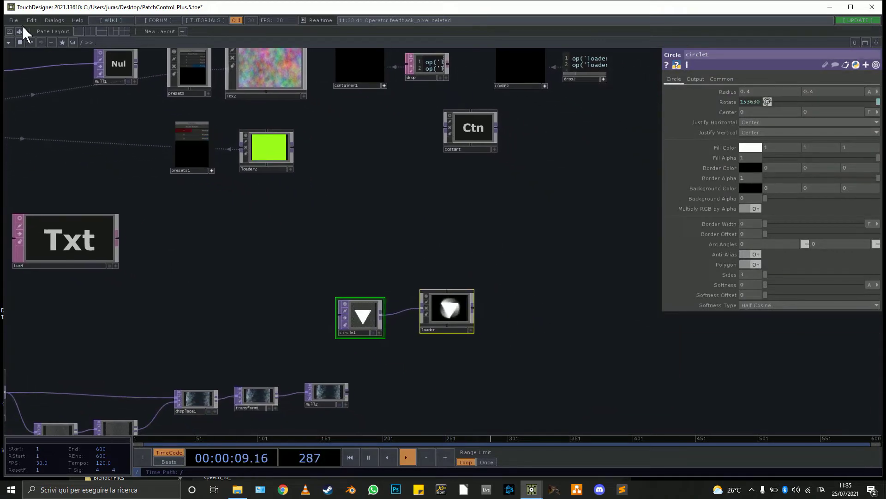
Add a presets component from the Palette's Techniques category just above loader, and close the Palette.
{"action": "left_click", "coordinate": [20, 32]}
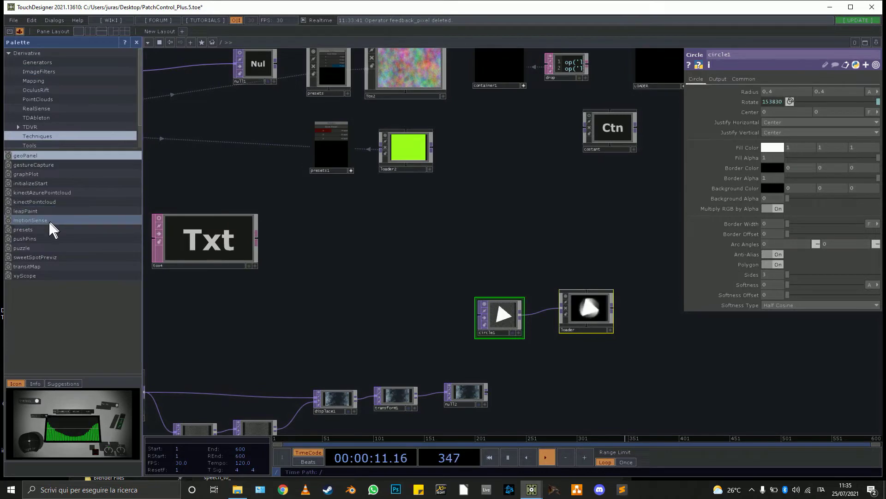
{"action": "left_click_drag", "start_coordinate": [49, 230], "coordinate": [591, 268]}
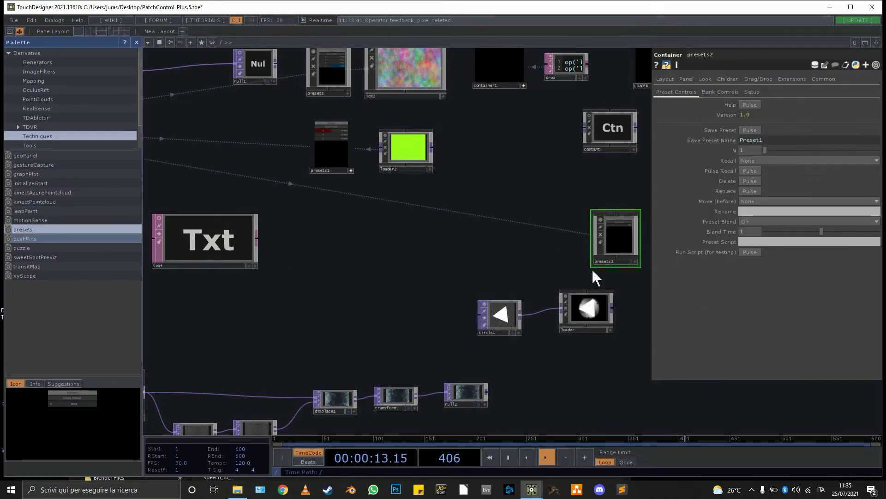
{"action": "scroll", "coordinate": [600, 256], "scroll_direction": "up", "scroll_amount": 5}
{"action": "left_click_drag", "start_coordinate": [567, 145], "coordinate": [467, 207]}
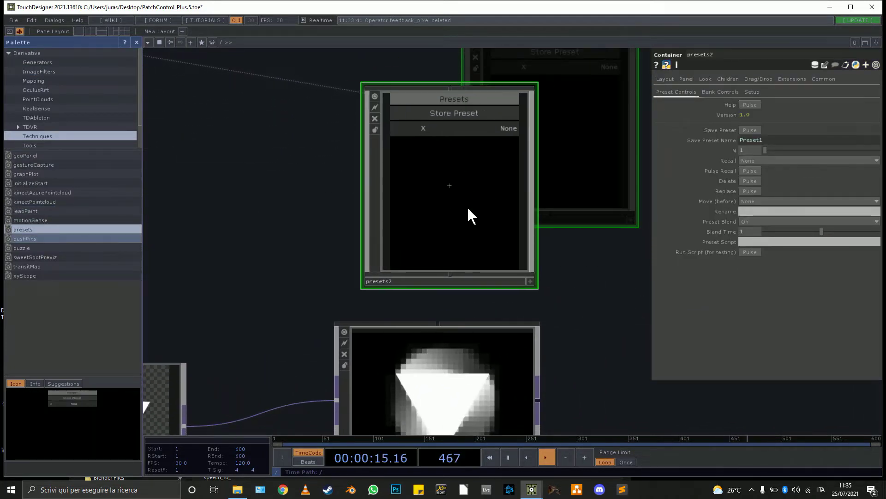
{"action": "left_click", "coordinate": [136, 42]}
Assign loader as the Parameter Component in the Setup parameters of presets2.
{"action": "scroll", "coordinate": [197, 84], "scroll_direction": "down", "scroll_amount": 3}
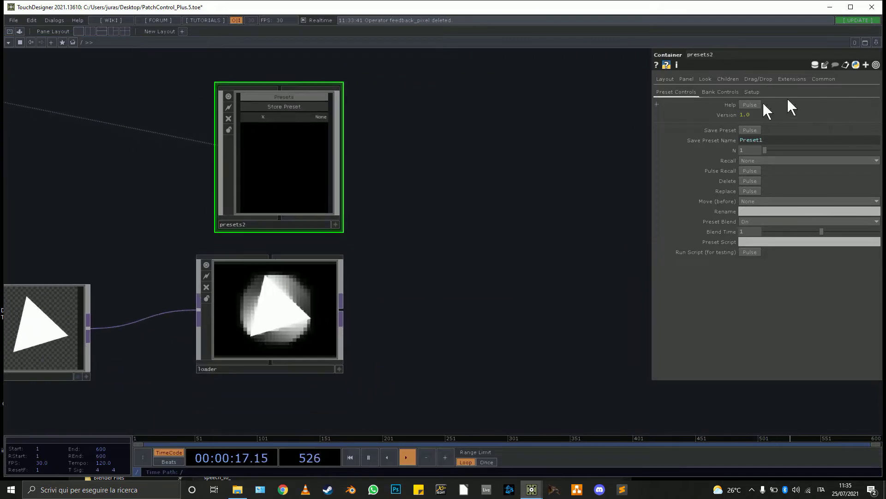
{"action": "left_click", "coordinate": [752, 92]}
{"action": "left_click_drag", "start_coordinate": [286, 321], "coordinate": [787, 114]}
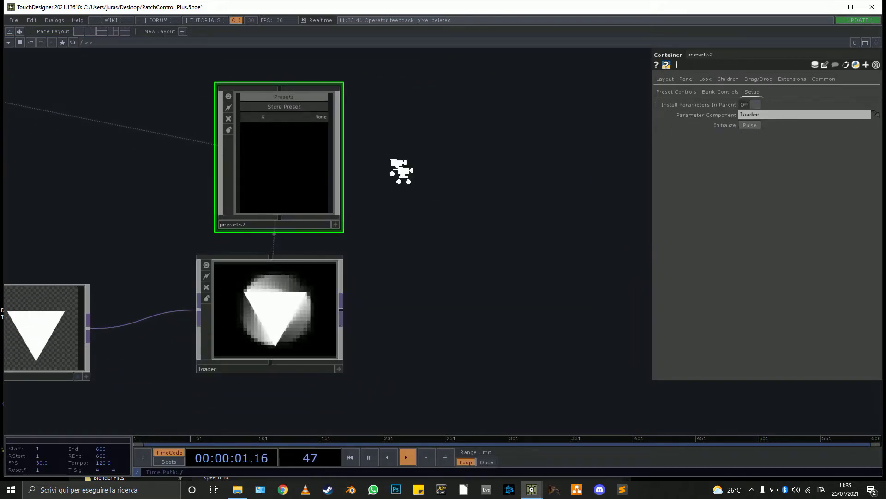
{"action": "scroll", "coordinate": [396, 171], "scroll_direction": "down", "scroll_amount": 2}
{"action": "scroll", "coordinate": [315, 162], "scroll_direction": "up", "scroll_amount": 2}
Store two presets for loader in presets2, one with Opacity 0.429 and one with Rotate also set to 146.
{"action": "left_click", "coordinate": [305, 268]}
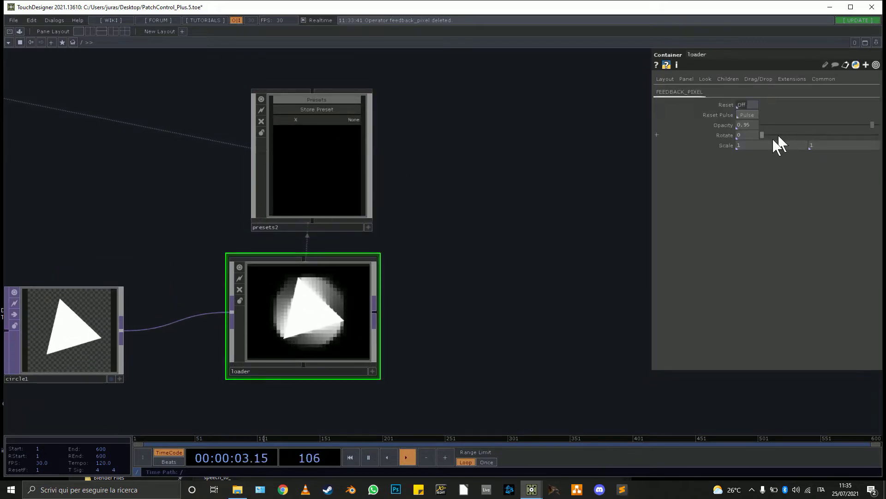
{"action": "left_click_drag", "start_coordinate": [869, 130], "coordinate": [801, 127]}
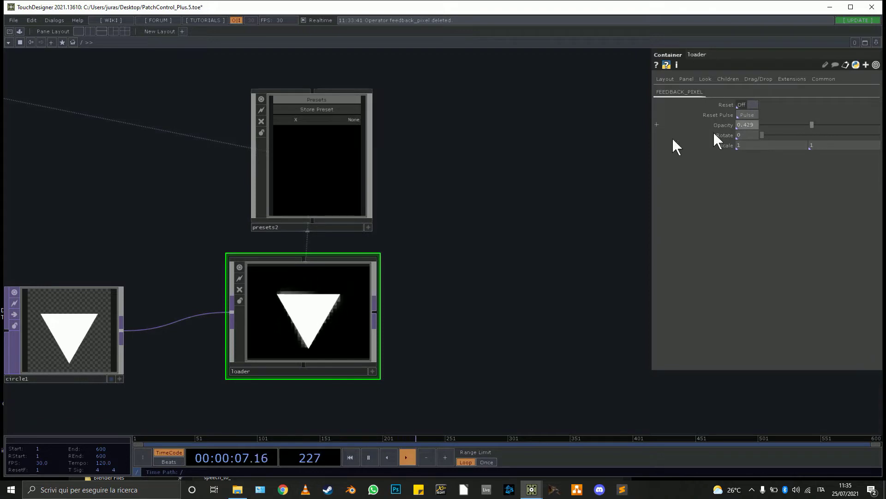
{"action": "left_click", "coordinate": [368, 228]}
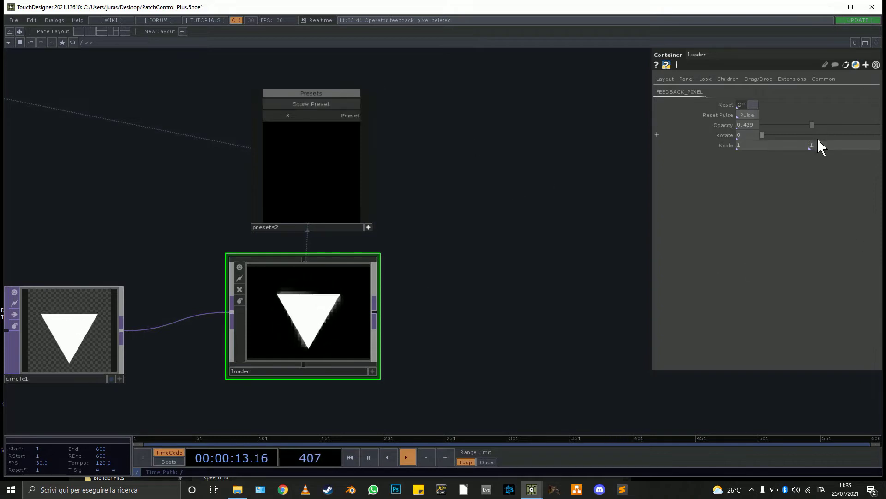
{"action": "left_click_drag", "start_coordinate": [757, 134], "coordinate": [812, 134]}
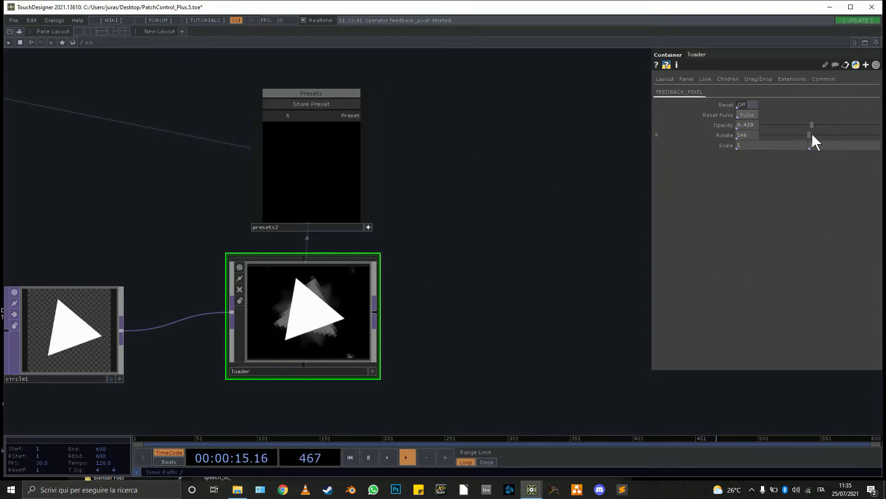
{"action": "left_click", "coordinate": [303, 103]}
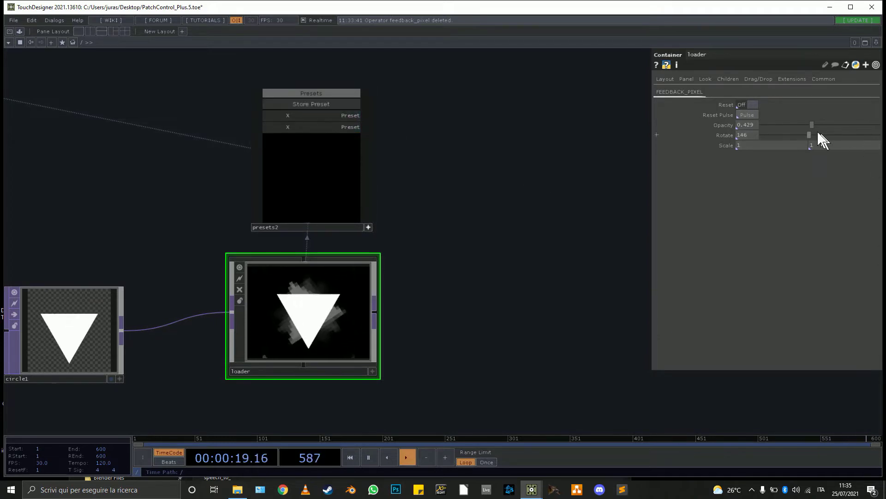
Set loader's Opacity to 0.889 and store the settings as a third preset in presets2.
{"action": "left_click_drag", "start_coordinate": [811, 124], "coordinate": [879, 124]}
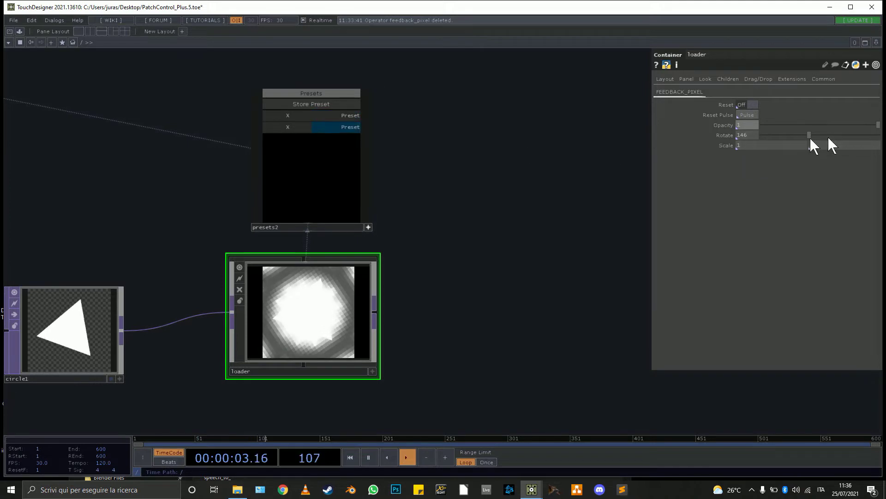
{"action": "left_click_drag", "start_coordinate": [878, 126], "coordinate": [858, 131]}
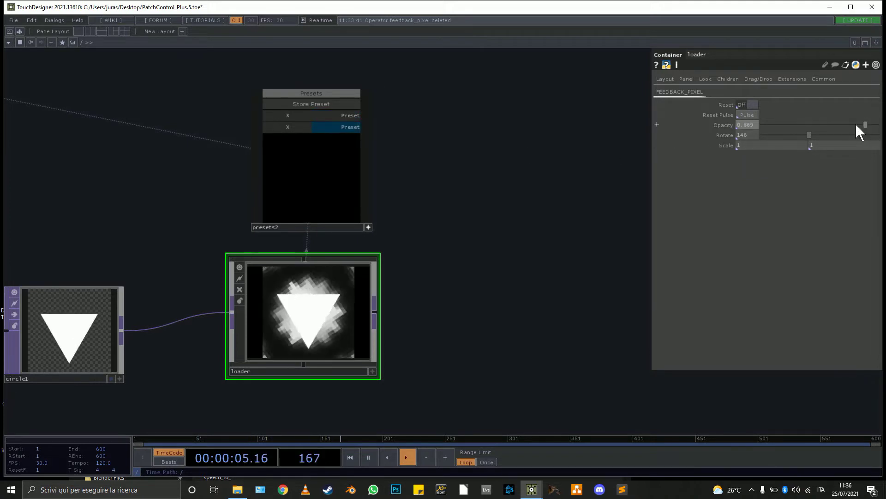
{"action": "left_click", "coordinate": [337, 103]}
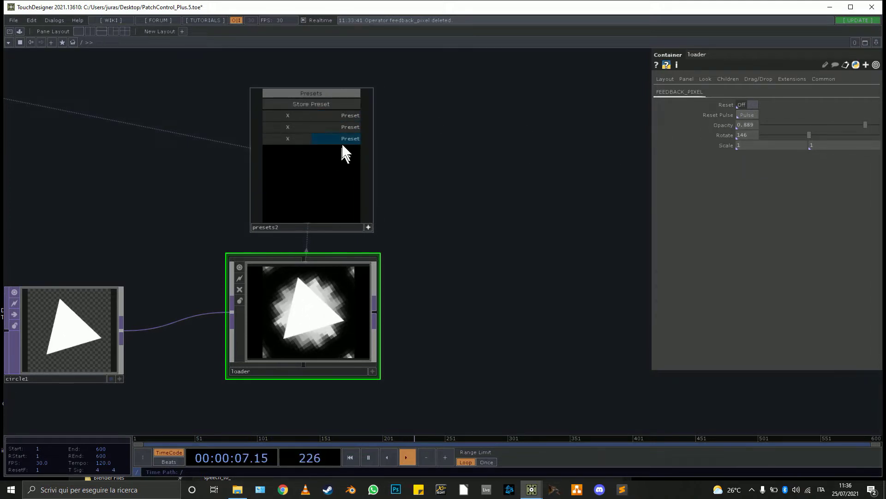
Recall the three stored presets in presets2 by turns to compare the feedback variations in loader, ending on the third.
{"action": "left_click", "coordinate": [351, 116]}
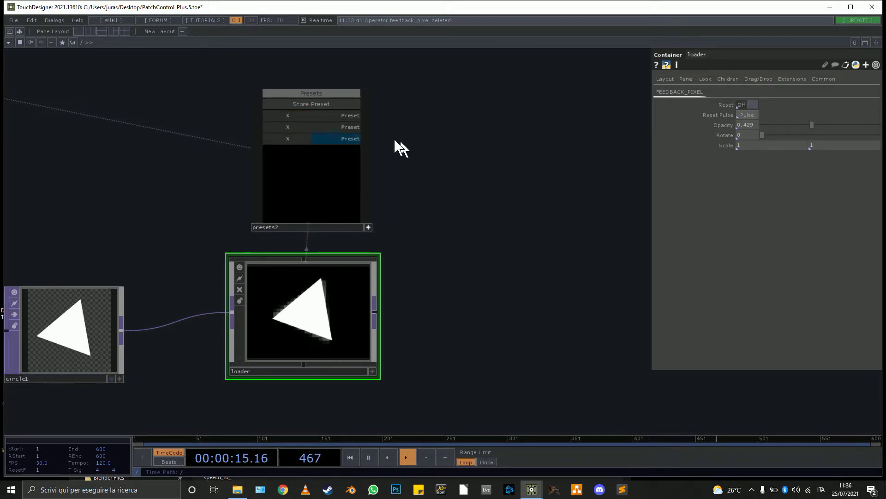
{"action": "scroll", "coordinate": [381, 143], "scroll_direction": "up", "scroll_amount": 5}
{"action": "scroll", "coordinate": [382, 138], "scroll_direction": "down", "scroll_amount": 3}
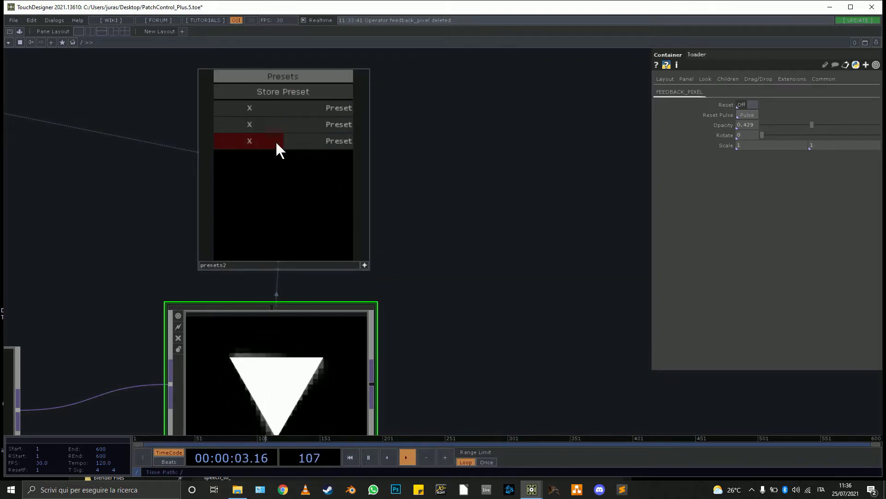
{"action": "left_click", "coordinate": [332, 125]}
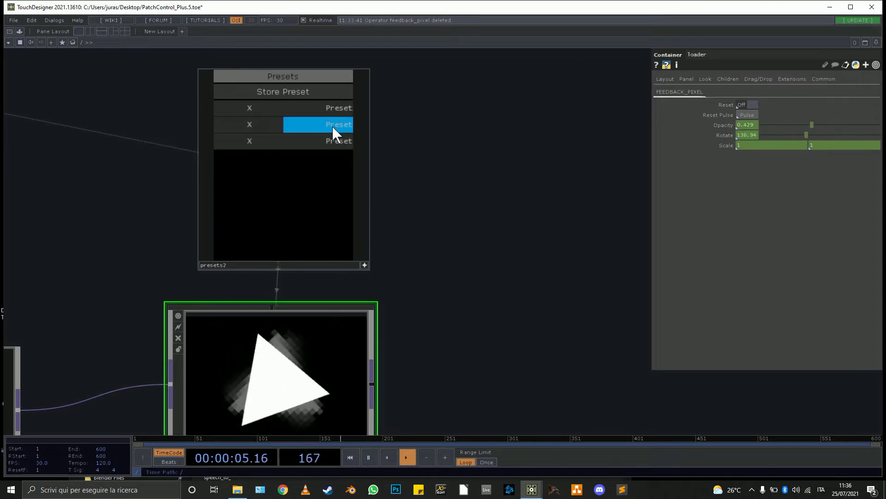
{"action": "left_click", "coordinate": [329, 141]}
{"action": "left_click_drag", "start_coordinate": [484, 293], "coordinate": [517, 315]}
{"action": "left_click", "coordinate": [330, 117]}
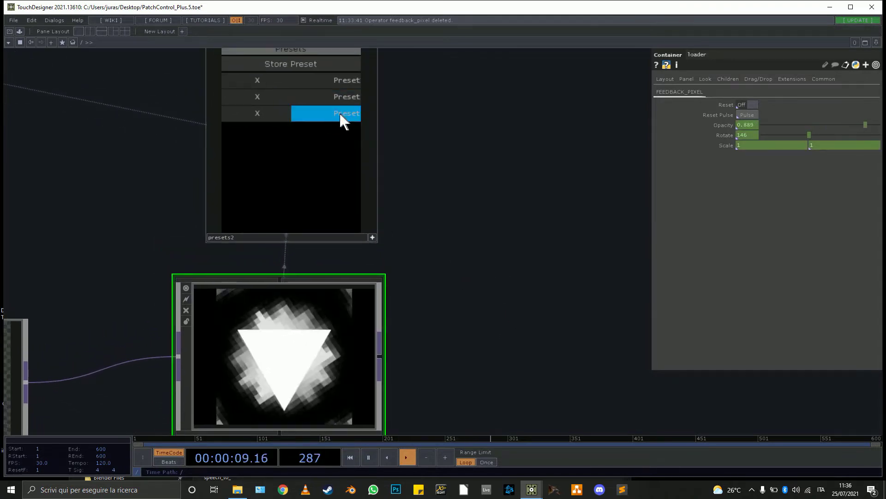
{"action": "left_click", "coordinate": [336, 79]}
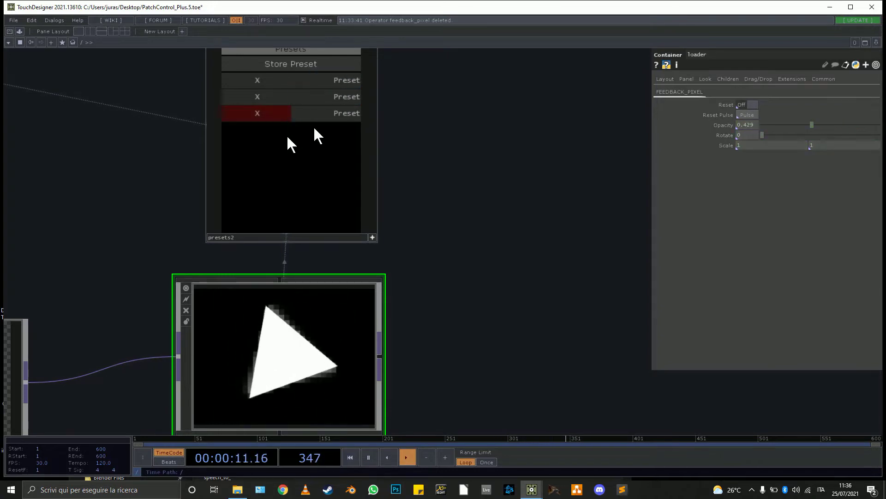
{"action": "left_click", "coordinate": [339, 114]}
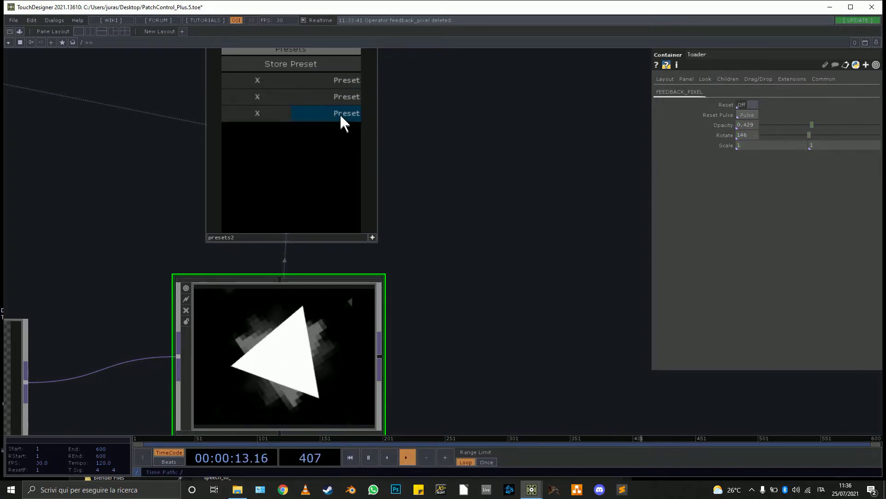
{"action": "left_click", "coordinate": [339, 113]}
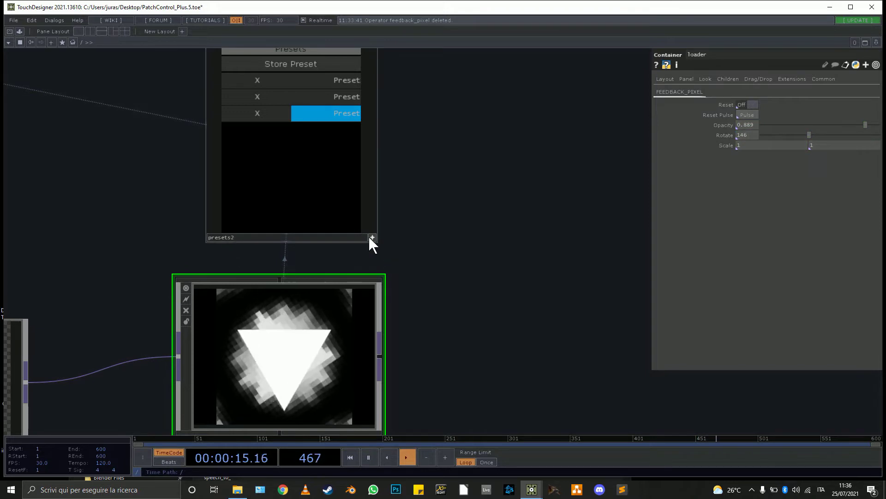
Set circle1's resolution to 1024 by 1024 in its Common parameters.
{"action": "scroll", "coordinate": [383, 242], "scroll_direction": "down", "scroll_amount": 5}
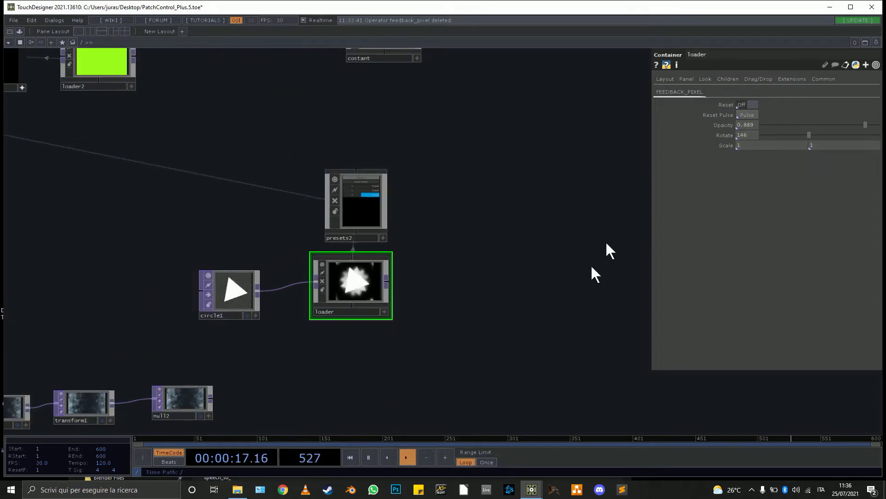
{"action": "scroll", "coordinate": [336, 291], "scroll_direction": "up", "scroll_amount": 4}
{"action": "left_click", "coordinate": [206, 303]}
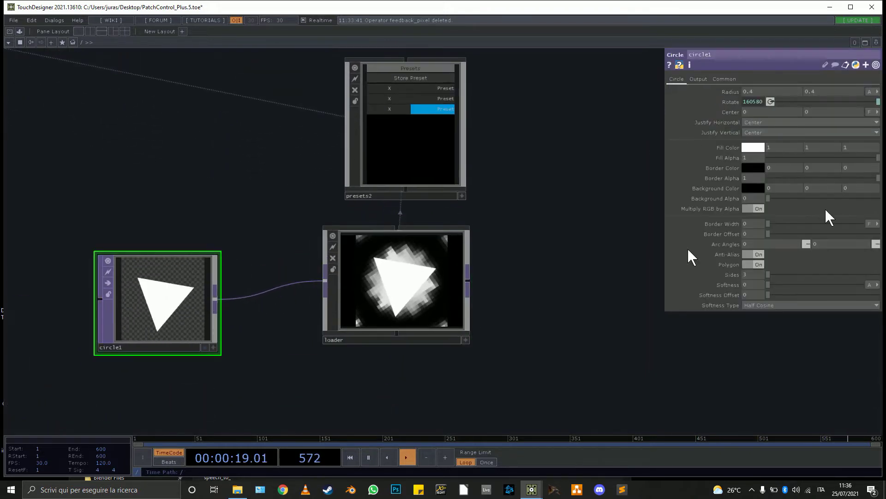
{"action": "left_click", "coordinate": [723, 79]}
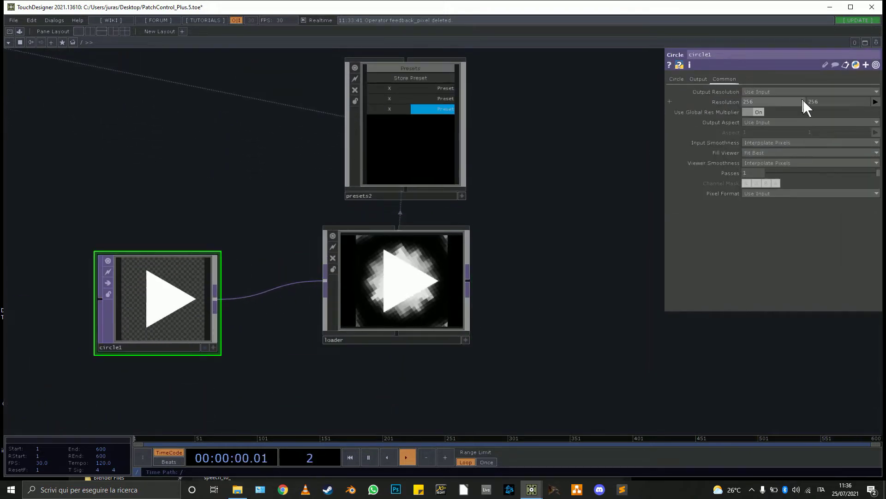
{"action": "left_click", "coordinate": [875, 102]}
{"action": "left_click", "coordinate": [854, 198]}
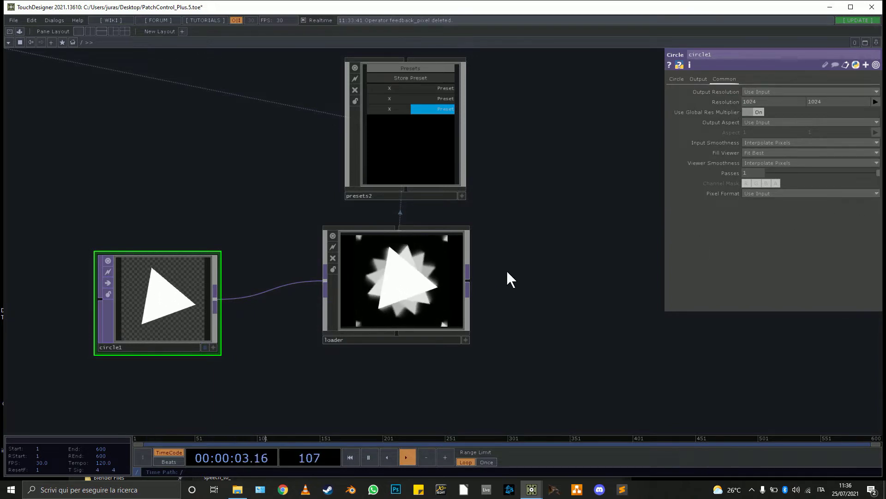
Set loader's Scale to 0.7 on both axes and inspect the resulting feedback pattern up close.
{"action": "scroll", "coordinate": [390, 310], "scroll_direction": "up", "scroll_amount": 3}
{"action": "scroll", "coordinate": [390, 309], "scroll_direction": "down", "scroll_amount": 3}
{"action": "left_click", "coordinate": [392, 307]}
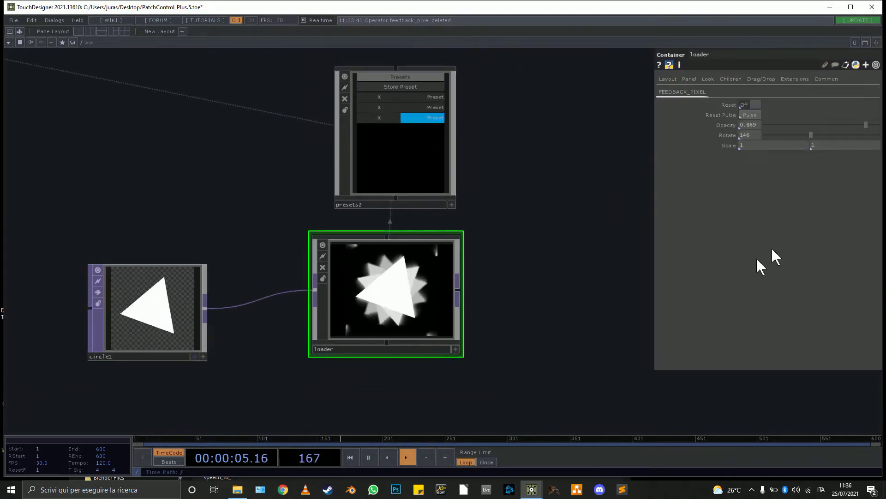
{"action": "scroll", "coordinate": [517, 277], "scroll_direction": "up", "scroll_amount": 1}
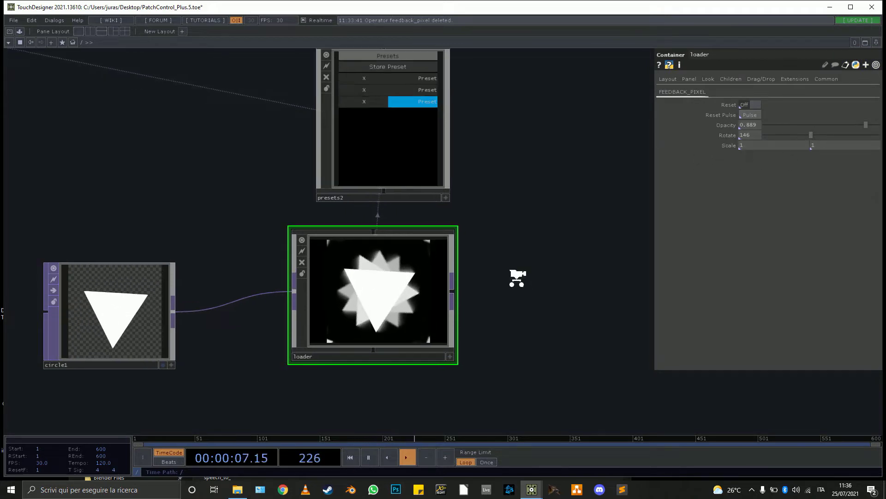
{"action": "scroll", "coordinate": [517, 277], "scroll_direction": "up", "scroll_amount": 2}
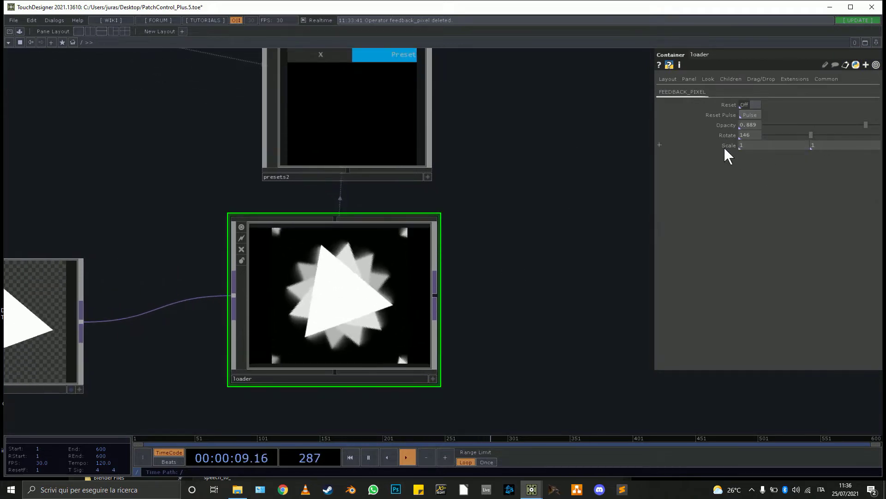
{"action": "middle_click_drag", "start_coordinate": [724, 146], "coordinate": [706, 135]}
{"action": "scroll", "coordinate": [408, 306], "scroll_direction": "up", "scroll_amount": 9}
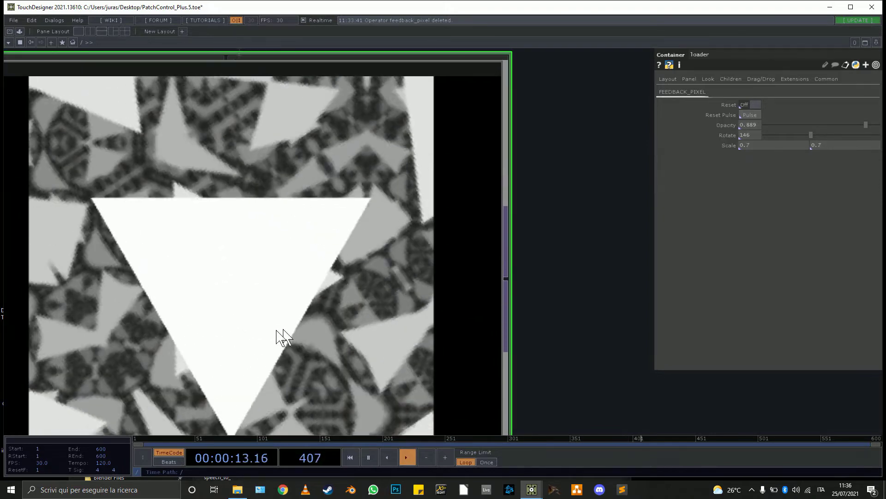
{"action": "scroll", "coordinate": [277, 336], "scroll_direction": "down", "scroll_amount": 4}
{"action": "scroll", "coordinate": [226, 365], "scroll_direction": "down", "scroll_amount": 5}
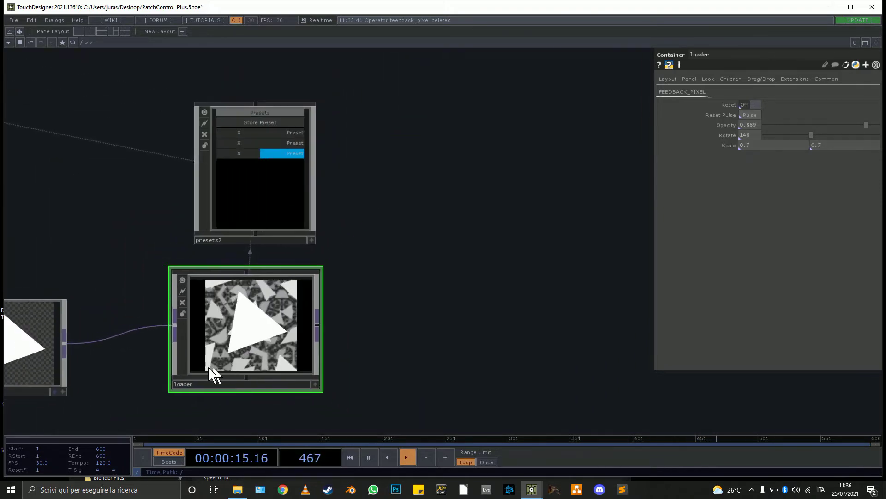
Store loader's current settings as a fourth preset in presets2, and recall the third and fourth presets to compare them.
{"action": "left_click", "coordinate": [309, 238]}
{"action": "left_click", "coordinate": [255, 119]}
{"action": "left_click", "coordinate": [284, 152]}
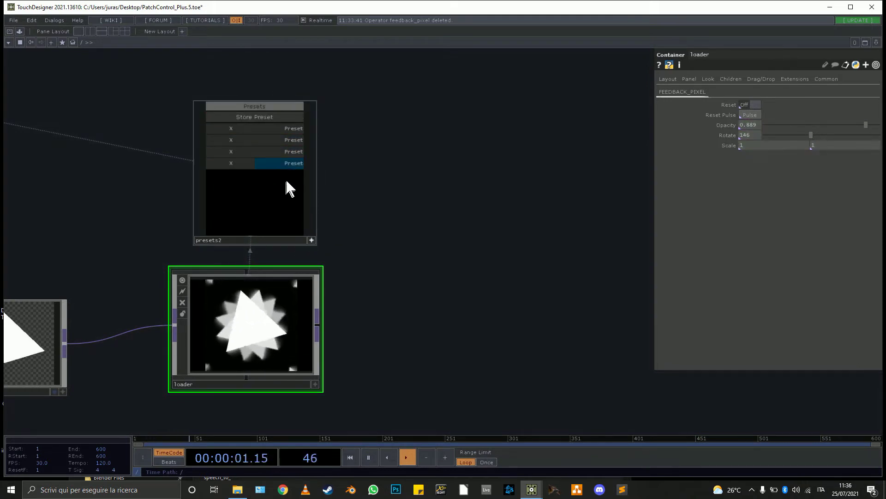
{"action": "left_click", "coordinate": [290, 162]}
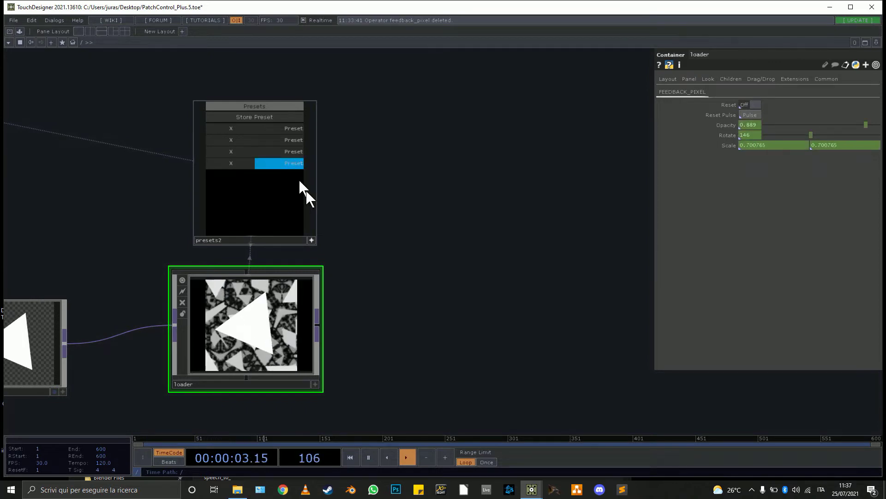
Recall the second, third and fourth presets in presets2 and inspect the fourth preset's feedback pattern in loader up close.
{"action": "left_click", "coordinate": [295, 139]}
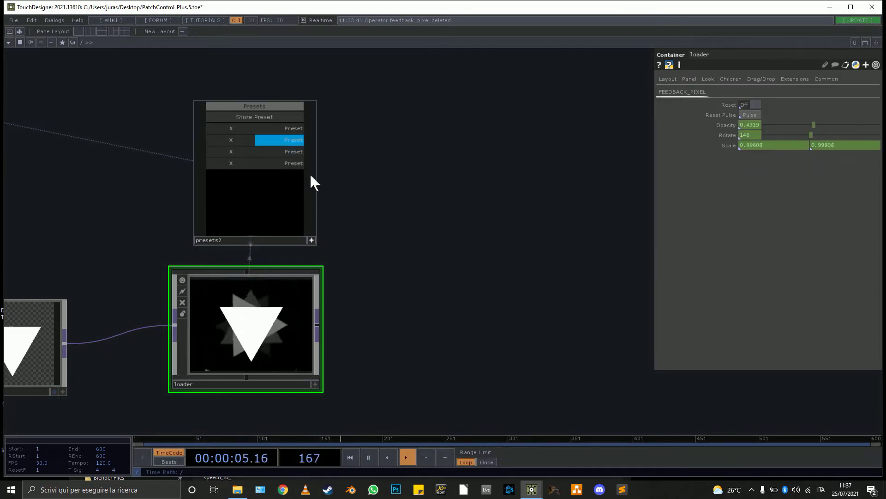
{"action": "left_click", "coordinate": [294, 151]}
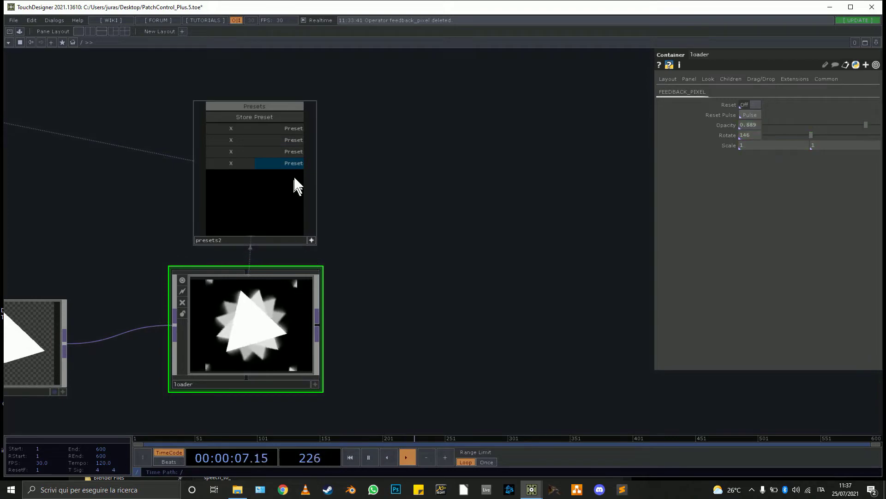
{"action": "left_click", "coordinate": [296, 164]}
{"action": "scroll", "coordinate": [213, 337], "scroll_direction": "up", "scroll_amount": 5}
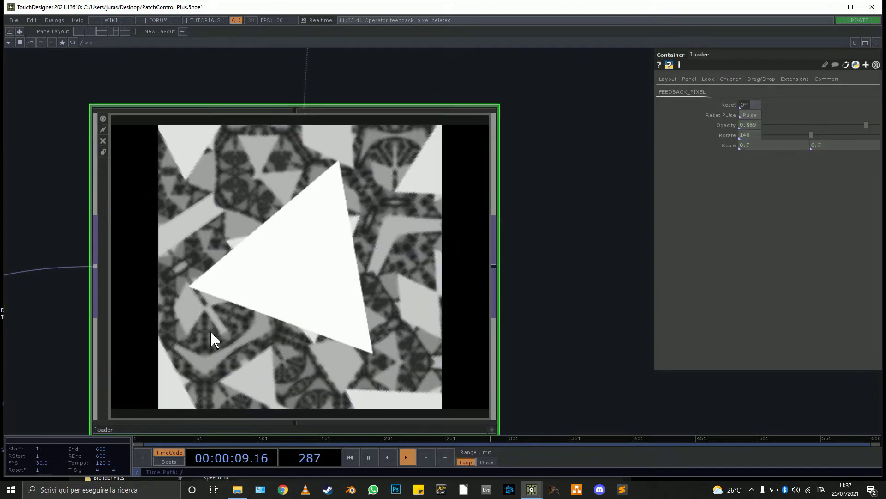
Locate the container3 component with the Texture3dSmasher interface in the root network and select it to show its parameters.
{"action": "scroll", "coordinate": [210, 331], "scroll_direction": "down", "scroll_amount": 5}
{"action": "scroll", "coordinate": [280, 271], "scroll_direction": "down", "scroll_amount": 1}
{"action": "left_click_drag", "start_coordinate": [19, 242], "coordinate": [387, 298]}
{"action": "scroll", "coordinate": [281, 271], "scroll_direction": "down", "scroll_amount": 5}
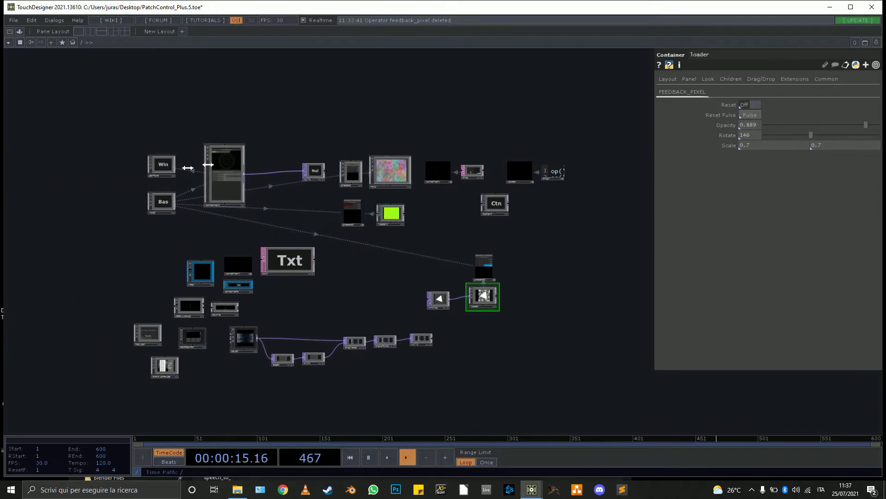
{"action": "scroll", "coordinate": [168, 176], "scroll_direction": "up", "scroll_amount": 8}
{"action": "left_click_drag", "start_coordinate": [475, 139], "coordinate": [323, 244]}
{"action": "scroll", "coordinate": [170, 255], "scroll_direction": "up", "scroll_amount": 1}
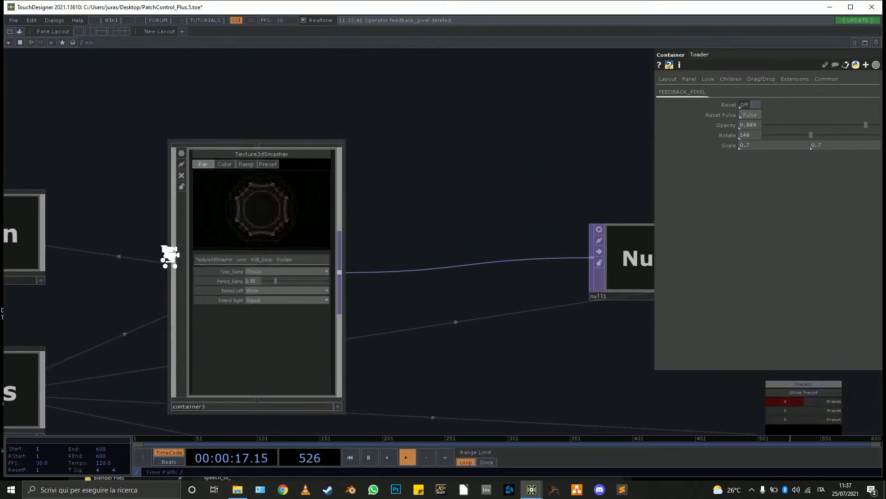
{"action": "scroll", "coordinate": [170, 255], "scroll_direction": "up", "scroll_amount": 3}
{"action": "scroll", "coordinate": [223, 223], "scroll_direction": "down", "scroll_amount": 1}
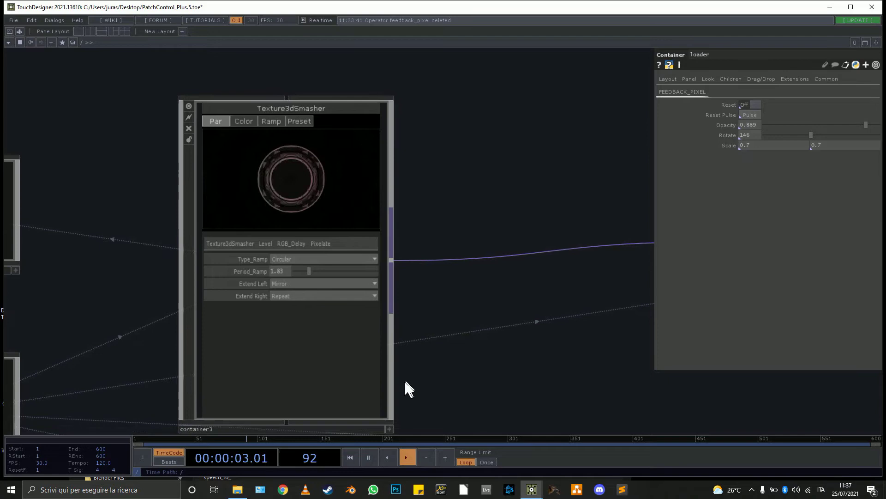
{"action": "left_click", "coordinate": [390, 426]}
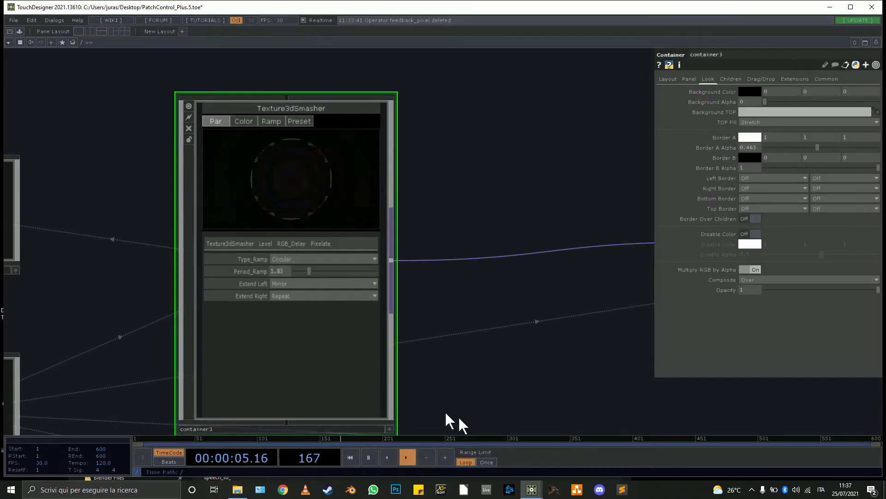
{"action": "left_click_drag", "start_coordinate": [455, 416], "coordinate": [445, 388]}
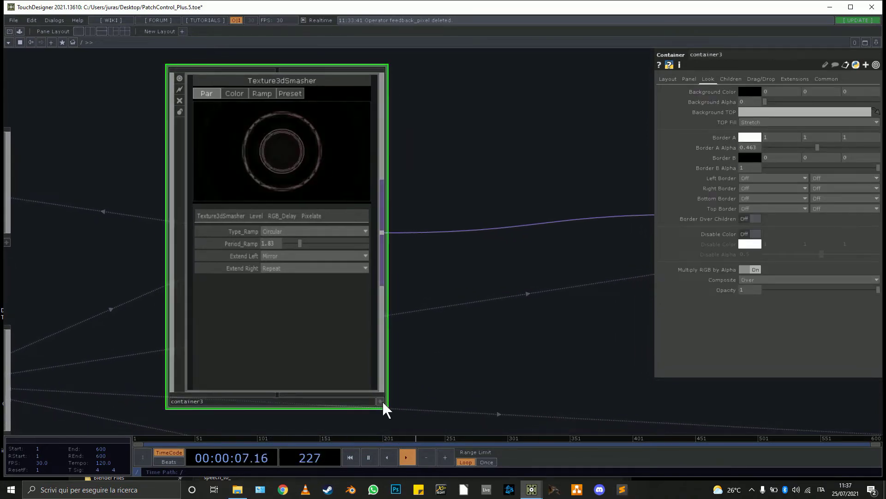
Test closing container3's Texture3dSmasher panel in its active viewer and enter the component's network to examine how it is built.
{"action": "left_click", "coordinate": [382, 400]}
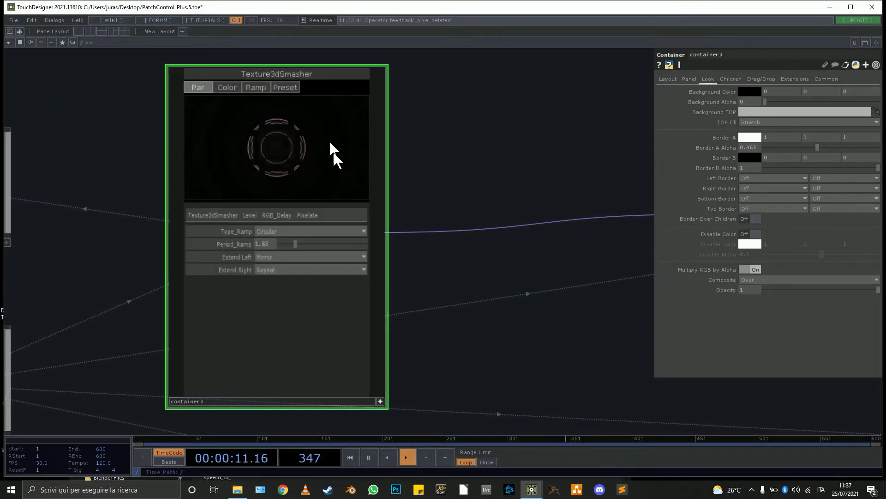
{"action": "left_click", "coordinate": [381, 400]}
{"action": "scroll", "coordinate": [284, 270], "scroll_direction": "up", "scroll_amount": 5}
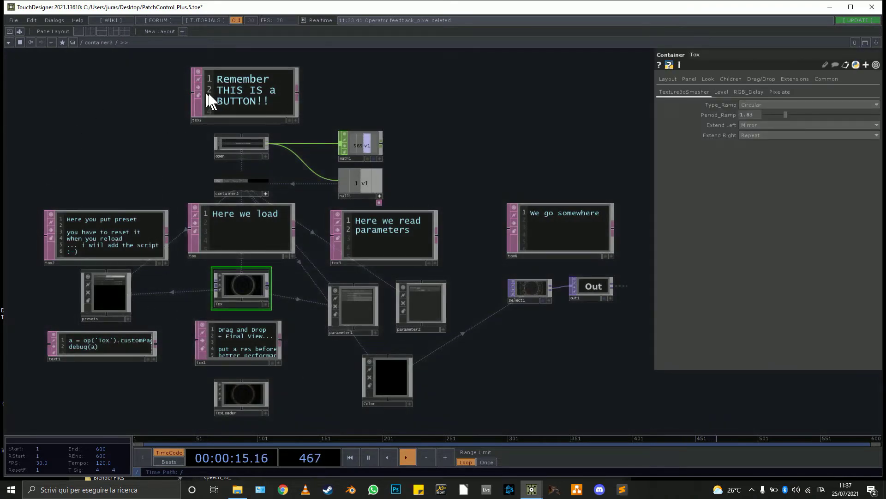
{"action": "scroll", "coordinate": [485, 109], "scroll_direction": "down", "scroll_amount": 5}
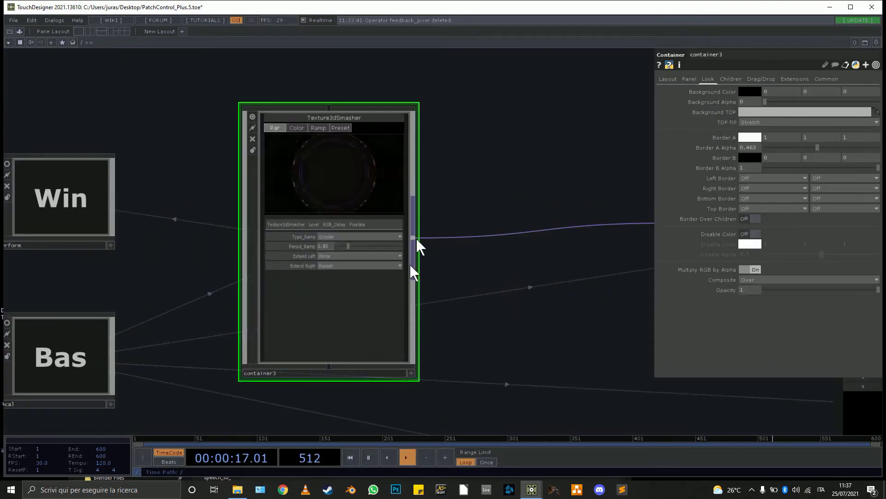
{"action": "left_click", "coordinate": [410, 372]}
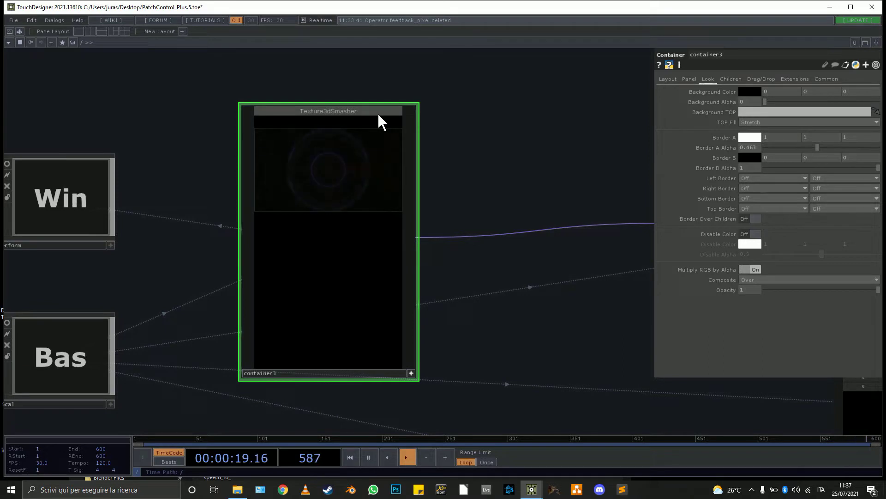
{"action": "left_click", "coordinate": [412, 373]}
{"action": "scroll", "coordinate": [360, 259], "scroll_direction": "up", "scroll_amount": 3}
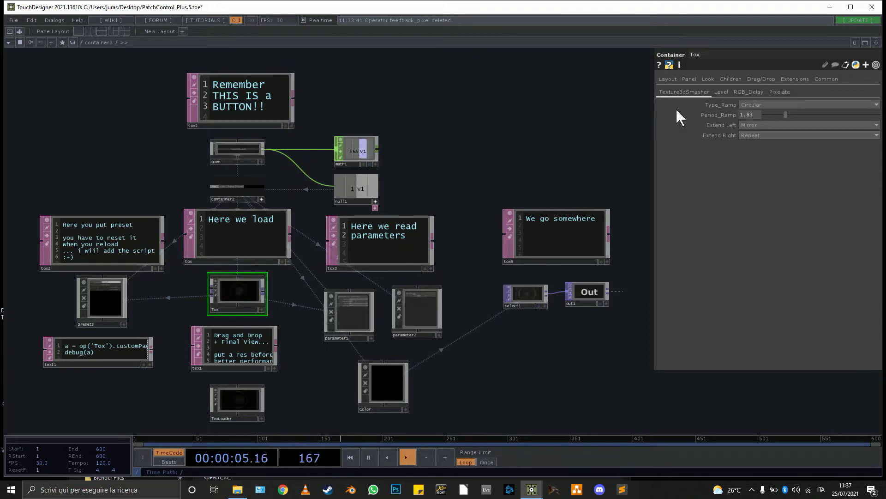
Review the Panel parameters of the Tox and ToxLoader containers inside container3.
{"action": "left_click", "coordinate": [711, 79]}
{"action": "left_click", "coordinate": [691, 79]}
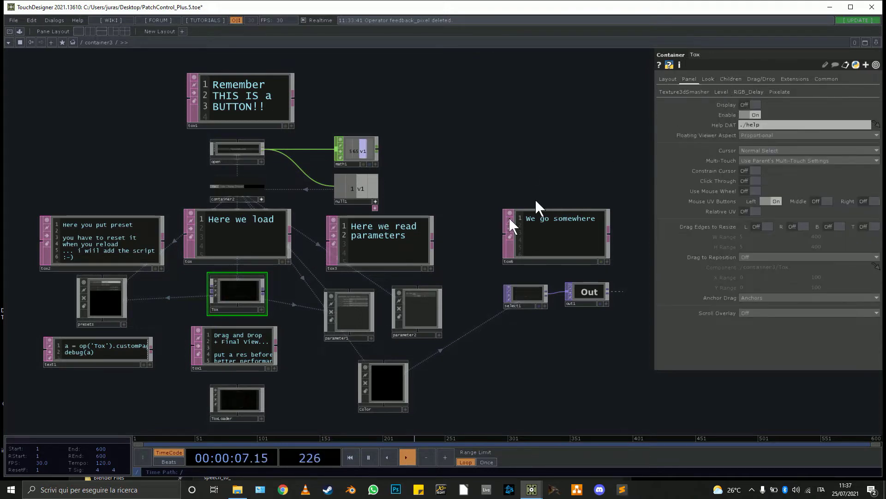
{"action": "left_click", "coordinate": [241, 396]}
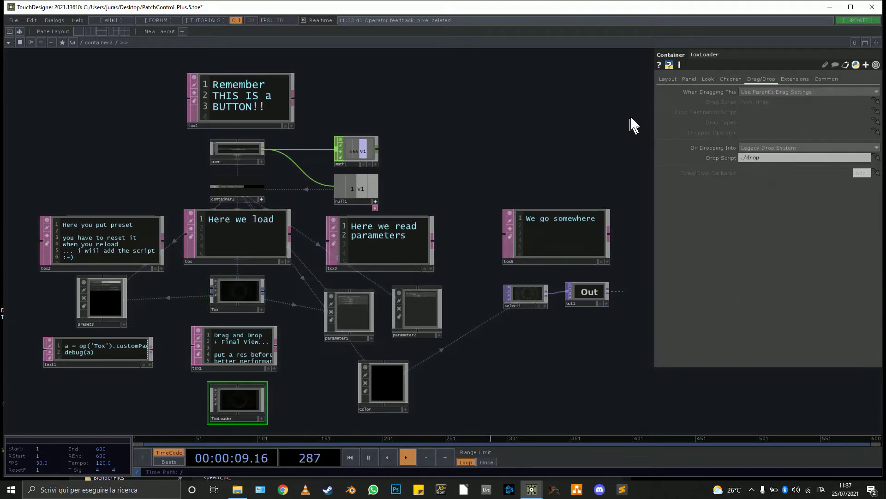
{"action": "left_click", "coordinate": [708, 79]}
{"action": "left_click", "coordinate": [691, 79]}
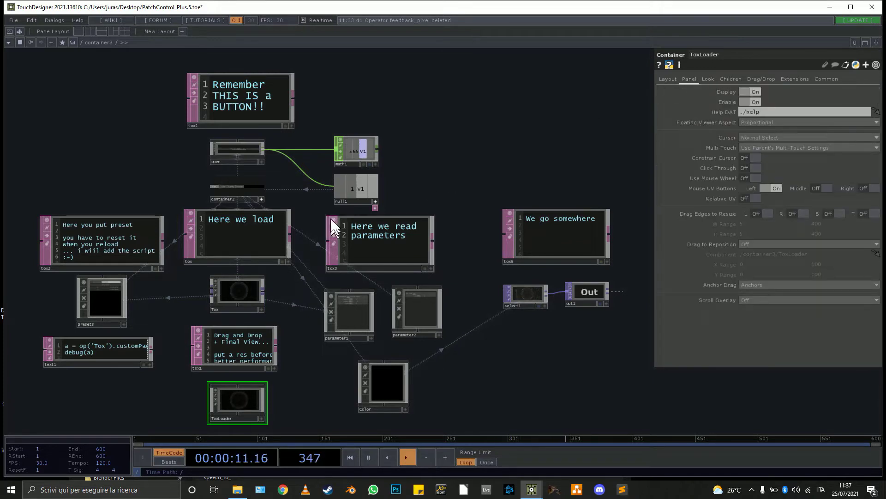
Export the v1 channel of null1 to ToxLoader's Display parameter.
{"action": "left_click_drag", "start_coordinate": [355, 189], "coordinate": [489, 163]}
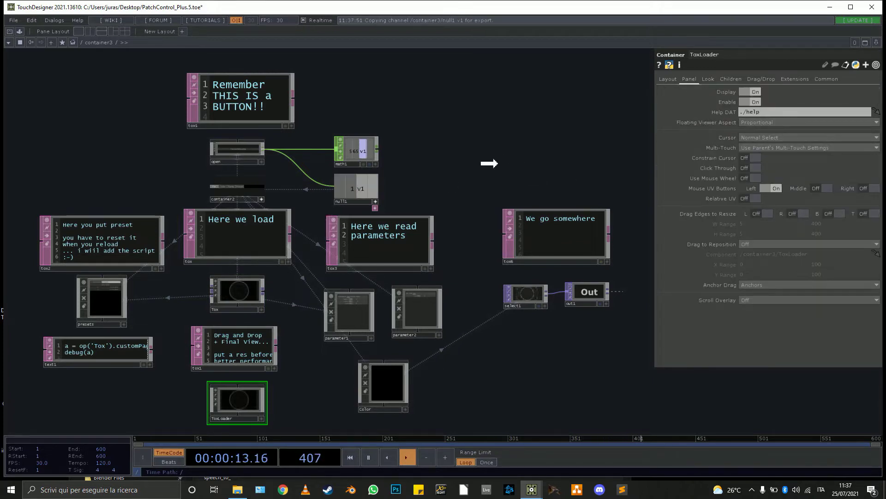
{"action": "left_click_drag", "start_coordinate": [405, 174], "coordinate": [813, 86]}
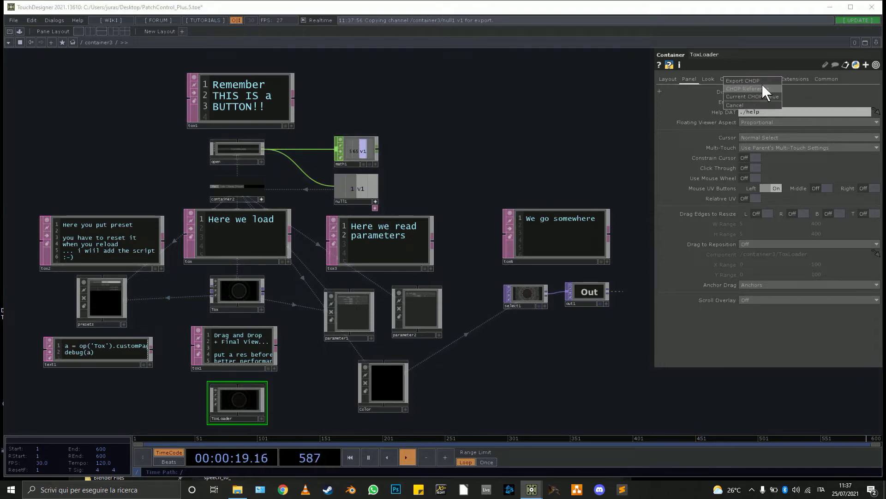
{"action": "left_click", "coordinate": [760, 82]}
Switch the Display parameter of the Tox container inside container3 from null1's export to constant mode.
{"action": "key", "text": "u"}
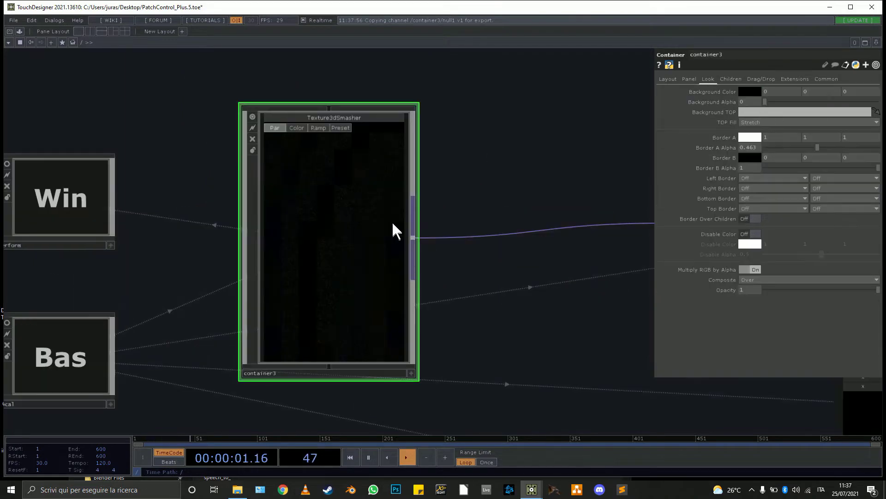
{"action": "scroll", "coordinate": [301, 302], "scroll_direction": "up", "scroll_amount": 6}
{"action": "scroll", "coordinate": [301, 303], "scroll_direction": "up", "scroll_amount": 2}
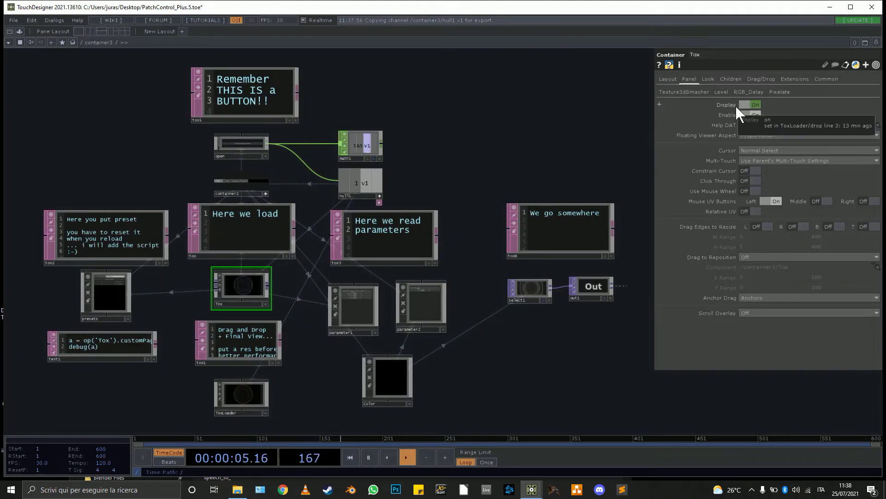
{"action": "left_click", "coordinate": [735, 106]}
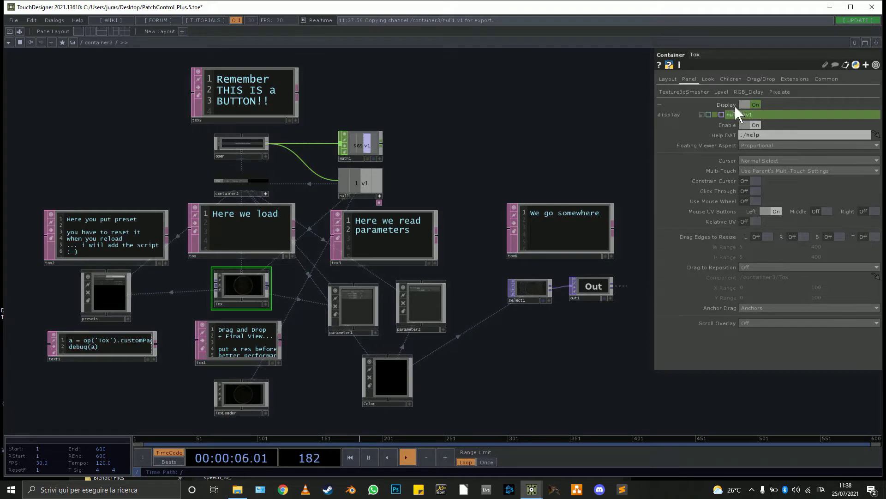
{"action": "left_click", "coordinate": [702, 114]}
{"action": "scroll", "coordinate": [469, 170], "scroll_direction": "down", "scroll_amount": 2}
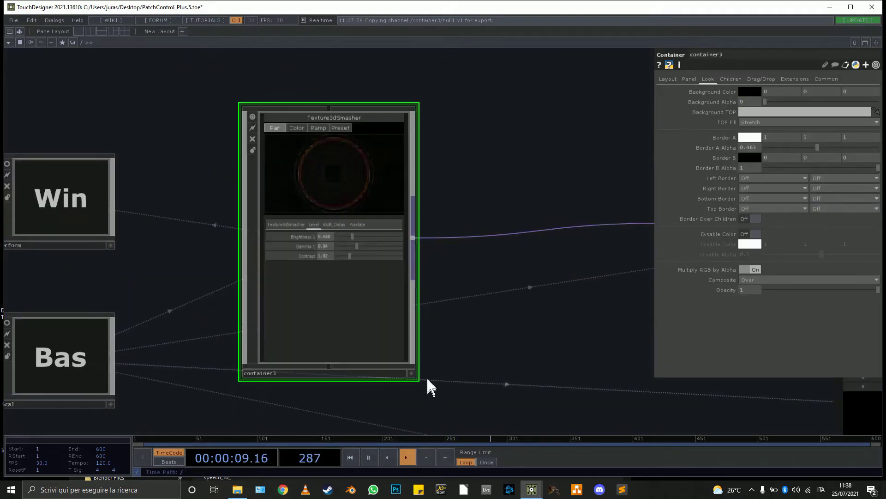
Activate container3's viewer and toggle the Texture3dSmasher header repeatedly to test how the panel opens and closes.
{"action": "left_click", "coordinate": [411, 373]}
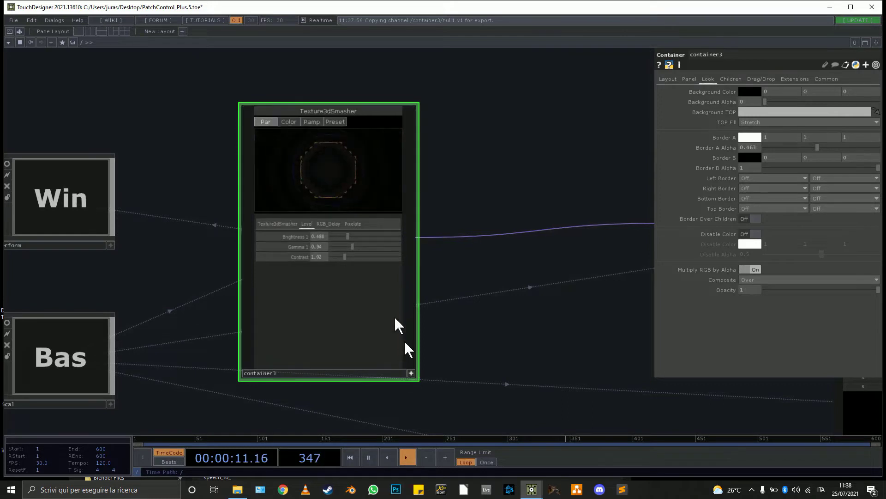
{"action": "left_click", "coordinate": [390, 113]}
{"action": "left_click", "coordinate": [390, 112]}
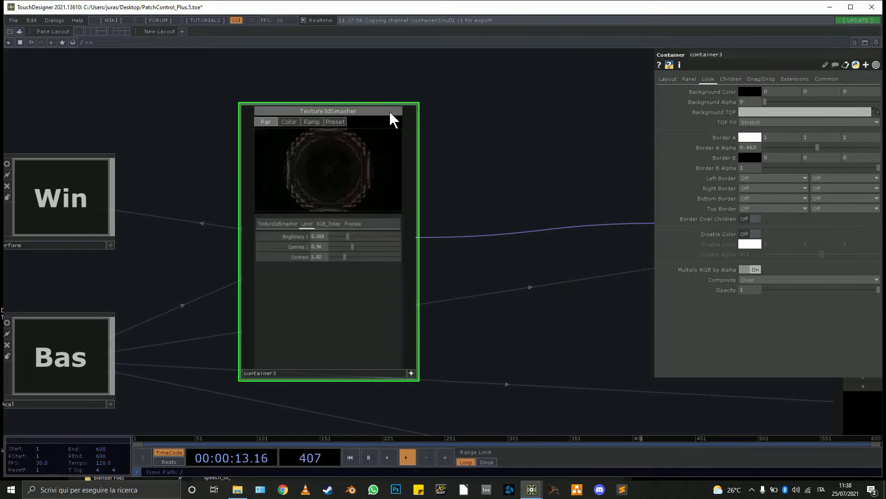
{"action": "left_click", "coordinate": [390, 112]}
{"action": "left_click", "coordinate": [360, 238]}
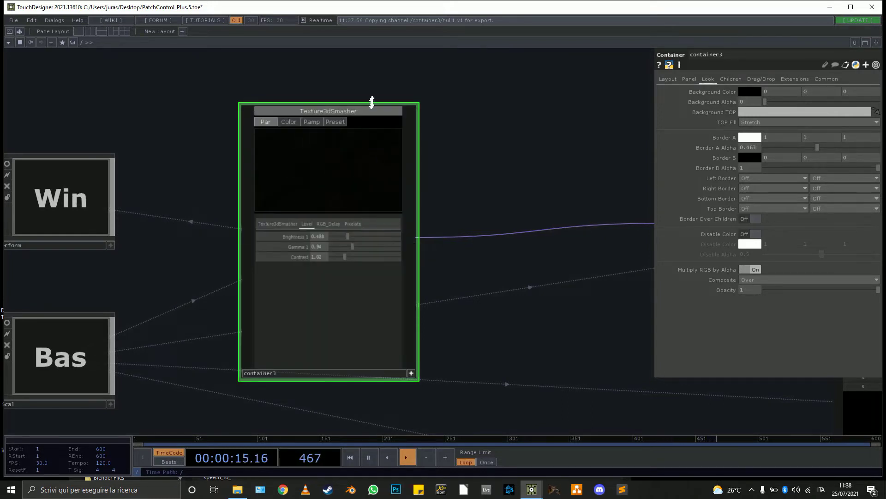
{"action": "left_click", "coordinate": [369, 113]}
{"action": "left_click", "coordinate": [341, 238]}
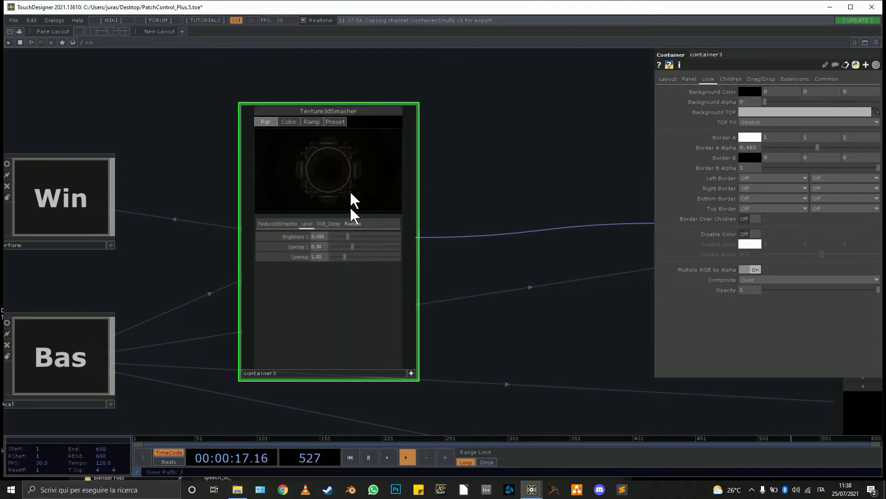
{"action": "left_click", "coordinate": [372, 111]}
{"action": "left_click", "coordinate": [348, 237]}
{"action": "scroll", "coordinate": [336, 238], "scroll_direction": "up", "scroll_amount": 4}
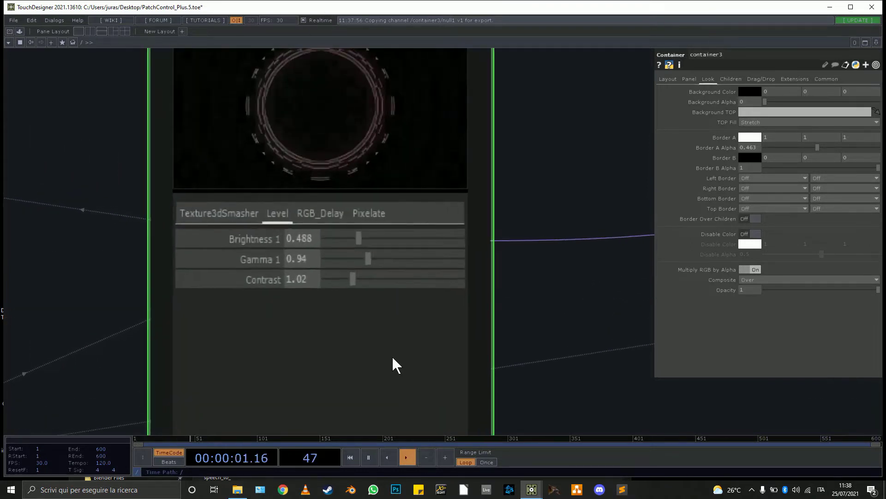
{"action": "scroll", "coordinate": [393, 355], "scroll_direction": "down", "scroll_amount": 6}
{"action": "scroll", "coordinate": [415, 397], "scroll_direction": "up", "scroll_amount": 5}
{"action": "scroll", "coordinate": [470, 409], "scroll_direction": "down", "scroll_amount": 5}
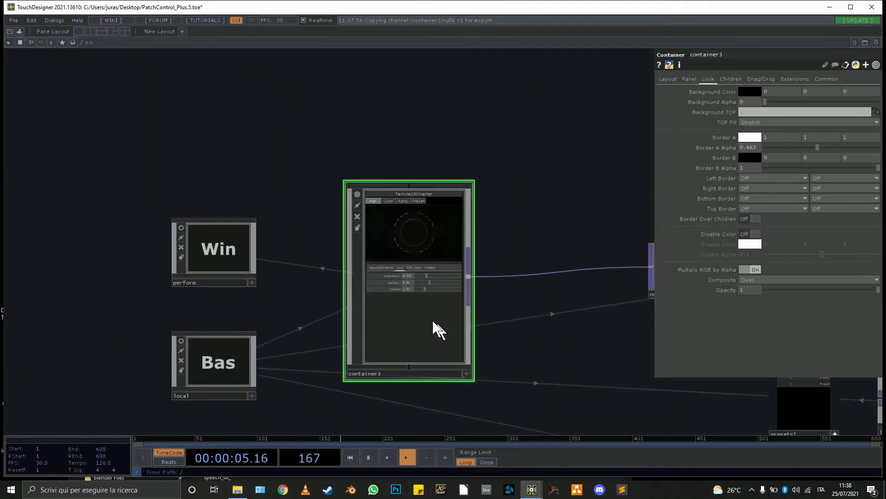
Enter container3, examine its presets and Tox components, and open ToxLoader to read its drop script.
{"action": "double_click", "coordinate": [432, 320]}
{"action": "scroll", "coordinate": [51, 300], "scroll_direction": "up", "scroll_amount": 3}
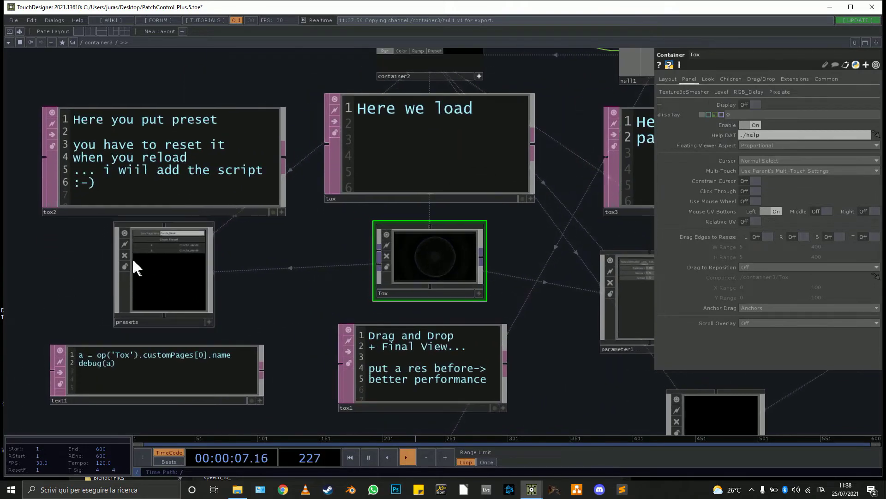
{"action": "scroll", "coordinate": [180, 247], "scroll_direction": "up", "scroll_amount": 3}
{"action": "scroll", "coordinate": [221, 265], "scroll_direction": "down", "scroll_amount": 4}
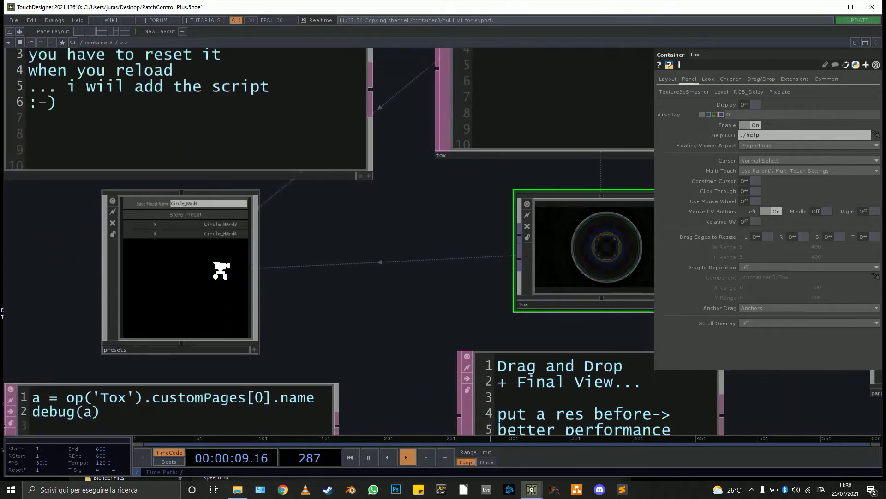
{"action": "left_click_drag", "start_coordinate": [487, 313], "coordinate": [453, 200]}
{"action": "scroll", "coordinate": [364, 307], "scroll_direction": "up", "scroll_amount": 3}
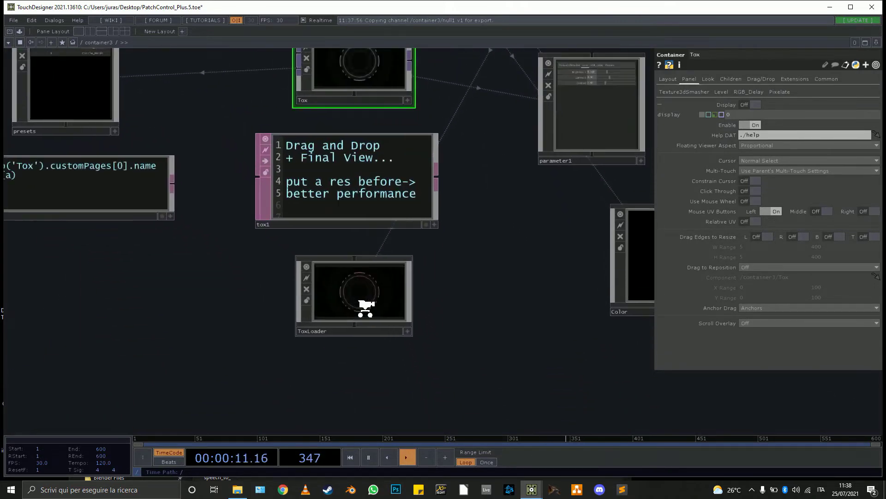
{"action": "double_click", "coordinate": [364, 305]}
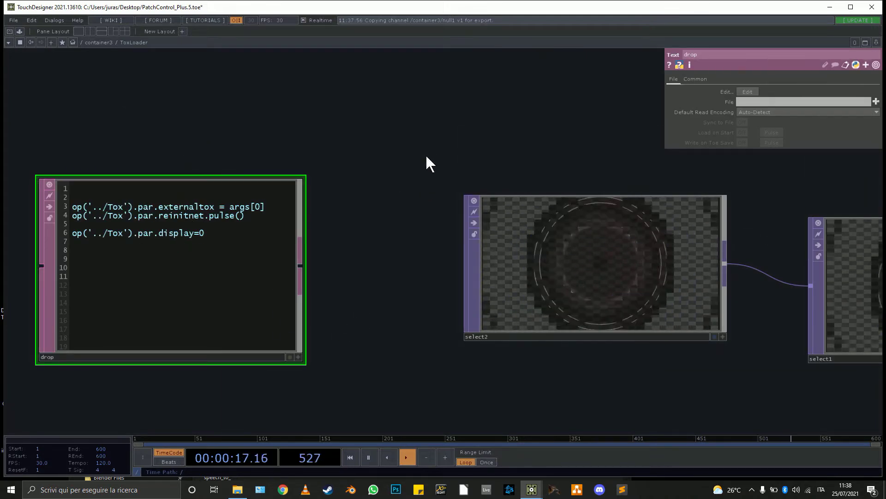
Return to container3's network and reposition the tox1 note between the Tox and ToxLoader containers.
{"action": "key", "text": "u"}
{"action": "scroll", "coordinate": [460, 197], "scroll_direction": "down", "scroll_amount": 5}
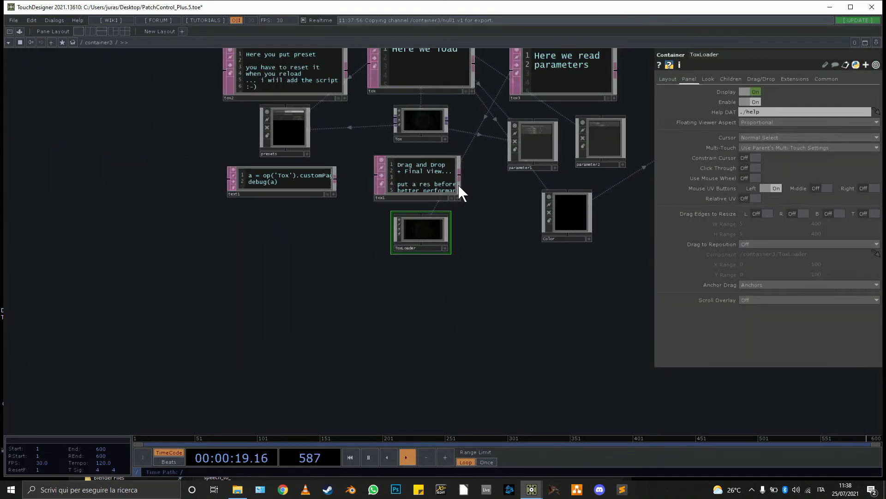
{"action": "left_click_drag", "start_coordinate": [282, 264], "coordinate": [404, 180]}
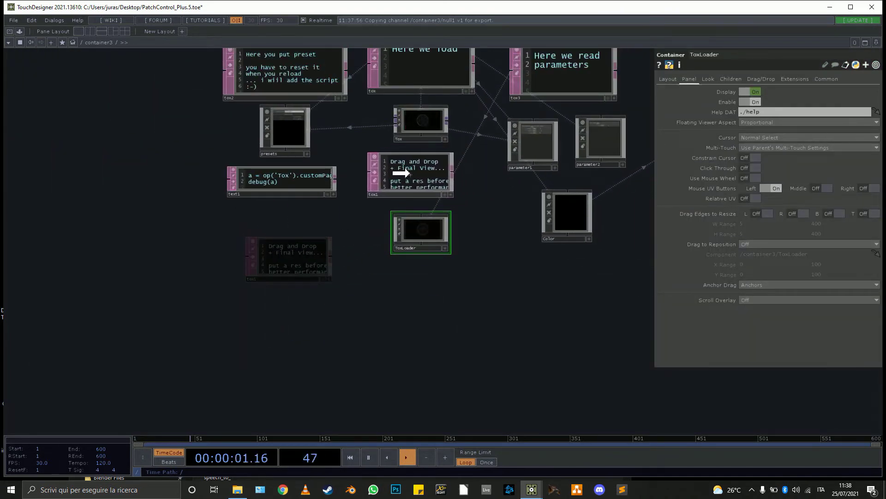
{"action": "scroll", "coordinate": [324, 167], "scroll_direction": "up", "scroll_amount": 4}
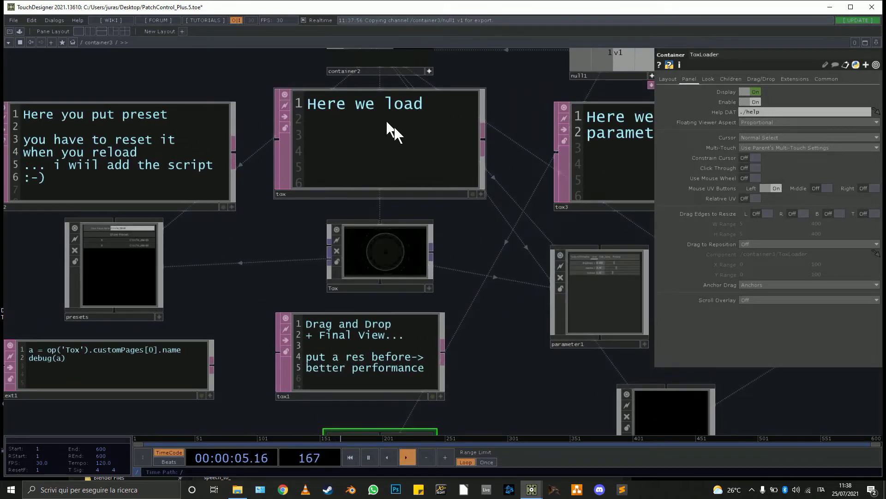
Inspect the Tox container's parameters, and check parameter1's Look settings, including its opacity.
{"action": "left_click", "coordinate": [400, 253]}
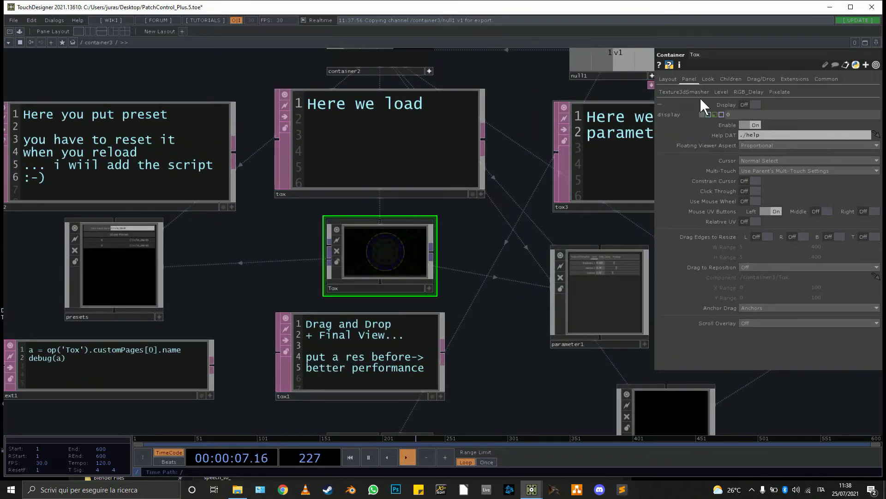
{"action": "left_click_drag", "start_coordinate": [495, 387], "coordinate": [423, 367]}
{"action": "scroll", "coordinate": [554, 260], "scroll_direction": "up", "scroll_amount": 5}
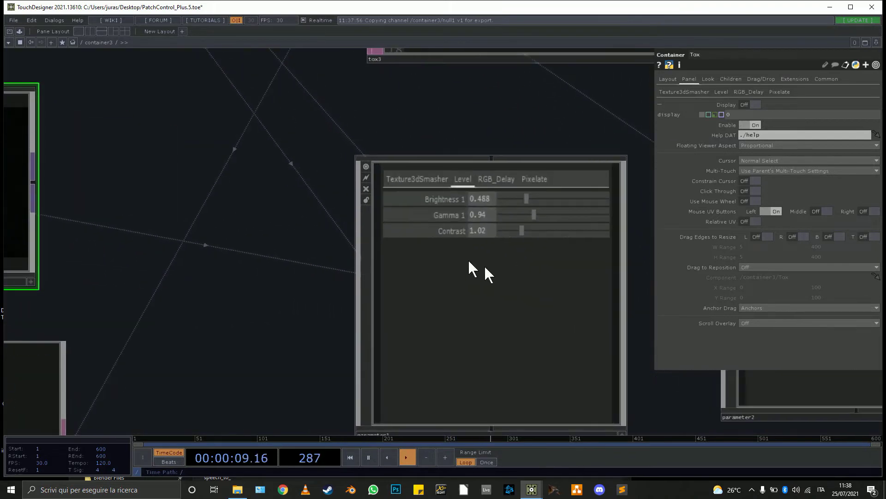
{"action": "scroll", "coordinate": [439, 210], "scroll_direction": "down", "scroll_amount": 2}
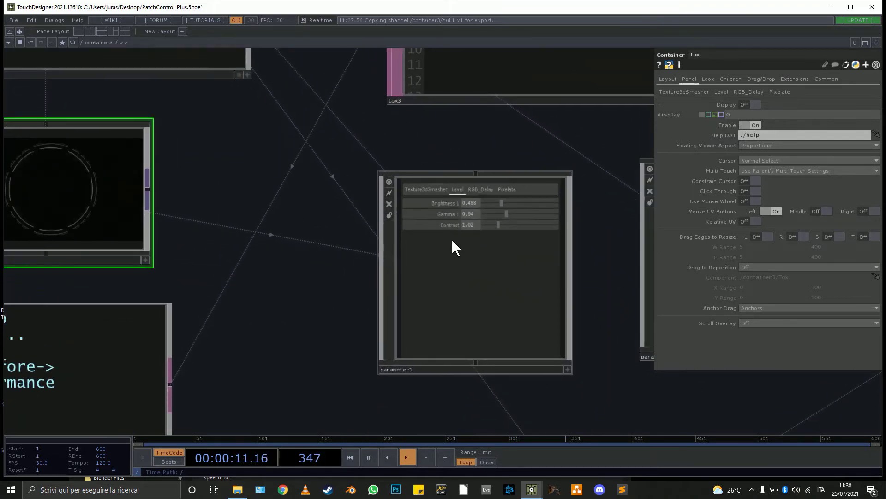
{"action": "left_click", "coordinate": [508, 246]}
{"action": "left_click", "coordinate": [740, 79]}
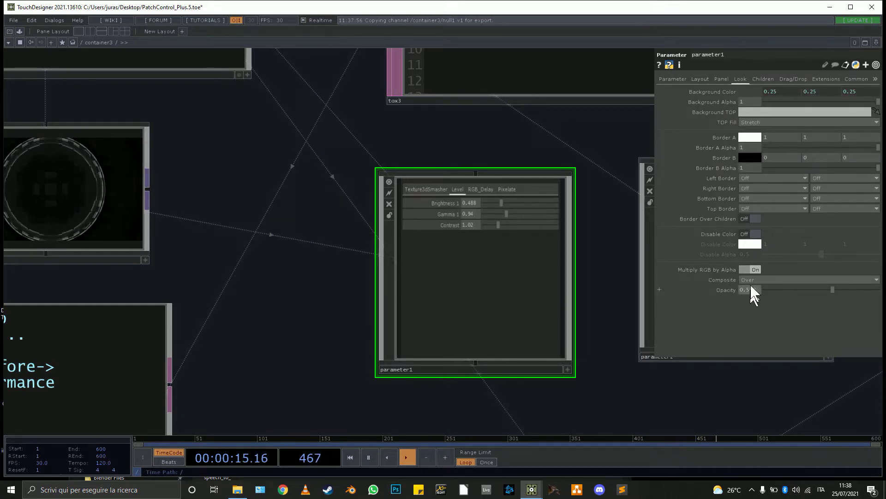
{"action": "left_click_drag", "start_coordinate": [521, 404], "coordinate": [352, 408]}
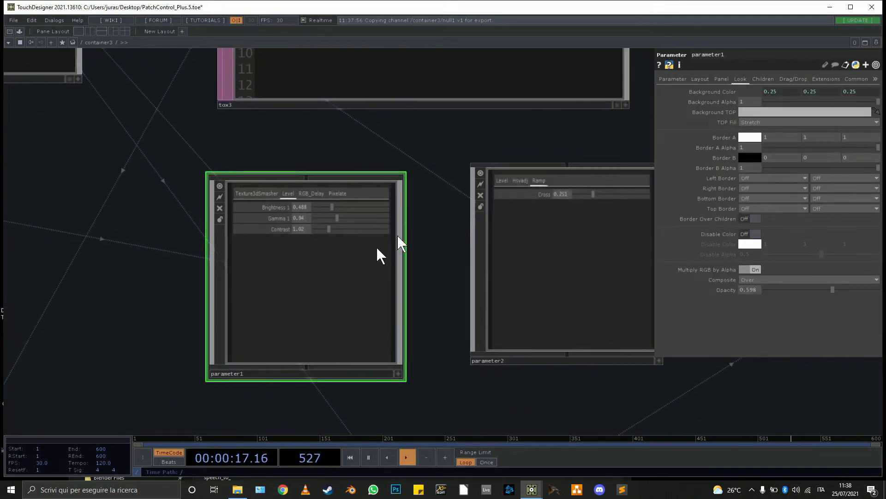
Examine the parameter1 and parameter2 panels up close and how they relate to the Color container and select1.
{"action": "scroll", "coordinate": [291, 221], "scroll_direction": "up", "scroll_amount": 3}
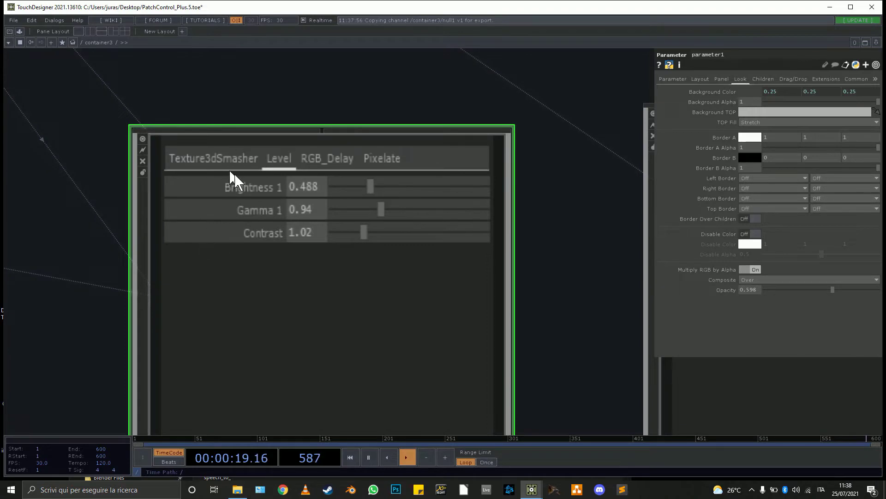
{"action": "scroll", "coordinate": [316, 241], "scroll_direction": "down", "scroll_amount": 4}
{"action": "left_click_drag", "start_coordinate": [582, 409], "coordinate": [322, 345]}
{"action": "scroll", "coordinate": [325, 325], "scroll_direction": "down", "scroll_amount": 6}
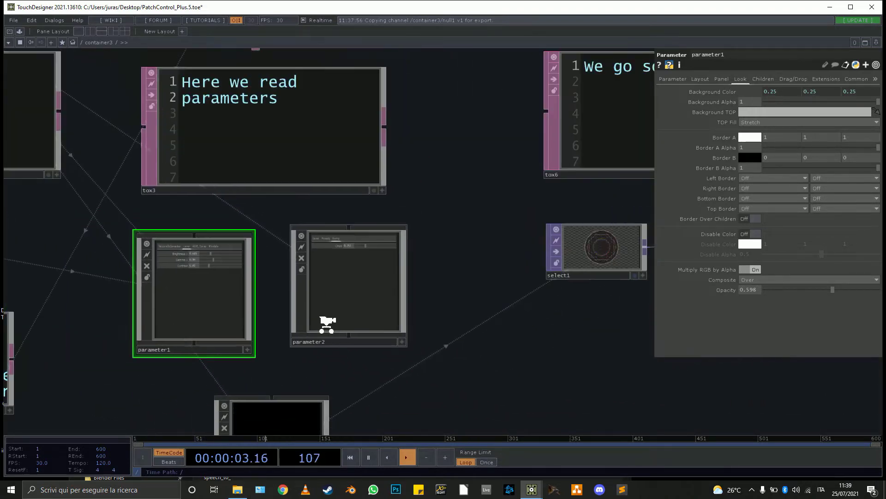
{"action": "scroll", "coordinate": [331, 304], "scroll_direction": "up", "scroll_amount": 4}
{"action": "scroll", "coordinate": [328, 302], "scroll_direction": "down", "scroll_amount": 3}
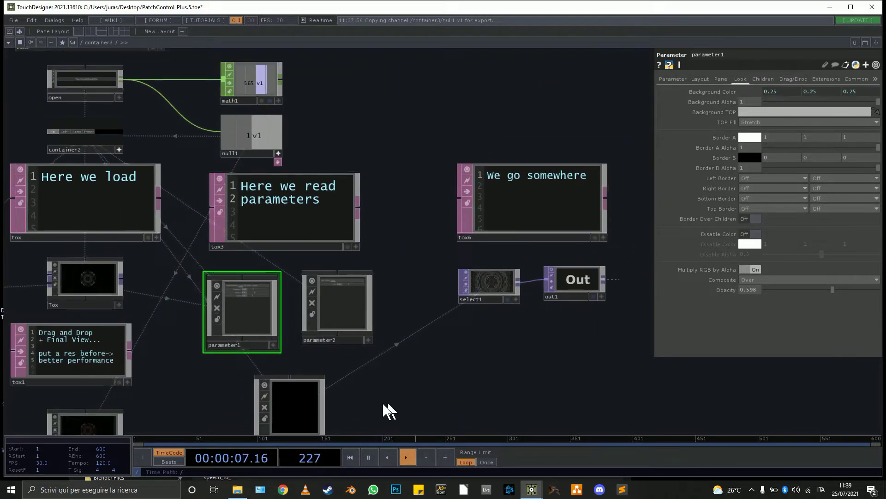
{"action": "left_click_drag", "start_coordinate": [425, 365], "coordinate": [559, 266]}
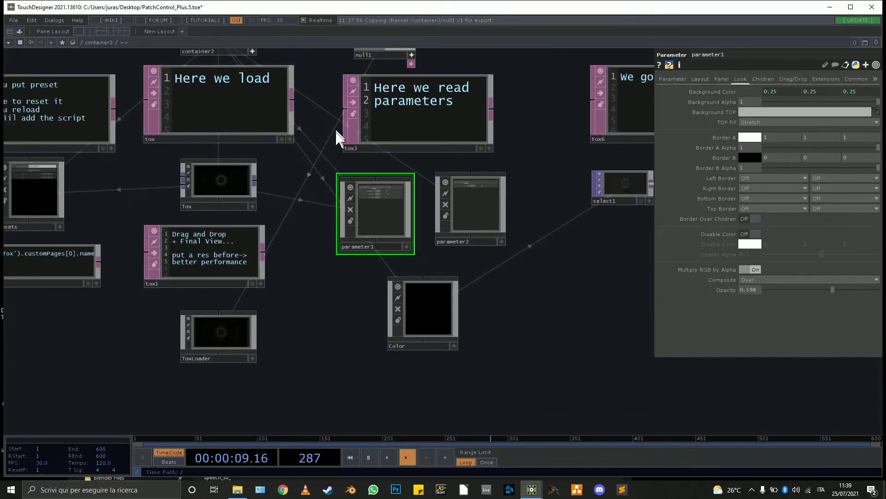
Enter the Color container, examine its select, level, HSV adjust, ramp and cross chain, and return to container3's network.
{"action": "left_click", "coordinate": [428, 324]}
{"action": "key", "text": "i"}
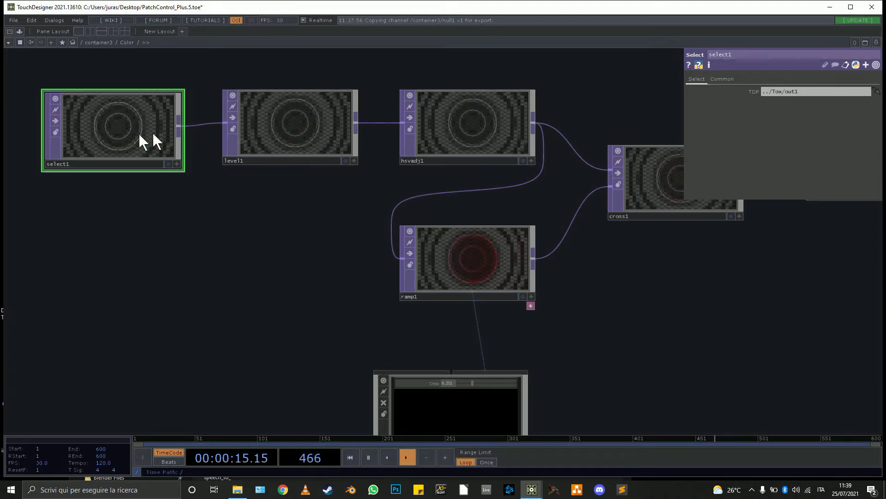
{"action": "left_click_drag", "start_coordinate": [617, 313], "coordinate": [285, 320]}
{"action": "key", "text": "u"}
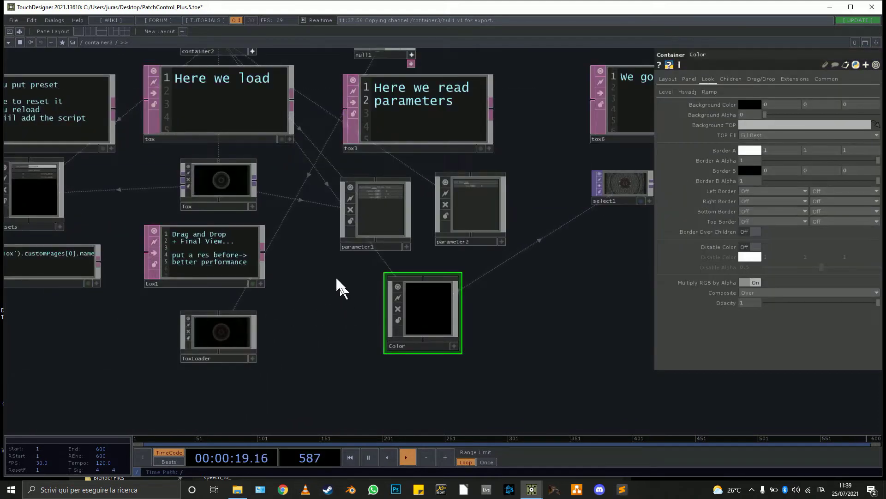
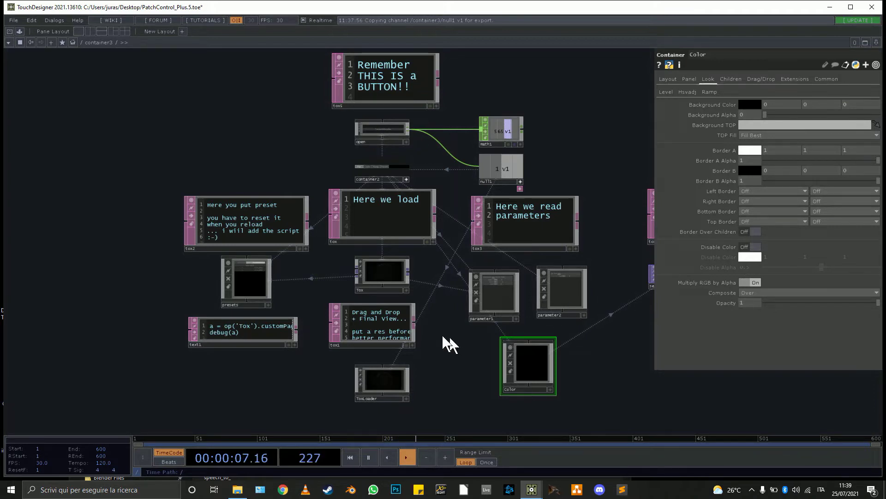
Review container3's network as a whole, leave it for the root network, and look over the operators around container3.
{"action": "middle_click_drag", "start_coordinate": [511, 132], "coordinate": [404, 163]}
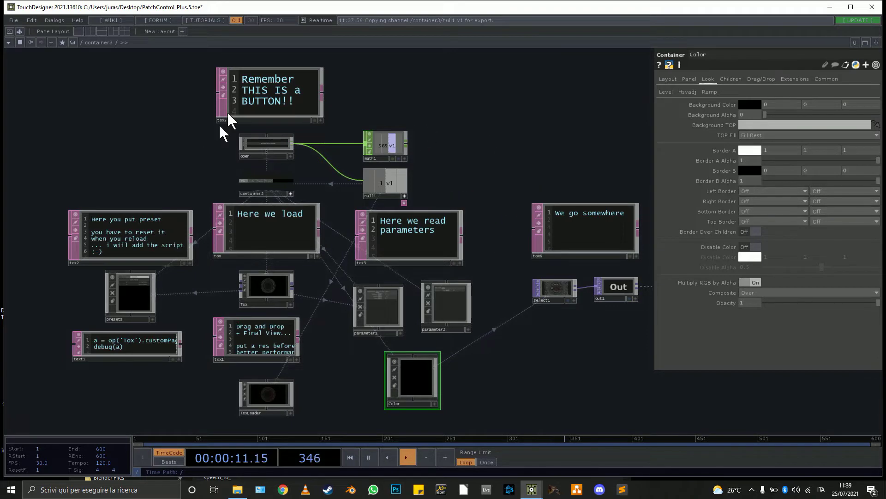
{"action": "key", "text": "u"}
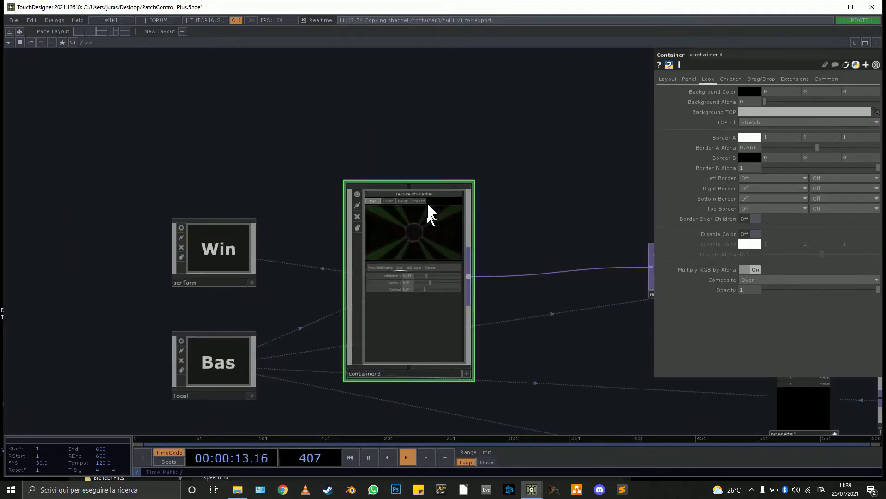
{"action": "scroll", "coordinate": [428, 203], "scroll_direction": "down", "scroll_amount": 5}
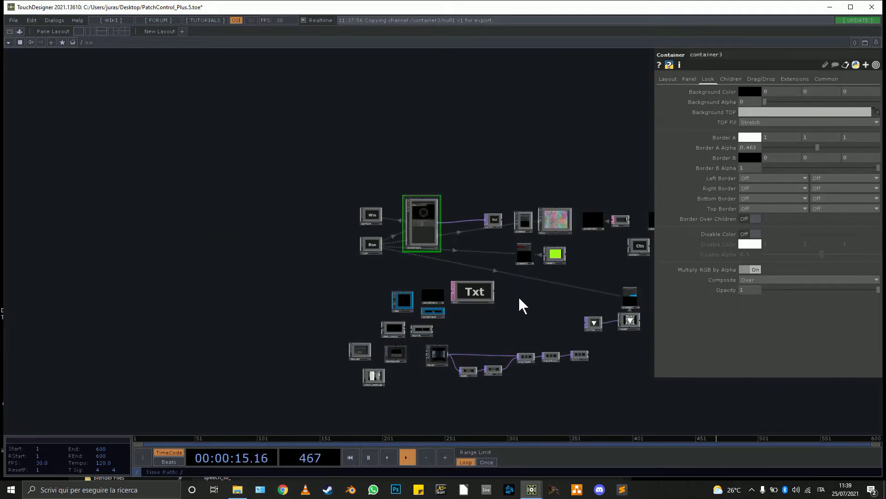
{"action": "middle_click_drag", "start_coordinate": [460, 181], "coordinate": [305, 226]}
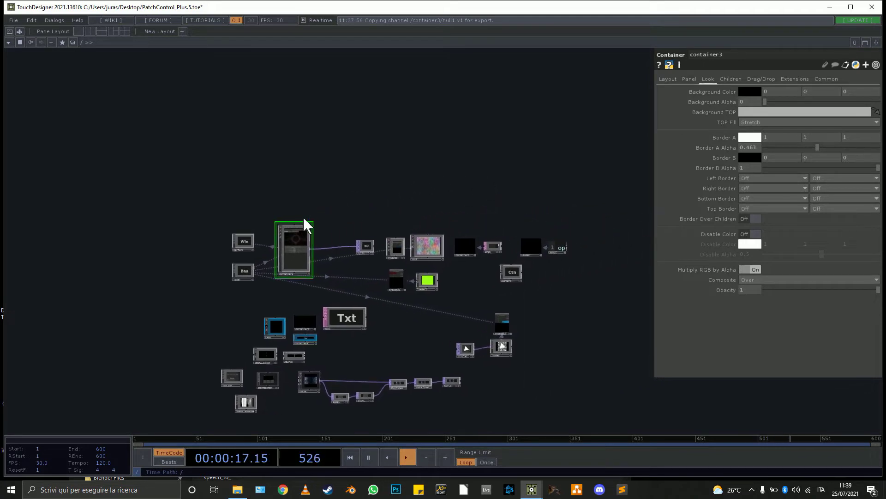
{"action": "scroll", "coordinate": [304, 221], "scroll_direction": "up", "scroll_amount": 3}
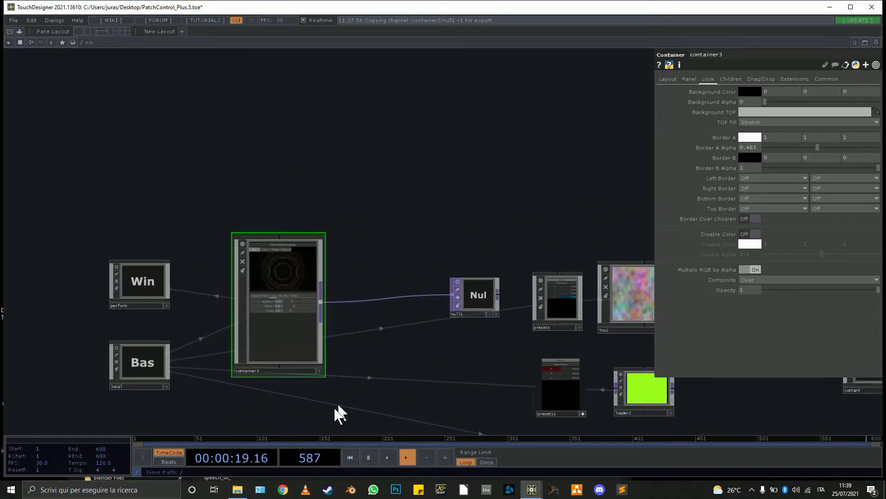
Add a new Container COMP in the empty area above null1 in the root network.
{"action": "middle_click_drag", "start_coordinate": [461, 170], "coordinate": [300, 249]}
{"action": "key", "text": "Tab"}
{"action": "left_click", "coordinate": [159, 32]}
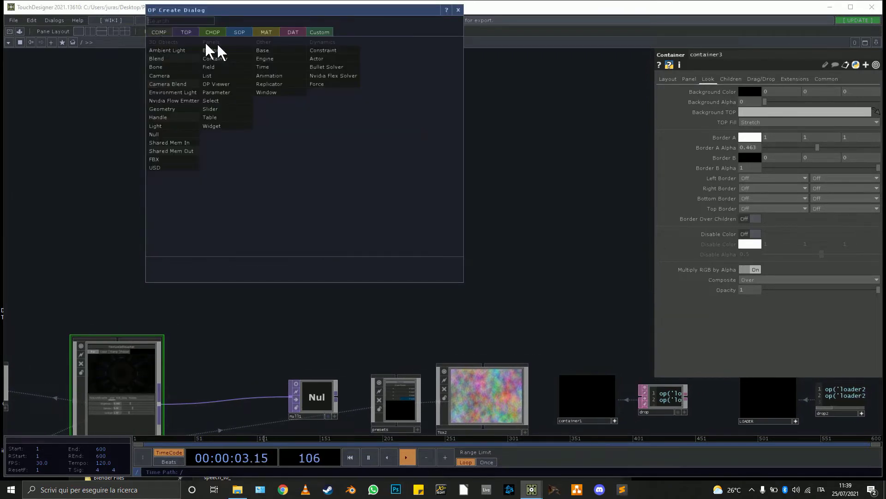
{"action": "left_click", "coordinate": [224, 56]}
{"action": "left_click", "coordinate": [308, 210]}
{"action": "scroll", "coordinate": [303, 194], "scroll_direction": "up", "scroll_amount": 3}
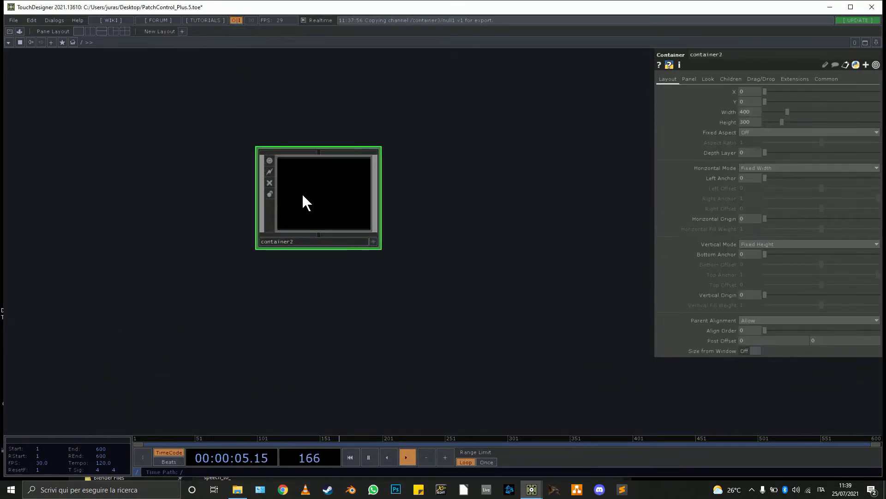
{"action": "scroll", "coordinate": [317, 258], "scroll_direction": "down", "scroll_amount": 3}
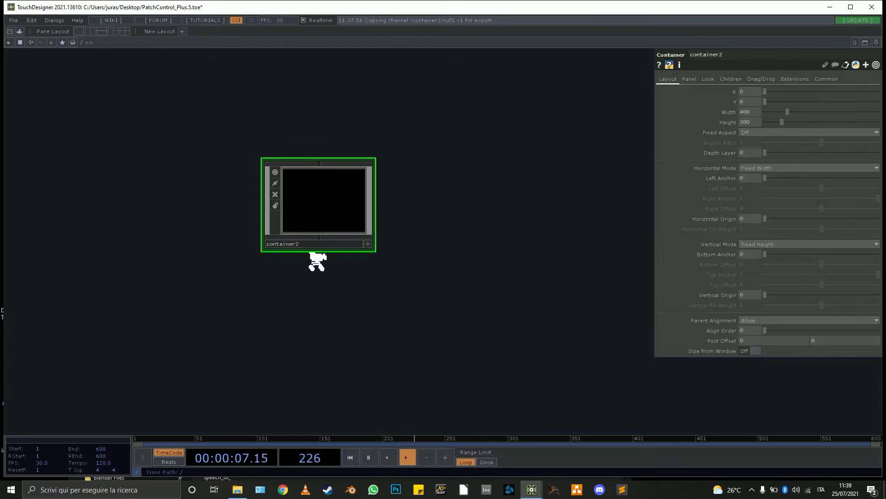
{"action": "left_click_drag", "start_coordinate": [243, 308], "coordinate": [286, 223]}
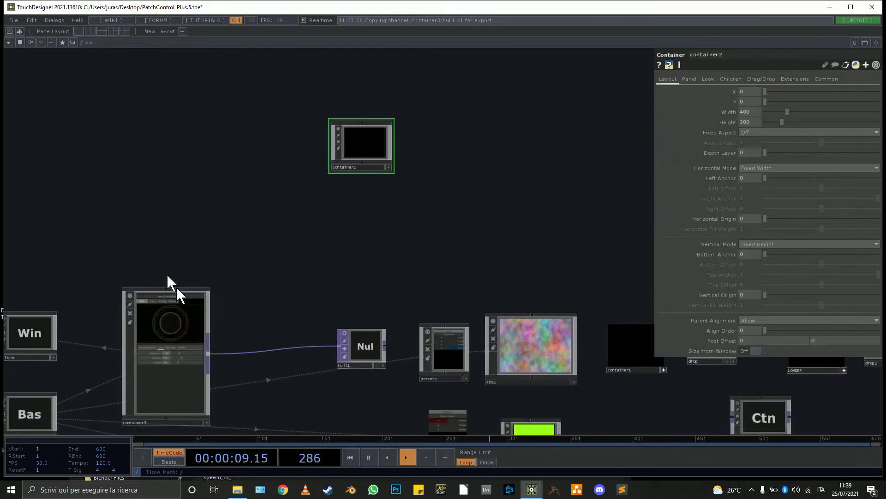
Switch to File Explorer to view the .tox component files on the Desktop, and close the window.
{"action": "scroll", "coordinate": [162, 353], "scroll_direction": "up", "scroll_amount": 2}
{"action": "scroll", "coordinate": [156, 355], "scroll_direction": "down", "scroll_amount": 2}
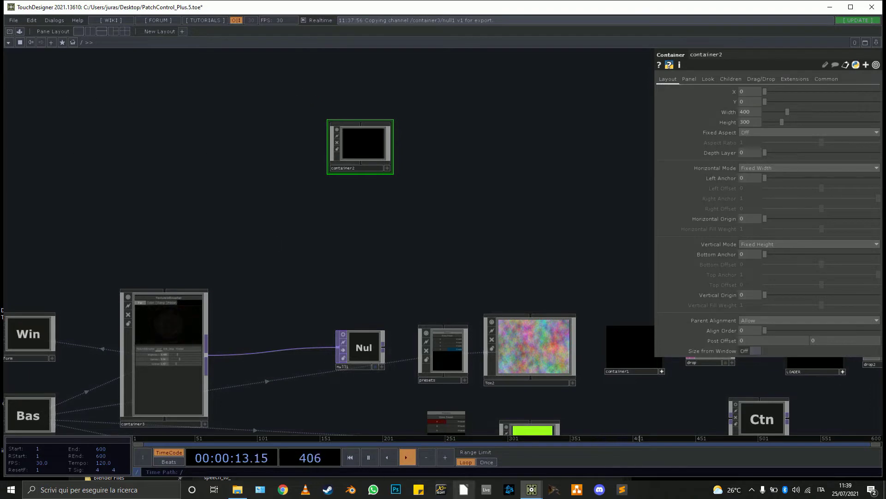
{"action": "left_click", "coordinate": [235, 489]}
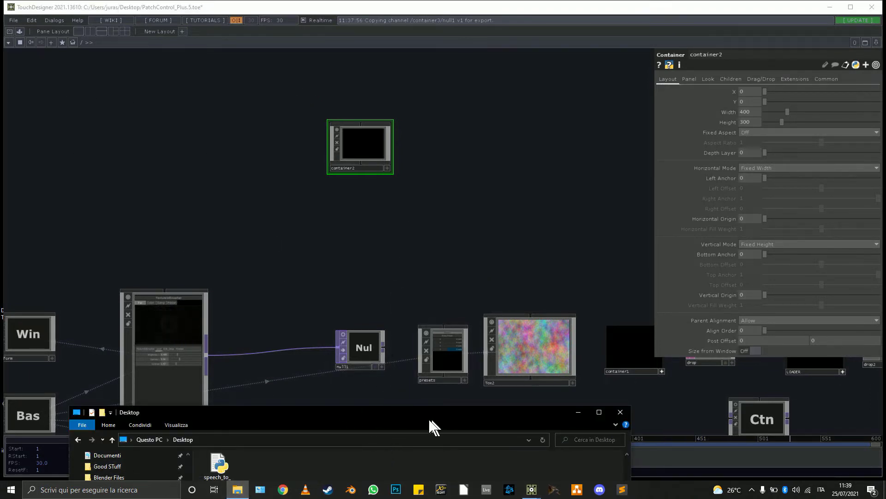
{"action": "left_click_drag", "start_coordinate": [429, 427], "coordinate": [552, 157]}
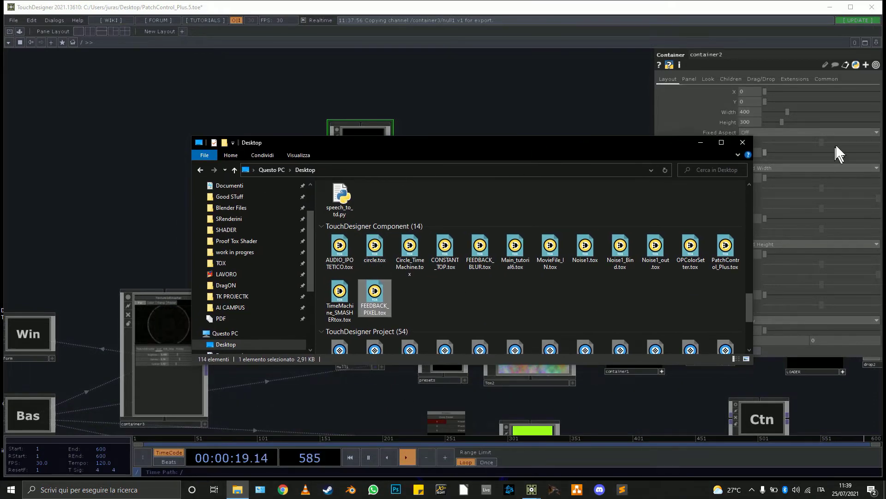
{"action": "left_click", "coordinate": [746, 140]}
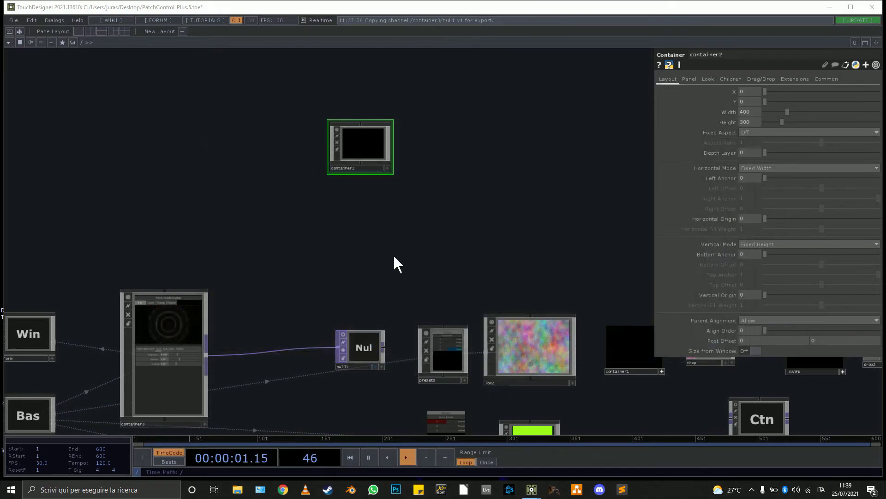
Inspect container3's panel up close alongside the empty new container, and select container3.
{"action": "scroll", "coordinate": [150, 383], "scroll_direction": "up", "scroll_amount": 6}
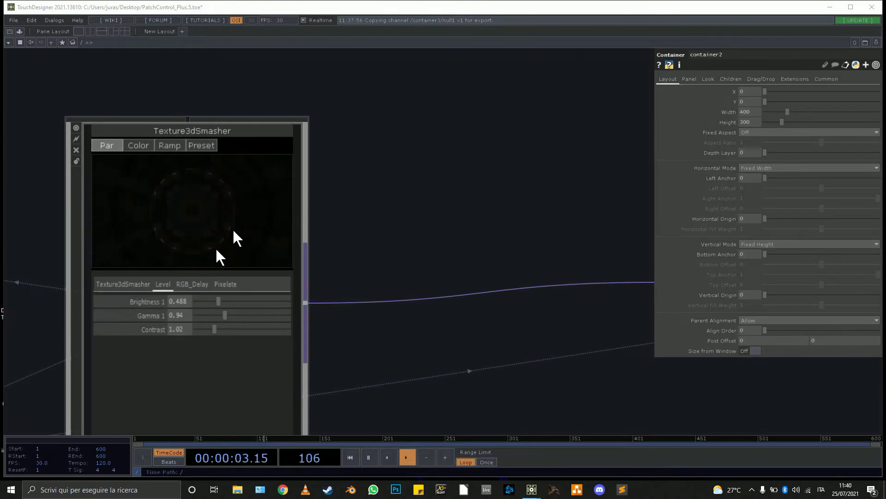
{"action": "scroll", "coordinate": [236, 225], "scroll_direction": "down", "scroll_amount": 6}
{"action": "left_click_drag", "start_coordinate": [444, 155], "coordinate": [178, 289]}
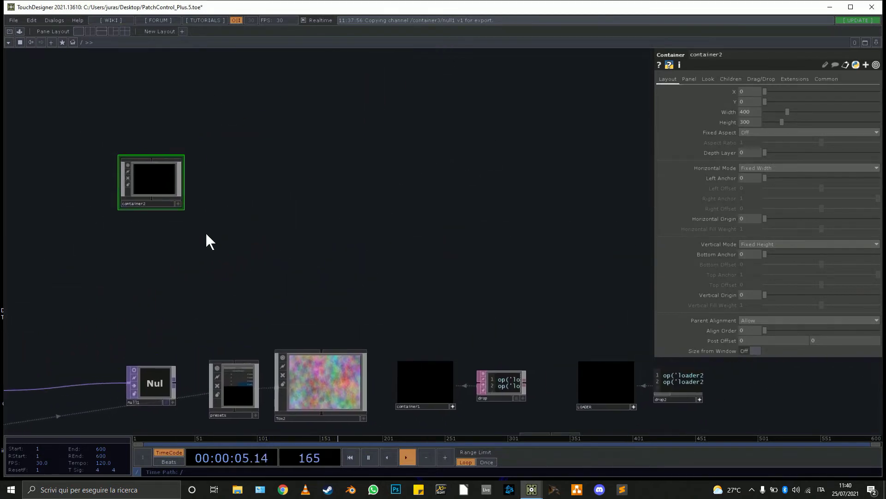
{"action": "left_click_drag", "start_coordinate": [219, 245], "coordinate": [386, 243]}
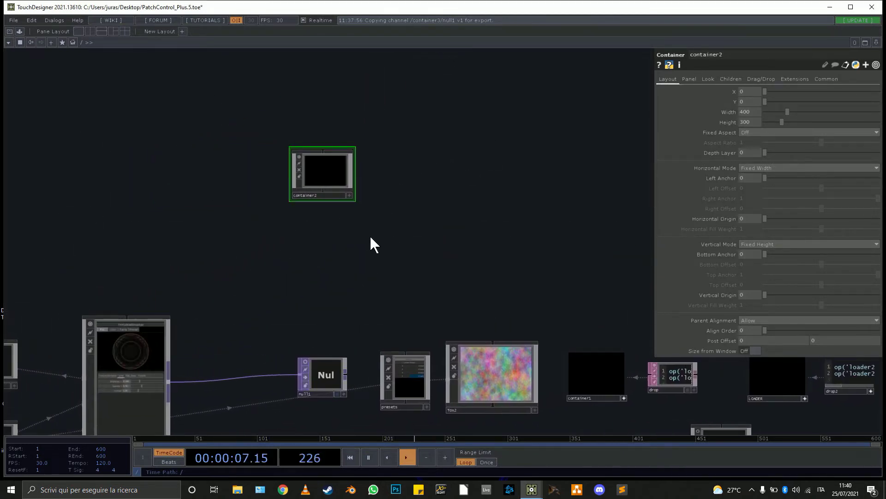
{"action": "left_click", "coordinate": [140, 342]}
{"action": "scroll", "coordinate": [206, 347], "scroll_direction": "up", "scroll_amount": 2}
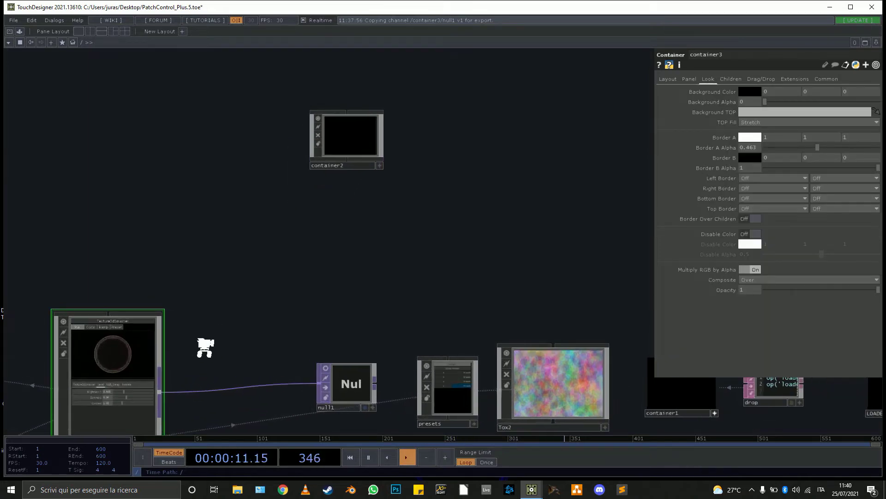
Collapse container3's panel through its Texture3dSmasher header with the viewer active, deactivate the viewer, and resize the node to a short, wide tile.
{"action": "scroll", "coordinate": [207, 346], "scroll_direction": "down", "scroll_amount": 5}
{"action": "left_click_drag", "start_coordinate": [215, 300], "coordinate": [234, 215]}
{"action": "left_click", "coordinate": [197, 328]}
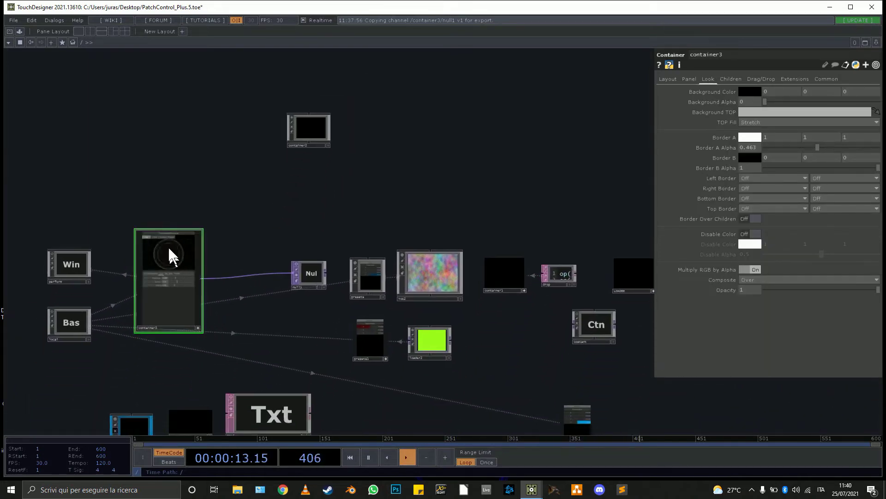
{"action": "scroll", "coordinate": [165, 229], "scroll_direction": "up", "scroll_amount": 5}
{"action": "left_click", "coordinate": [201, 236]}
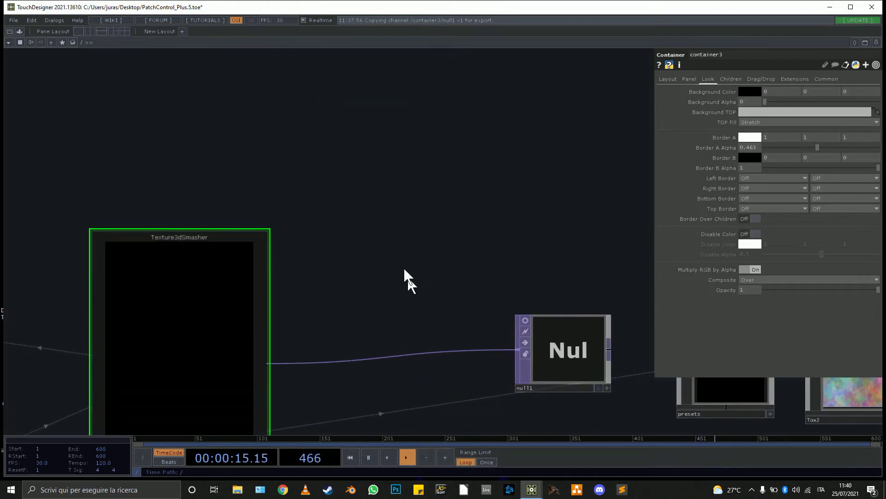
{"action": "left_click_drag", "start_coordinate": [405, 270], "coordinate": [412, 121]}
{"action": "left_click", "coordinate": [271, 350]}
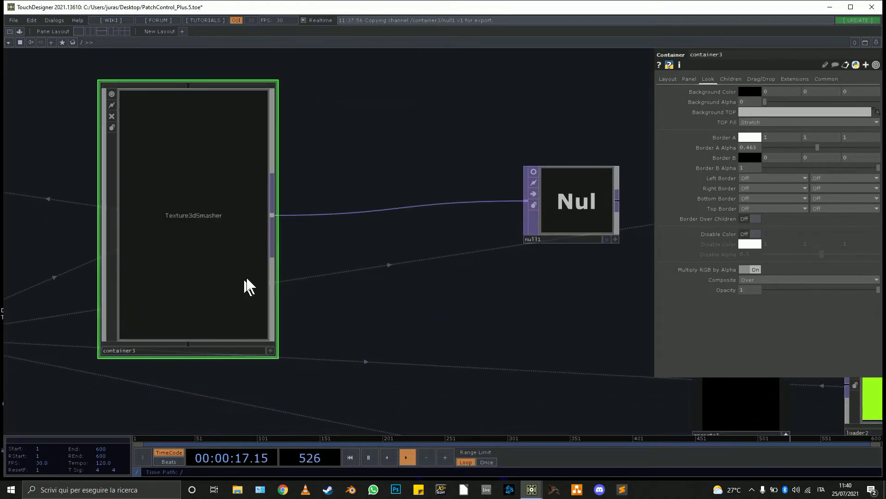
{"action": "scroll", "coordinate": [249, 286], "scroll_direction": "down", "scroll_amount": 5}
{"action": "left_click_drag", "start_coordinate": [262, 203], "coordinate": [298, 266]}
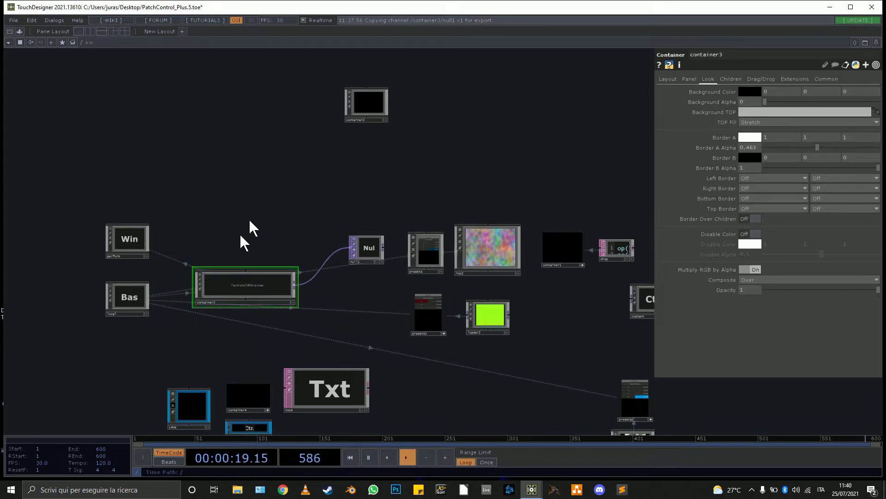
Move container3 to the empty area above the Win node and paste four copies of it beneath.
{"action": "left_click_drag", "start_coordinate": [220, 282], "coordinate": [161, 92]}
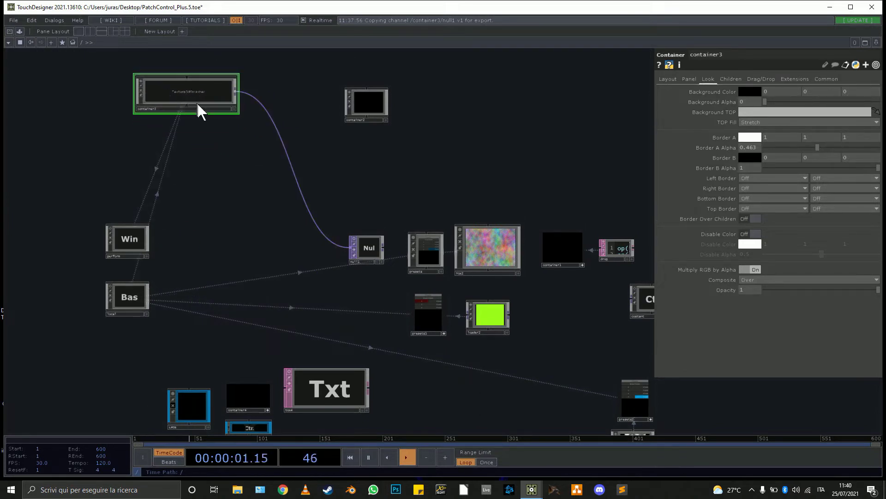
{"action": "key", "text": "ctrl+v"}
{"action": "key", "text": "ctrl+v"}
{"action": "key", "text": "ctrl+v"}
{"action": "key", "text": "ctrl+v"}
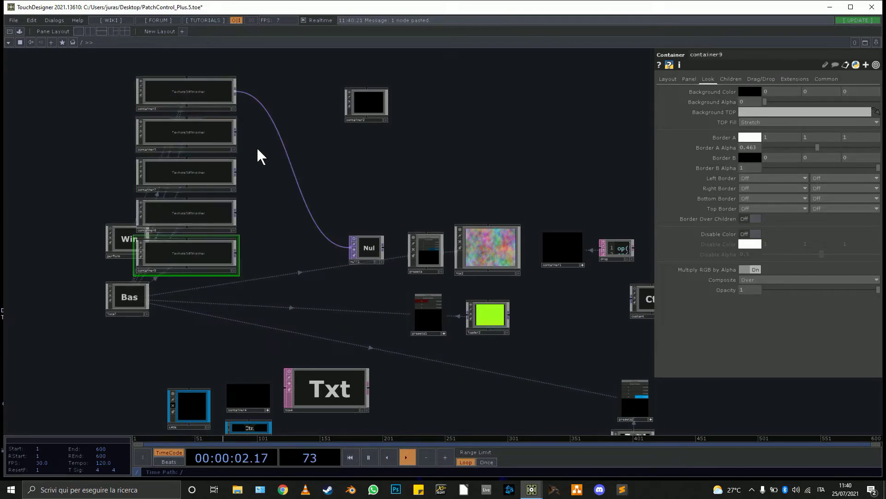
Move container2 closer to the container stack, just above and beside container3.
{"action": "left_click_drag", "start_coordinate": [298, 111], "coordinate": [295, 370]}
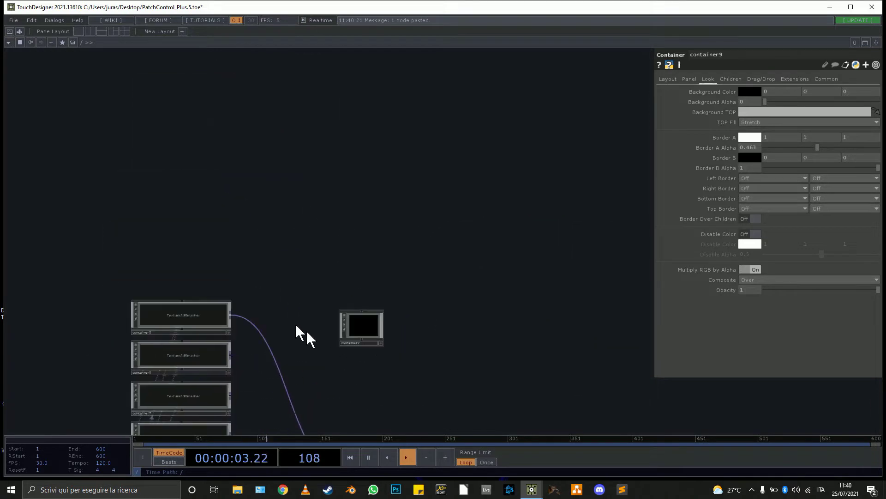
{"action": "left_click_drag", "start_coordinate": [296, 325], "coordinate": [292, 222]}
{"action": "left_click_drag", "start_coordinate": [360, 285], "coordinate": [360, 255]}
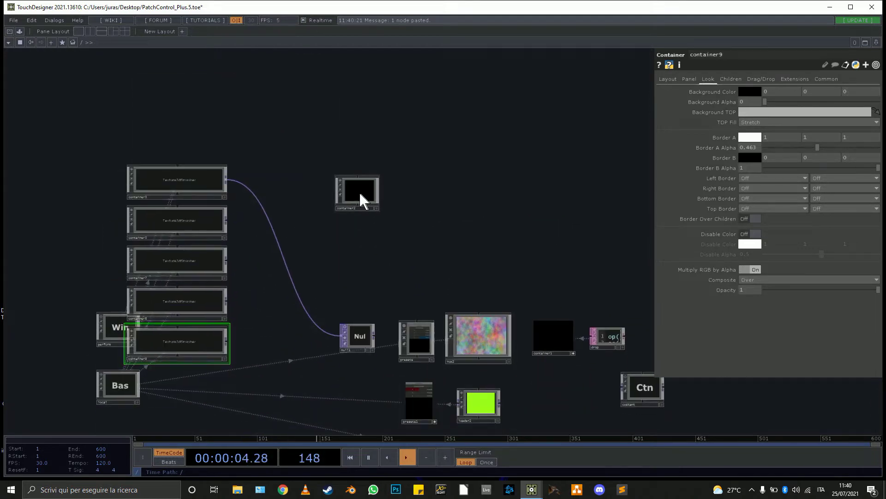
{"action": "left_click_drag", "start_coordinate": [361, 195], "coordinate": [309, 133]}
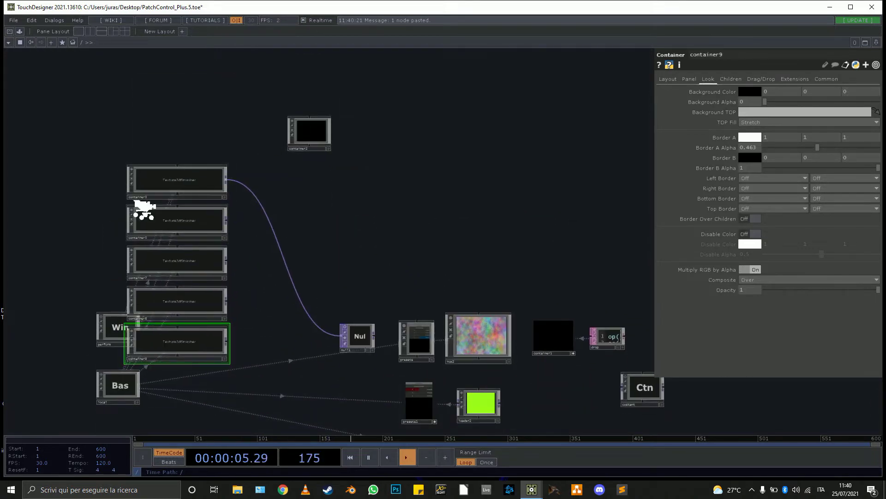
Delete the two lowest container copies, container9 and container8, from the stack.
{"action": "scroll", "coordinate": [156, 223], "scroll_direction": "up", "scroll_amount": 3}
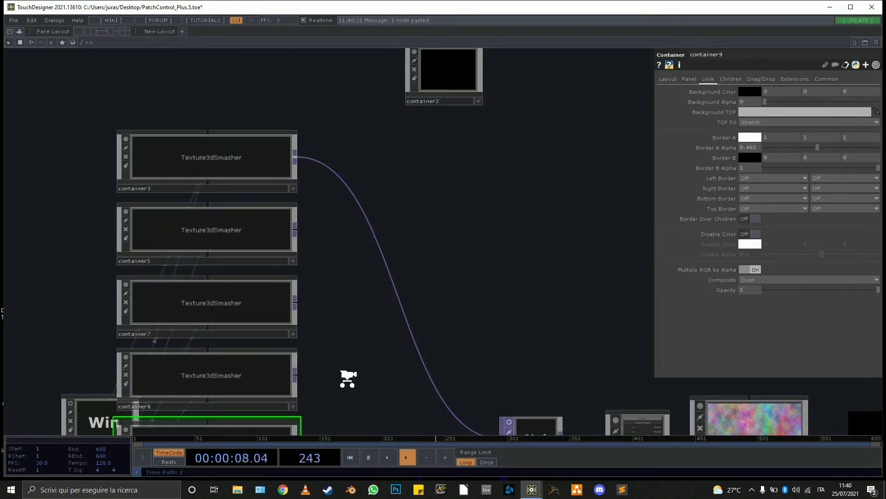
{"action": "scroll", "coordinate": [343, 371], "scroll_direction": "down", "scroll_amount": 2}
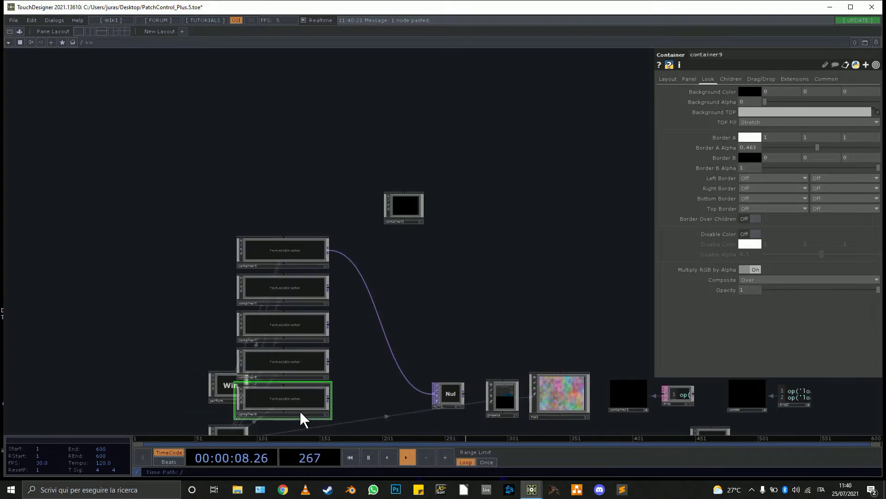
{"action": "key", "text": "Delete"}
{"action": "left_click", "coordinate": [297, 364]}
{"action": "key", "text": "Delete"}
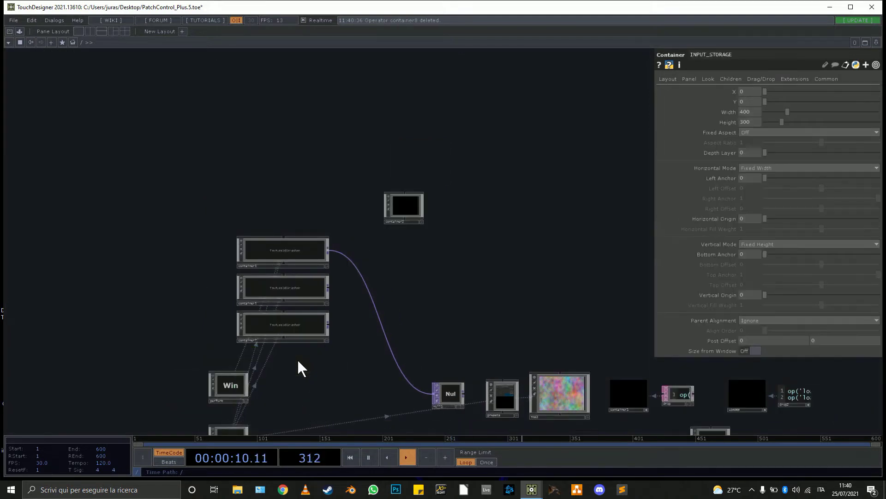
Wire container3, container5 and container7 as children of container2.
{"action": "left_click", "coordinate": [289, 327]}
{"action": "scroll", "coordinate": [290, 332], "scroll_direction": "up", "scroll_amount": 2}
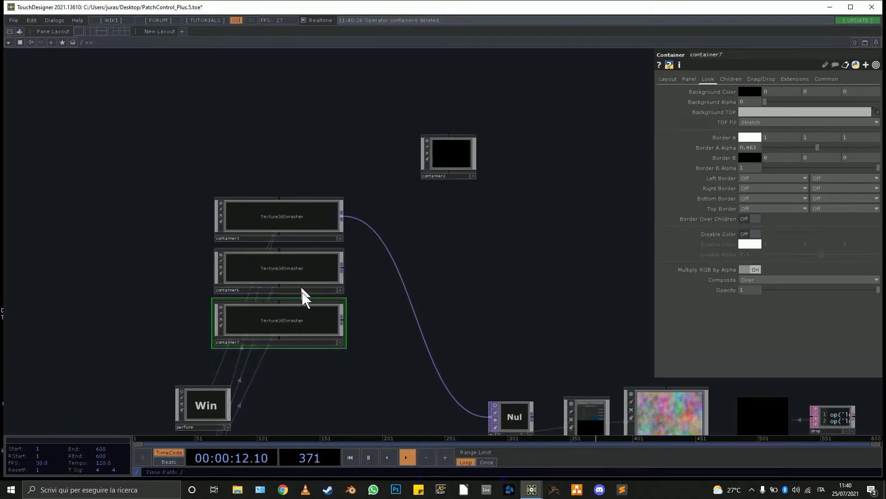
{"action": "scroll", "coordinate": [310, 323], "scroll_direction": "up", "scroll_amount": 3}
{"action": "scroll", "coordinate": [368, 352], "scroll_direction": "down", "scroll_amount": 2}
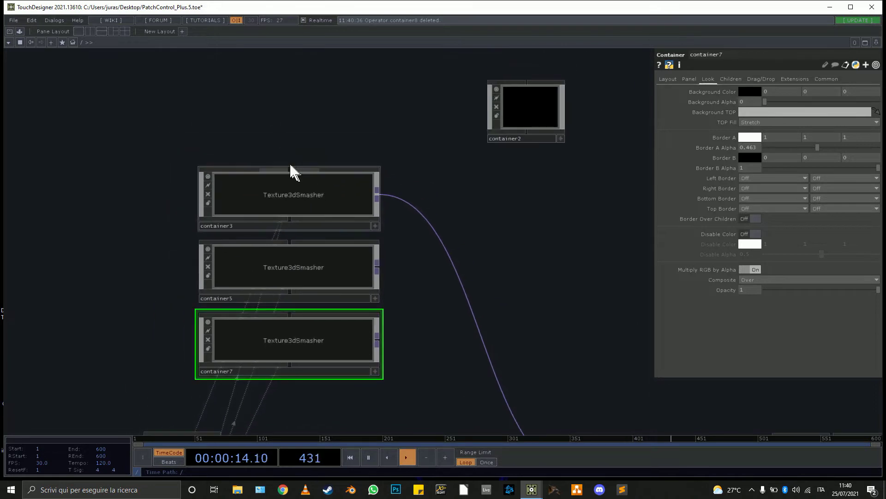
{"action": "left_click_drag", "start_coordinate": [289, 165], "coordinate": [530, 134]}
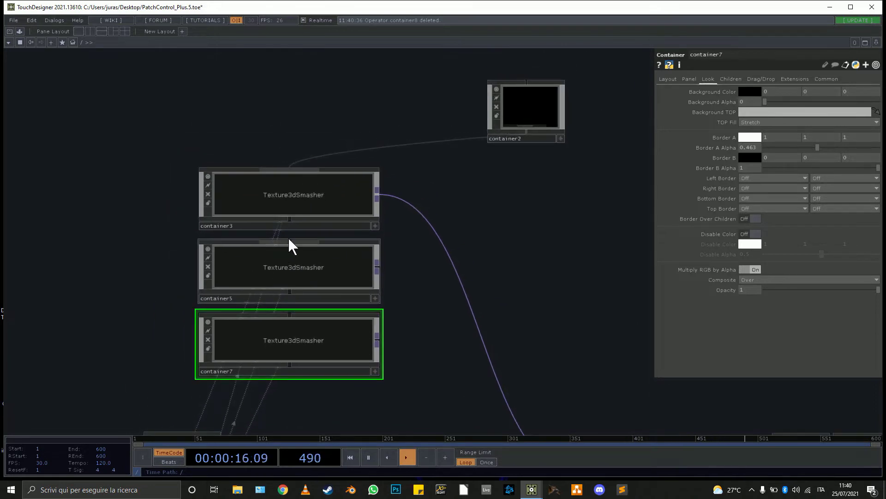
{"action": "left_click", "coordinate": [522, 136]}
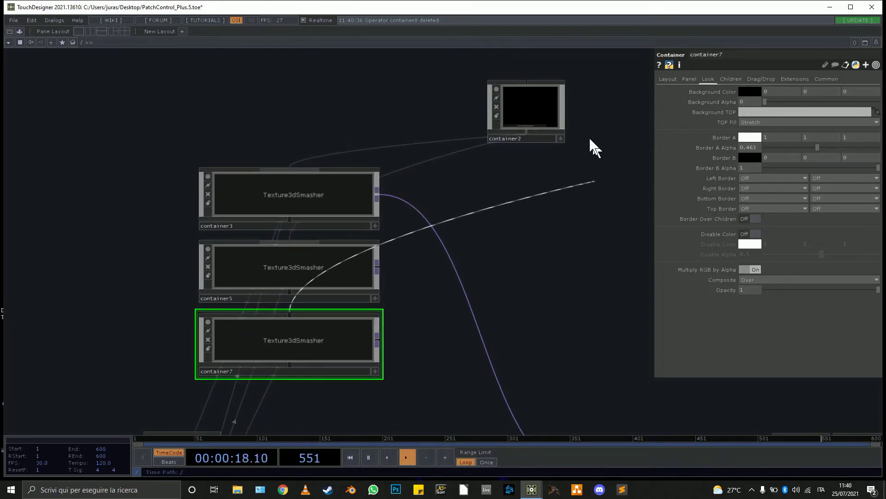
{"action": "left_click", "coordinate": [525, 140]}
Set container2's width to 320 and its height to 1080/2.
{"action": "scroll", "coordinate": [449, 165], "scroll_direction": "up", "scroll_amount": 5}
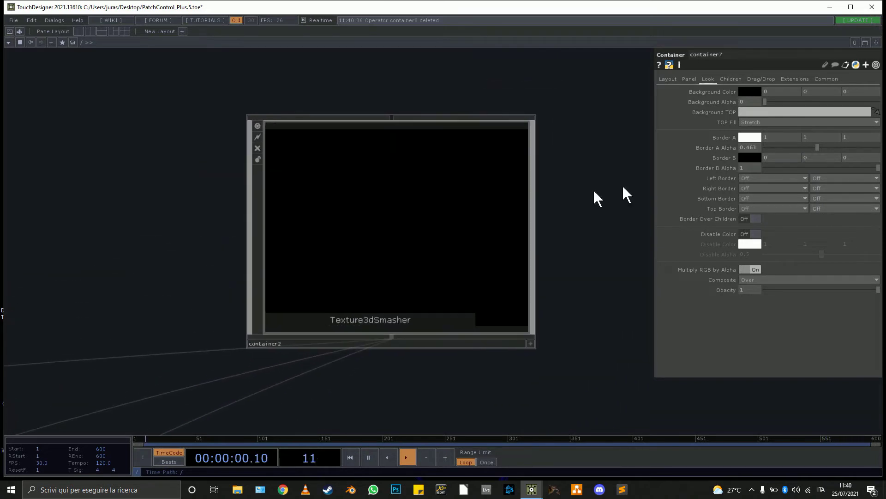
{"action": "left_click", "coordinate": [668, 79]}
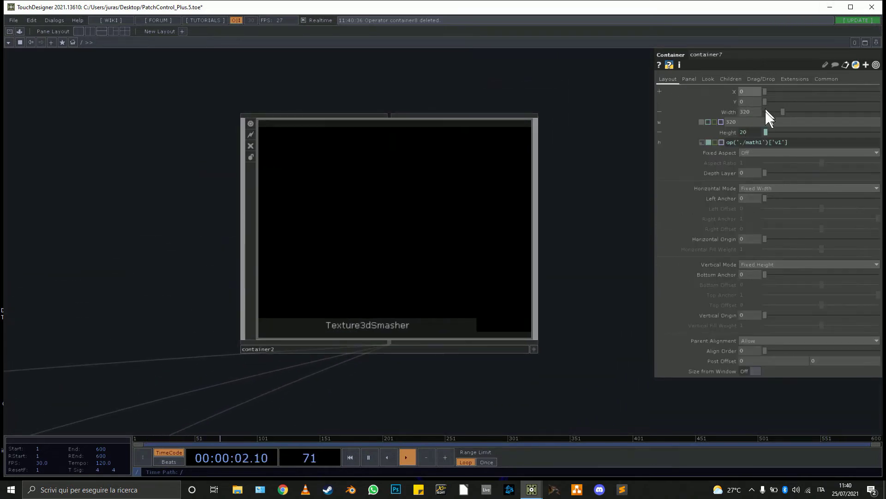
{"action": "left_click", "coordinate": [372, 298]}
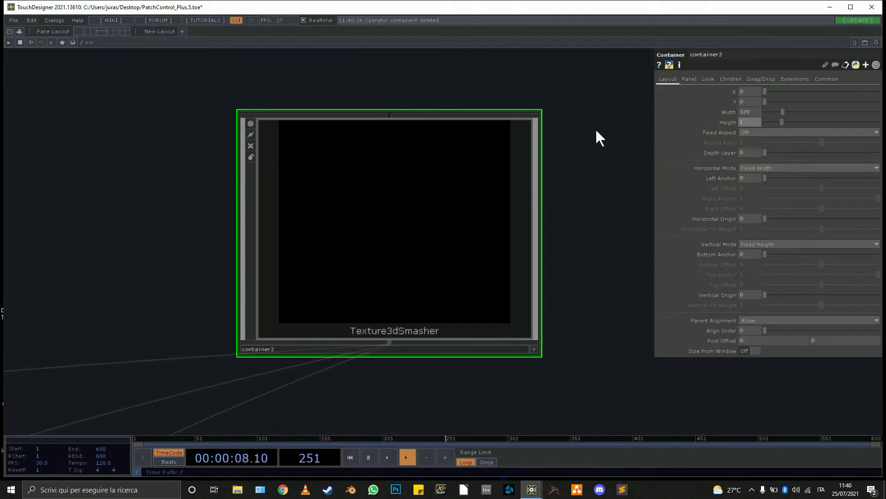
{"action": "type", "text": "1080"}
{"action": "key", "text": "Return"}
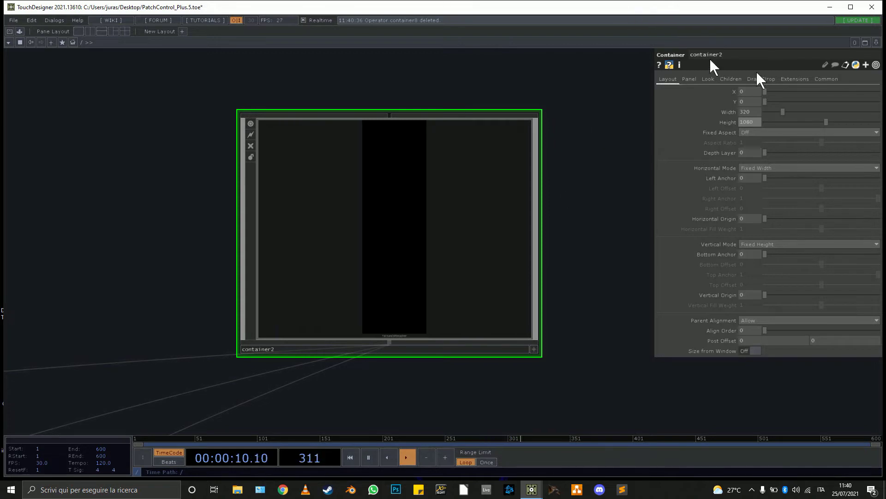
{"action": "type", "text": "/2"}
{"action": "key", "text": "Return"}
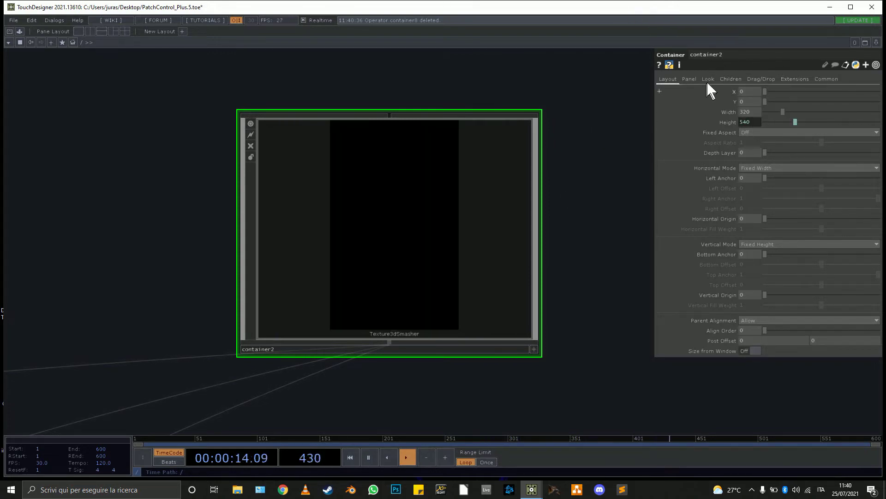
Set the alignment of container2's children to Top to Bottom.
{"action": "left_click", "coordinate": [730, 79]}
{"action": "left_click", "coordinate": [775, 92]}
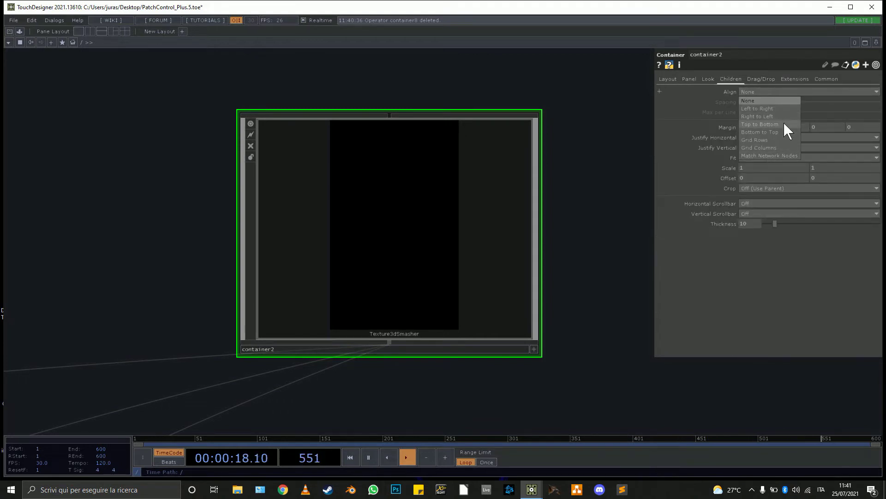
{"action": "left_click", "coordinate": [783, 123]}
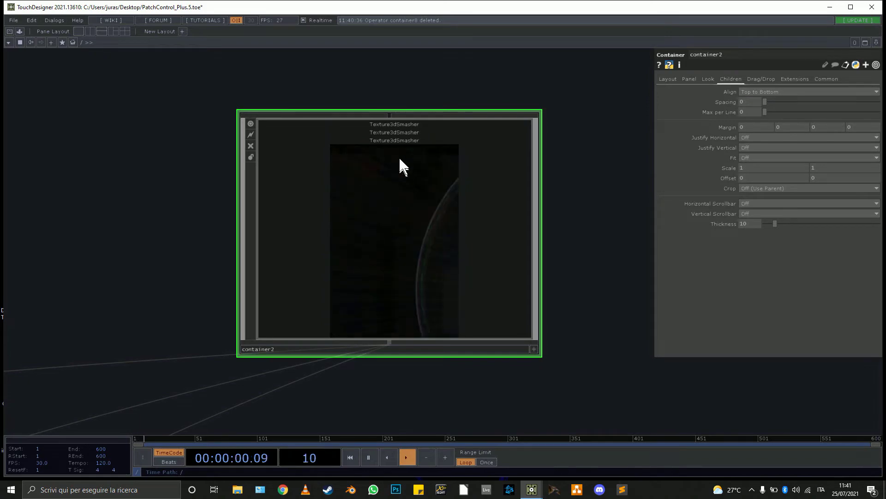
Enter container7 and turn off the panel display of its Tox component.
{"action": "middle_click_drag", "start_coordinate": [436, 324], "coordinate": [380, 319]}
{"action": "left_click_drag", "start_coordinate": [421, 347], "coordinate": [455, 151]}
{"action": "left_click", "coordinate": [307, 267]}
{"action": "key", "text": "i"}
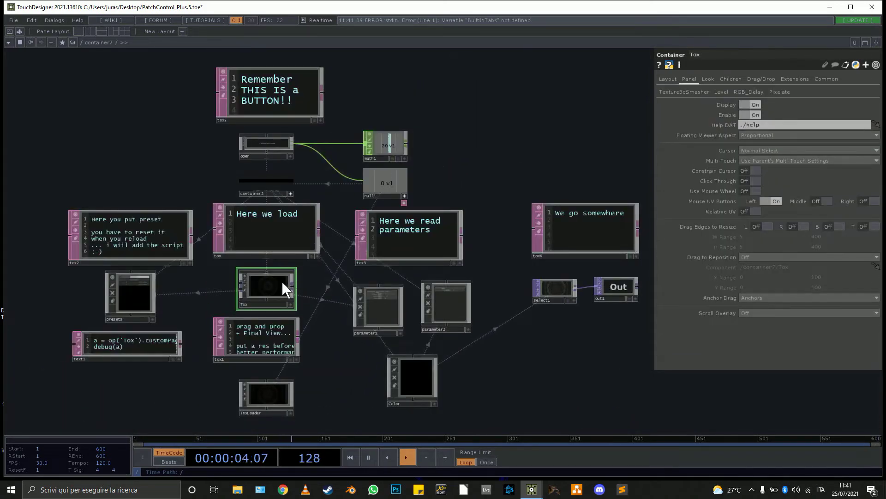
{"action": "left_click", "coordinate": [276, 395]}
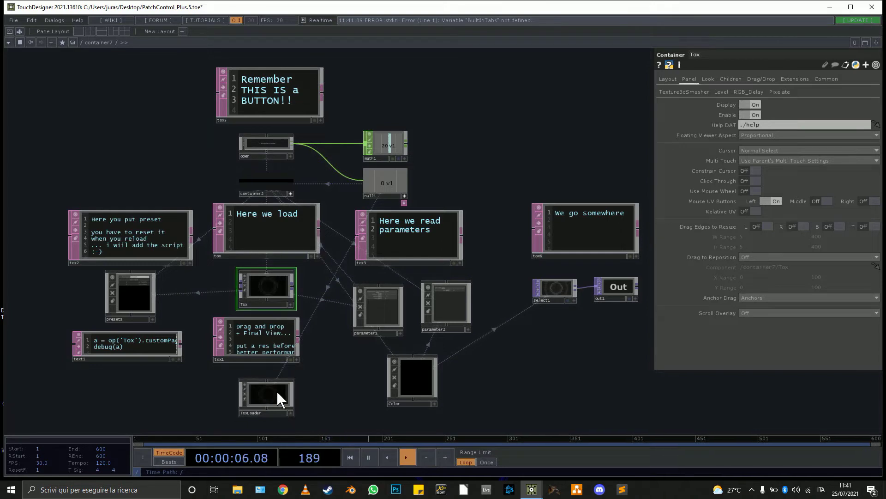
{"action": "left_click", "coordinate": [269, 286]}
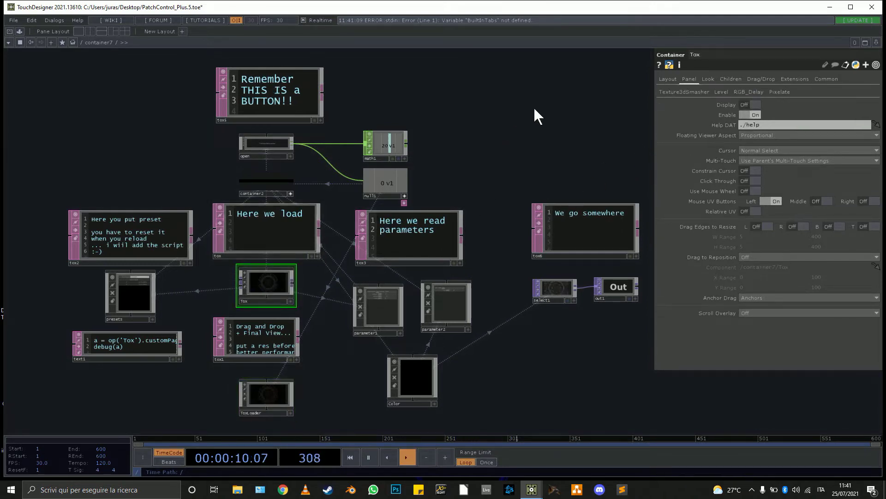
Enter container5, turn off its Tox component's panel display, and return to the root network.
{"action": "key", "text": "u"}
{"action": "left_click", "coordinate": [302, 222]}
{"action": "key", "text": "i"}
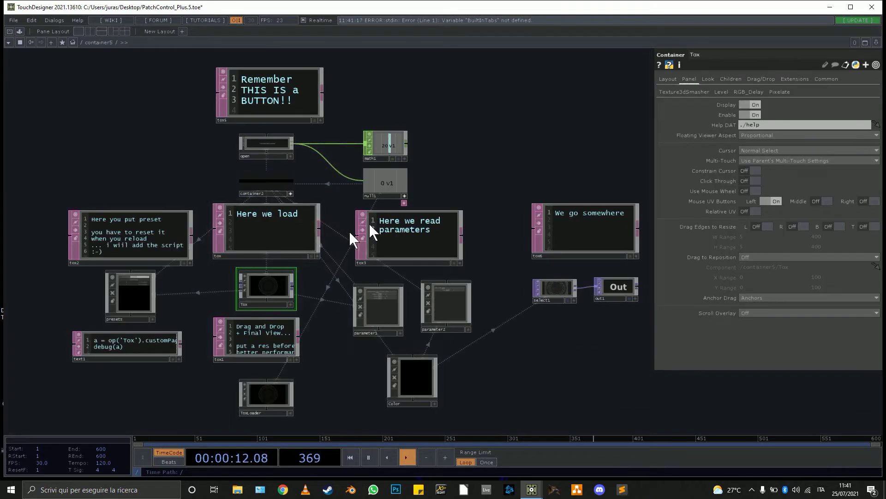
{"action": "key", "text": "u"}
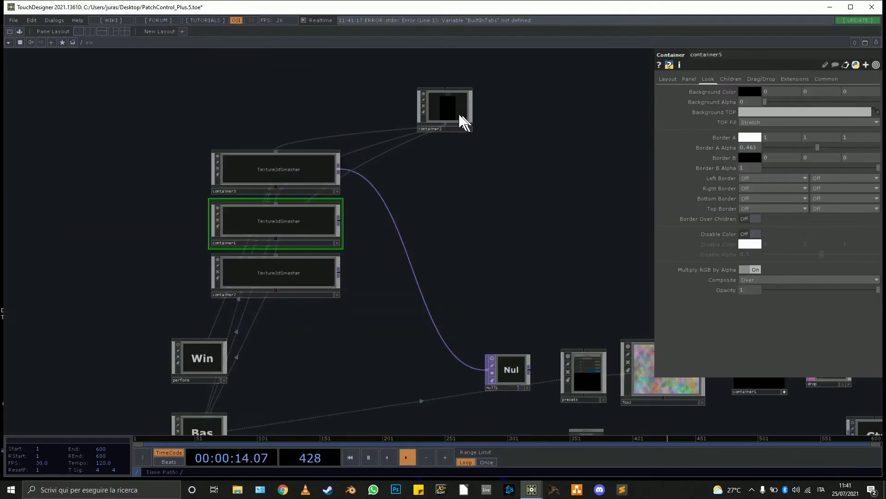
Set the spacing between container2's children to about 3.7.
{"action": "scroll", "coordinate": [457, 110], "scroll_direction": "up", "scroll_amount": 5}
{"action": "left_click_drag", "start_coordinate": [511, 92], "coordinate": [412, 326]}
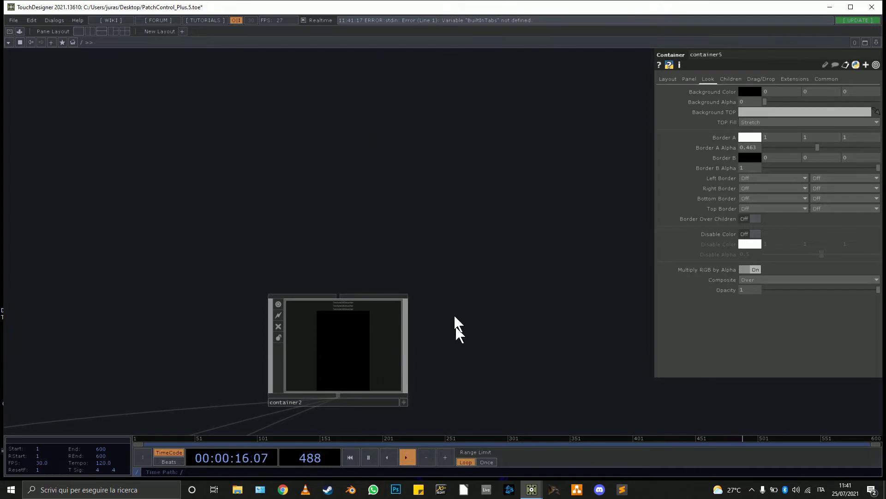
{"action": "left_click_drag", "start_coordinate": [358, 429], "coordinate": [353, 382]}
{"action": "scroll", "coordinate": [356, 361], "scroll_direction": "up", "scroll_amount": 6}
{"action": "scroll", "coordinate": [480, 251], "scroll_direction": "down", "scroll_amount": 1}
{"action": "scroll", "coordinate": [501, 241], "scroll_direction": "down", "scroll_amount": 1}
{"action": "left_click_drag", "start_coordinate": [514, 252], "coordinate": [499, 342]}
{"action": "scroll", "coordinate": [348, 183], "scroll_direction": "up", "scroll_amount": 4}
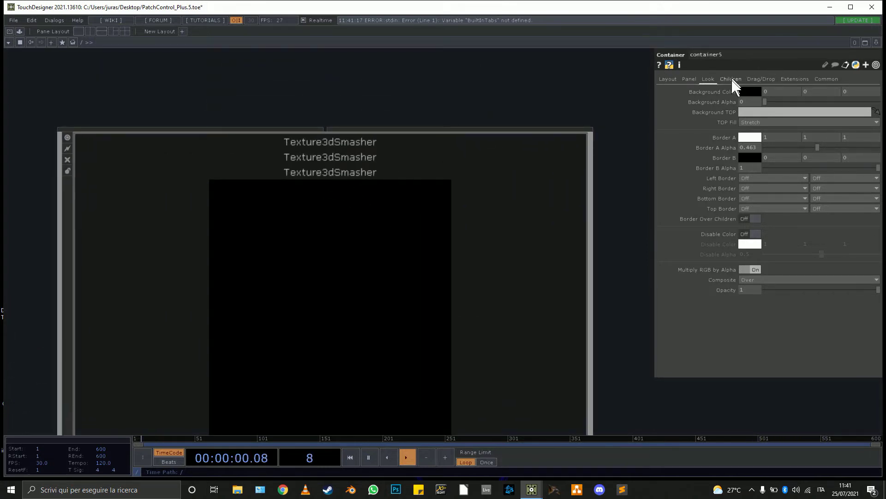
{"action": "left_click", "coordinate": [732, 79]}
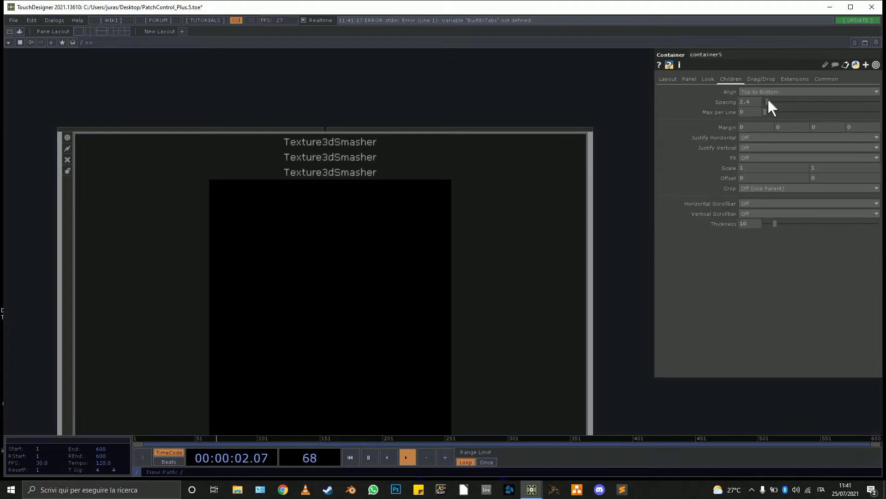
{"action": "left_click", "coordinate": [452, 210]}
{"action": "left_click_drag", "start_coordinate": [765, 99], "coordinate": [770, 100]}
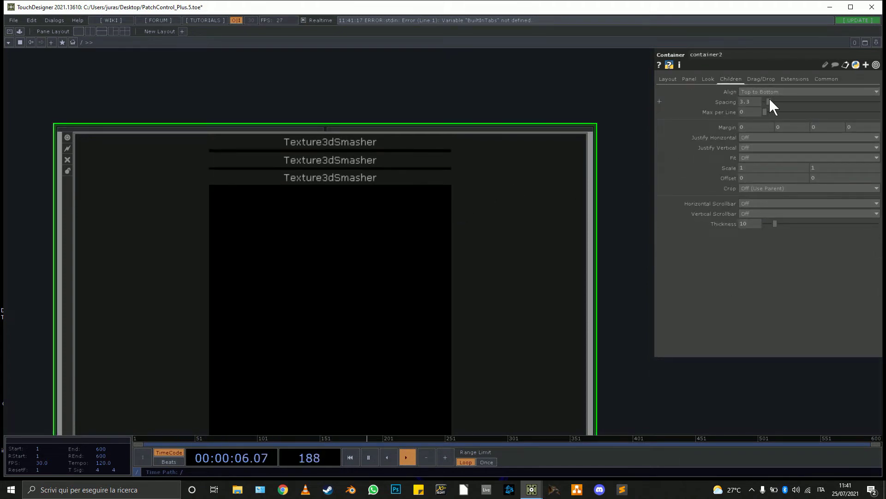
View container2 in a floating window and test expanding its Texture3dSmasher sections.
{"action": "left_click_drag", "start_coordinate": [606, 236], "coordinate": [605, 109]}
{"action": "middle_click_drag", "start_coordinate": [605, 109], "coordinate": [580, 295]}
{"action": "right_click", "coordinate": [483, 144]}
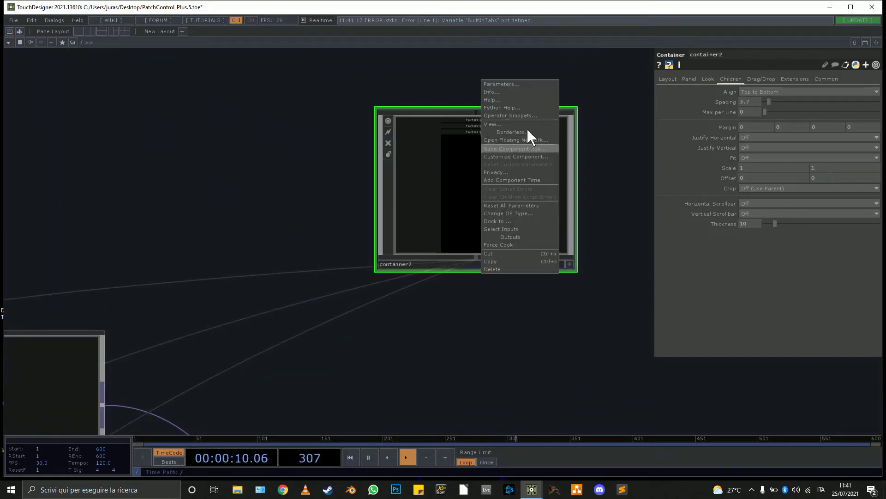
{"action": "left_click", "coordinate": [530, 125]}
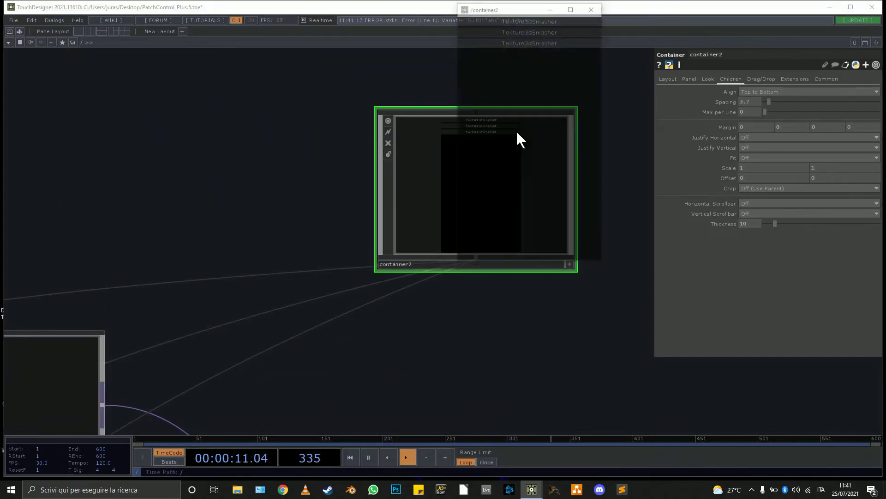
{"action": "left_click", "coordinate": [526, 42]}
{"action": "left_click", "coordinate": [537, 28]}
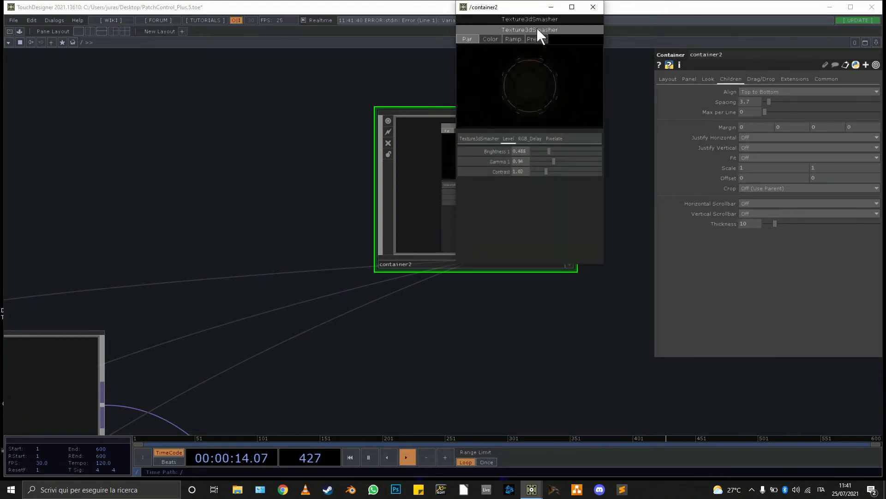
{"action": "left_click", "coordinate": [549, 19]}
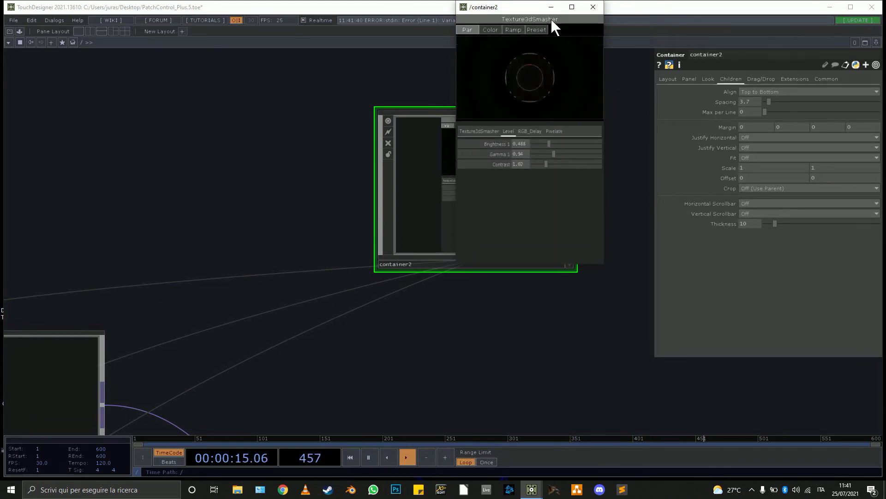
Turn on container2's vertical scrollbar and scroll down through the expanded sections in its floating window.
{"action": "left_click", "coordinate": [775, 213]}
{"action": "left_click", "coordinate": [763, 230]}
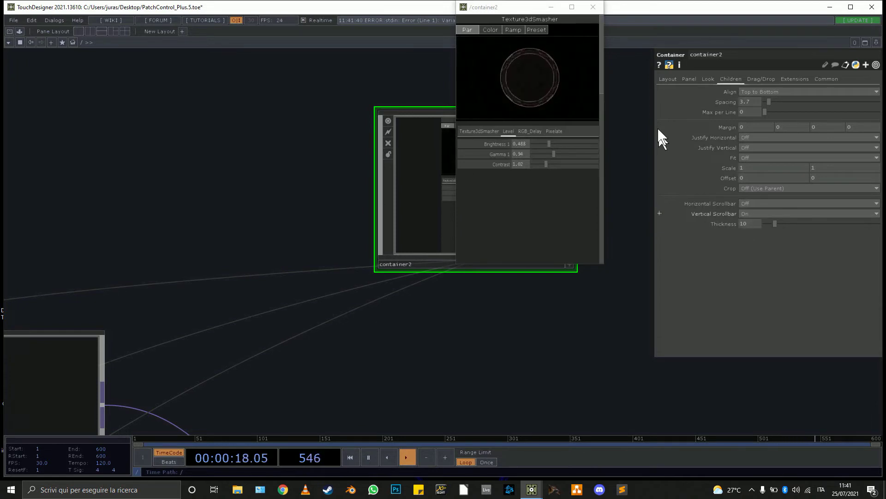
{"action": "left_click_drag", "start_coordinate": [600, 81], "coordinate": [593, 240]}
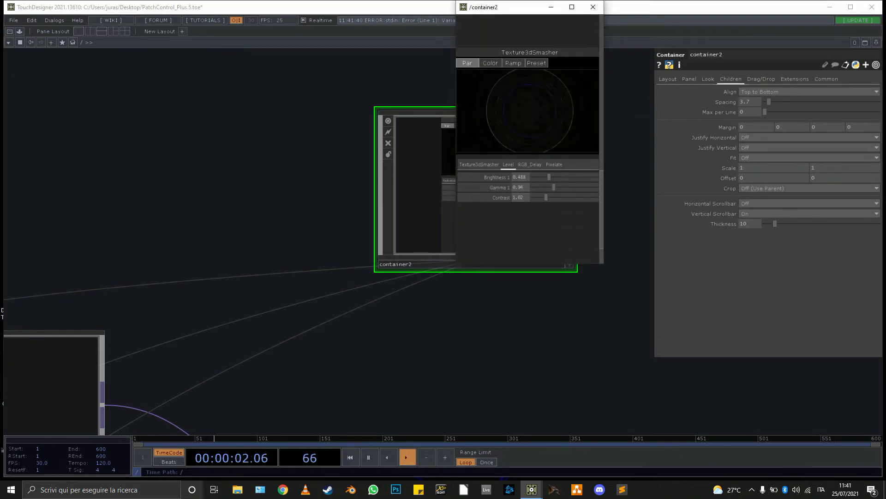
Open the Desktop folder in File Explorer and browse to its TouchDesigner component files.
{"action": "left_click", "coordinate": [246, 488]}
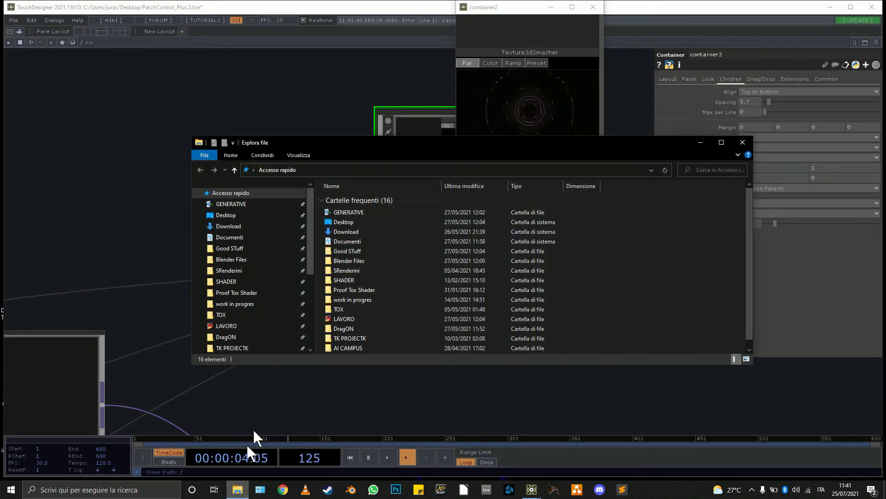
{"action": "left_click", "coordinate": [244, 215]}
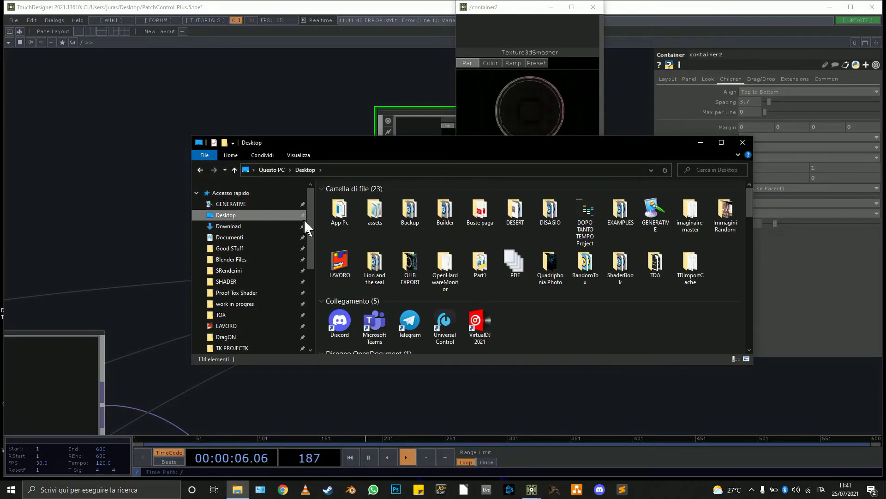
{"action": "scroll", "coordinate": [394, 262], "scroll_direction": "down", "scroll_amount": 10}
{"action": "scroll", "coordinate": [397, 263], "scroll_direction": "up", "scroll_amount": 5}
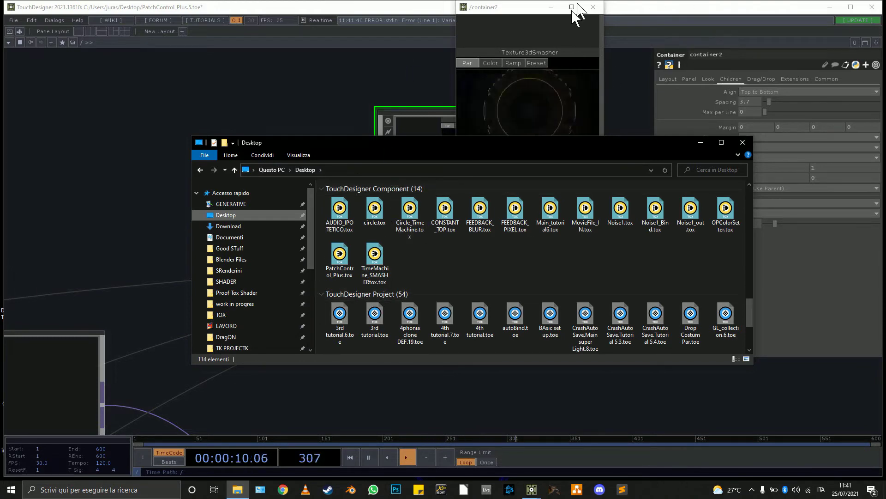
Check the scrolling of container2's floating window, and close both that window and File Explorer.
{"action": "left_click_drag", "start_coordinate": [521, 9], "coordinate": [69, 26]}
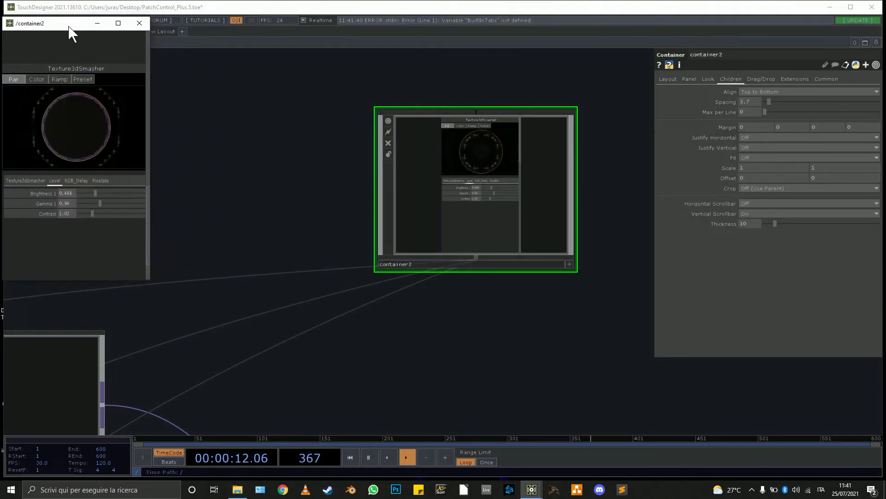
{"action": "scroll", "coordinate": [83, 104], "scroll_direction": "down", "scroll_amount": 1}
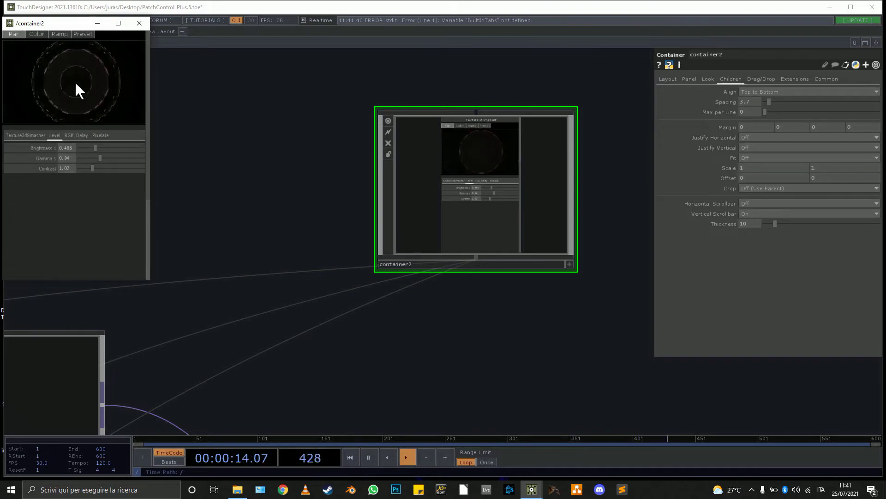
{"action": "left_click_drag", "start_coordinate": [73, 23], "coordinate": [424, 116]}
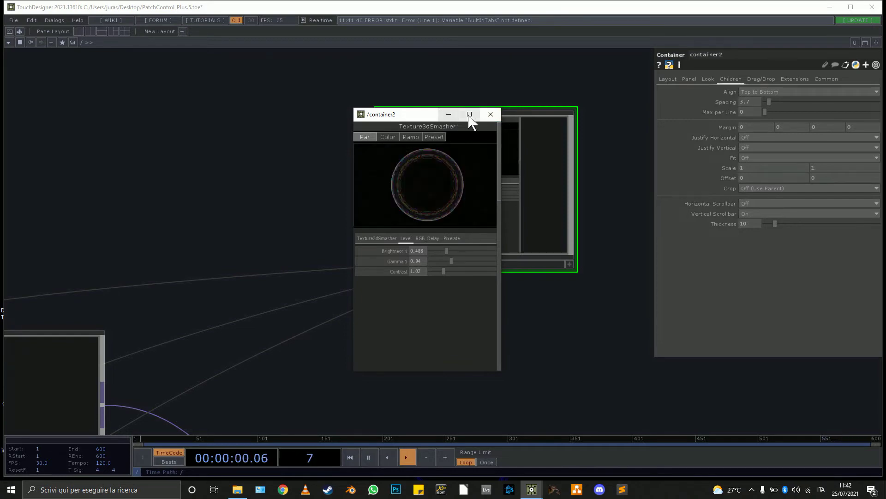
{"action": "left_click", "coordinate": [490, 115]}
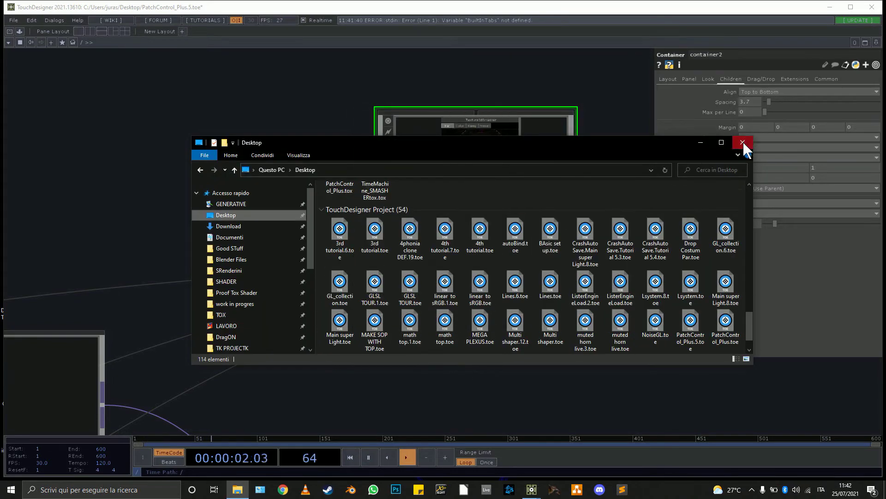
{"action": "left_click", "coordinate": [744, 144]}
Delete the three stacked Tox control containers from the root network.
{"action": "middle_click_drag", "start_coordinate": [455, 235], "coordinate": [468, 398]}
{"action": "left_click_drag", "start_coordinate": [475, 252], "coordinate": [508, 158]}
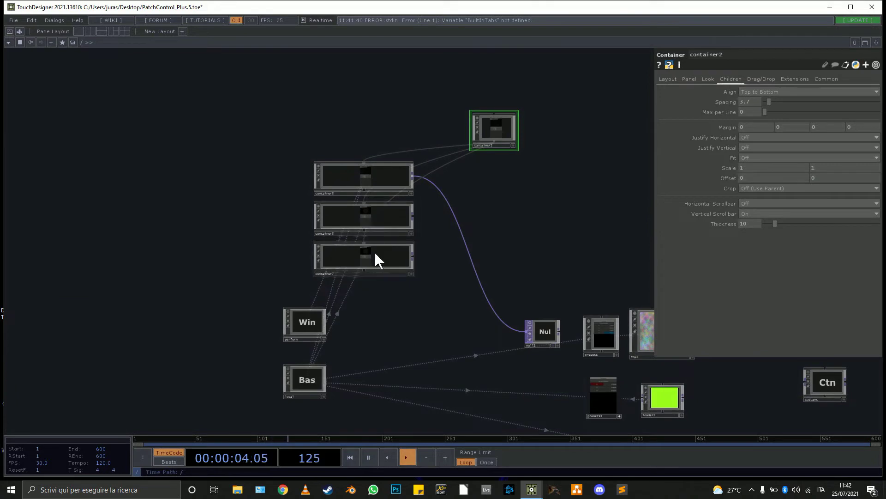
{"action": "left_click", "coordinate": [374, 252]}
{"action": "key", "text": "Delete"}
{"action": "left_click", "coordinate": [365, 213]}
{"action": "key", "text": "Delete"}
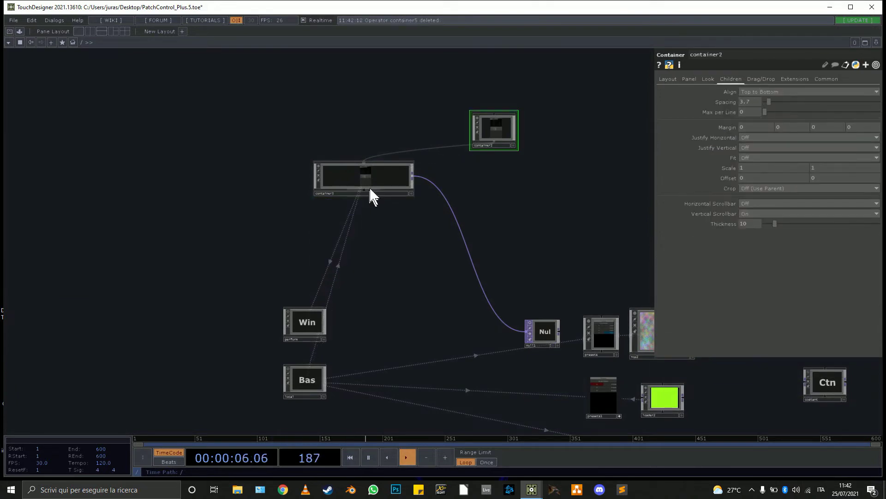
{"action": "left_click", "coordinate": [370, 183]}
{"action": "key", "text": "Delete"}
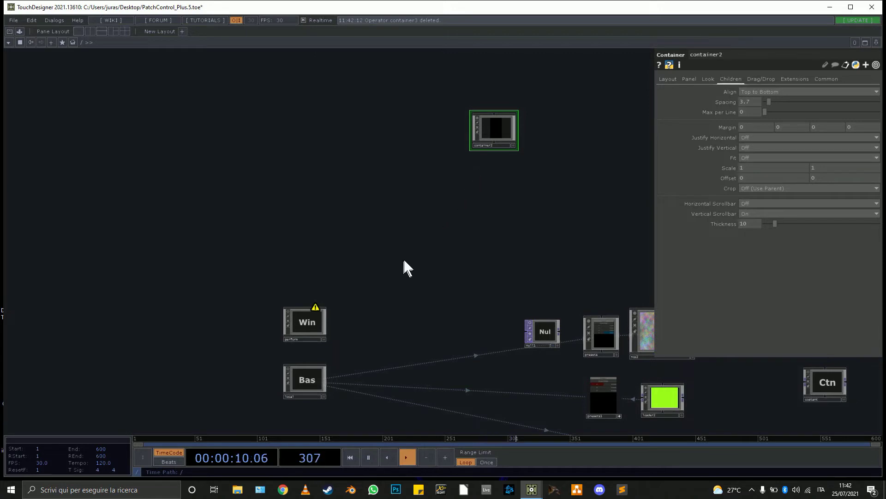
Restore the deleted container3 and delete container2 from the root network.
{"action": "key", "text": "ctrl+z"}
{"action": "left_click_drag", "start_coordinate": [354, 125], "coordinate": [496, 129]}
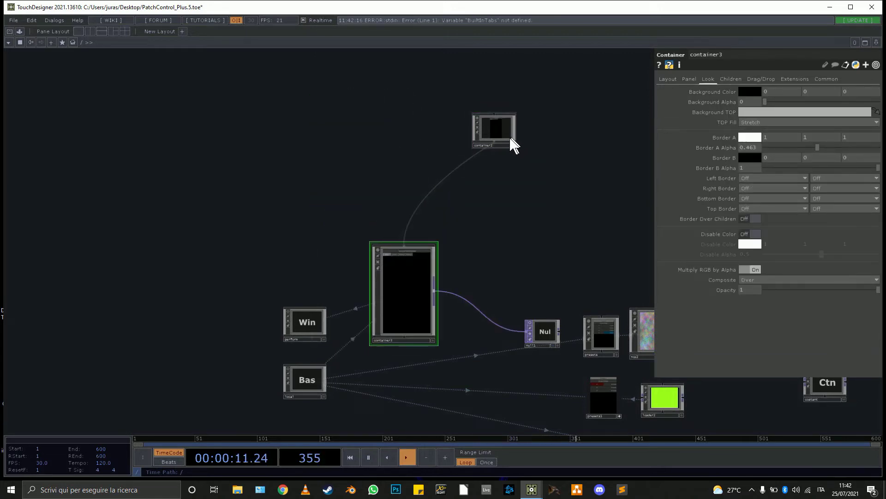
{"action": "left_click", "coordinate": [497, 129]}
{"action": "key", "text": "Delete"}
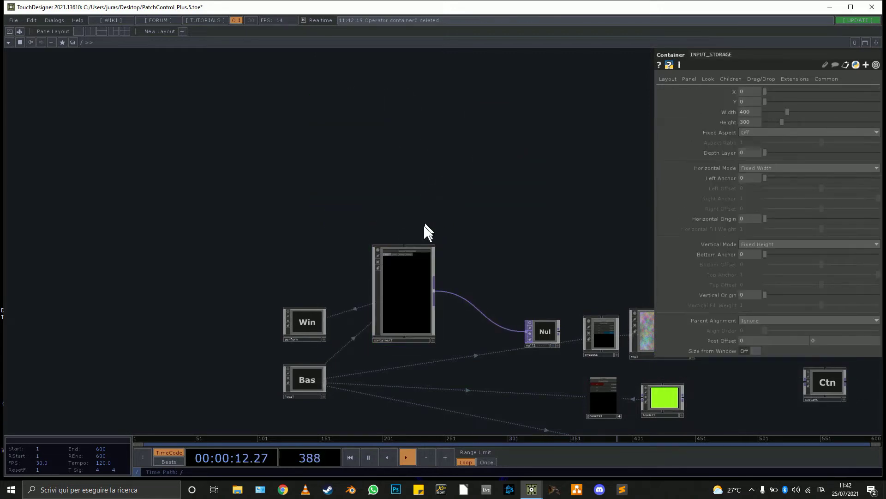
Enter container3 to review its internal network around the Tox component, and return to the root network.
{"action": "scroll", "coordinate": [406, 305], "scroll_direction": "up", "scroll_amount": 5}
{"action": "left_click", "coordinate": [400, 291]}
{"action": "scroll", "coordinate": [400, 292], "scroll_direction": "up", "scroll_amount": 2}
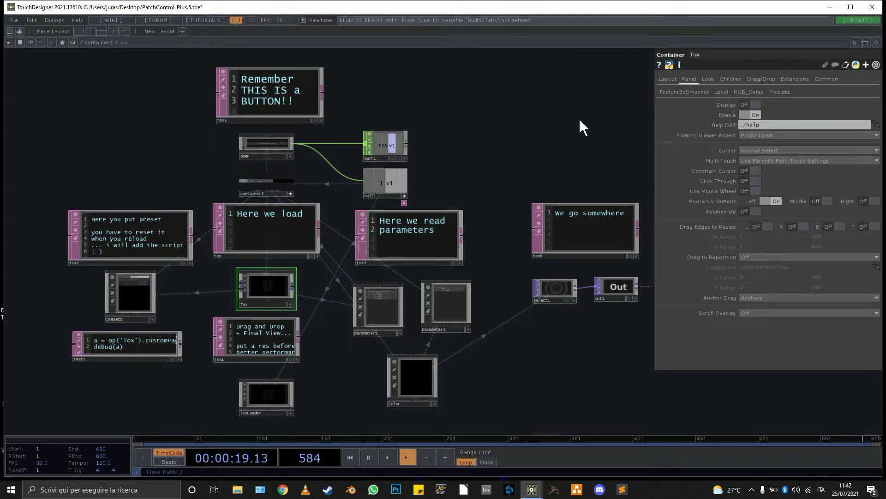
{"action": "scroll", "coordinate": [568, 119], "scroll_direction": "down", "scroll_amount": 2}
{"action": "scroll", "coordinate": [469, 382], "scroll_direction": "down", "scroll_amount": 5}
Examine the ADSR_Lookup, sCurve, COMPOSITOR and COLOR components and follow the COLOR output chain to null2.
{"action": "left_click_drag", "start_coordinate": [477, 389], "coordinate": [372, 136]}
{"action": "scroll", "coordinate": [338, 237], "scroll_direction": "up", "scroll_amount": 5}
{"action": "scroll", "coordinate": [337, 243], "scroll_direction": "up", "scroll_amount": 3}
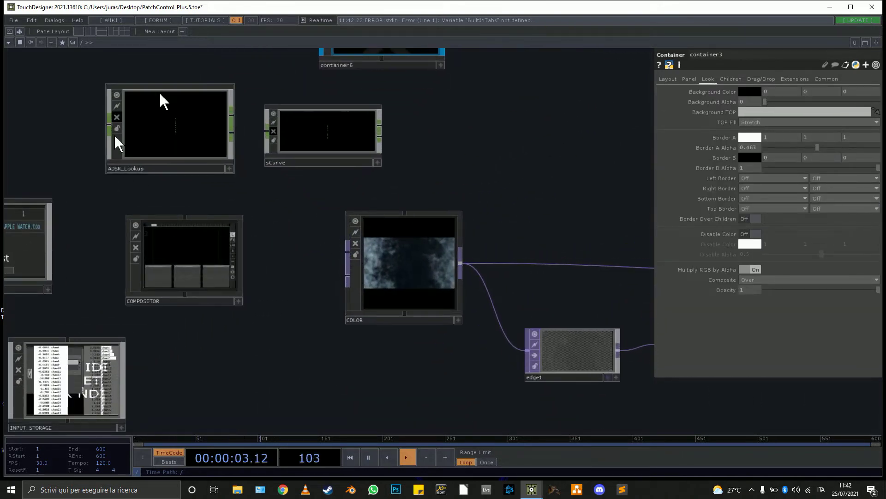
{"action": "left_click_drag", "start_coordinate": [158, 356], "coordinate": [112, 342]}
{"action": "left_click", "coordinate": [200, 317]}
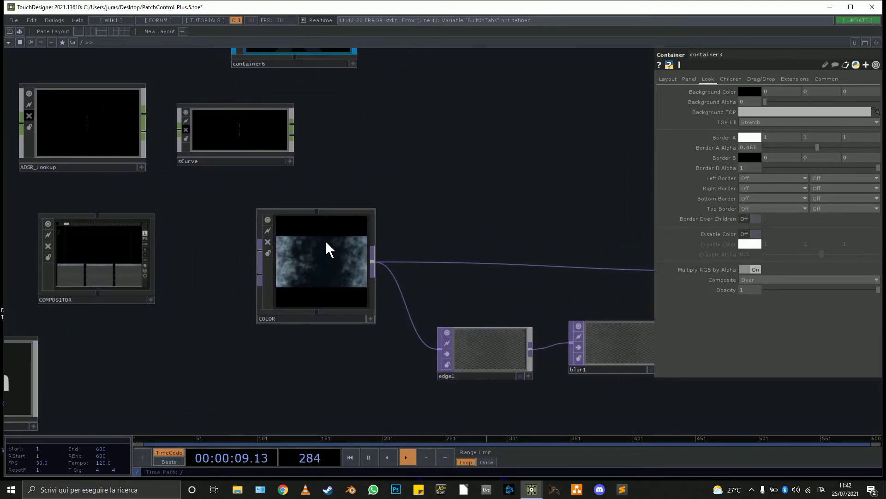
{"action": "left_click_drag", "start_coordinate": [460, 225], "coordinate": [332, 233]}
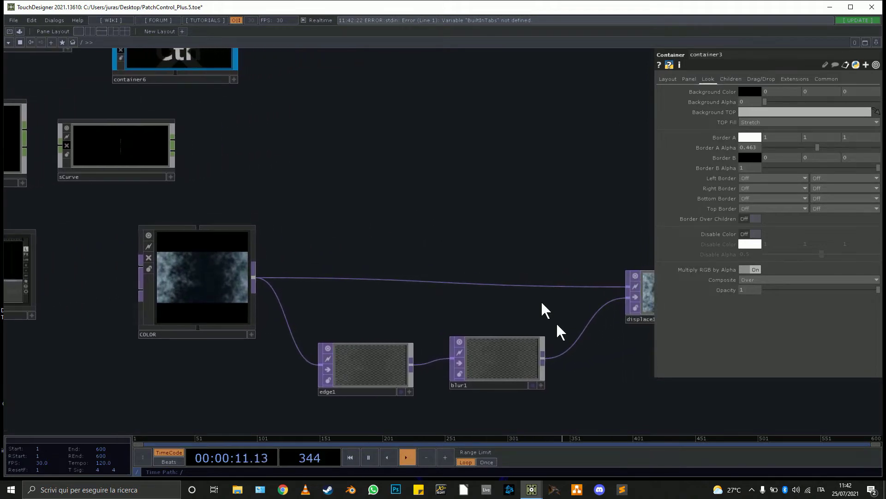
{"action": "left_click_drag", "start_coordinate": [594, 375], "coordinate": [274, 331]}
{"action": "left_click_drag", "start_coordinate": [432, 312], "coordinate": [265, 314]}
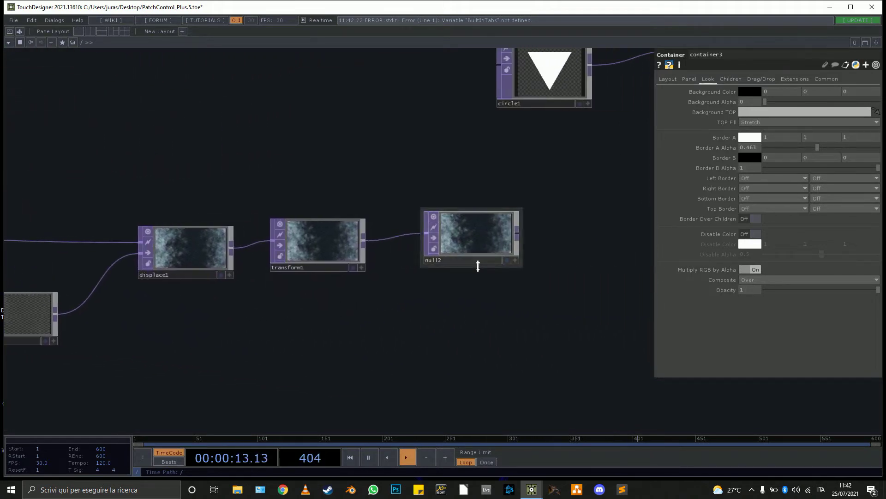
Display null2's output as the network background and hide the parameter window.
{"action": "left_click", "coordinate": [507, 260]}
{"action": "scroll", "coordinate": [422, 277], "scroll_direction": "down", "scroll_amount": 5}
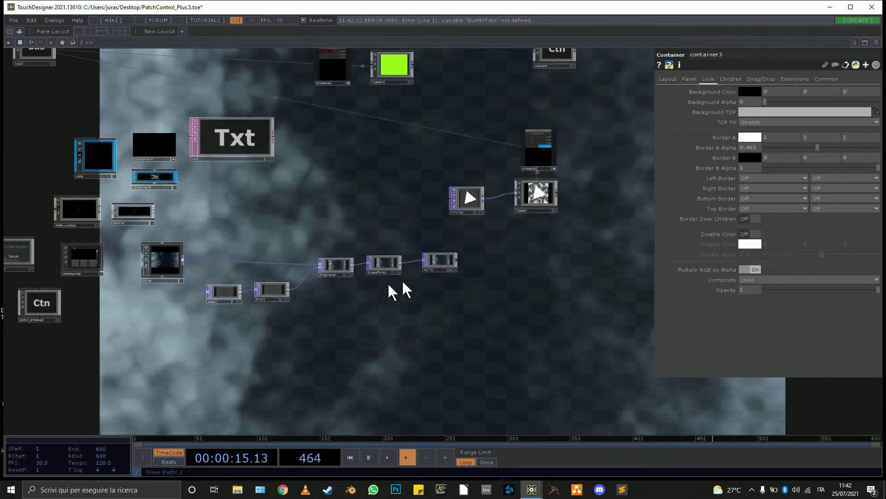
{"action": "left_click_drag", "start_coordinate": [339, 309], "coordinate": [528, 327]}
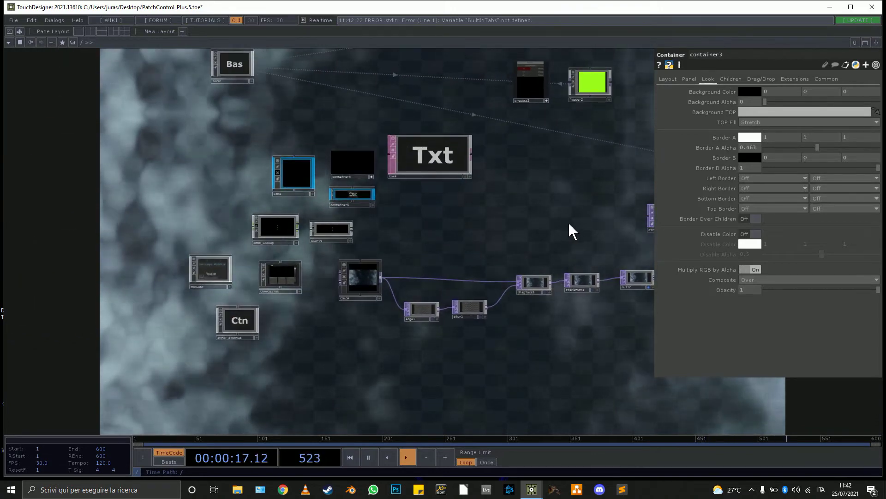
{"action": "key", "text": "p"}
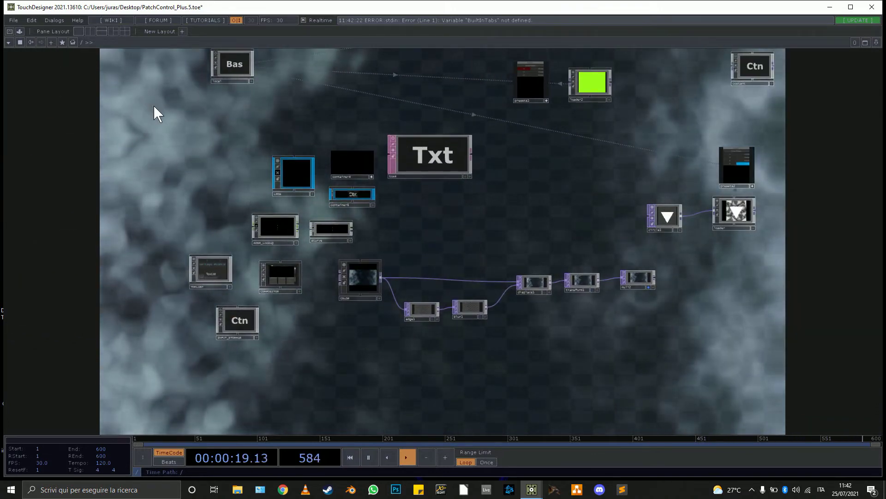
View null2's output in a floating window, reposition that window over the network, and close it.
{"action": "right_click", "coordinate": [644, 284]}
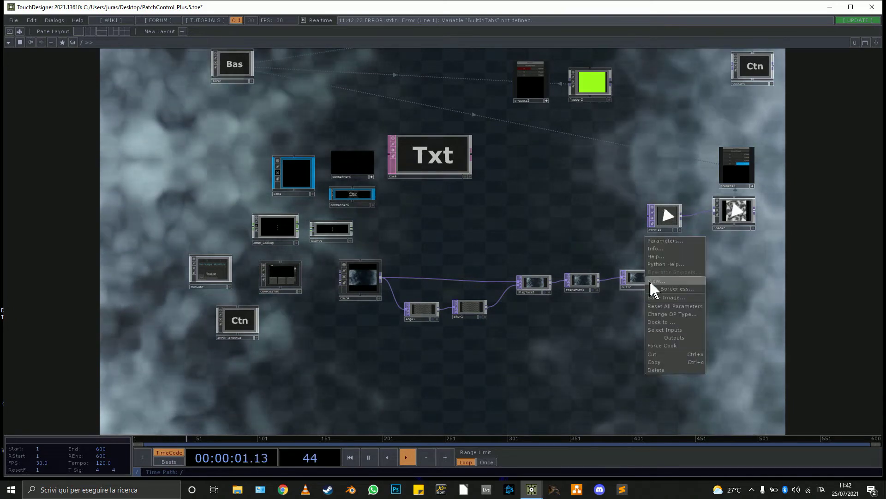
{"action": "left_click", "coordinate": [658, 291]}
{"action": "left_click_drag", "start_coordinate": [523, 117], "coordinate": [384, 65]}
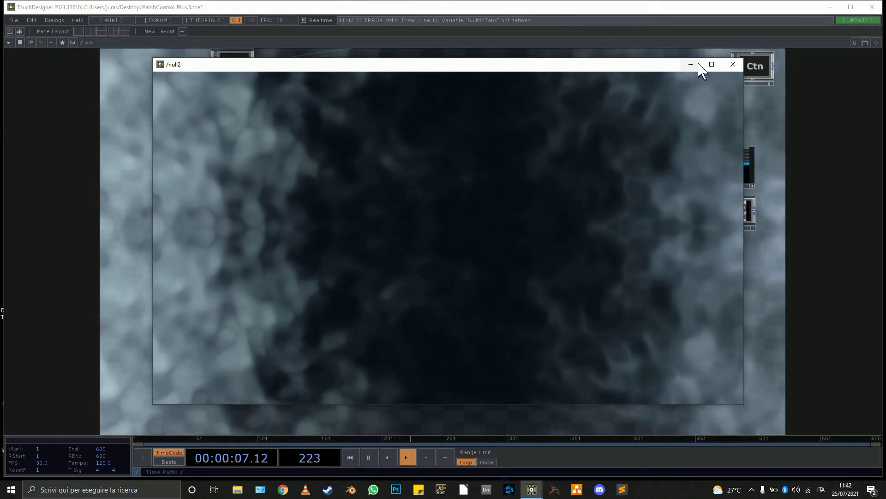
{"action": "left_click", "coordinate": [733, 64]}
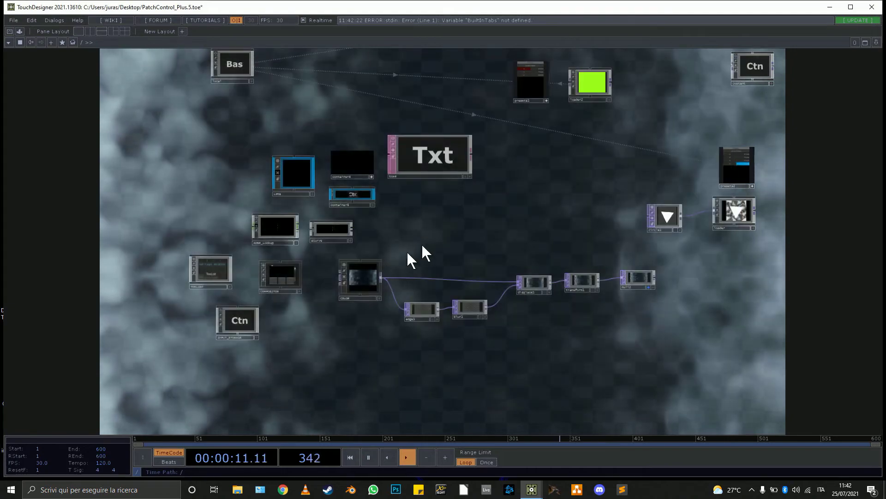
Examine the COLOR component with its edge and blur branch and the surrounding root network.
{"action": "scroll", "coordinate": [331, 278], "scroll_direction": "up", "scroll_amount": 3}
{"action": "scroll", "coordinate": [330, 279], "scroll_direction": "up", "scroll_amount": 5}
{"action": "scroll", "coordinate": [495, 258], "scroll_direction": "down", "scroll_amount": 2}
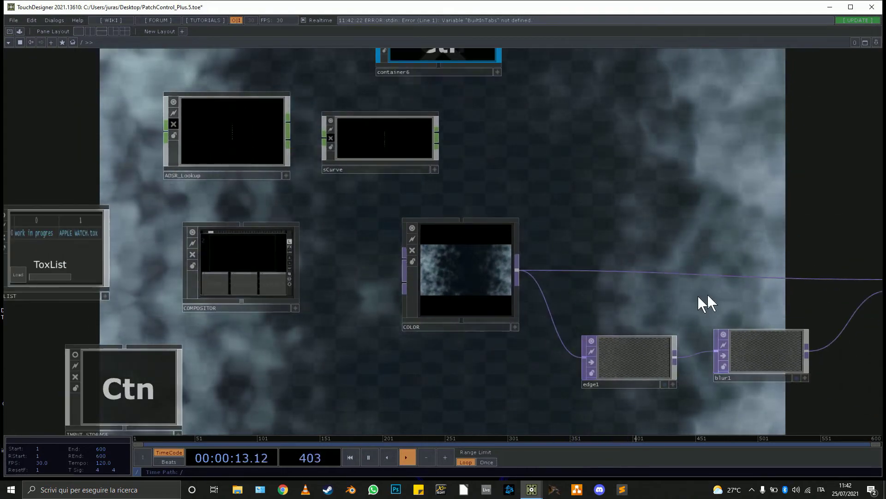
{"action": "left_click_drag", "start_coordinate": [539, 326], "coordinate": [402, 365]}
{"action": "scroll", "coordinate": [366, 380], "scroll_direction": "down", "scroll_amount": 5}
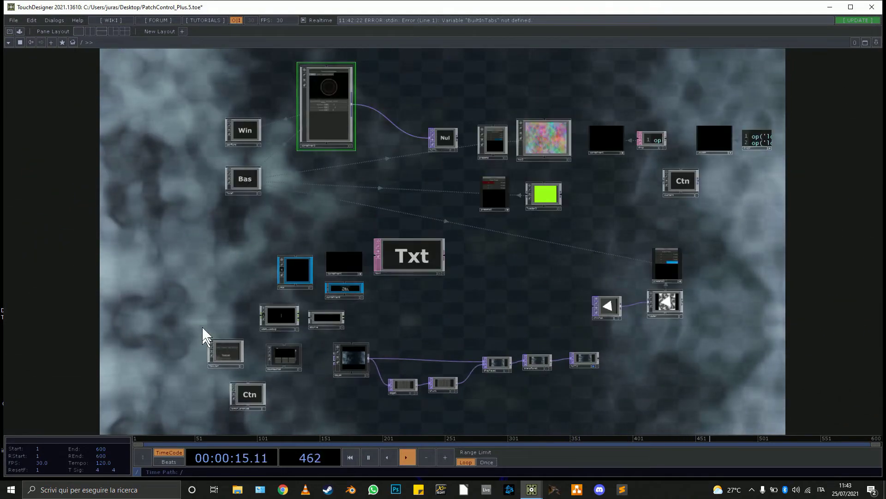
{"action": "scroll", "coordinate": [331, 368], "scroll_direction": "up", "scroll_amount": 10}
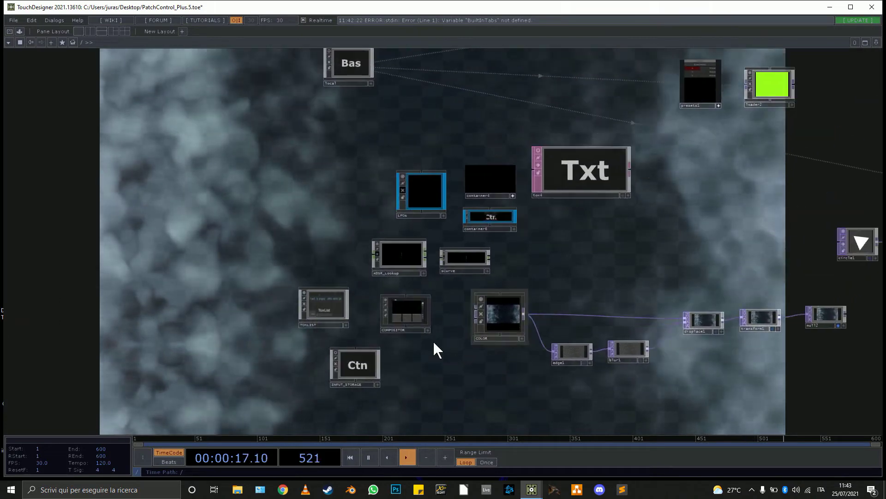
Browse the tox files with the slider in the TOXLIST component, ending on Iq Primitive.tox.
{"action": "left_click", "coordinate": [464, 312]}
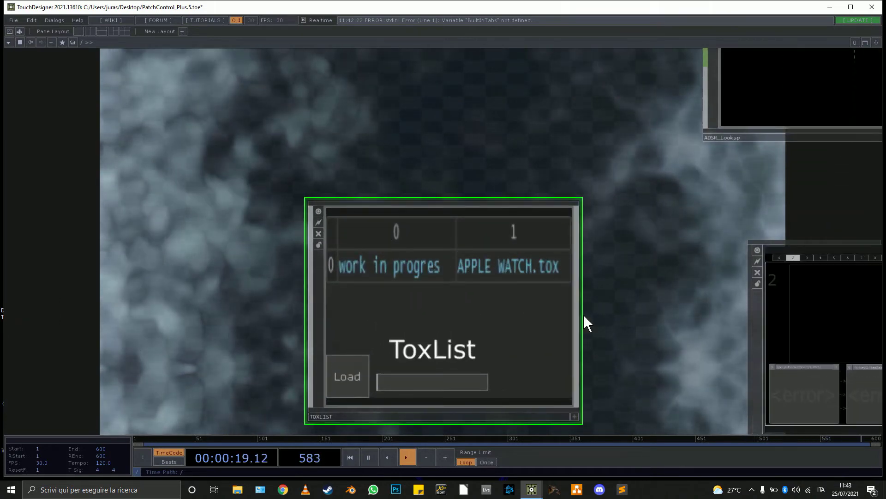
{"action": "left_click_drag", "start_coordinate": [630, 334], "coordinate": [253, 289]}
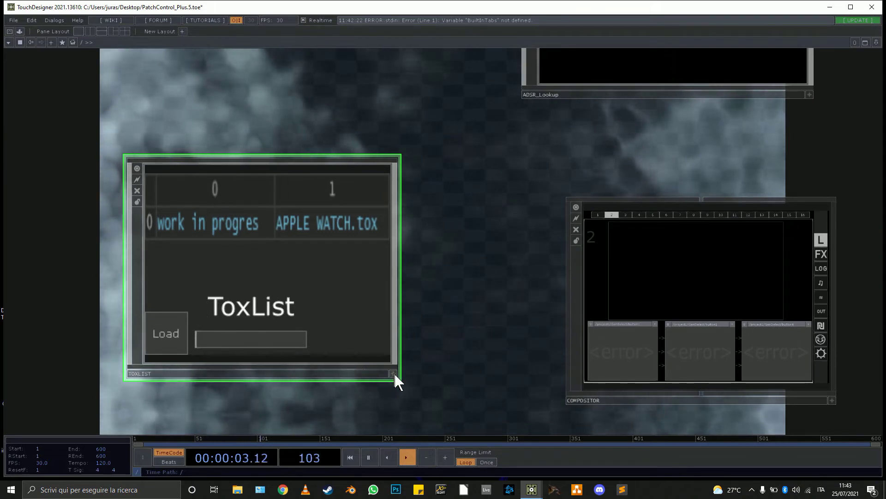
{"action": "left_click_drag", "start_coordinate": [200, 349], "coordinate": [254, 362]}
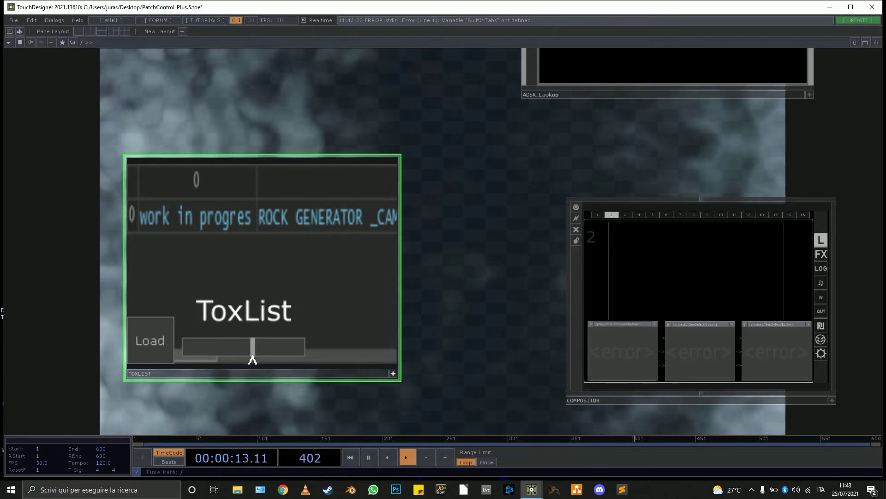
{"action": "left_click_drag", "start_coordinate": [252, 354], "coordinate": [209, 348]}
{"action": "scroll", "coordinate": [466, 298], "scroll_direction": "up", "scroll_amount": 2}
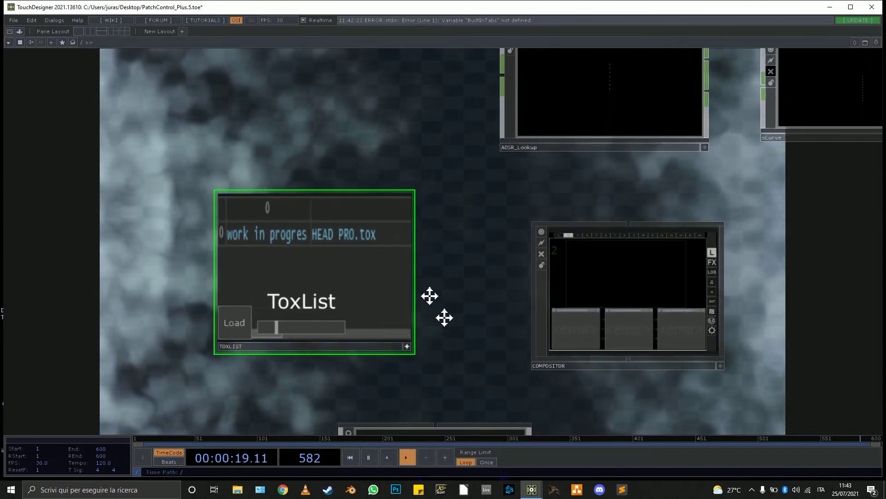
{"action": "left_click_drag", "start_coordinate": [430, 295], "coordinate": [371, 204]}
{"action": "mouse_move", "coordinate": [223, 248]}
{"action": "left_mouse_down"}
{"action": "mouse_move", "coordinate": [234, 247]}
{"action": "mouse_move", "coordinate": [209, 248]}
{"action": "mouse_move", "coordinate": [232, 247]}
{"action": "left_mouse_up"}
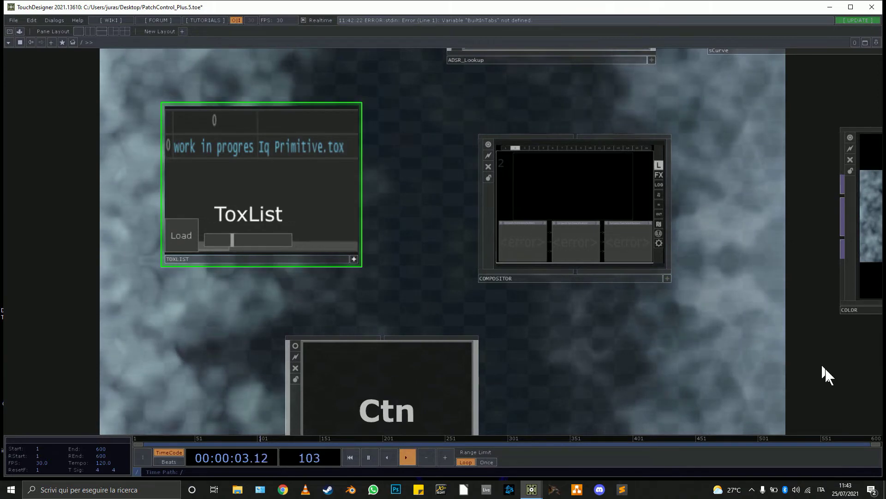
Enter the INPUT_STORAGE container and examine its input modules, focusing on the DMX one.
{"action": "left_click_drag", "start_coordinate": [583, 261], "coordinate": [457, 84]}
{"action": "left_click", "coordinate": [240, 245]}
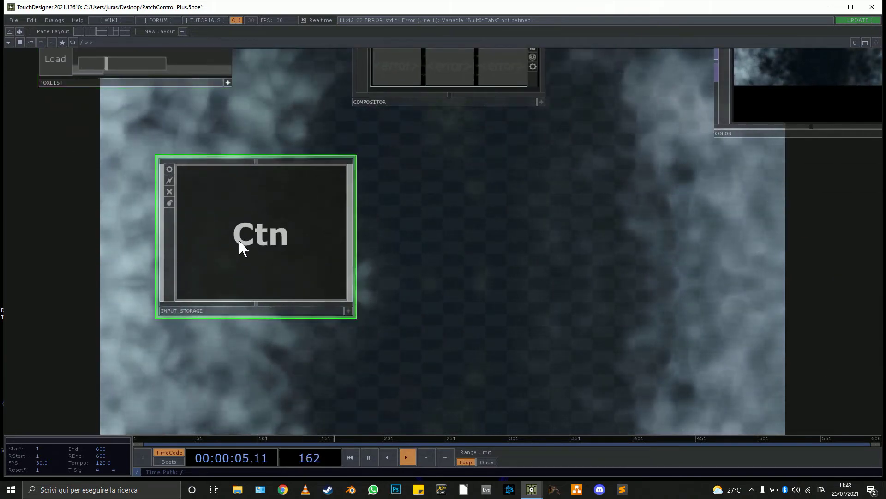
{"action": "key", "text": "i"}
{"action": "key", "text": "h"}
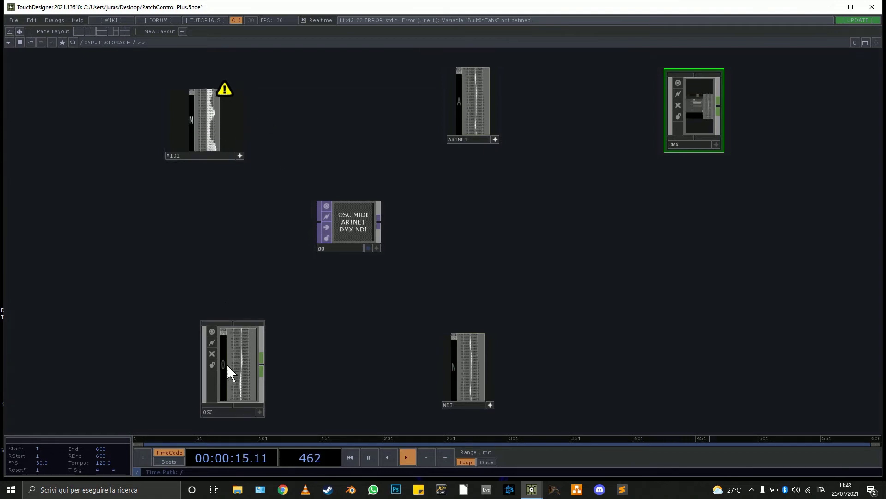
{"action": "scroll", "coordinate": [735, 93], "scroll_direction": "up", "scroll_amount": 10}
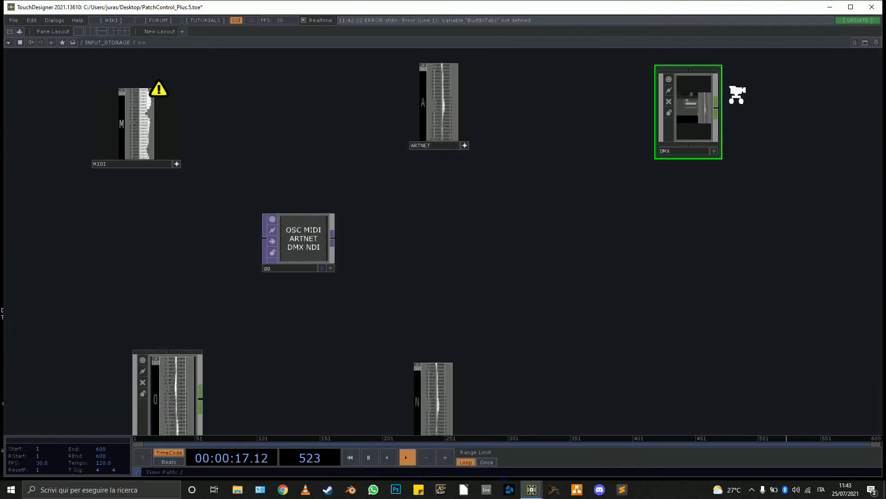
{"action": "left_click_drag", "start_coordinate": [830, 105], "coordinate": [612, 216]}
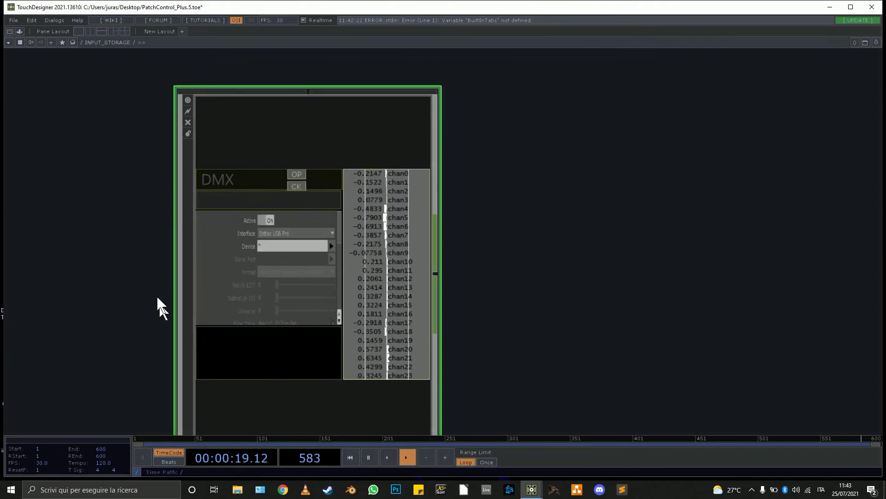
Leave the INPUT_STORAGE container and look over the root network around the COMPOSITOR and COLOR components.
{"action": "scroll", "coordinate": [560, 284], "scroll_direction": "down", "scroll_amount": 10}
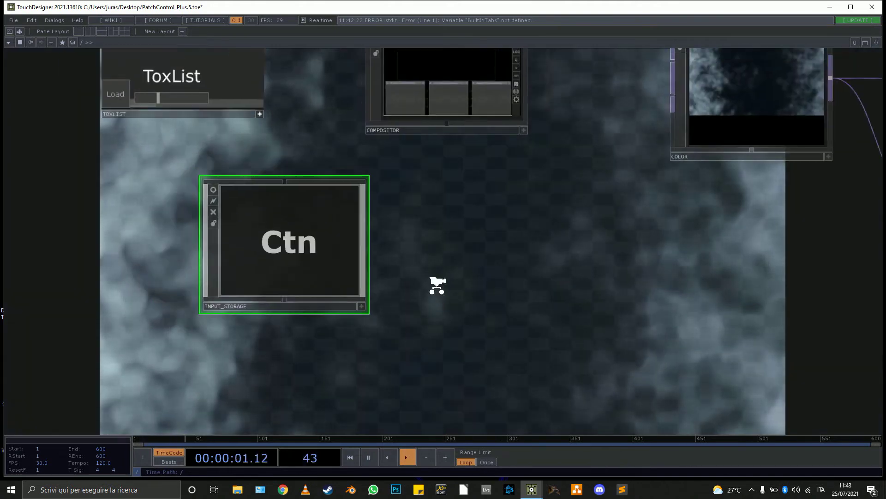
{"action": "scroll", "coordinate": [682, 254], "scroll_direction": "down", "scroll_amount": 3}
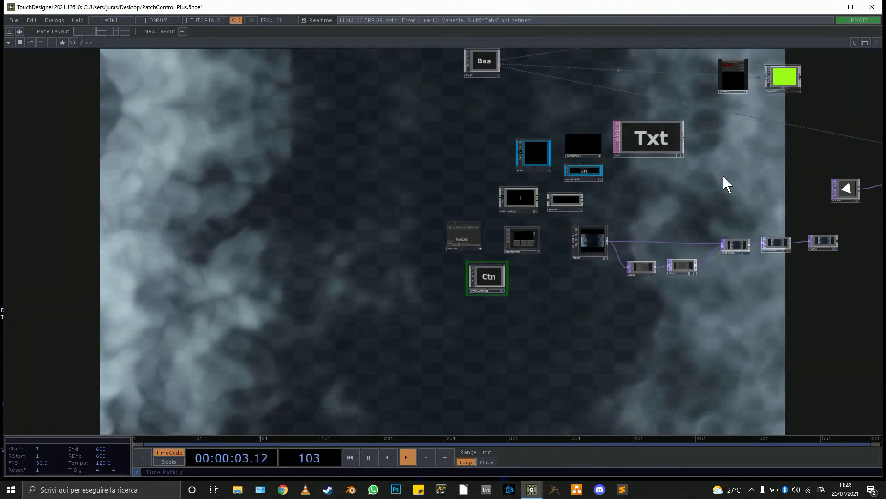
{"action": "left_click_drag", "start_coordinate": [726, 184], "coordinate": [290, 331]}
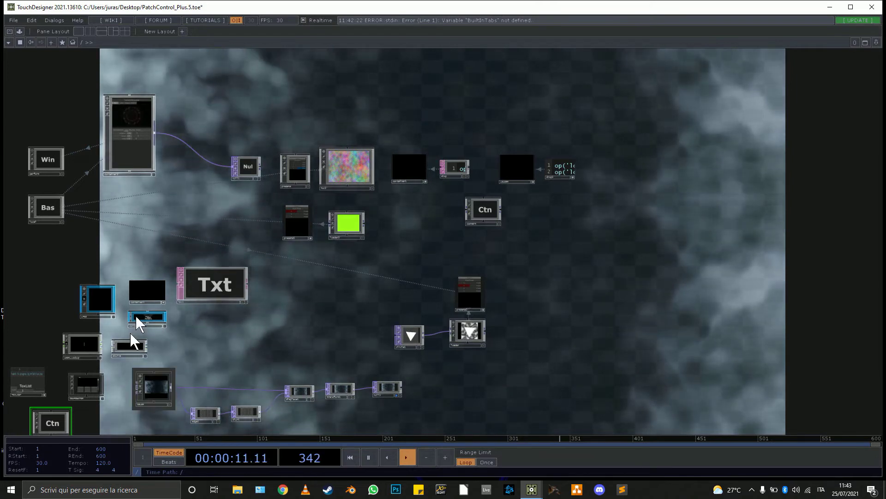
{"action": "left_click_drag", "start_coordinate": [342, 360], "coordinate": [494, 277]}
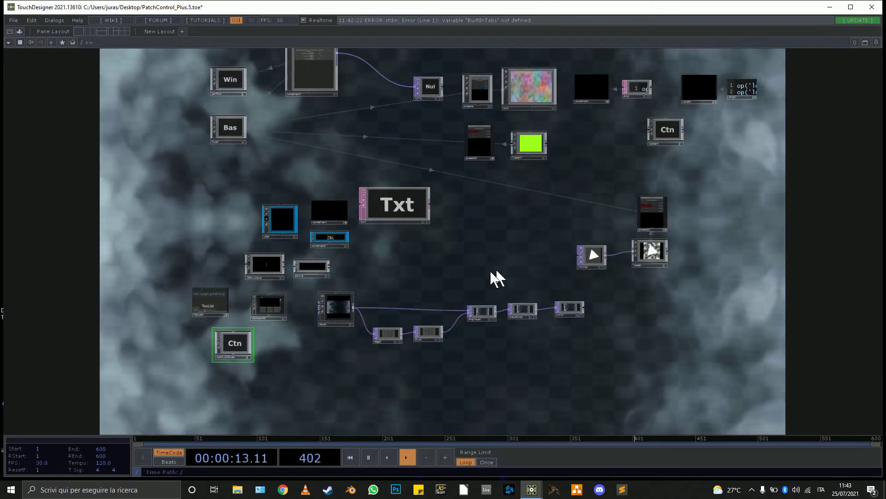
{"action": "scroll", "coordinate": [249, 305], "scroll_direction": "up", "scroll_amount": 15}
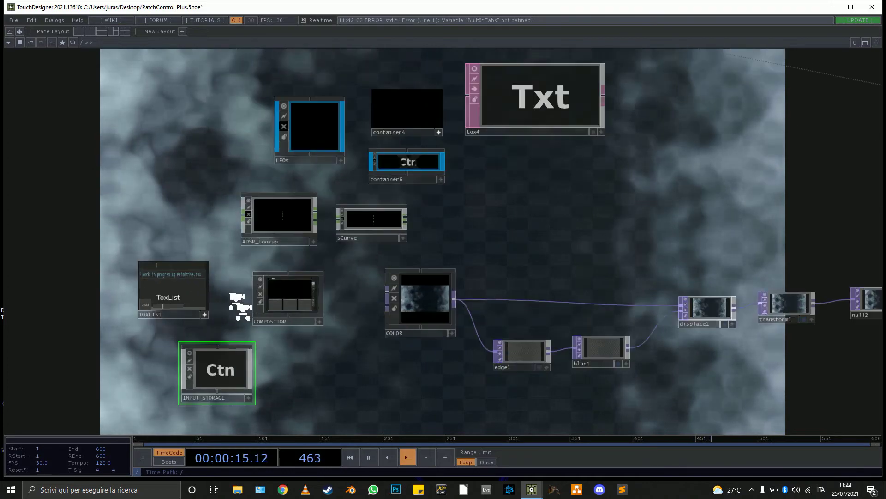
{"action": "scroll", "coordinate": [343, 218], "scroll_direction": "down", "scroll_amount": 6}
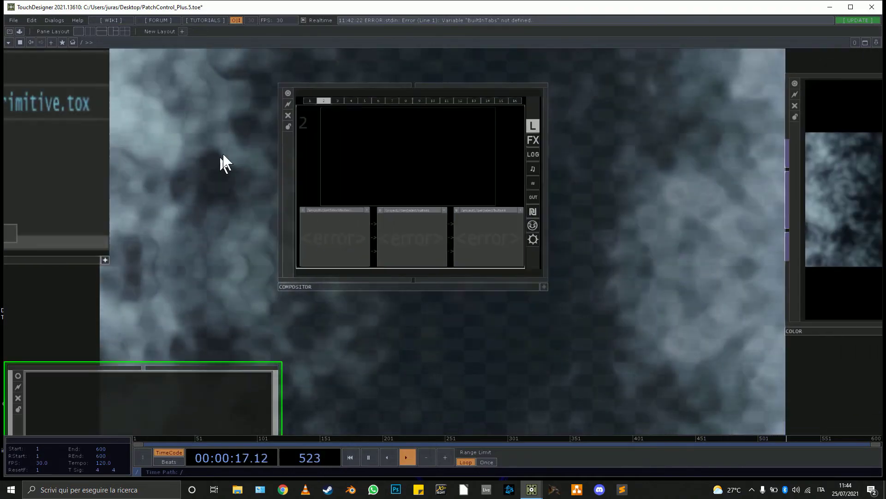
Make the COMPOSITOR panel interactive and switch its numbered selector between 1 and 2, ending on 1.
{"action": "left_click_drag", "start_coordinate": [221, 155], "coordinate": [166, 190]}
{"action": "scroll", "coordinate": [377, 284], "scroll_direction": "up", "scroll_amount": 1}
{"action": "scroll", "coordinate": [377, 284], "scroll_direction": "up", "scroll_amount": 2}
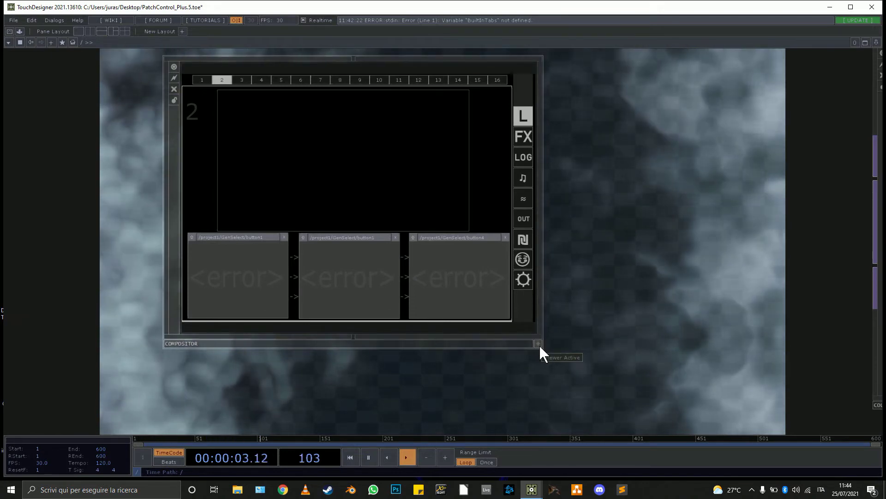
{"action": "left_click", "coordinate": [532, 131]}
{"action": "left_click", "coordinate": [534, 115]}
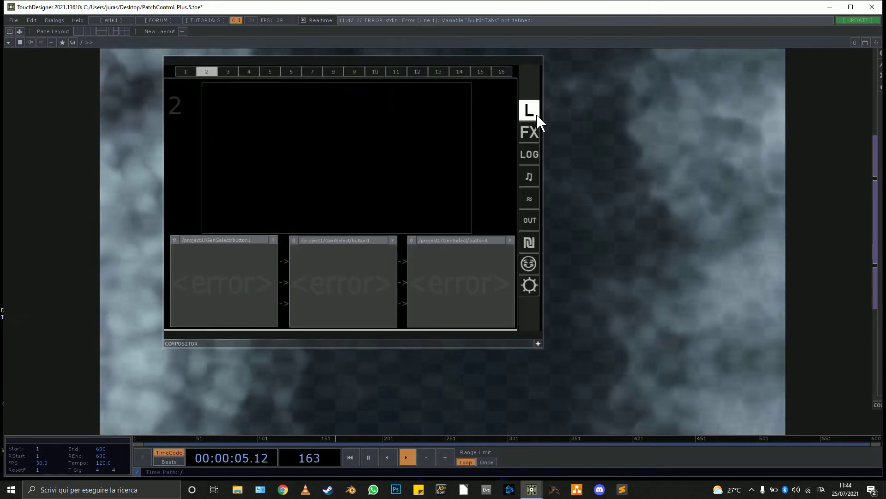
{"action": "left_click", "coordinate": [189, 73]}
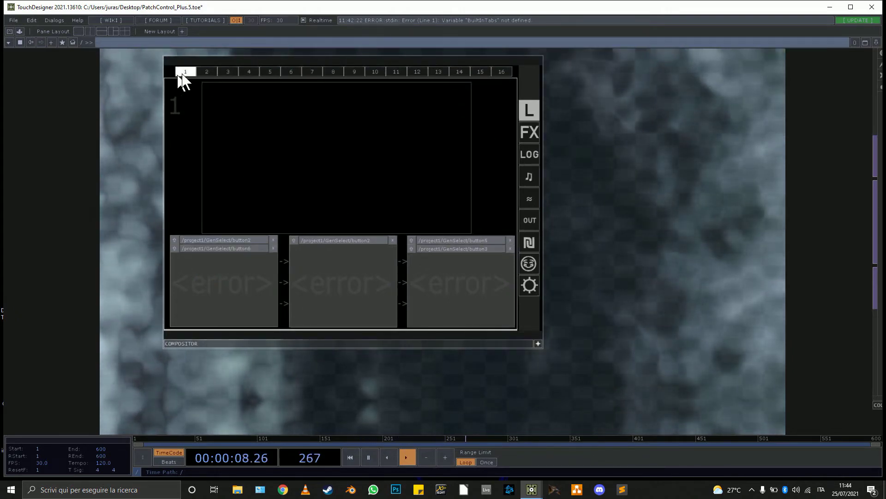
{"action": "left_click", "coordinate": [207, 76]}
{"action": "right_click", "coordinate": [213, 78]}
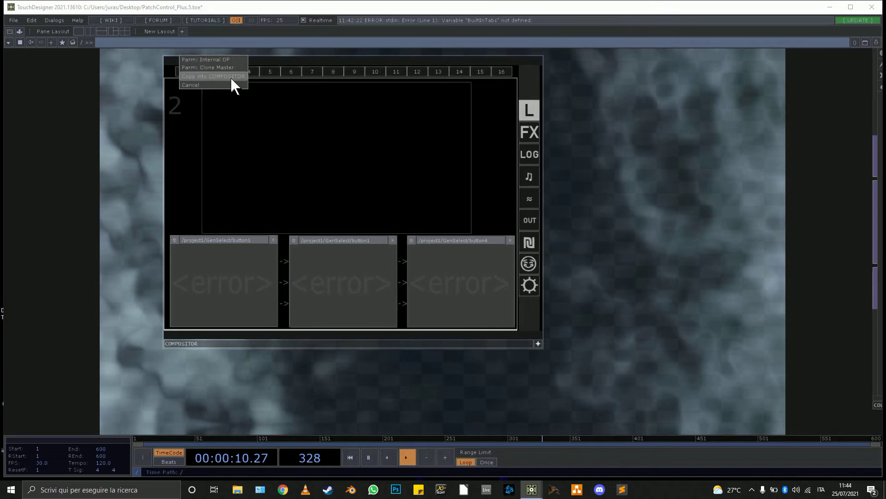
{"action": "left_click", "coordinate": [486, 98]}
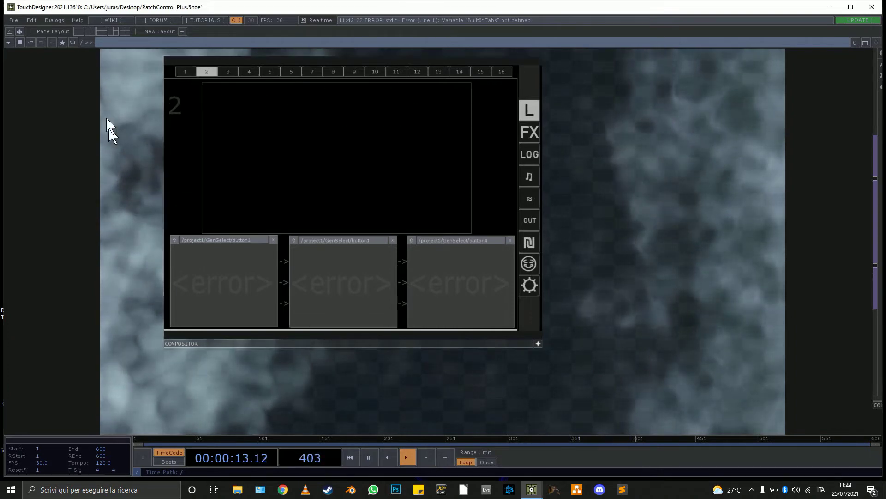
{"action": "left_click", "coordinate": [187, 73]}
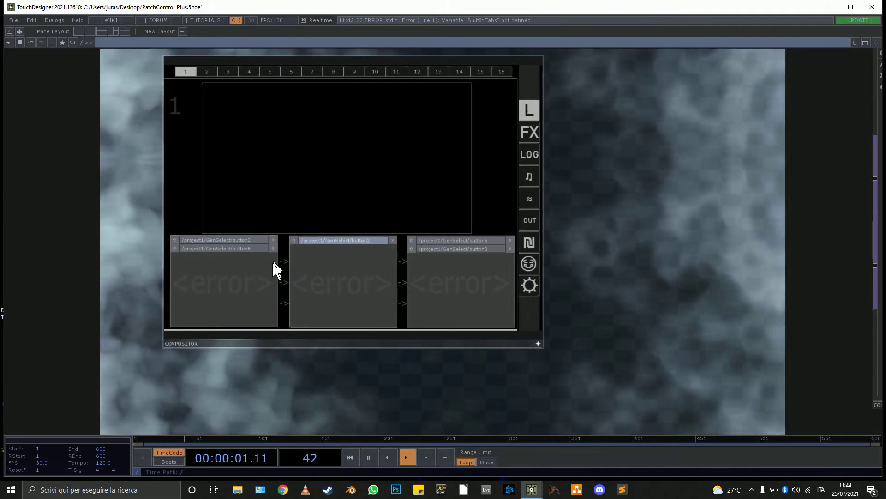
Inspect the Composite parameters behind each of the COMPOSITOR's three layer lists and close their windows.
{"action": "left_click", "coordinate": [249, 278]}
{"action": "left_click", "coordinate": [375, 274]}
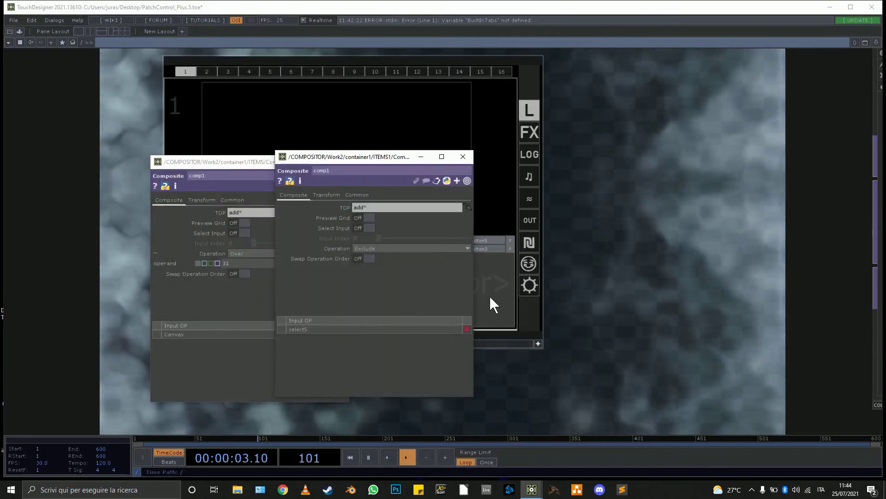
{"action": "left_click", "coordinate": [490, 298]}
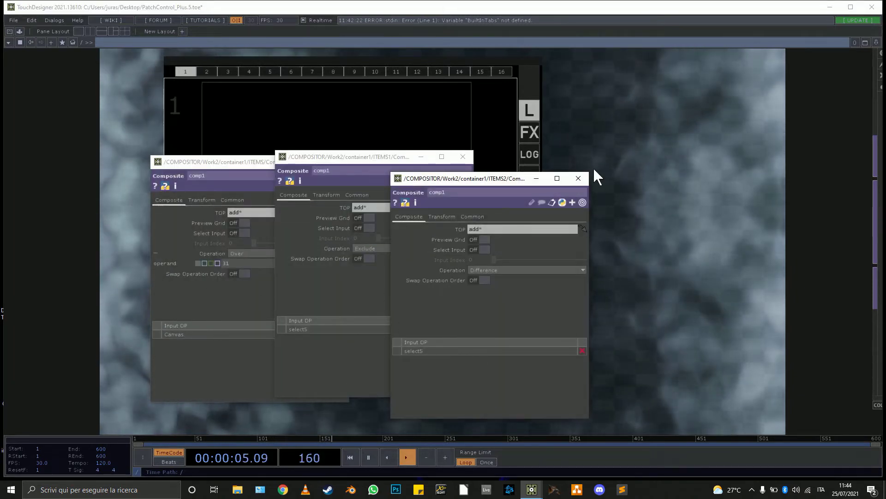
{"action": "left_click", "coordinate": [577, 178]}
{"action": "left_click", "coordinate": [463, 157]}
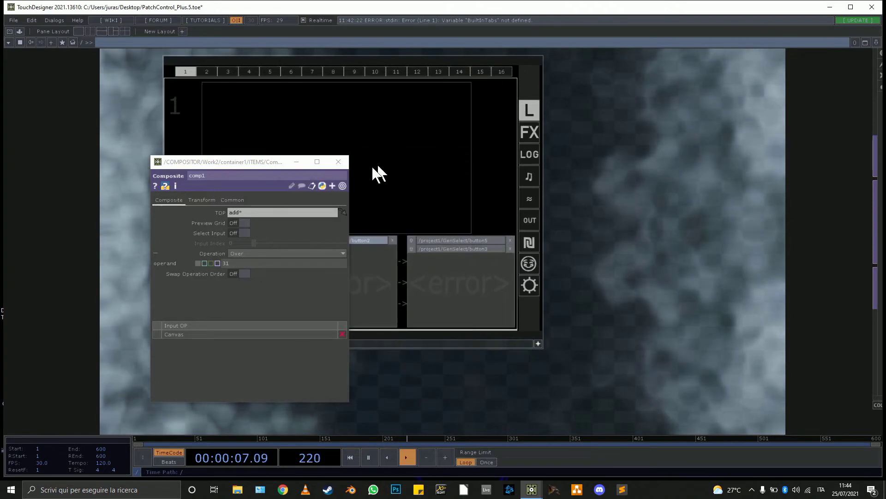
{"action": "left_click", "coordinate": [341, 163]}
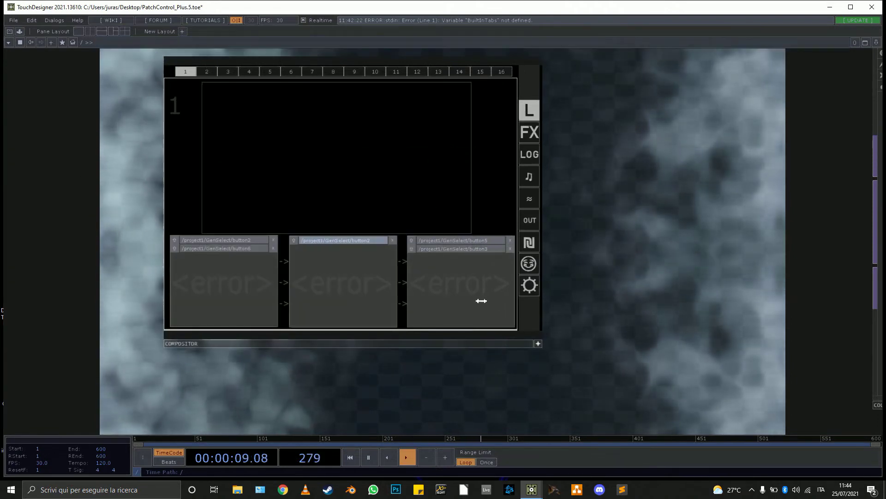
Examine the root network from the COMPOSITOR and COLOR components to the presets, loader and Tox2 nodes.
{"action": "scroll", "coordinate": [167, 296], "scroll_direction": "down", "scroll_amount": 3}
{"action": "scroll", "coordinate": [167, 296], "scroll_direction": "down", "scroll_amount": 2}
{"action": "scroll", "coordinate": [92, 194], "scroll_direction": "down", "scroll_amount": 3}
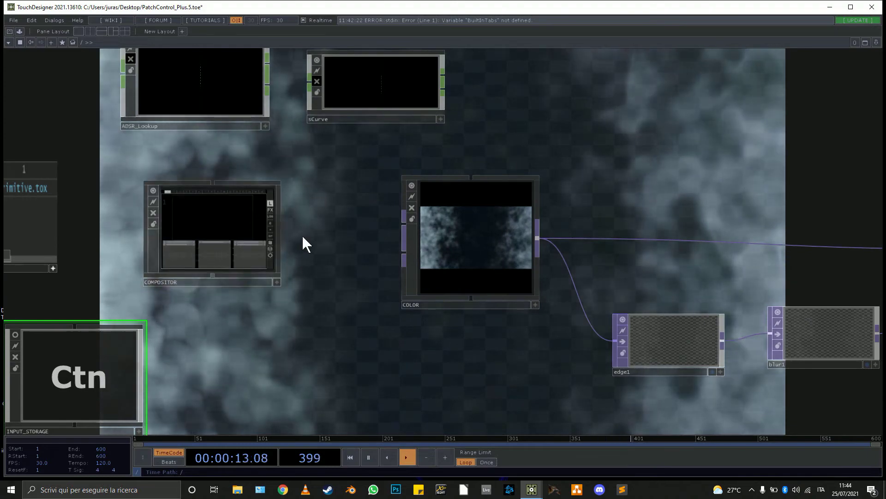
{"action": "left_click_drag", "start_coordinate": [303, 242], "coordinate": [387, 368]}
{"action": "scroll", "coordinate": [388, 368], "scroll_direction": "down", "scroll_amount": 5}
{"action": "left_click_drag", "start_coordinate": [561, 293], "coordinate": [150, 370]}
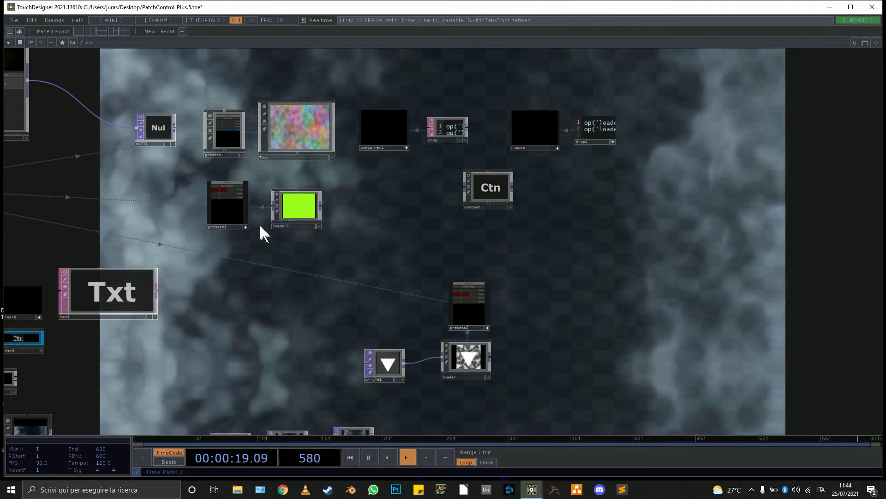
{"action": "left_click_drag", "start_coordinate": [216, 199], "coordinate": [428, 281]}
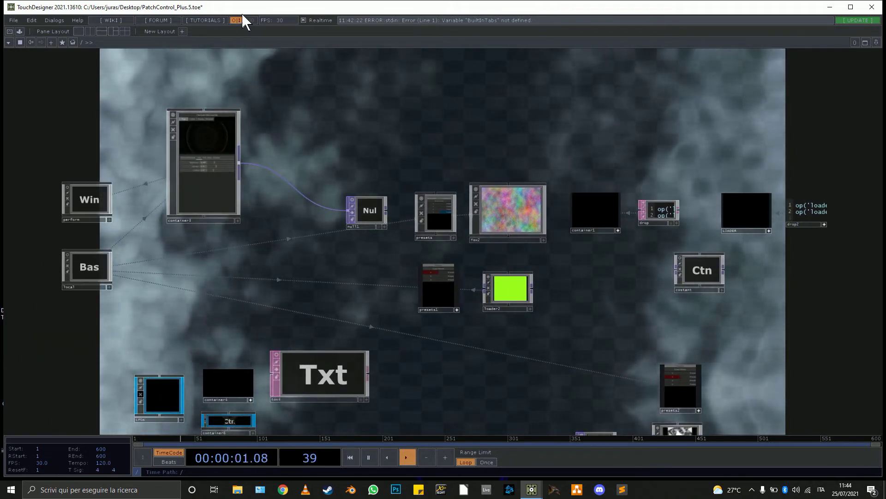
Examine the Texture3dSmasher container, its null and the presets component, and select Tox2 to inspect it beside container1.
{"action": "scroll", "coordinate": [218, 116], "scroll_direction": "up", "scroll_amount": 4}
{"action": "scroll", "coordinate": [216, 121], "scroll_direction": "up", "scroll_amount": 1}
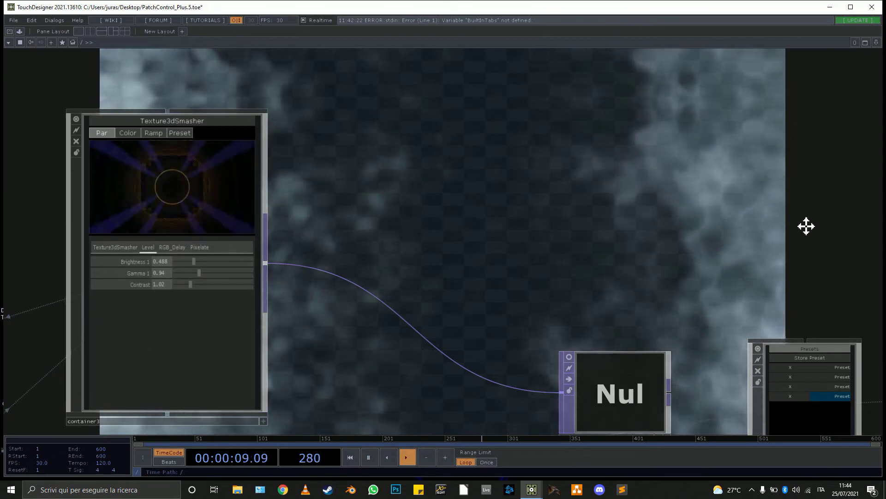
{"action": "left_click_drag", "start_coordinate": [805, 225], "coordinate": [11, 154]}
{"action": "left_click_drag", "start_coordinate": [631, 200], "coordinate": [576, 131]}
{"action": "left_click", "coordinate": [456, 347]}
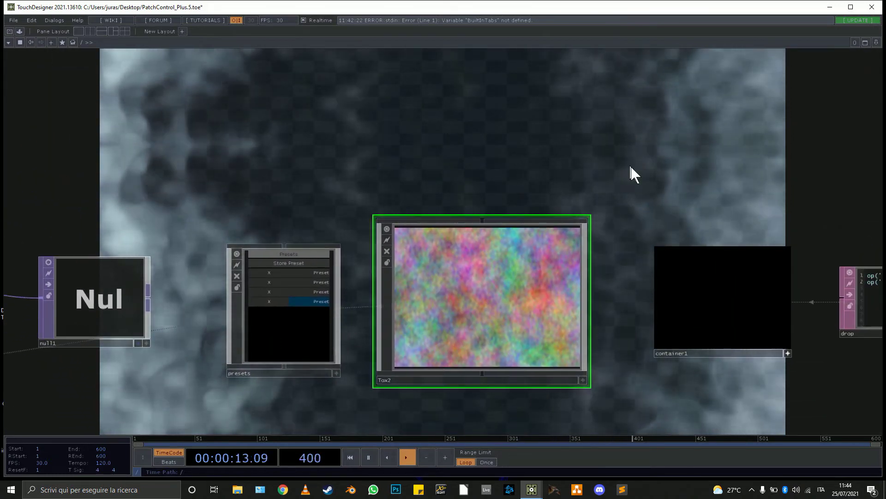
{"action": "left_click_drag", "start_coordinate": [630, 167], "coordinate": [413, 126]}
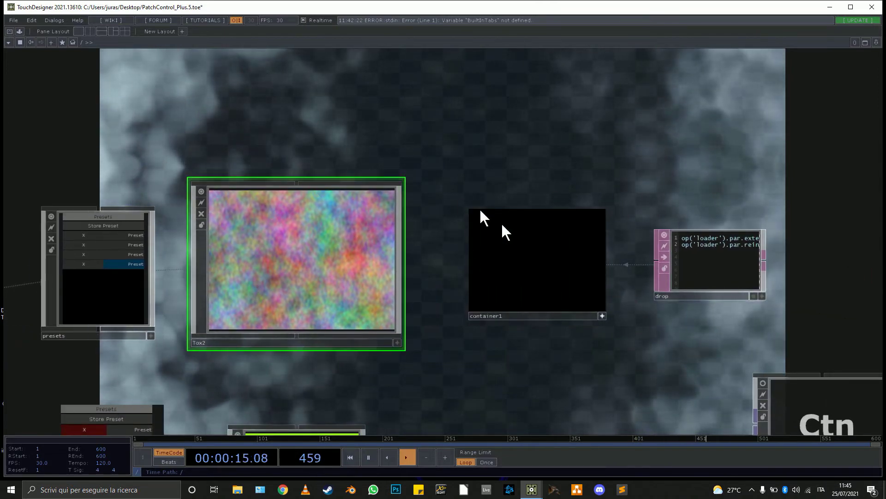
{"action": "scroll", "coordinate": [362, 306], "scroll_direction": "down", "scroll_amount": 3}
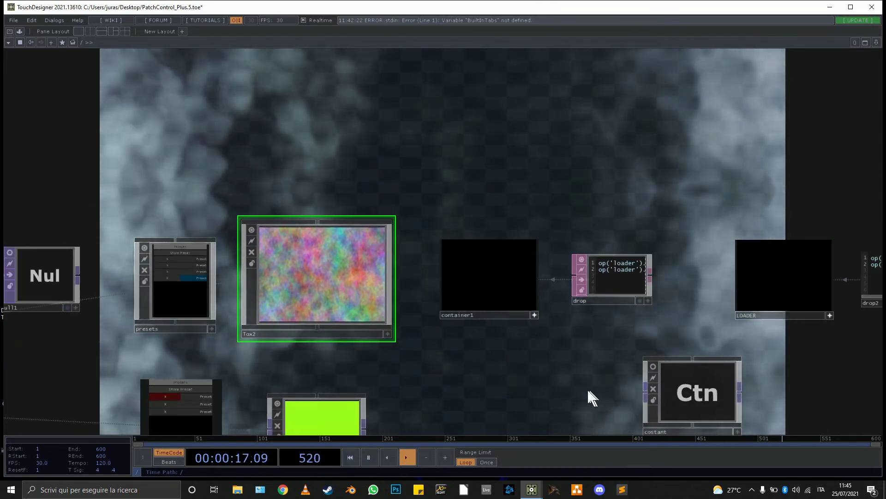
Check the costant container's Costant_TOP parameters and move the container beneath container1.
{"action": "left_click_drag", "start_coordinate": [699, 402], "coordinate": [517, 351]}
{"action": "left_click", "coordinate": [516, 343]}
{"action": "key", "text": "p"}
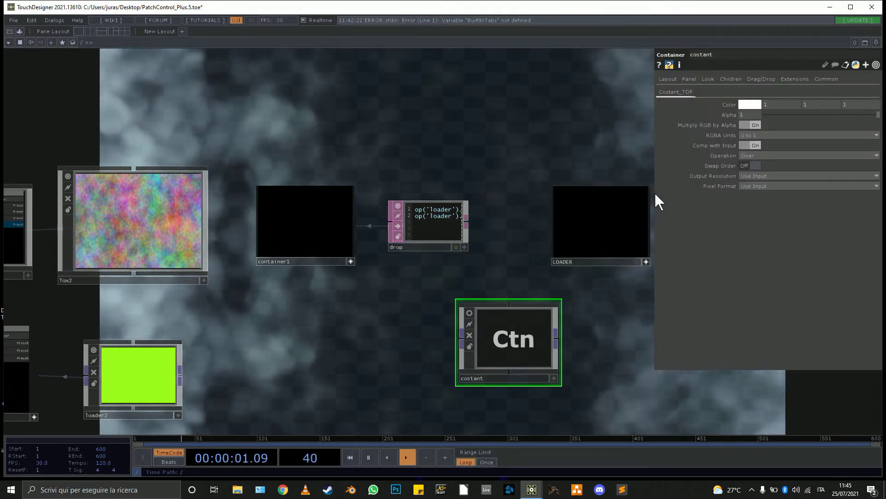
{"action": "key", "text": "p"}
{"action": "left_click_drag", "start_coordinate": [509, 337], "coordinate": [304, 323]}
Read the loader script in the drop DAT and move the costant container beside loader2.
{"action": "scroll", "coordinate": [428, 204], "scroll_direction": "up", "scroll_amount": 5}
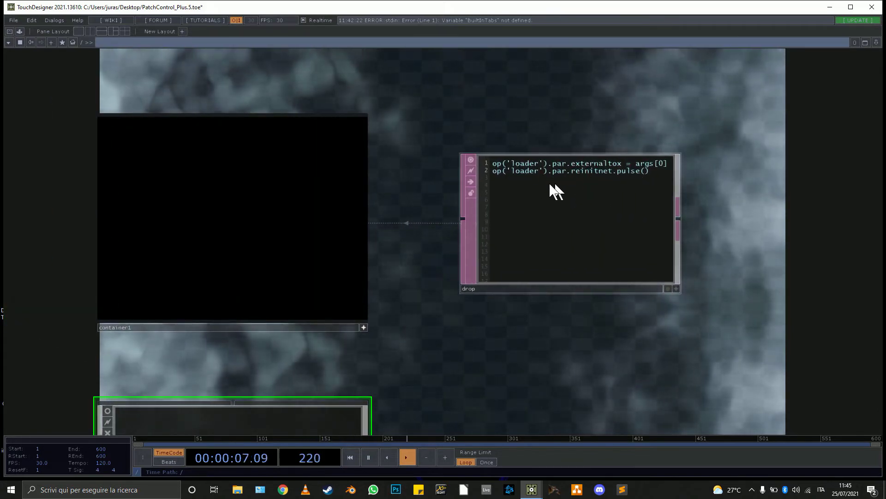
{"action": "scroll", "coordinate": [588, 205], "scroll_direction": "down", "scroll_amount": 6}
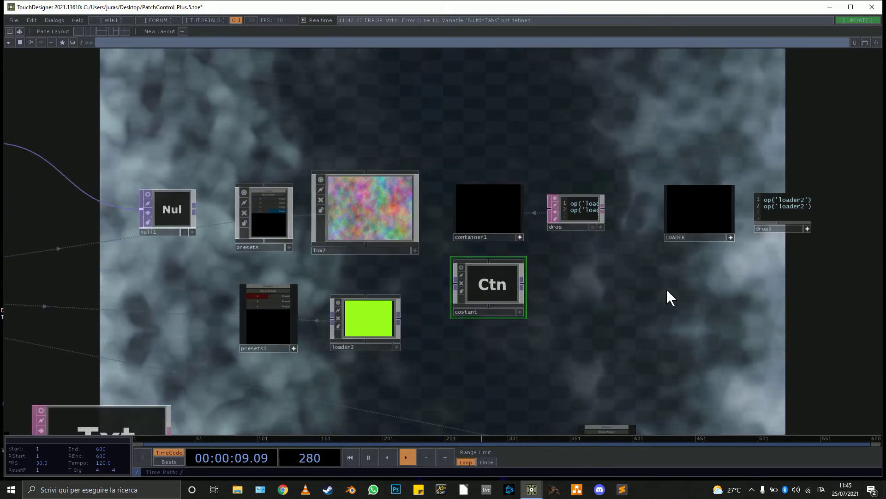
{"action": "left_click_drag", "start_coordinate": [666, 289], "coordinate": [656, 192]}
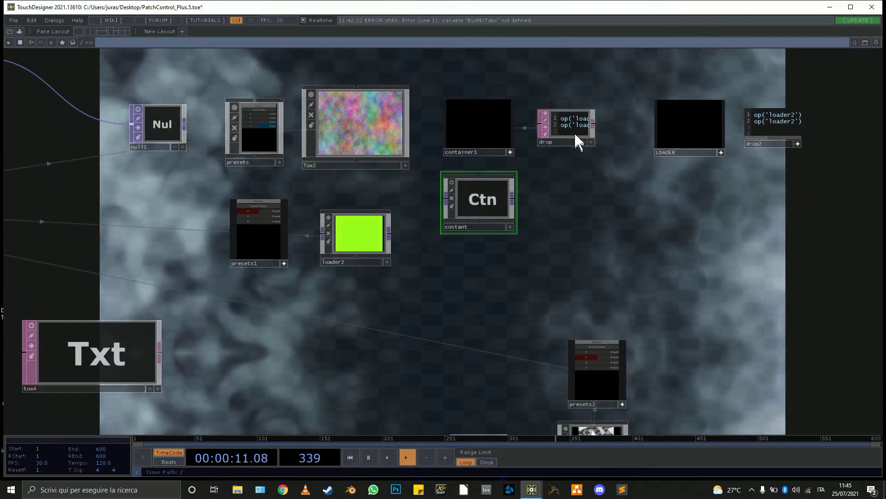
{"action": "left_click_drag", "start_coordinate": [478, 189], "coordinate": [465, 212]}
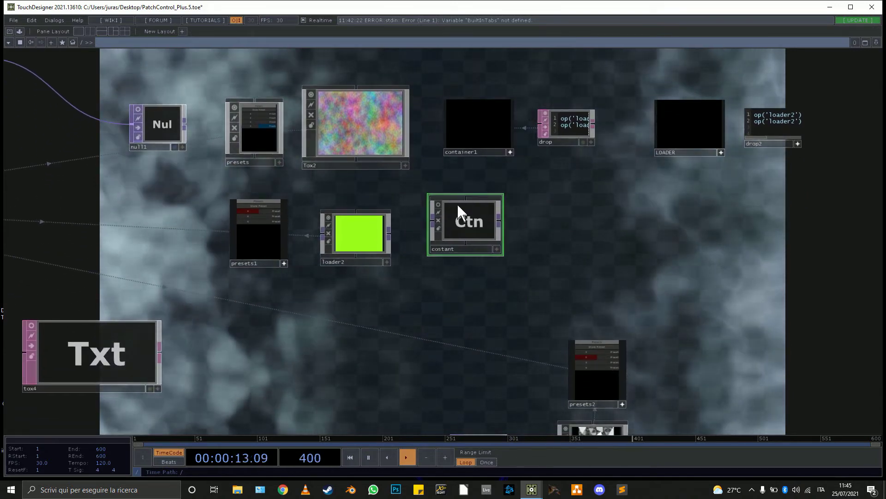
Examine the presets1 and loader2 components and shift the costant container back beneath container1.
{"action": "scroll", "coordinate": [206, 194], "scroll_direction": "up", "scroll_amount": 5}
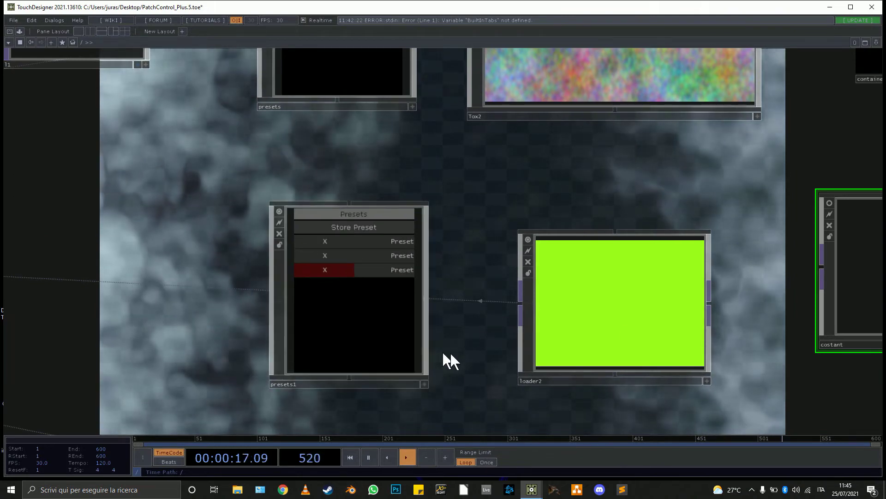
{"action": "left_click_drag", "start_coordinate": [469, 379], "coordinate": [364, 333]}
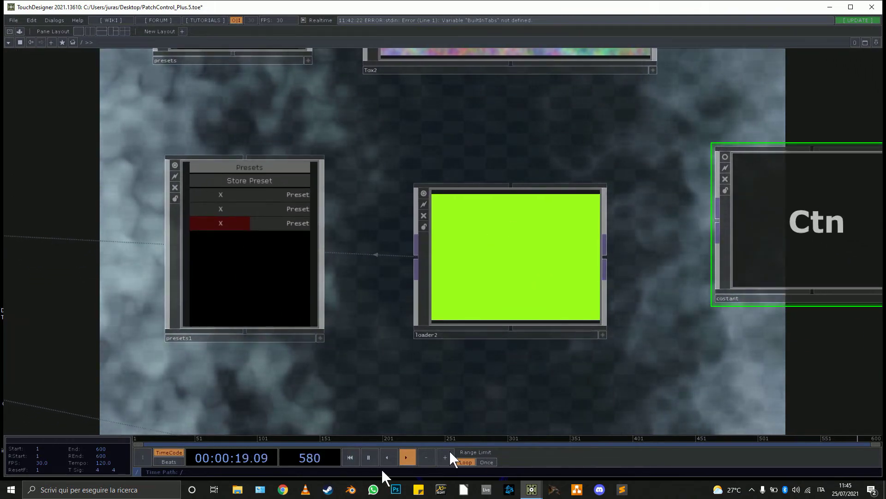
{"action": "left_click_drag", "start_coordinate": [879, 317], "coordinate": [457, 328]}
{"action": "scroll", "coordinate": [458, 329], "scroll_direction": "down", "scroll_amount": 4}
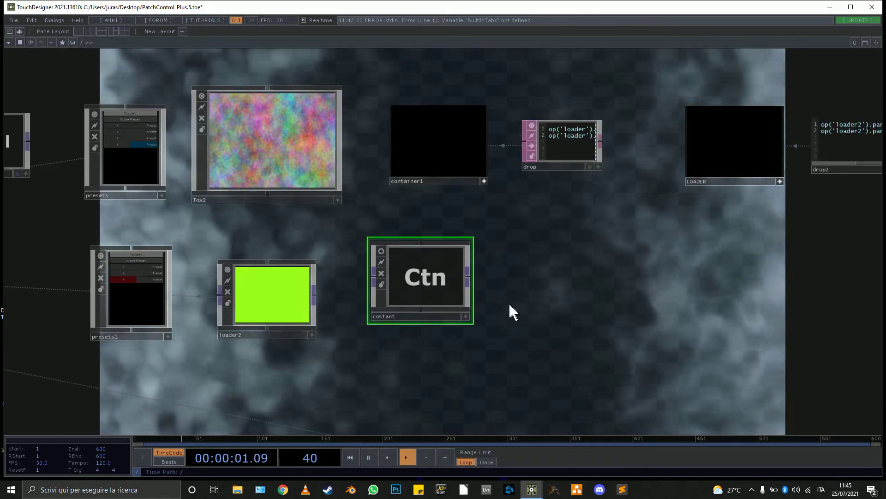
{"action": "left_click_drag", "start_coordinate": [400, 290], "coordinate": [431, 260]}
{"action": "left_click_drag", "start_coordinate": [678, 249], "coordinate": [303, 306]}
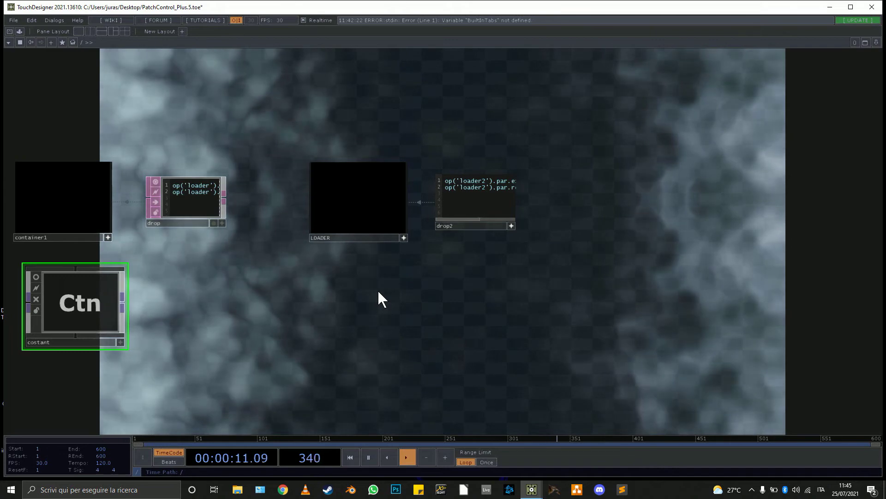
{"action": "left_click_drag", "start_coordinate": [771, 331], "coordinate": [830, 286]}
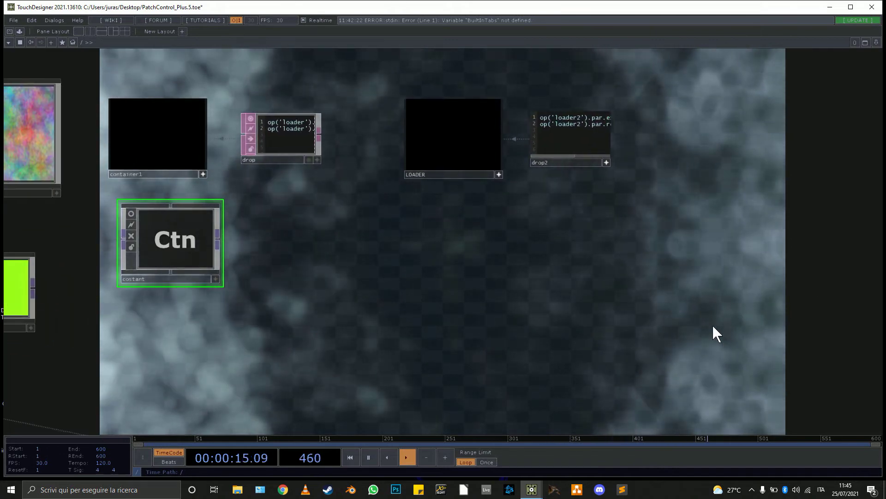
{"action": "left_click_drag", "start_coordinate": [646, 282], "coordinate": [342, 403]}
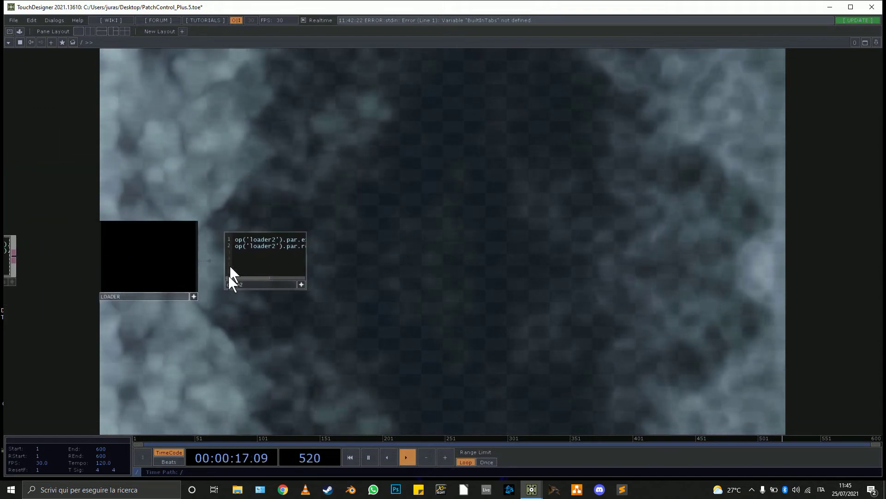
{"action": "left_click_drag", "start_coordinate": [195, 328], "coordinate": [436, 333]}
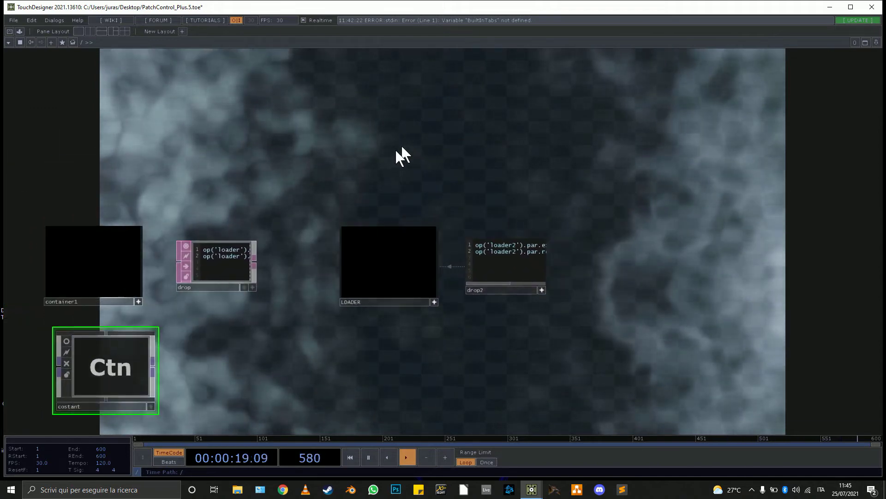
Add a Replicator COMP to the network beside the drop2 DAT.
{"action": "right_click_drag", "start_coordinate": [372, 167], "coordinate": [509, 356]}
{"action": "left_click_drag", "start_coordinate": [503, 290], "coordinate": [445, 296]}
{"action": "scroll", "coordinate": [410, 238], "scroll_direction": "up", "scroll_amount": 5}
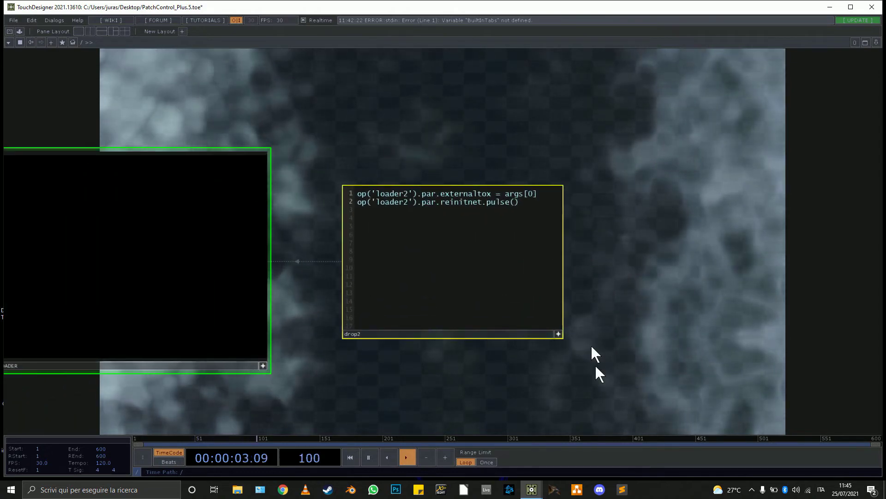
{"action": "left_click_drag", "start_coordinate": [656, 288], "coordinate": [581, 282]}
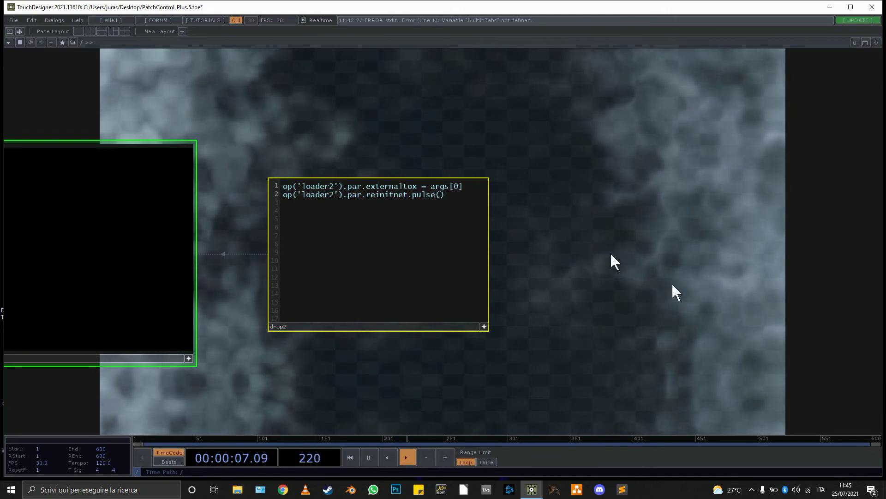
{"action": "key", "text": "Tab"}
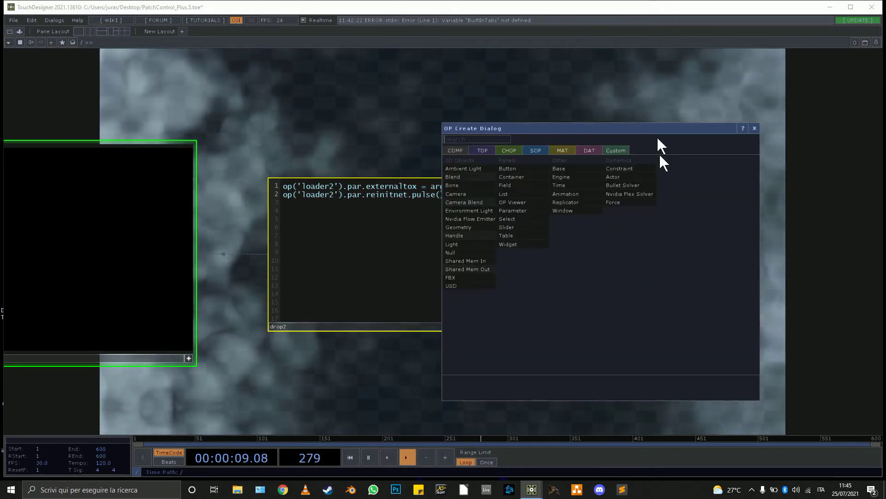
{"action": "left_click_drag", "start_coordinate": [525, 129], "coordinate": [589, 136]}
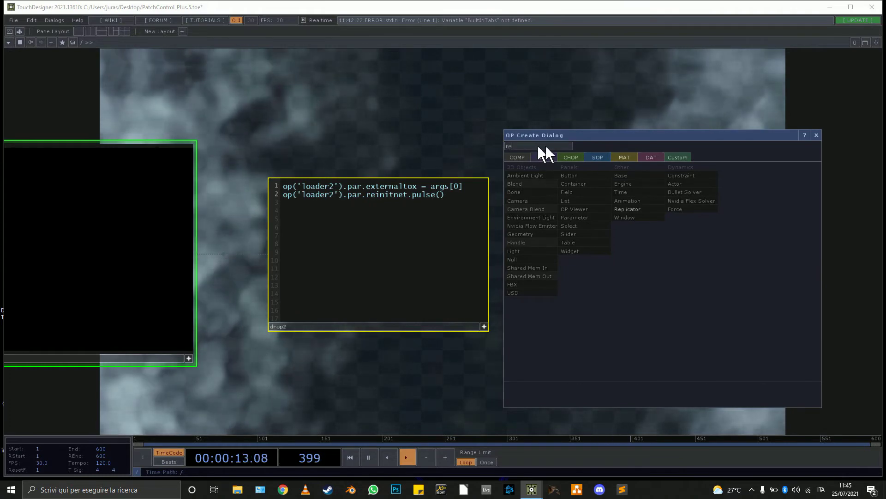
{"action": "left_click", "coordinate": [637, 210]}
{"action": "left_click", "coordinate": [691, 234]}
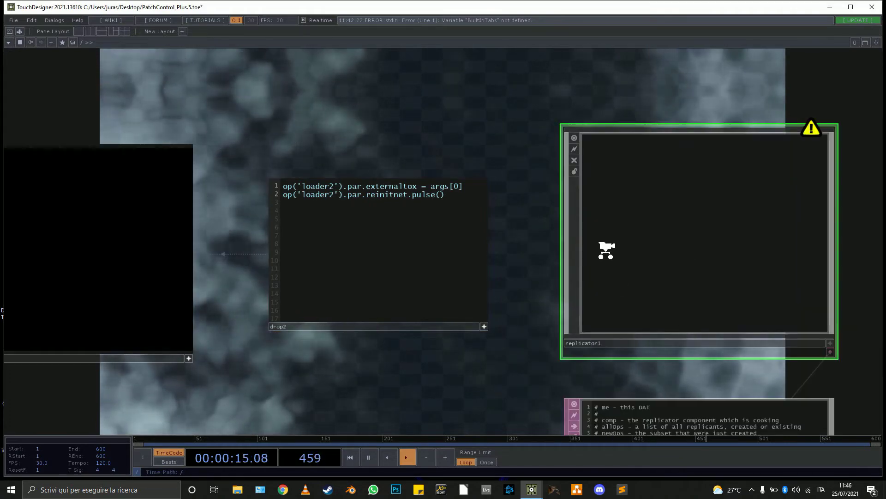
Deactivate the drop2 DAT's viewer and move the DAT above the LOADER container.
{"action": "scroll", "coordinate": [591, 265], "scroll_direction": "down", "scroll_amount": 2}
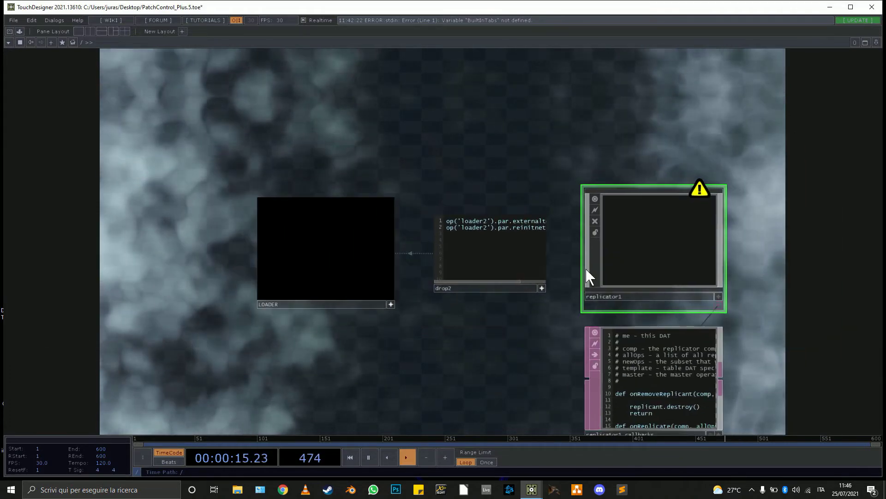
{"action": "left_click", "coordinate": [541, 287]}
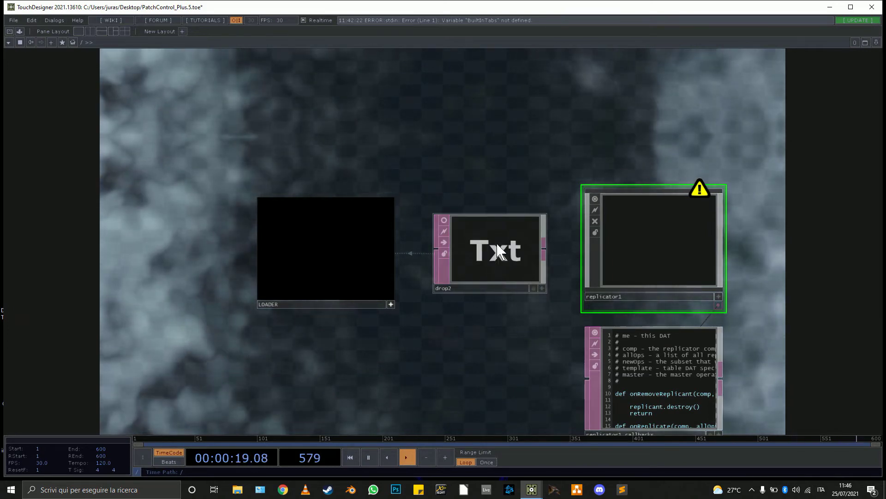
{"action": "left_click_drag", "start_coordinate": [499, 251], "coordinate": [318, 123]}
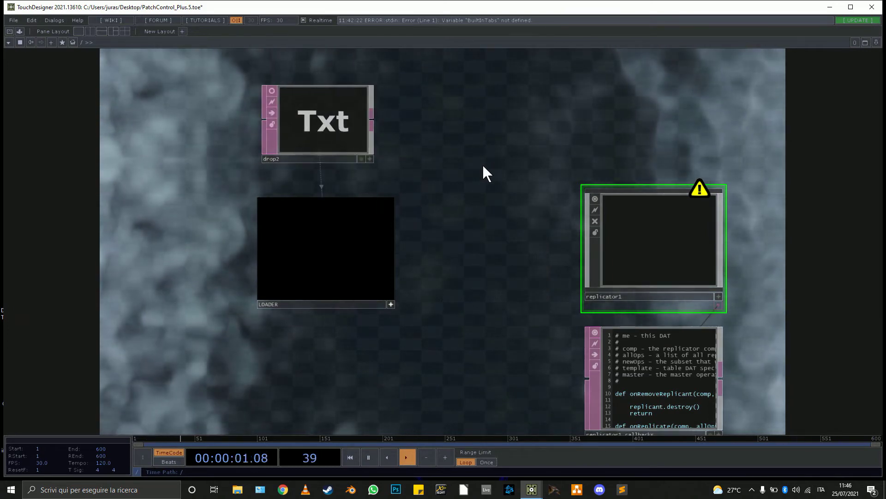
Add a FIFO DAT between drop2 and replicator1, and move replicator1 farther away to make room.
{"action": "key", "text": "Tab"}
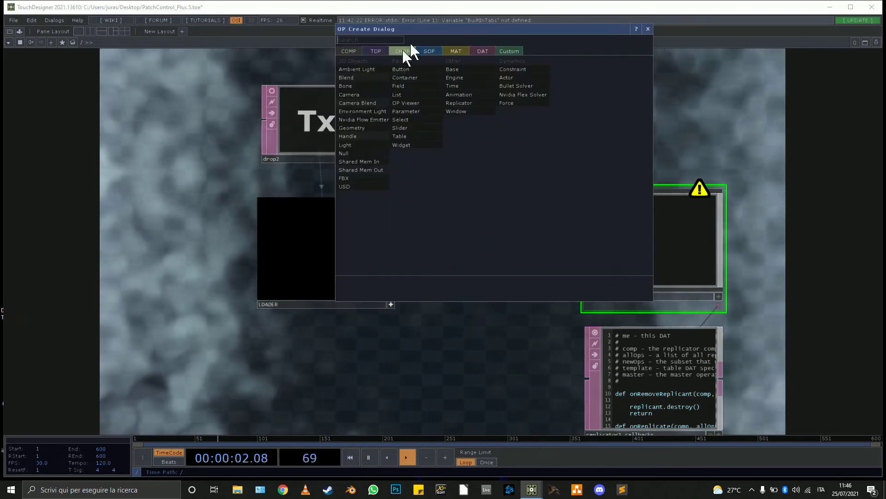
{"action": "left_click", "coordinate": [483, 51]}
{"action": "type", "text": "fi"}
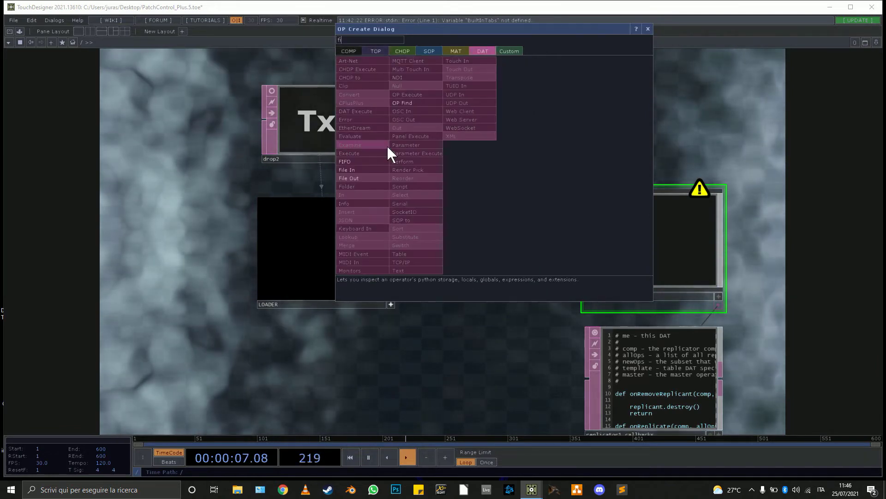
{"action": "left_click", "coordinate": [378, 159]}
{"action": "left_click", "coordinate": [554, 109]}
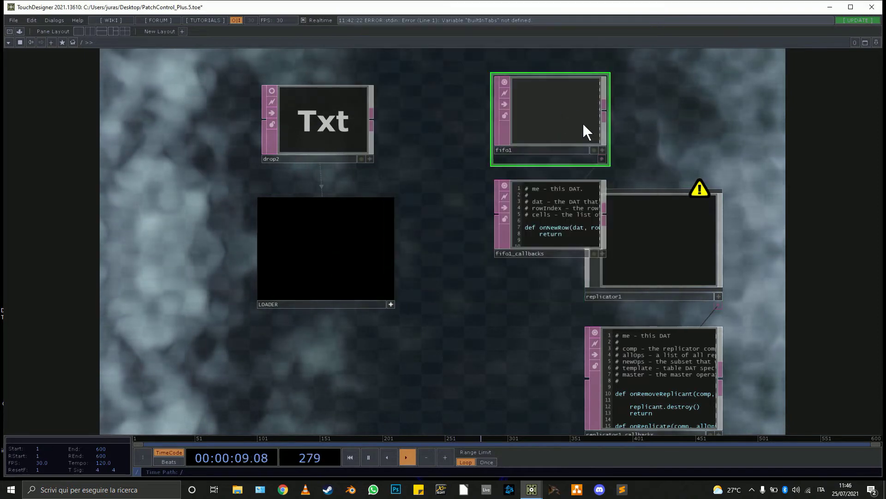
{"action": "left_click_drag", "start_coordinate": [583, 123], "coordinate": [547, 105]}
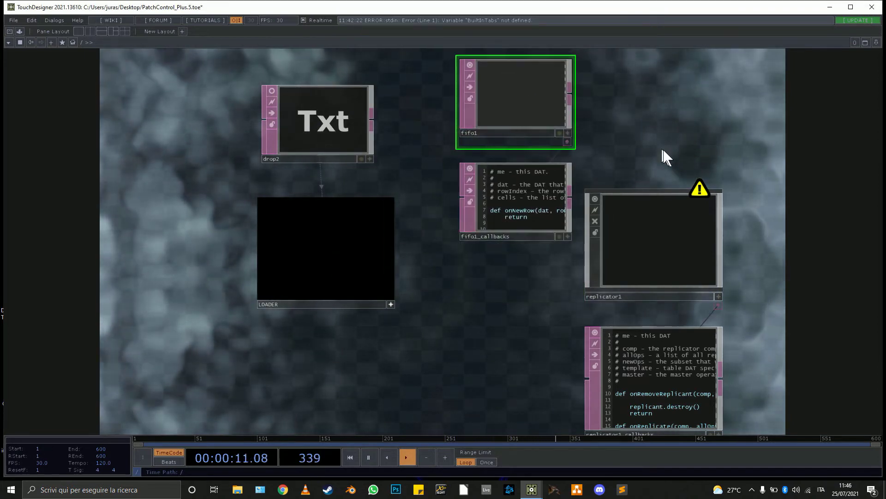
{"action": "left_click_drag", "start_coordinate": [665, 249], "coordinate": [761, 244]}
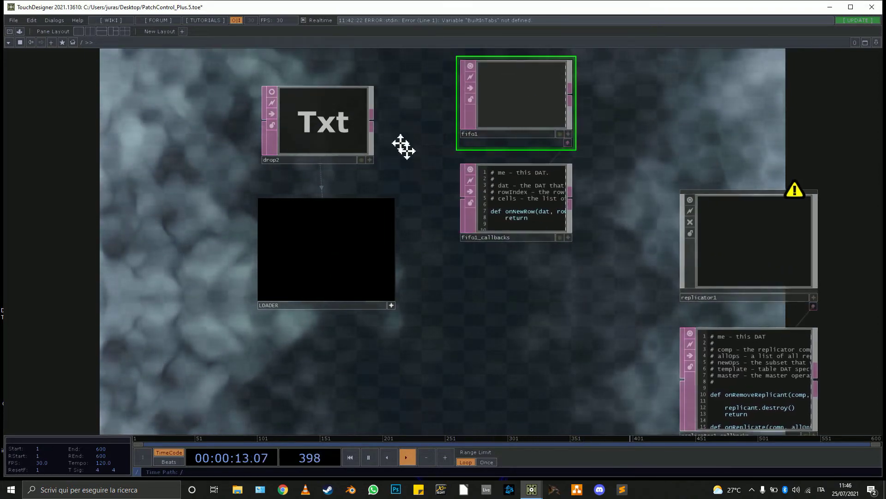
Show the parameters of the fifo1 DAT and look over its Callbacks DAT and Maximum Lines settings.
{"action": "left_click_drag", "start_coordinate": [401, 144], "coordinate": [447, 231]}
{"action": "key", "text": "p"}
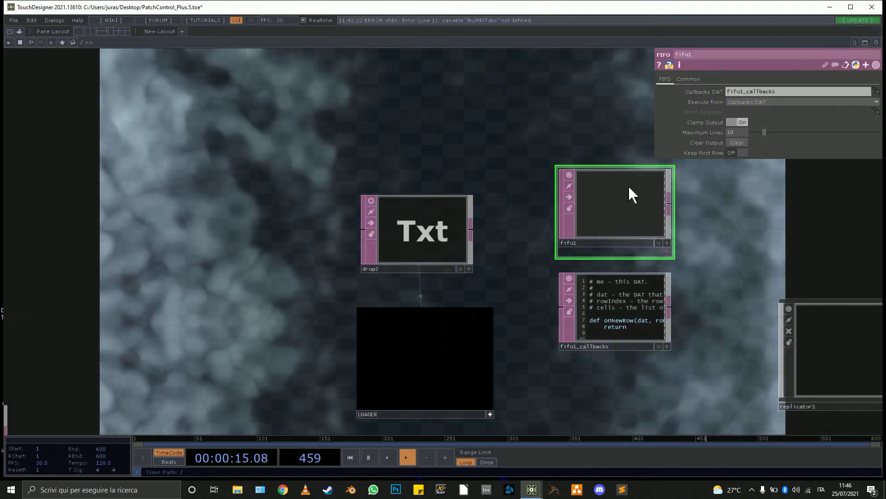
{"action": "right_click", "coordinate": [627, 185]}
{"action": "left_click", "coordinate": [544, 115]}
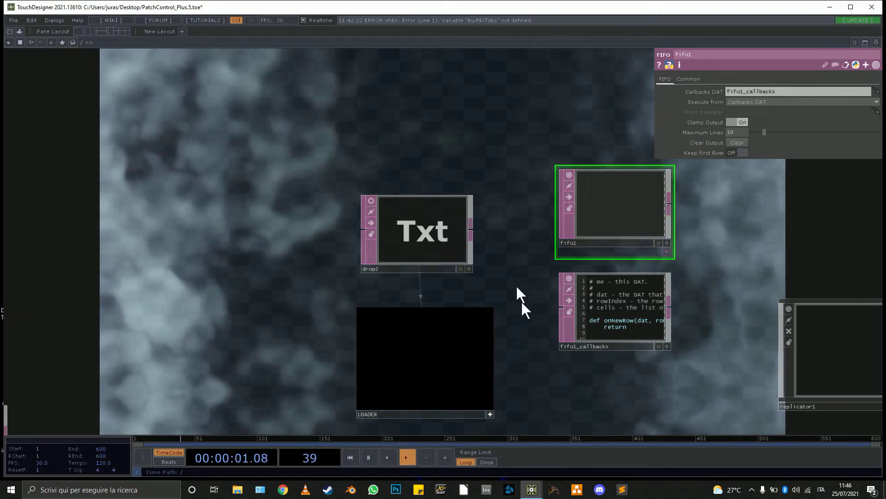
In the first line of the drop2 script, replace the operator name loader2 with fifo1.
{"action": "left_click", "coordinate": [446, 234]}
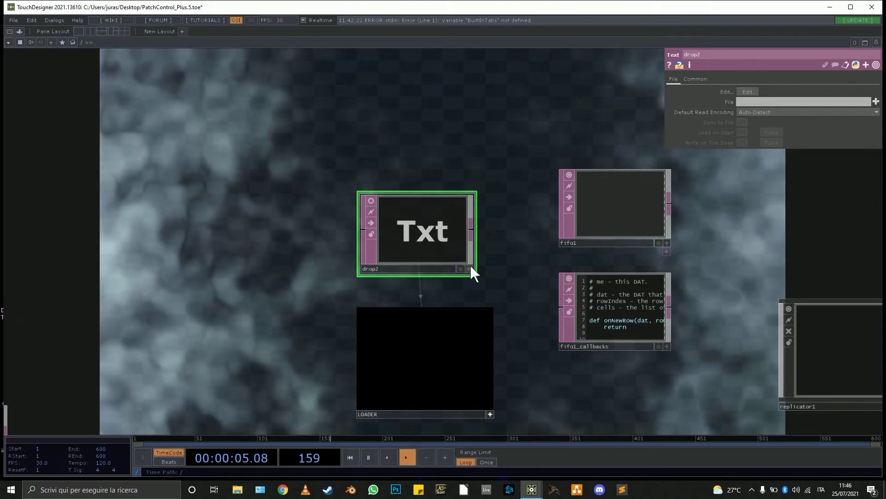
{"action": "scroll", "coordinate": [406, 184], "scroll_direction": "up", "scroll_amount": 5}
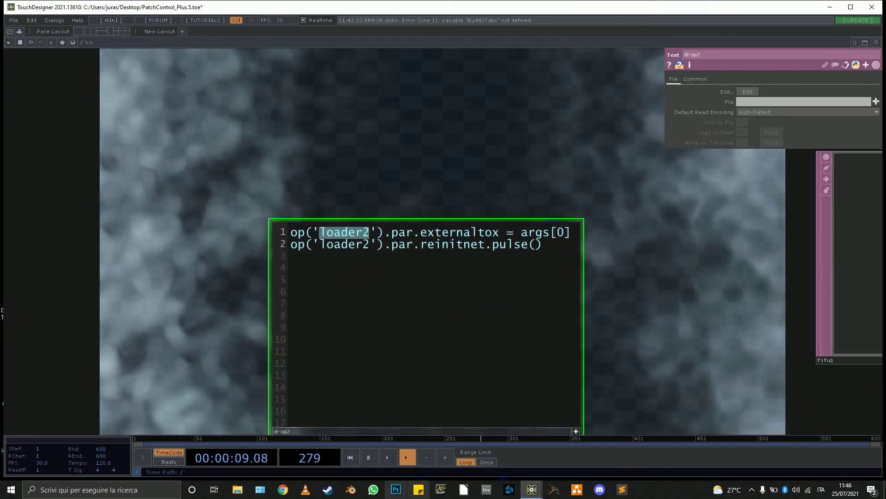
{"action": "type", "text": "fif"}
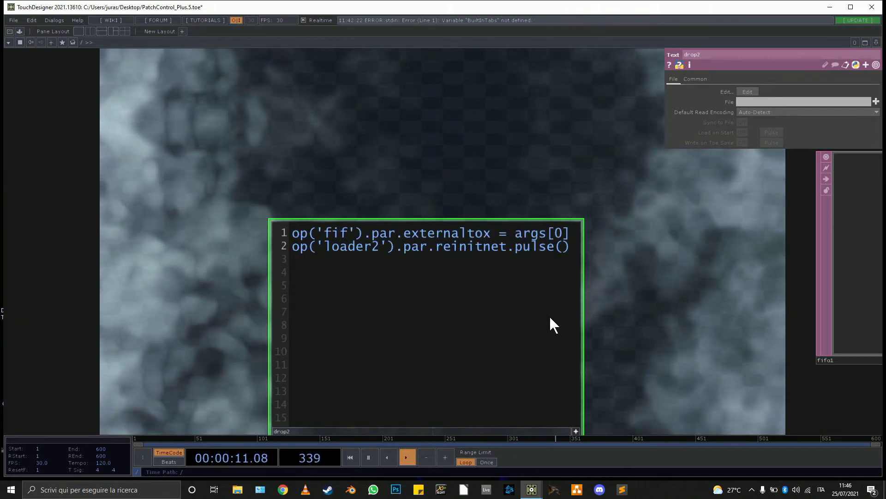
{"action": "type", "text": "o1"}
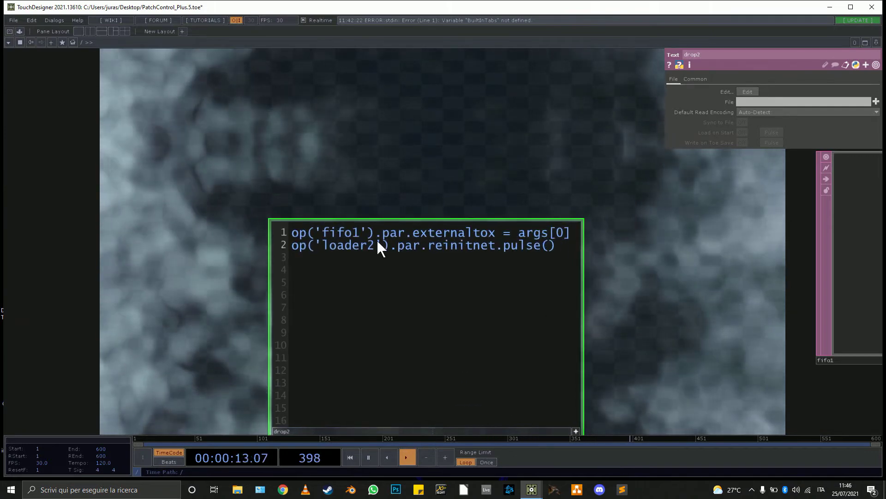
Replace par.externaltox with appendRow in the first line of the drop2 script.
{"action": "left_click_drag", "start_coordinate": [383, 232], "coordinate": [481, 236]}
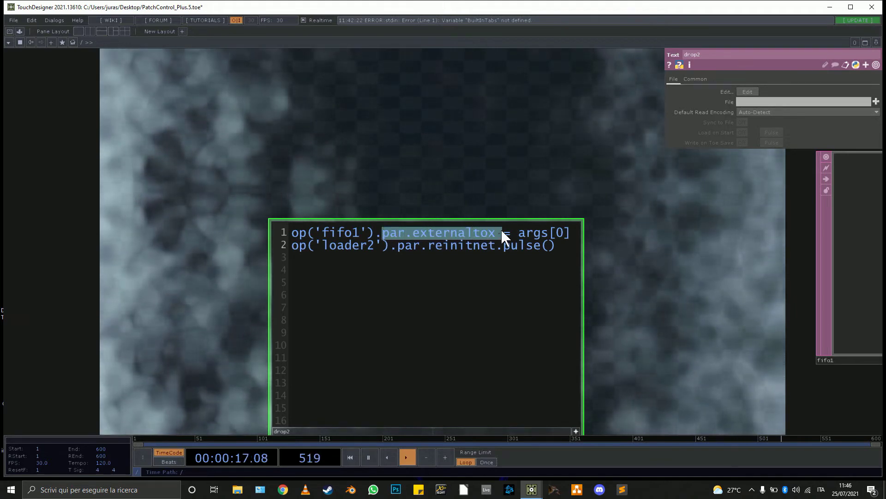
{"action": "left_click", "coordinate": [499, 231]}
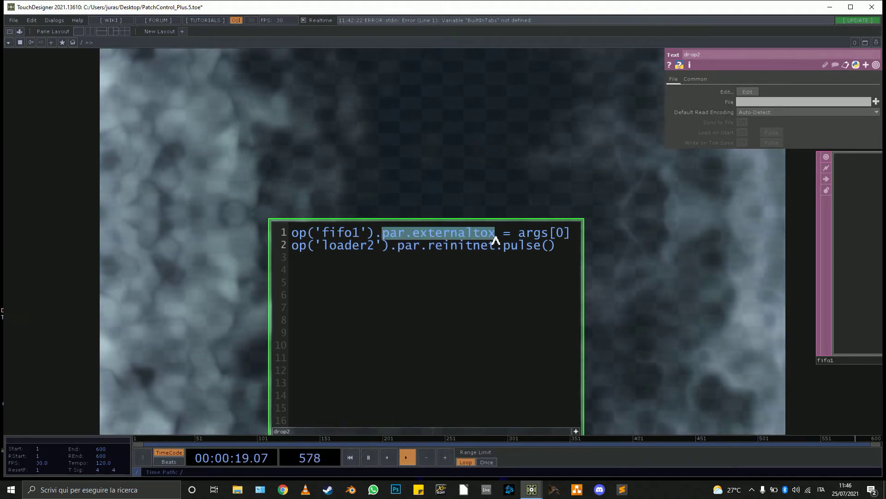
{"action": "type", "text": "appen"}
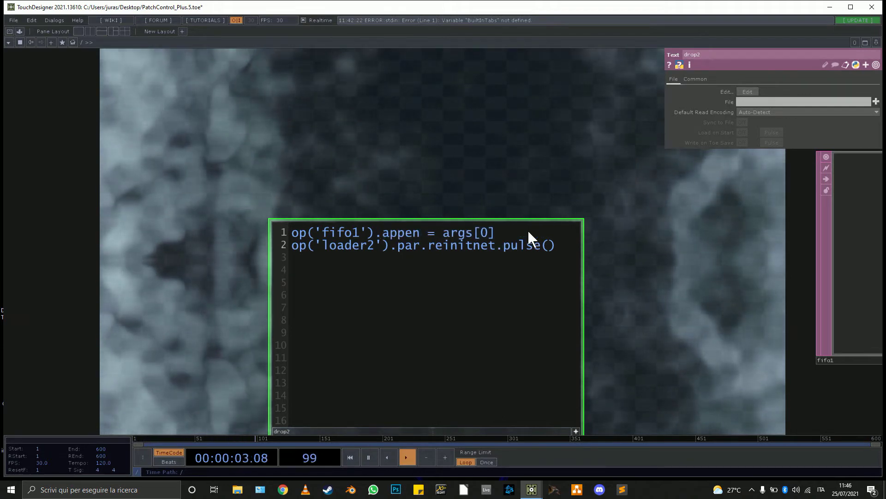
{"action": "type", "text": "d"}
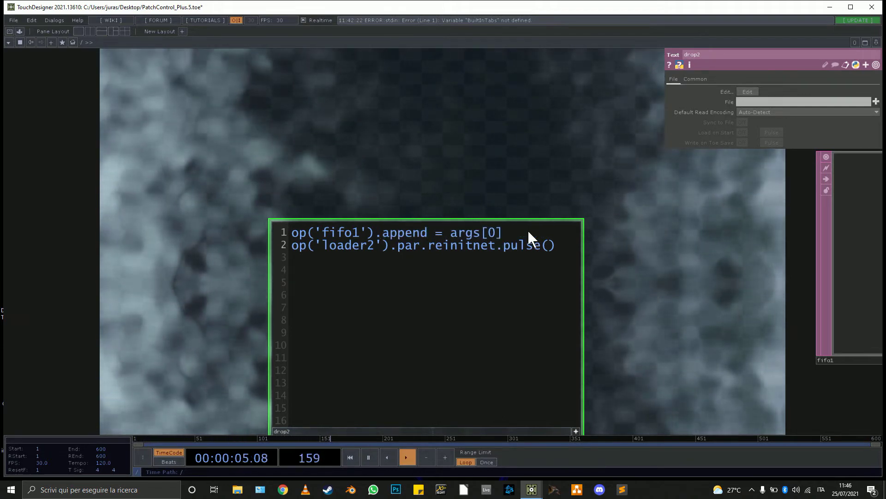
{"action": "type", "text": "Row"}
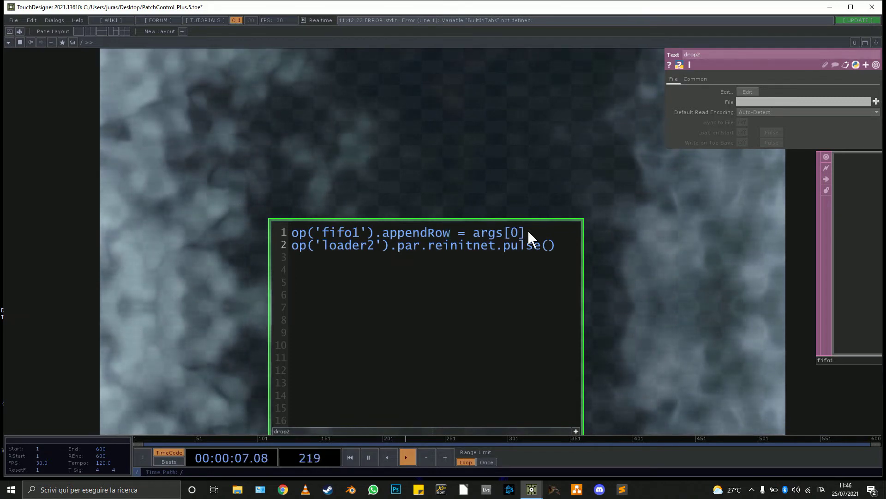
Remove the equals sign and enclose args[0] in parentheses so the line reads op('fifo1').appendRow(args[0]).
{"action": "key", "text": "Right"}
{"action": "key", "text": "Delete"}
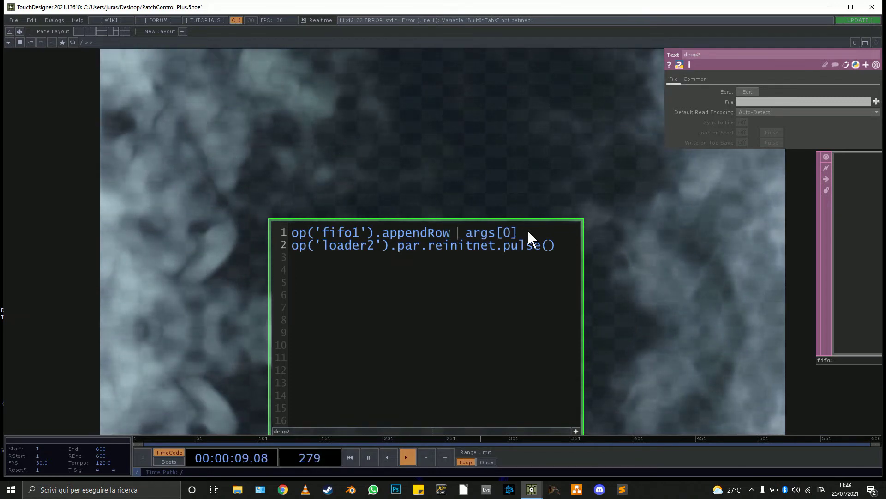
{"action": "key", "text": "Delete"}
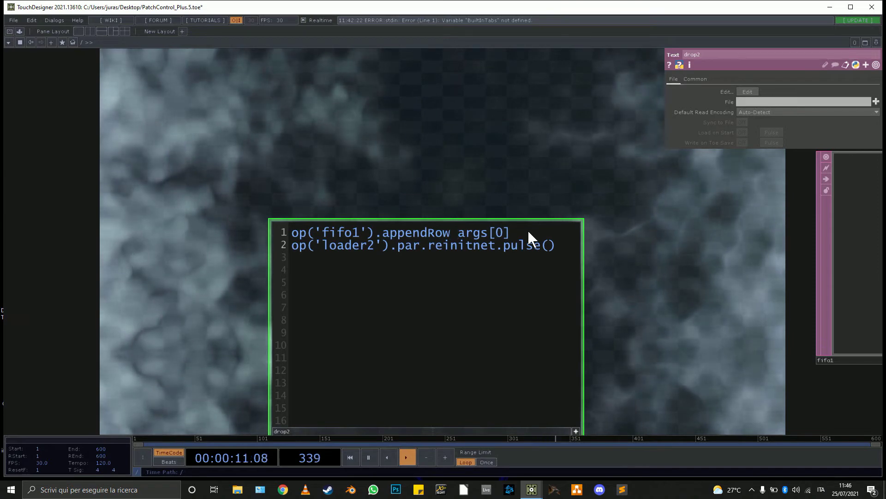
{"action": "type", "text": "("}
{"action": "key", "text": "Right"}
{"action": "key", "text": "Right"}
{"action": "key", "text": "Right"}
{"action": "key", "text": "Right"}
{"action": "key", "text": "Right"}
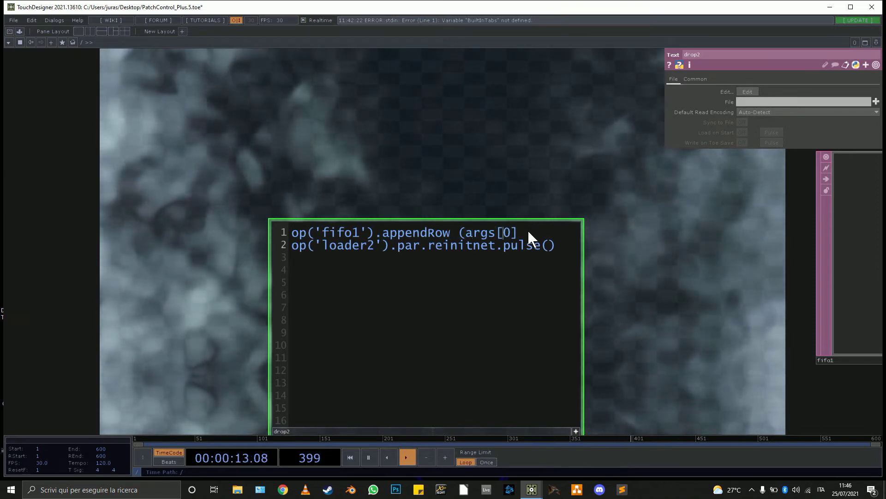
{"action": "key", "text": "Right"}
{"action": "key", "text": "Right"}
{"action": "type", "text": ")"}
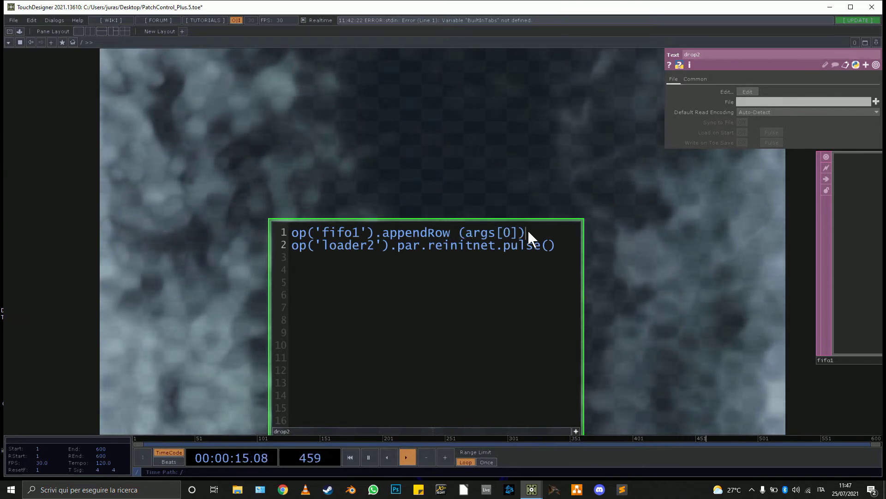
{"action": "key", "text": "Left"}
{"action": "key", "text": "Left"}
{"action": "key", "text": "Left"}
{"action": "key", "text": "Left"}
{"action": "key", "text": "Left"}
{"action": "key", "text": "Left"}
{"action": "key", "text": "Left"}
{"action": "key", "text": "Left"}
{"action": "key", "text": "Left"}
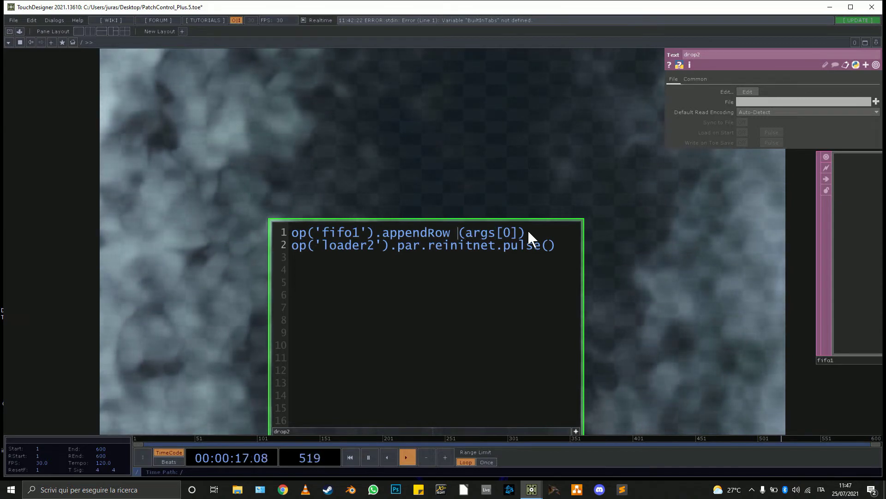
{"action": "key", "text": "BackSpace"}
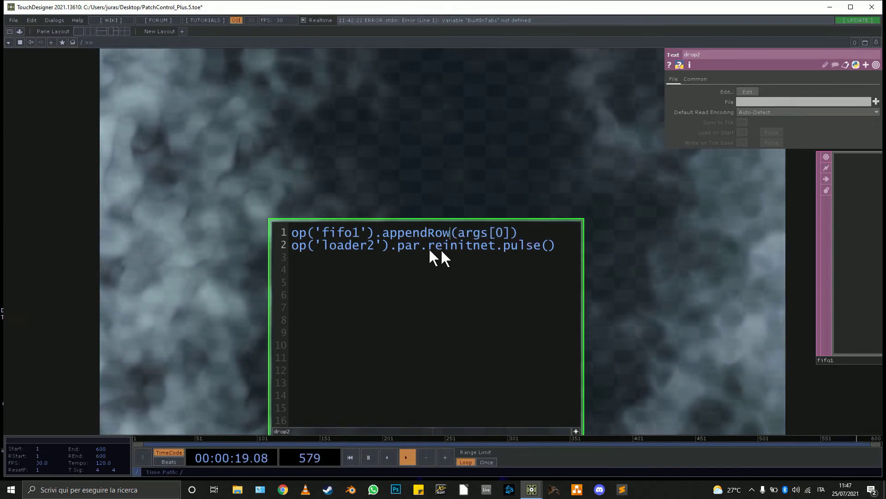
Delete the op('loader2').par.reinitnet.pulse() line from the drop2 script and leave the text editing.
{"action": "left_click_drag", "start_coordinate": [578, 253], "coordinate": [288, 250]}
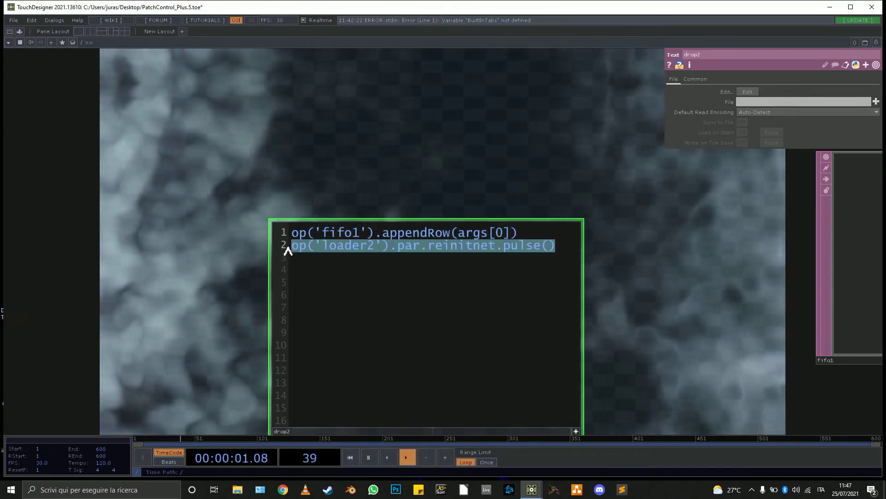
{"action": "key", "text": "BackSpace"}
{"action": "left_click_drag", "start_coordinate": [671, 307], "coordinate": [657, 308]}
Move the fifo1 DAT and its callbacks down so that fifo1 sits beside the LOADER container.
{"action": "scroll", "coordinate": [655, 306], "scroll_direction": "down", "scroll_amount": 3}
{"action": "left_click_drag", "start_coordinate": [632, 267], "coordinate": [509, 70]}
{"action": "scroll", "coordinate": [567, 151], "scroll_direction": "down", "scroll_amount": 5}
{"action": "left_click_drag", "start_coordinate": [621, 111], "coordinate": [627, 273]}
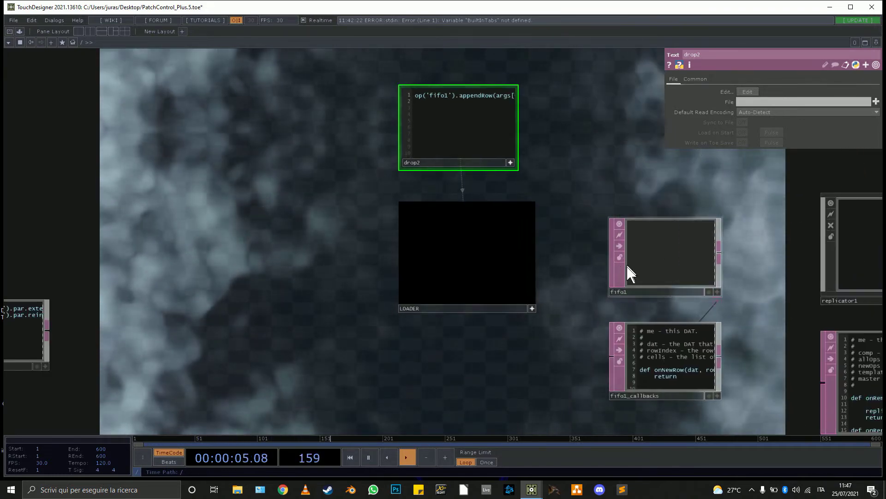
Switch to File Explorer's Desktop folder, drop AUDIO_IPOTETICO.tox onto the LOADER container in TouchDesigner and check fifo1's rows.
{"action": "left_click", "coordinate": [236, 490]}
{"action": "left_click", "coordinate": [240, 215]}
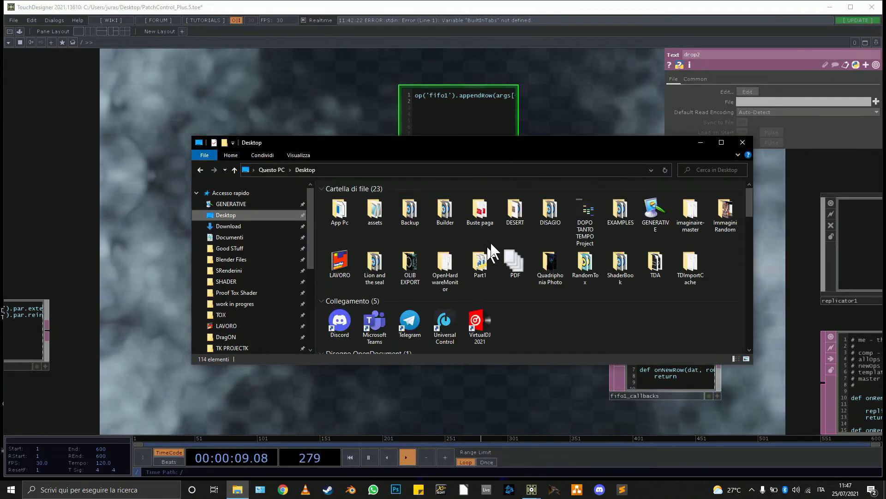
{"action": "scroll", "coordinate": [505, 263], "scroll_direction": "down", "scroll_amount": 10}
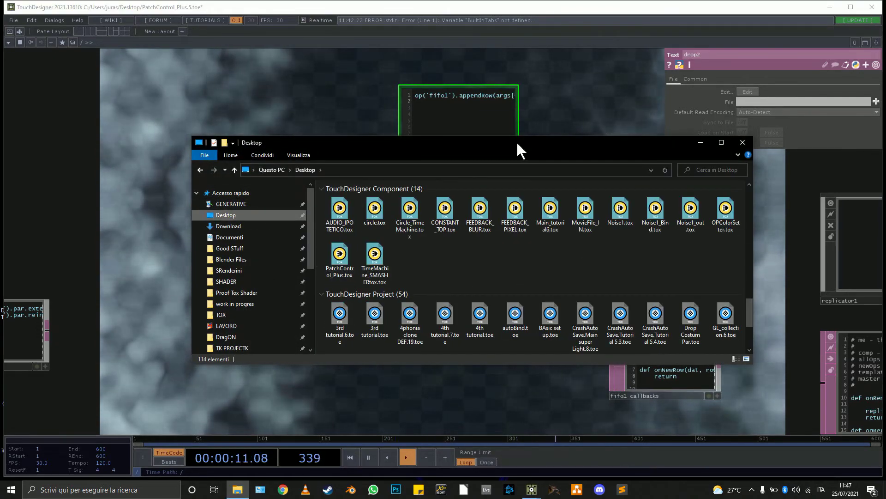
{"action": "left_click_drag", "start_coordinate": [518, 149], "coordinate": [451, 382]}
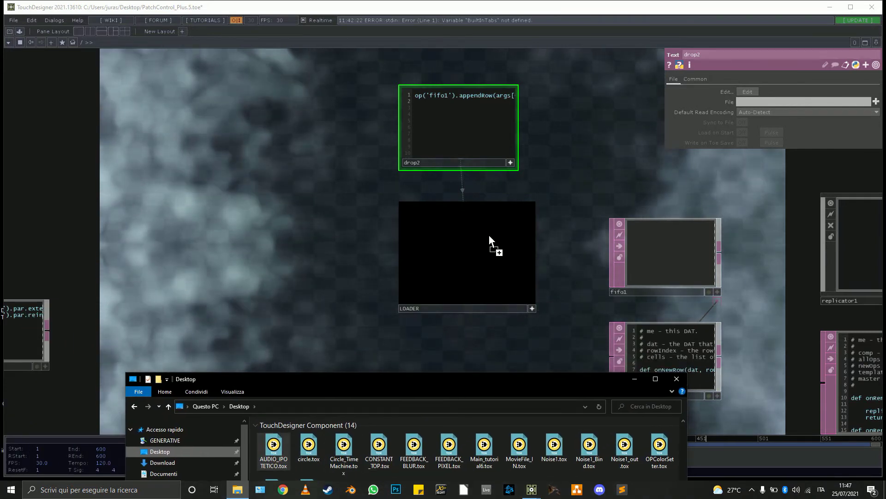
{"action": "scroll", "coordinate": [720, 256], "scroll_direction": "up", "scroll_amount": 5}
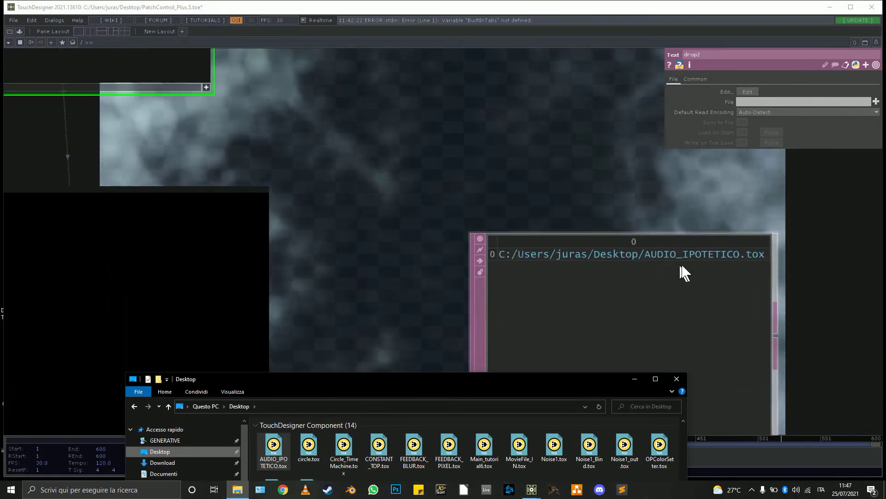
{"action": "scroll", "coordinate": [690, 263], "scroll_direction": "down", "scroll_amount": 5}
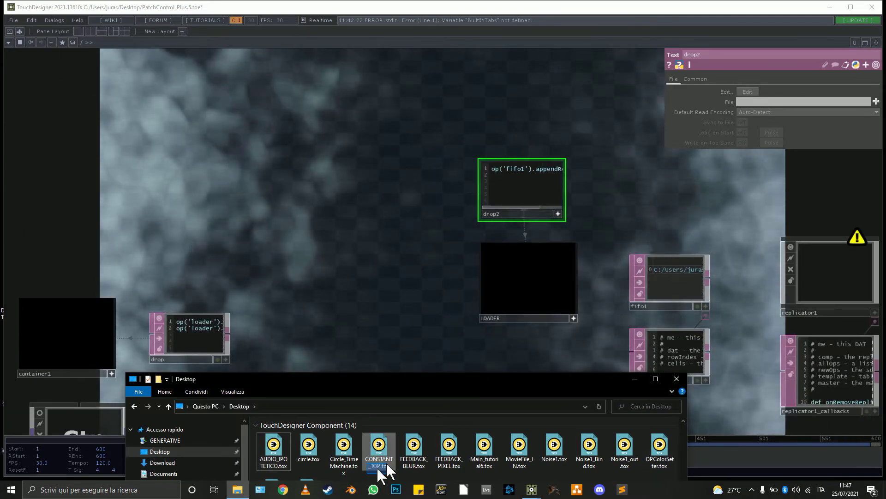
Drop the .tox files from CONSTANT_TOP.tox through OPColorSetter.tox onto the LOADER container together and check fifo1's rows.
{"action": "left_click_drag", "start_coordinate": [377, 467], "coordinate": [751, 450]}
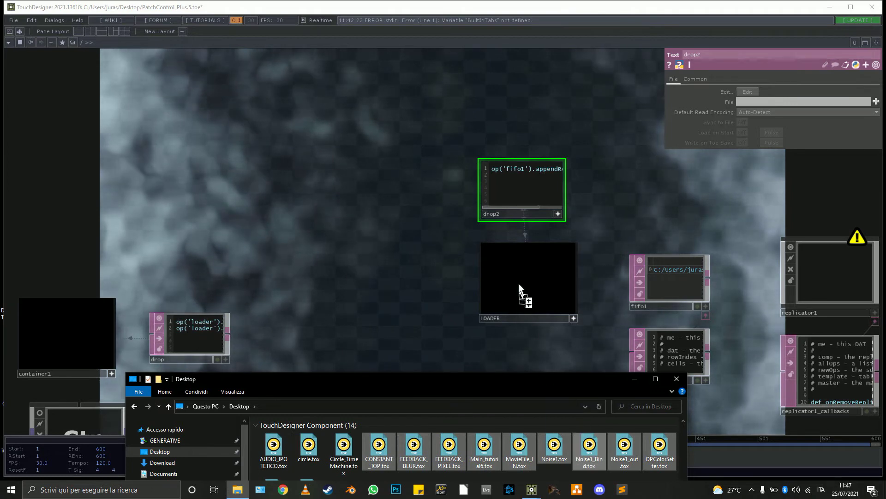
{"action": "left_click_drag", "start_coordinate": [520, 291], "coordinate": [520, 282]}
{"action": "scroll", "coordinate": [697, 259], "scroll_direction": "up", "scroll_amount": 4}
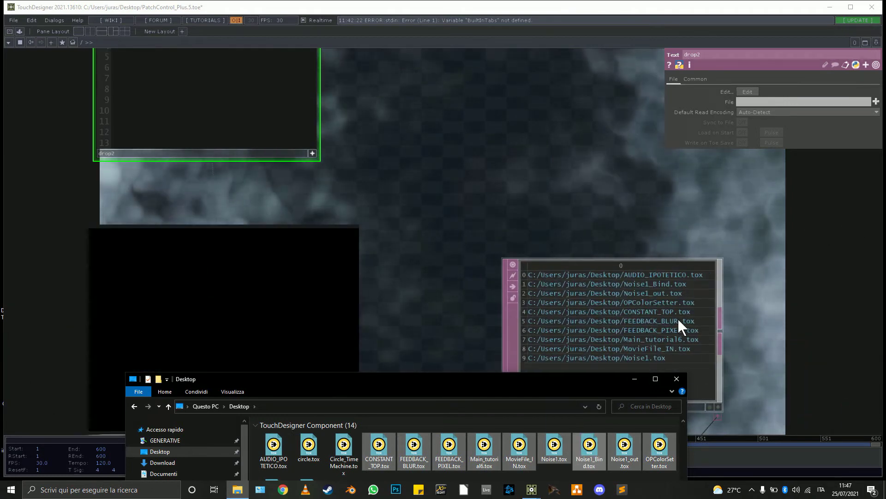
{"action": "scroll", "coordinate": [677, 318], "scroll_direction": "down", "scroll_amount": 6}
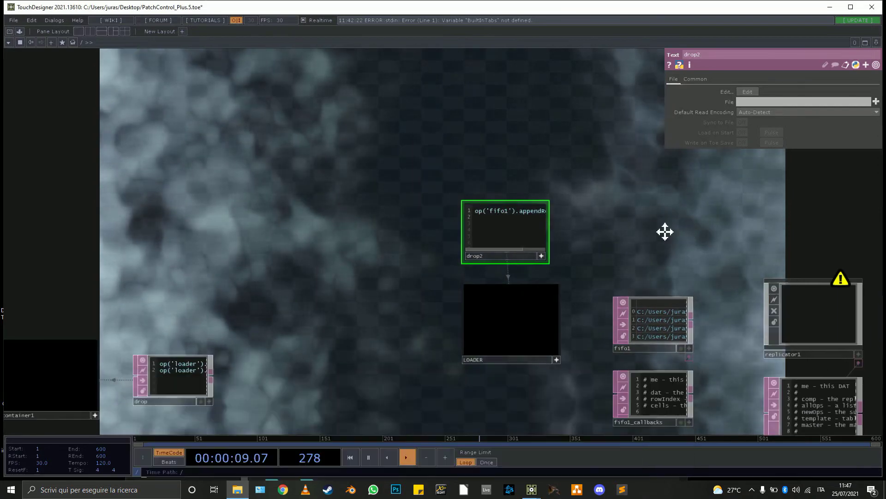
Clear the output of the fifo1 DAT to remove the test paths.
{"action": "left_click_drag", "start_coordinate": [665, 232], "coordinate": [613, 180]}
{"action": "left_click", "coordinate": [577, 259]}
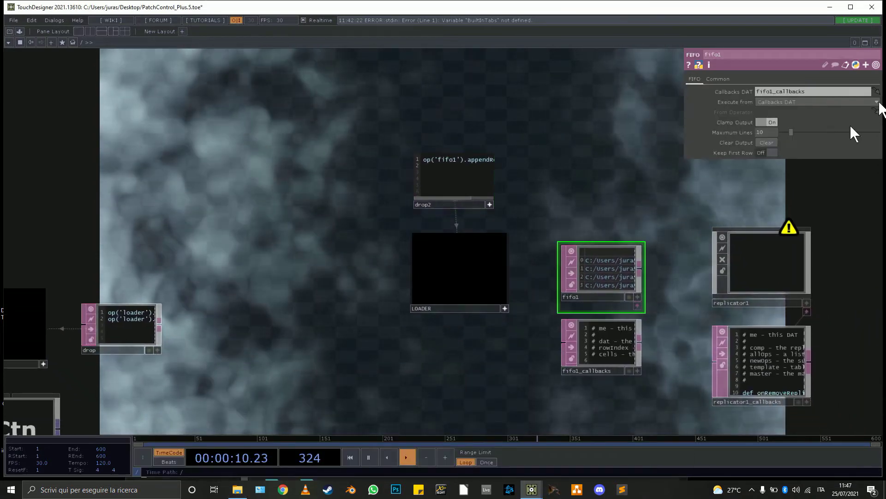
{"action": "left_click", "coordinate": [771, 143]}
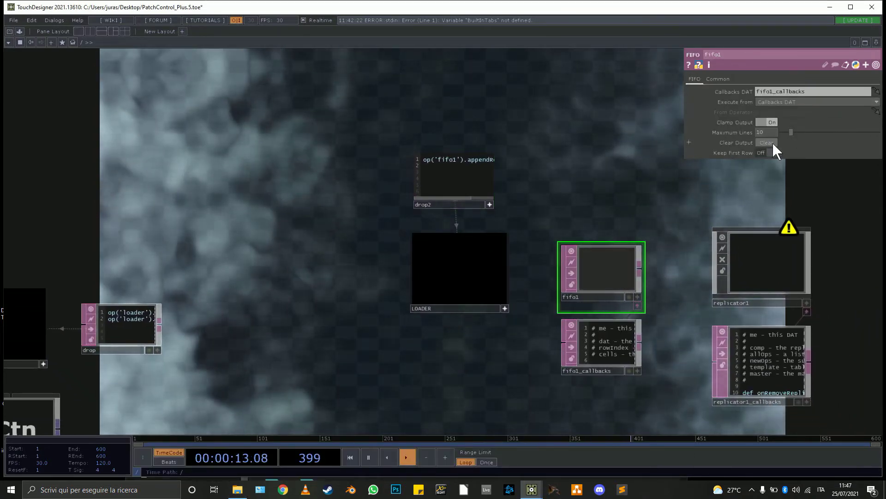
Assign the fifo1 DAT to replicator1 as its Template DAT Table.
{"action": "left_click_drag", "start_coordinate": [724, 225], "coordinate": [517, 185]}
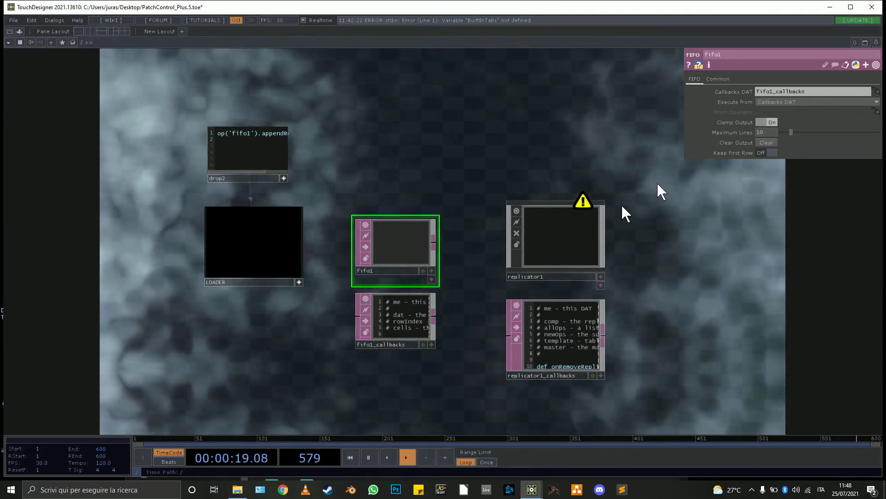
{"action": "left_click_drag", "start_coordinate": [699, 297], "coordinate": [560, 320]}
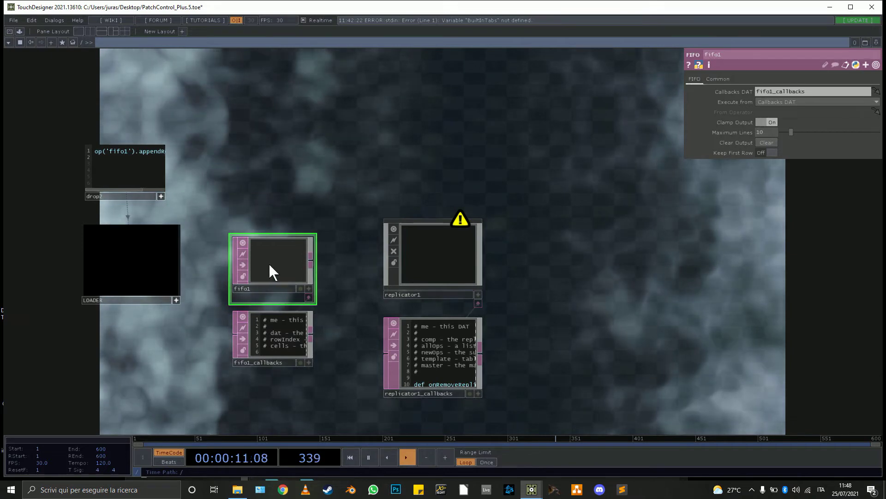
{"action": "left_click_drag", "start_coordinate": [269, 262], "coordinate": [418, 254]}
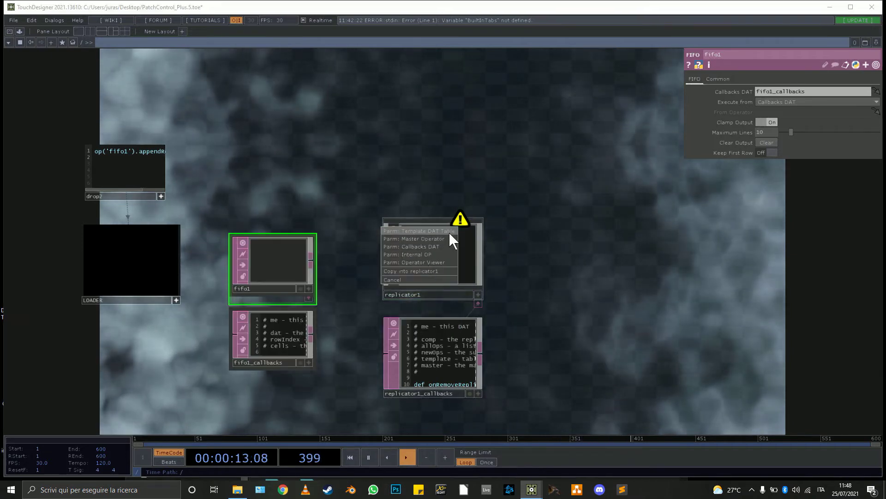
{"action": "left_click", "coordinate": [456, 246]}
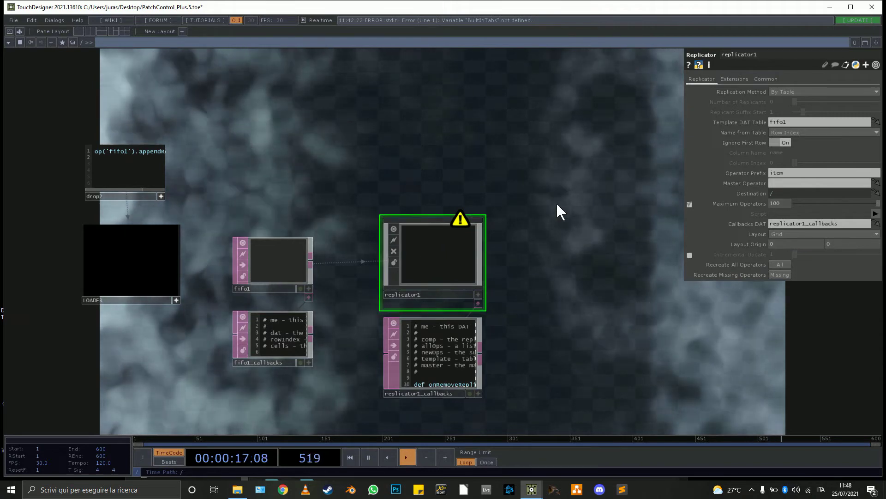
Add a Container COMP beside replicator1 and disconnect the wire attached to it.
{"action": "key", "text": "Tab"}
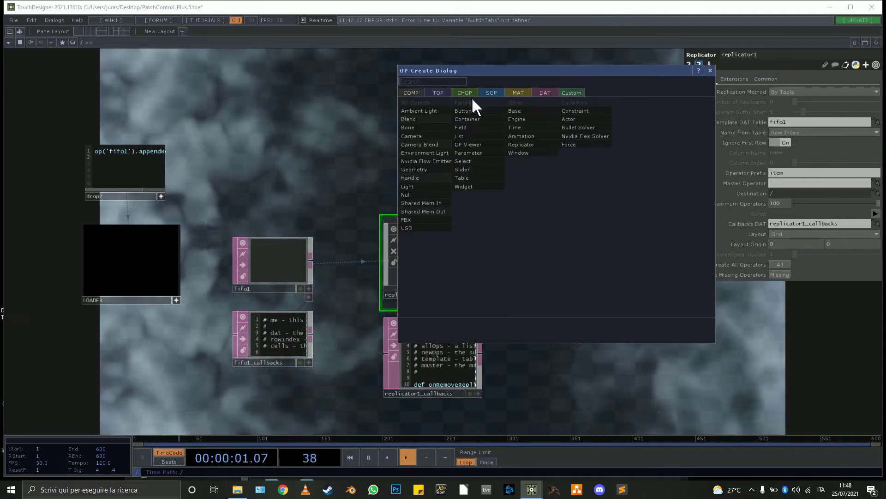
{"action": "key", "text": "Escape"}
{"action": "left_click", "coordinate": [604, 261]}
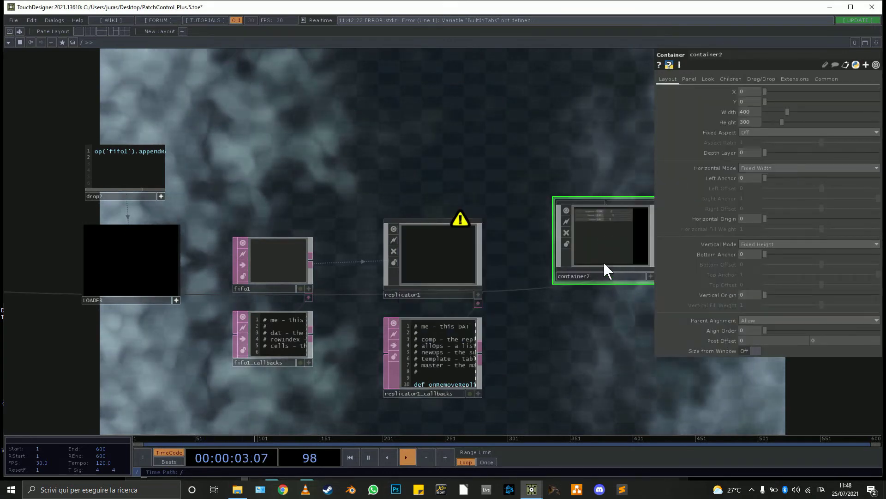
{"action": "left_click_drag", "start_coordinate": [621, 312], "coordinate": [544, 316]}
{"action": "right_click", "coordinate": [450, 294]}
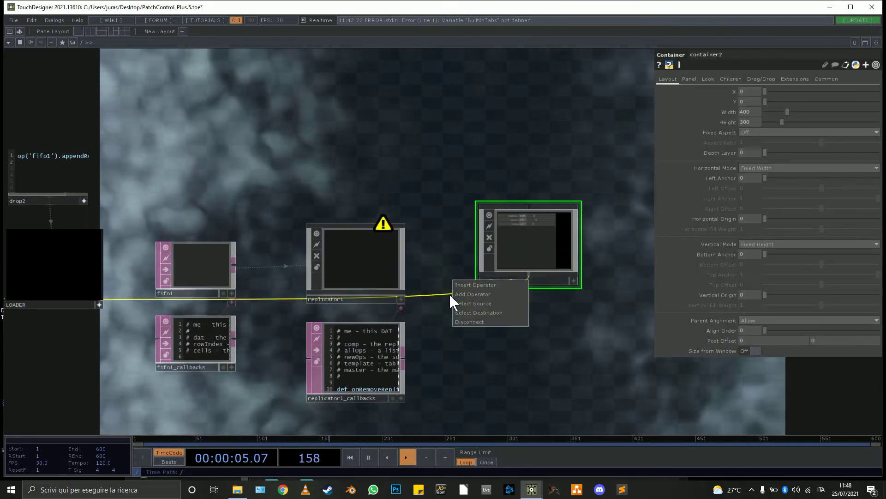
{"action": "left_click", "coordinate": [475, 321]}
{"action": "left_click_drag", "start_coordinate": [534, 253], "coordinate": [566, 275]}
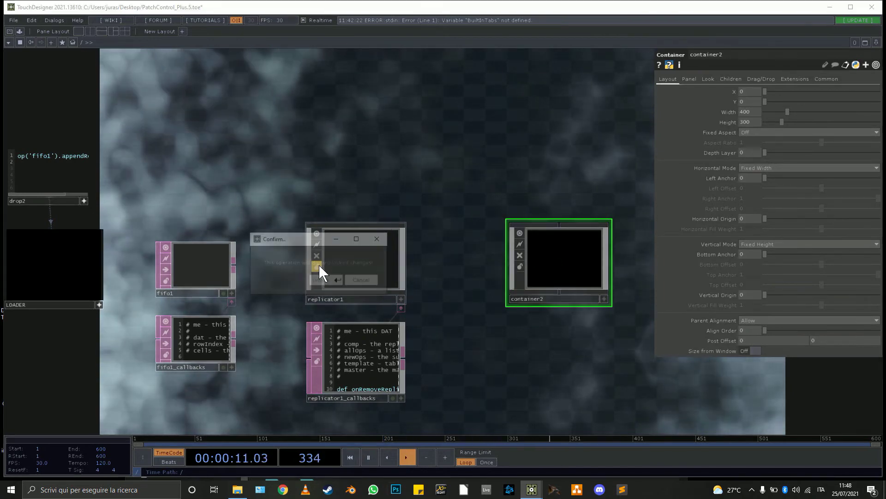
Assign container2 to replicator1 as its Master Operator and realign container2 beside the replicator.
{"action": "left_click", "coordinate": [321, 280]}
{"action": "left_click", "coordinate": [363, 267]}
{"action": "left_click_drag", "start_coordinate": [514, 265], "coordinate": [337, 271]}
{"action": "left_click", "coordinate": [358, 251]}
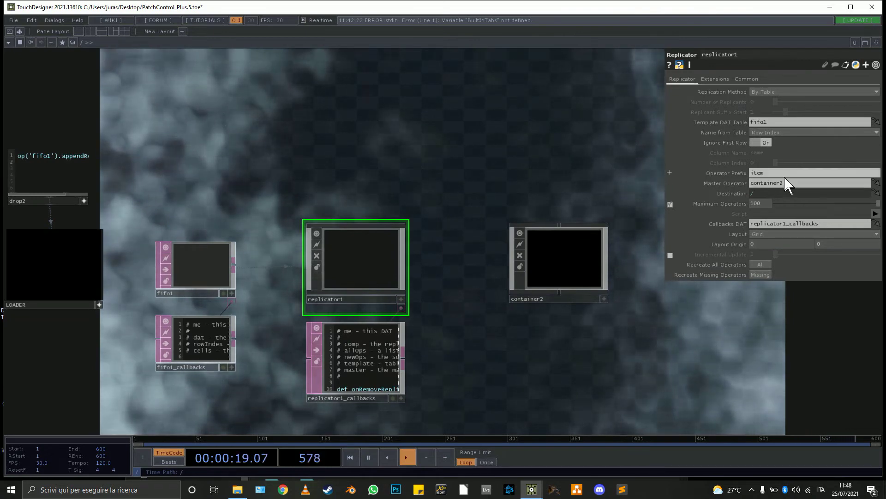
{"action": "left_click_drag", "start_coordinate": [549, 291], "coordinate": [507, 167]}
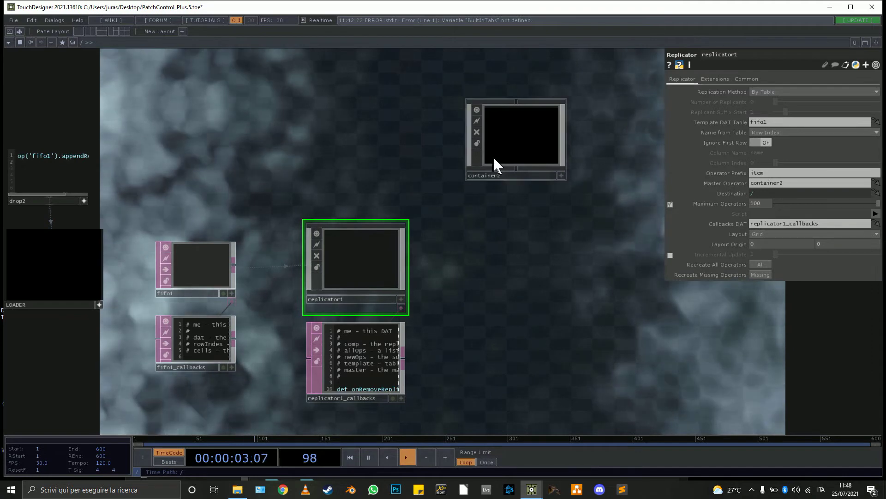
{"action": "left_click_drag", "start_coordinate": [505, 144], "coordinate": [494, 249]}
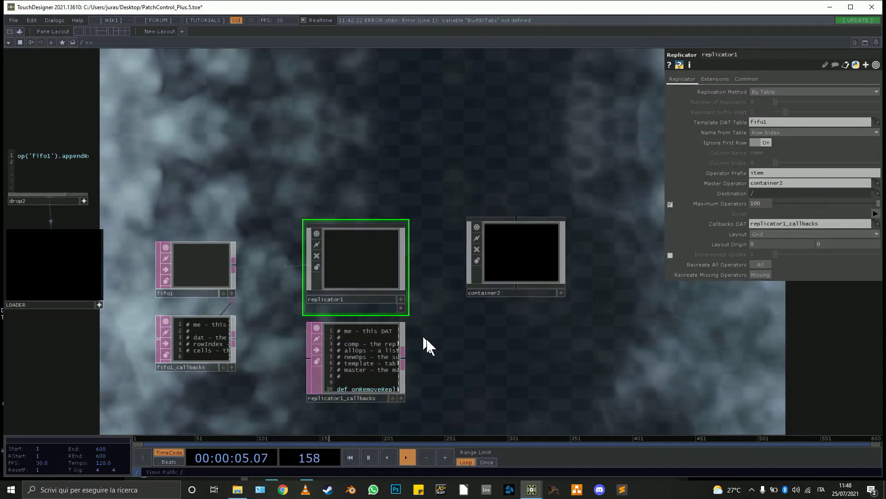
Drop the selected .tox files from the Desktop folder onto the LOADER container and look for the replicated operators.
{"action": "left_click_drag", "start_coordinate": [145, 145], "coordinate": [264, 103]}
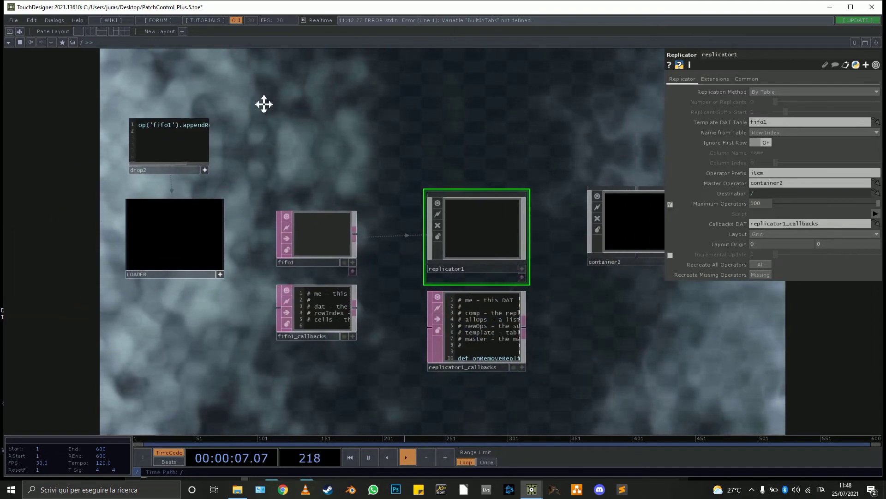
{"action": "left_click", "coordinate": [234, 490]}
{"action": "left_click_drag", "start_coordinate": [486, 450], "coordinate": [365, 392]}
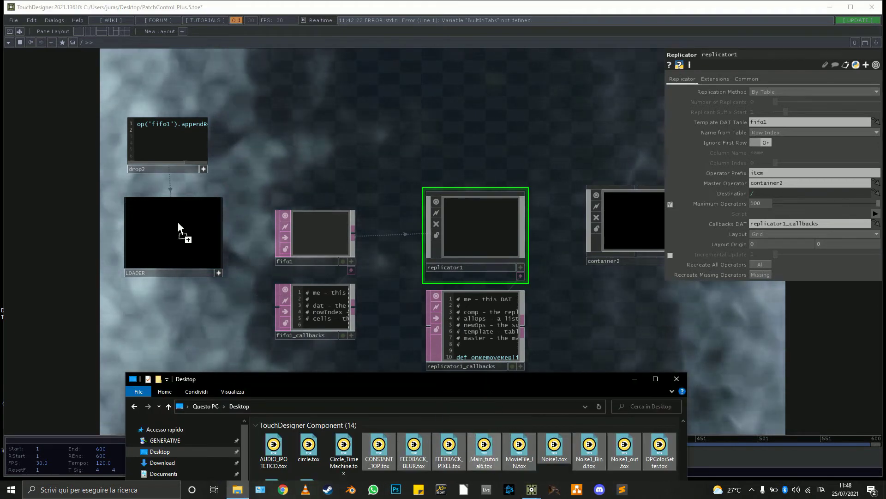
{"action": "left_click_drag", "start_coordinate": [178, 223], "coordinate": [175, 221]}
{"action": "scroll", "coordinate": [194, 304], "scroll_direction": "down", "scroll_amount": 8}
{"action": "left_click_drag", "start_coordinate": [246, 303], "coordinate": [292, 259]}
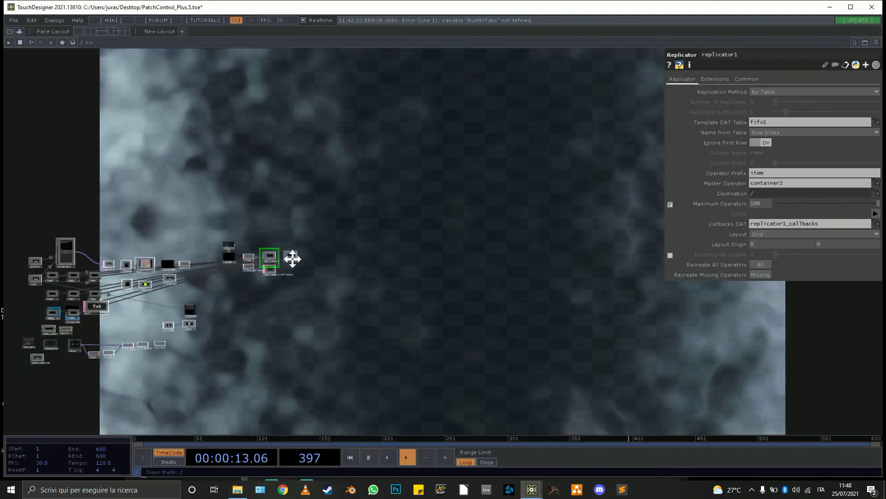
{"action": "scroll", "coordinate": [261, 253], "scroll_direction": "up", "scroll_amount": 8}
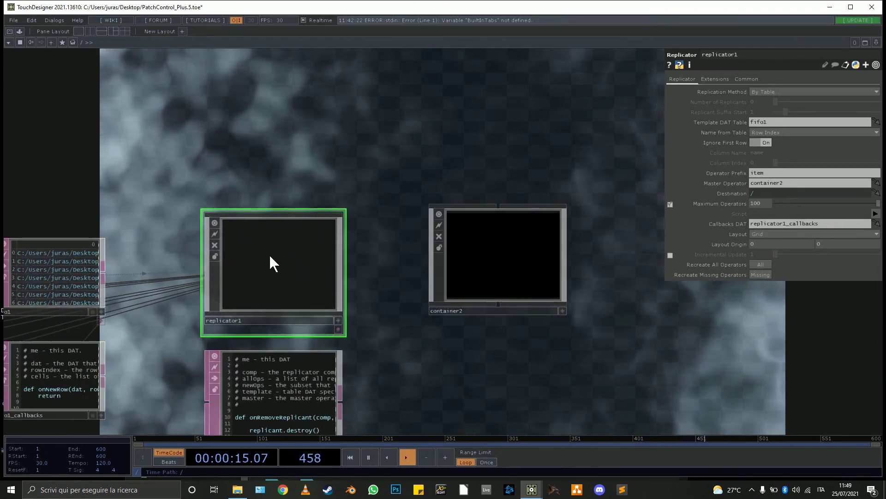
Set replicator1's Layout Origin to 3170, 230 and its Layout to Off.
{"action": "middle_click_drag", "start_coordinate": [833, 243], "coordinate": [772, 231]}
{"action": "left_click", "coordinate": [759, 234]}
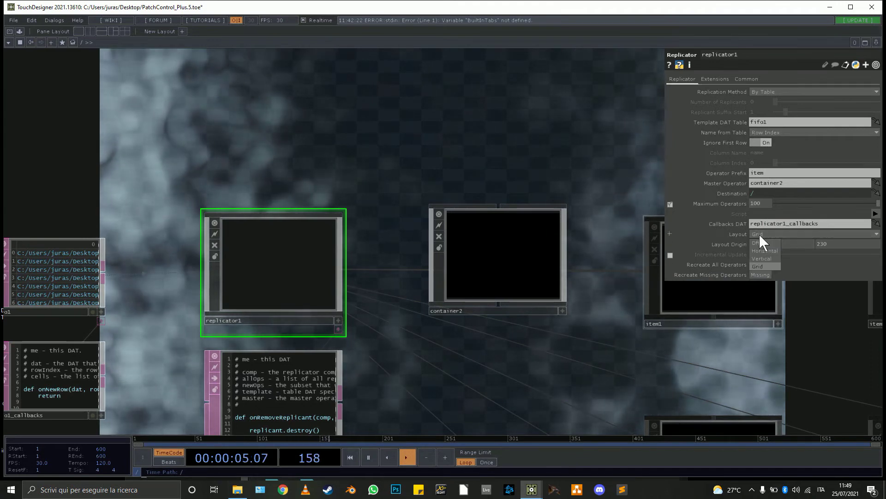
{"action": "left_click", "coordinate": [771, 241]}
{"action": "left_click_drag", "start_coordinate": [626, 323], "coordinate": [403, 317]}
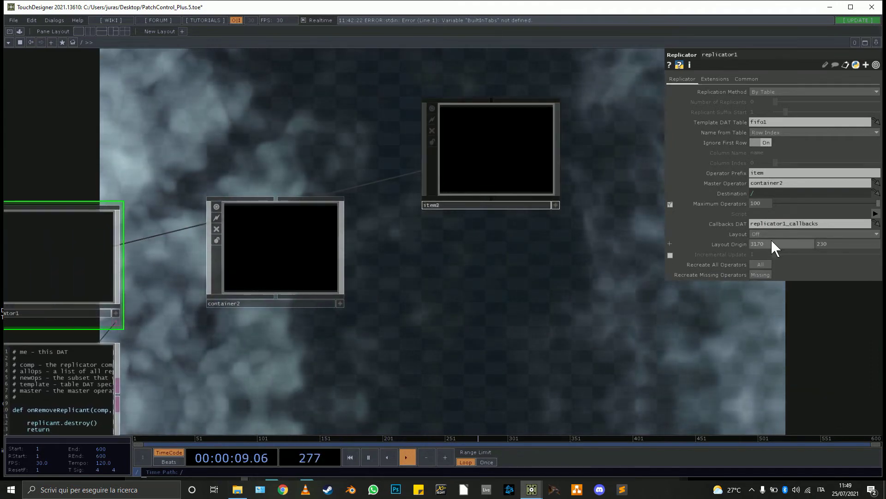
{"action": "left_click_drag", "start_coordinate": [538, 287], "coordinate": [600, 251]}
{"action": "scroll", "coordinate": [430, 309], "scroll_direction": "down", "scroll_amount": 3}
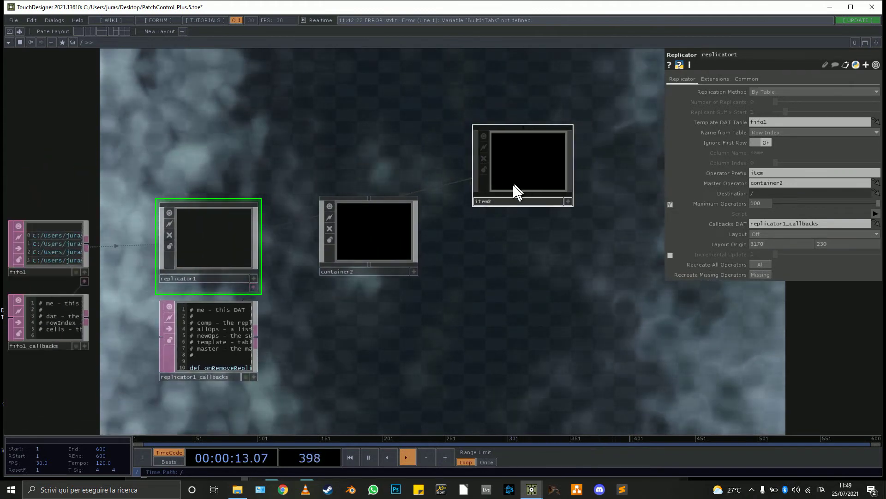
Clear fifo1's output to remove the replicants and examine the replicator1_callbacks script.
{"action": "left_click_drag", "start_coordinate": [361, 326], "coordinate": [394, 356]}
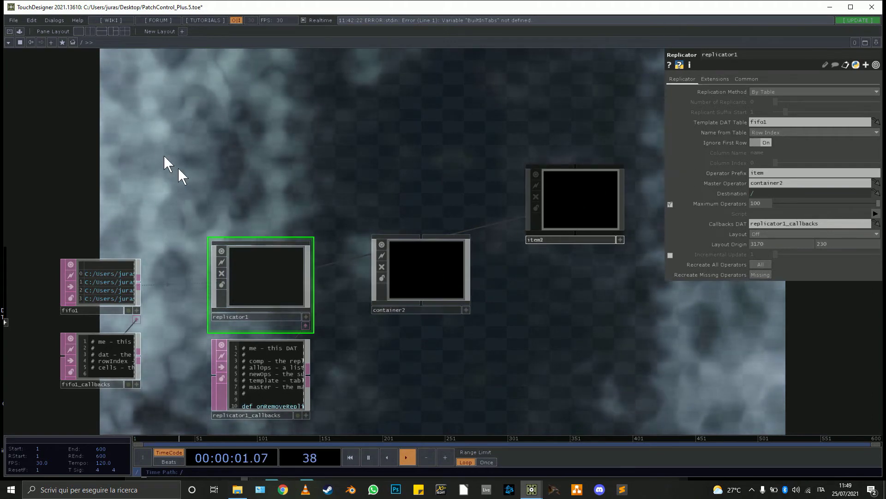
{"action": "left_click", "coordinate": [92, 295]}
{"action": "left_click", "coordinate": [772, 142]}
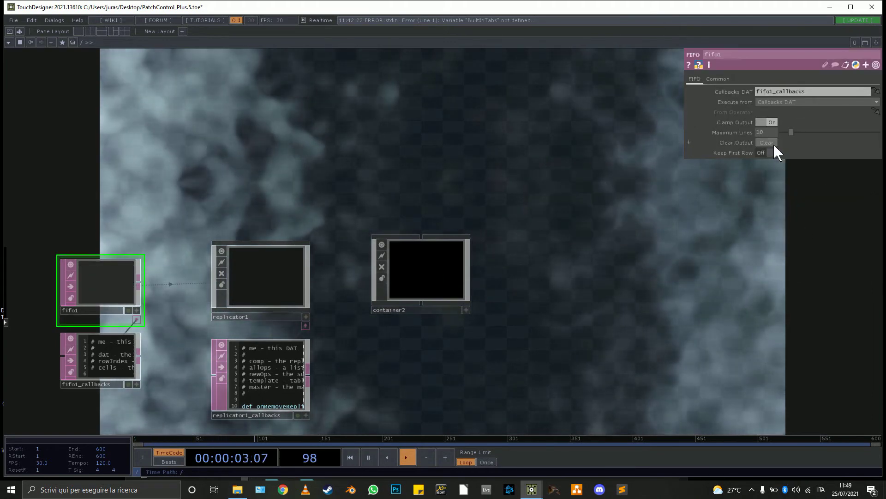
{"action": "left_click_drag", "start_coordinate": [446, 360], "coordinate": [477, 283]}
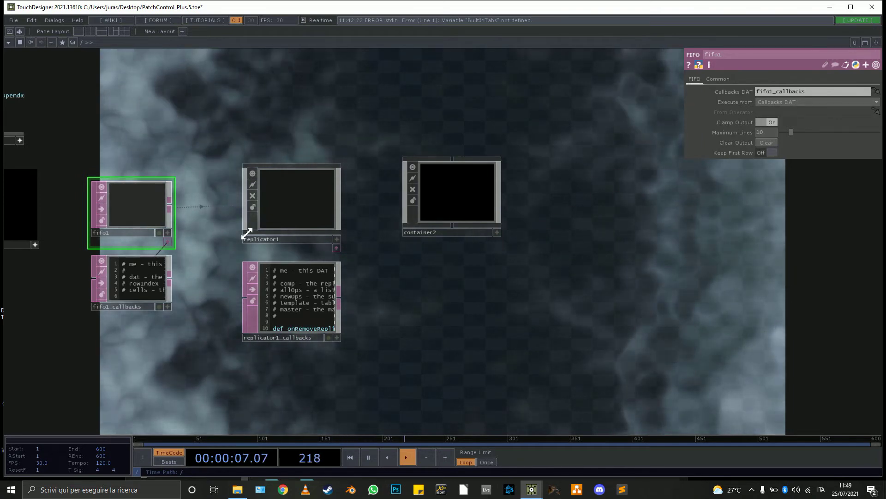
{"action": "scroll", "coordinate": [257, 285], "scroll_direction": "up", "scroll_amount": 3}
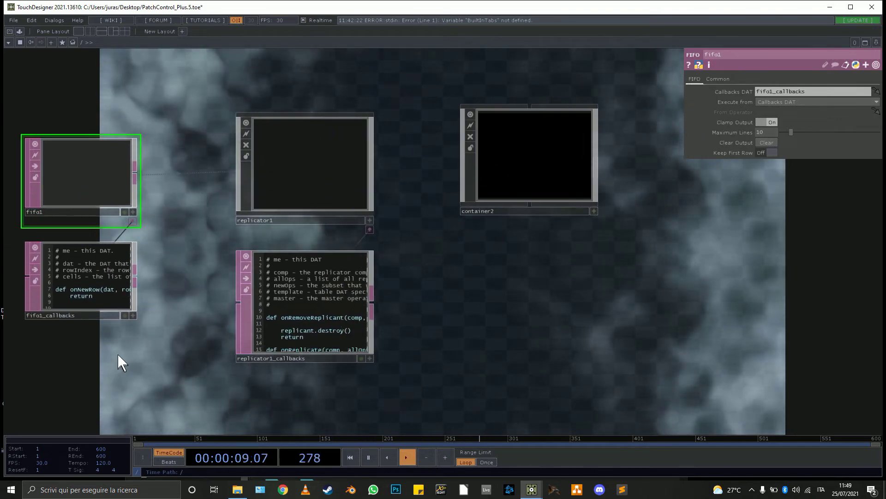
{"action": "scroll", "coordinate": [244, 352], "scroll_direction": "up", "scroll_amount": 5}
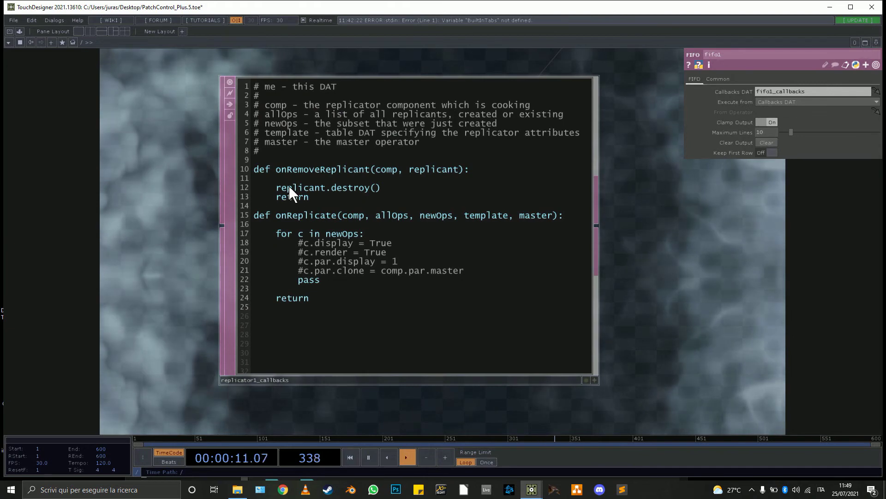
{"action": "scroll", "coordinate": [347, 212], "scroll_direction": "down", "scroll_amount": 5}
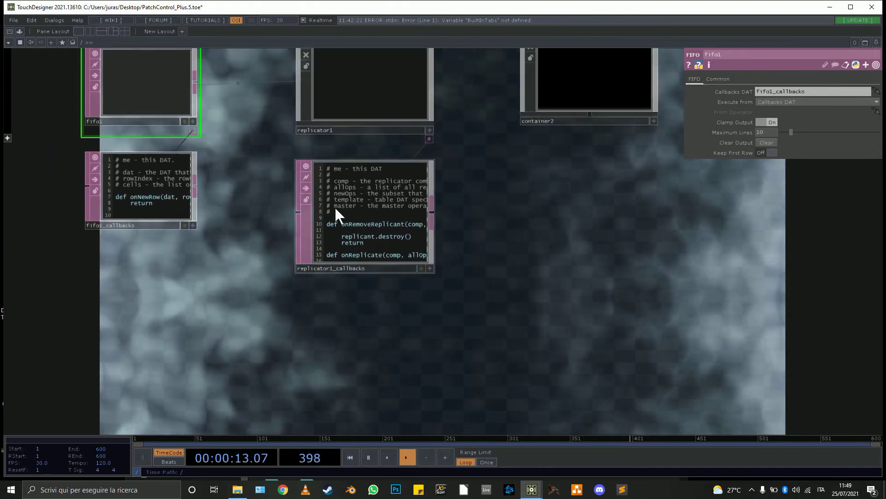
{"action": "left_click_drag", "start_coordinate": [221, 143], "coordinate": [178, 242]}
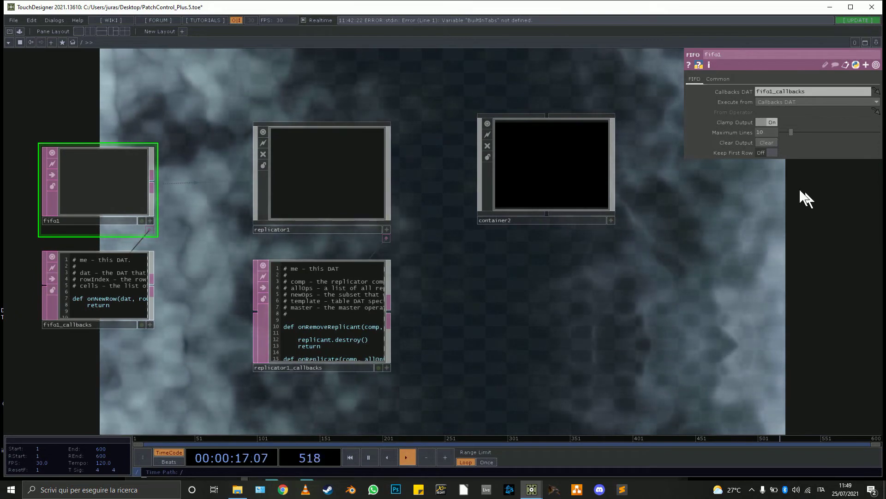
Select container2 and examine the drop script, the FIFO chain and the onReplicate function in replicator1_callbacks.
{"action": "left_click", "coordinate": [606, 184]}
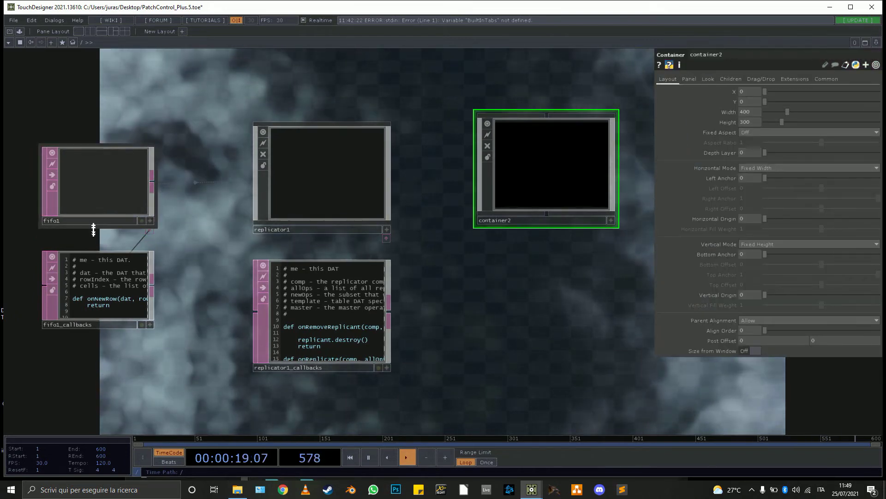
{"action": "left_click_drag", "start_coordinate": [145, 372], "coordinate": [463, 373]}
{"action": "left_click_drag", "start_coordinate": [355, 142], "coordinate": [363, 311]}
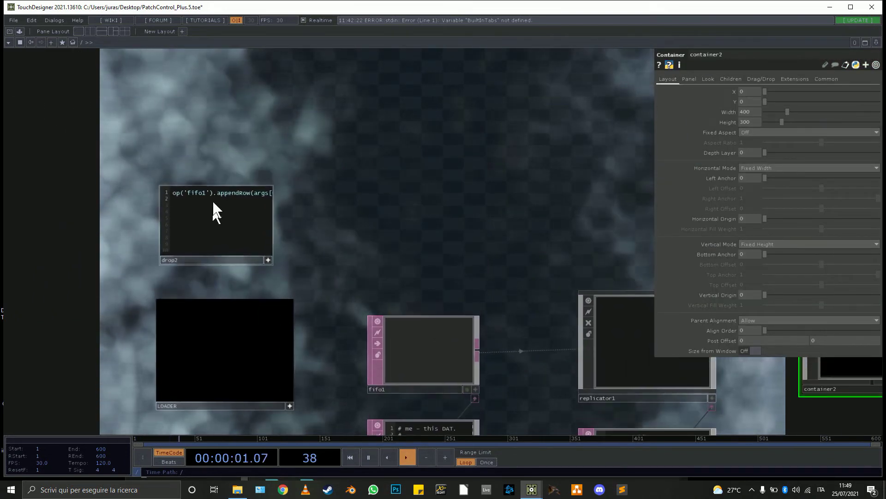
{"action": "left_click_drag", "start_coordinate": [578, 240], "coordinate": [329, 119]}
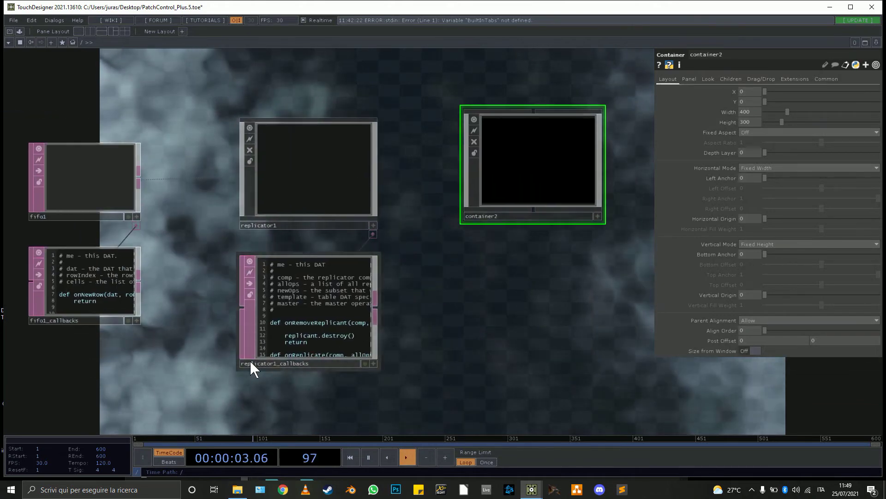
{"action": "scroll", "coordinate": [257, 340], "scroll_direction": "up", "scroll_amount": 5}
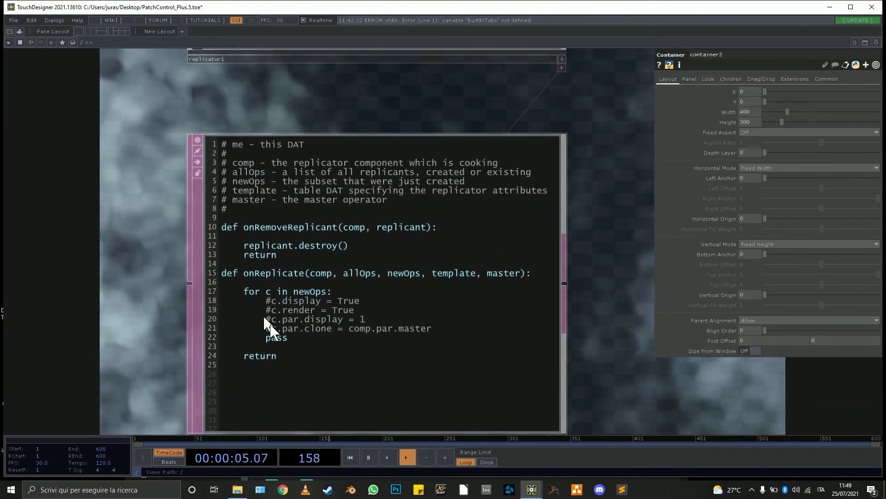
{"action": "scroll", "coordinate": [445, 324], "scroll_direction": "down", "scroll_amount": 2}
{"action": "scroll", "coordinate": [448, 319], "scroll_direction": "down", "scroll_amount": 1}
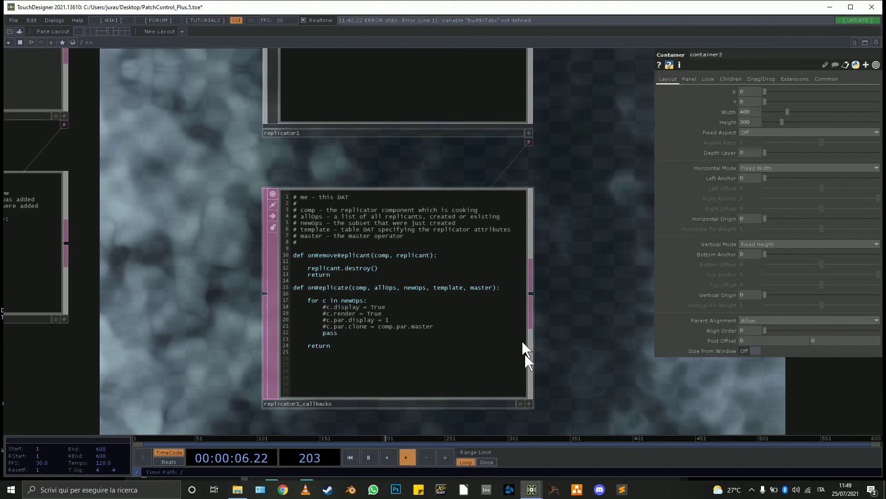
Start a new "c." statement below the commented clone line in the onReplicate loop of replicator1_callbacks.
{"action": "left_click", "coordinate": [530, 403]}
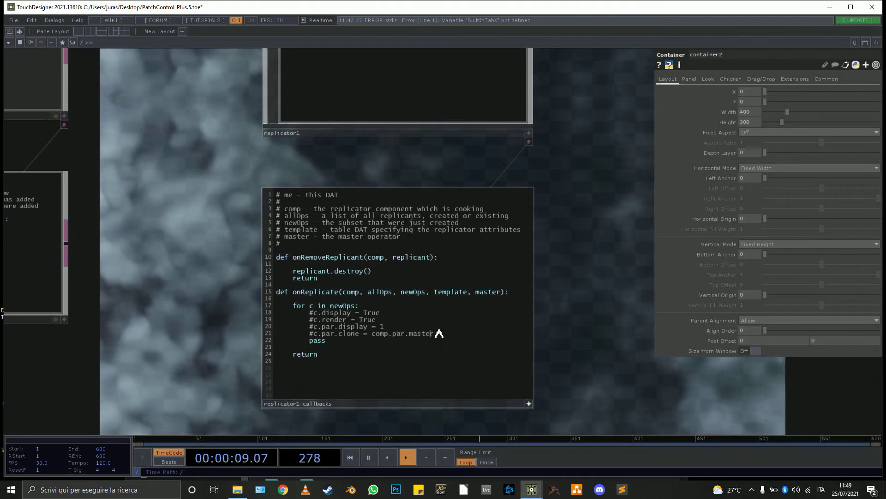
{"action": "left_click", "coordinate": [435, 337]}
{"action": "key", "text": "Return"}
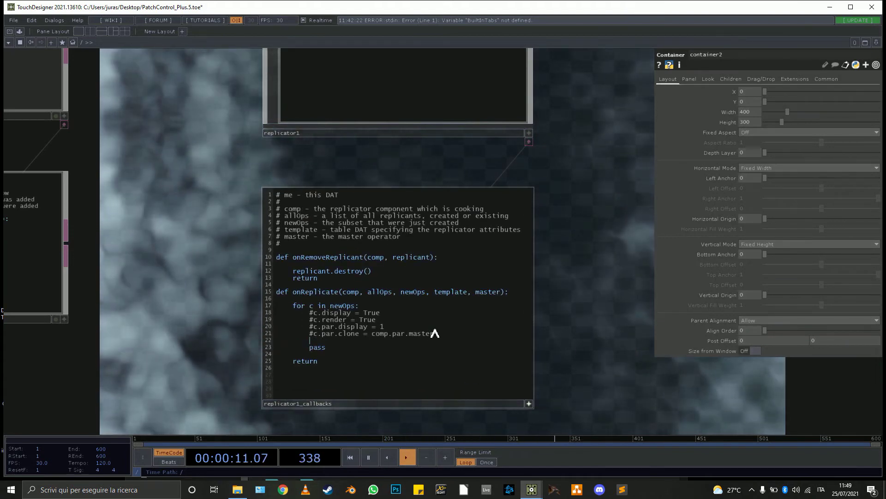
{"action": "type", "text": "c."}
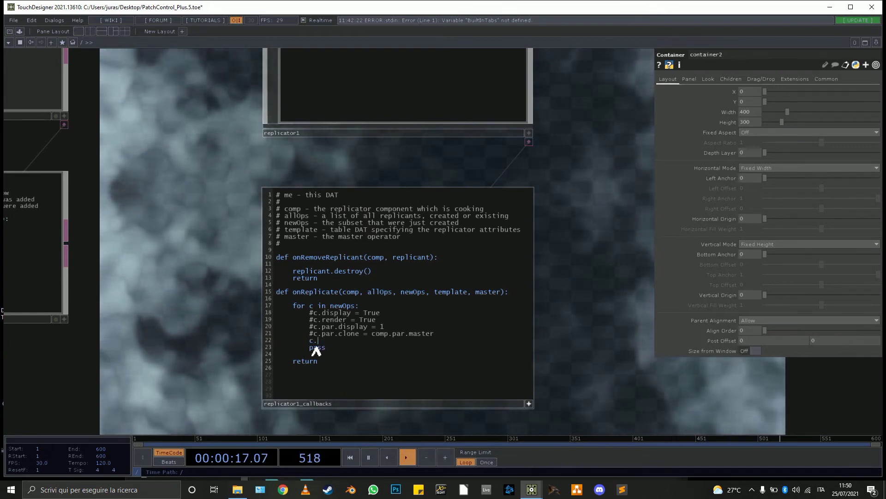
Show container2's common parameters and expand External .tox to expose its expression field.
{"action": "scroll", "coordinate": [407, 332], "scroll_direction": "down", "scroll_amount": 4}
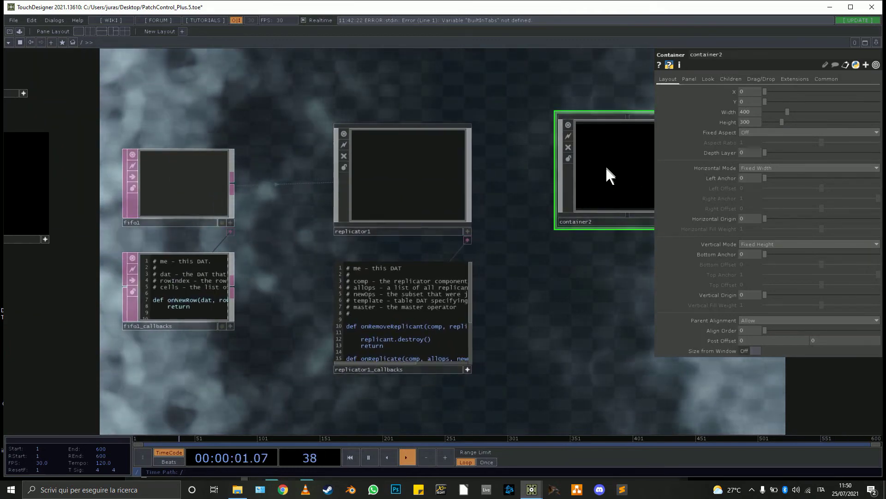
{"action": "left_click", "coordinate": [818, 78]}
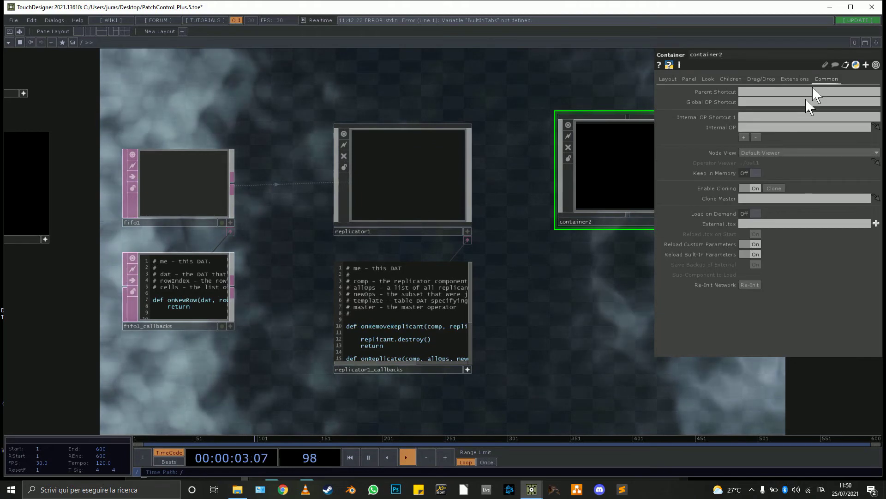
{"action": "left_click", "coordinate": [724, 224]}
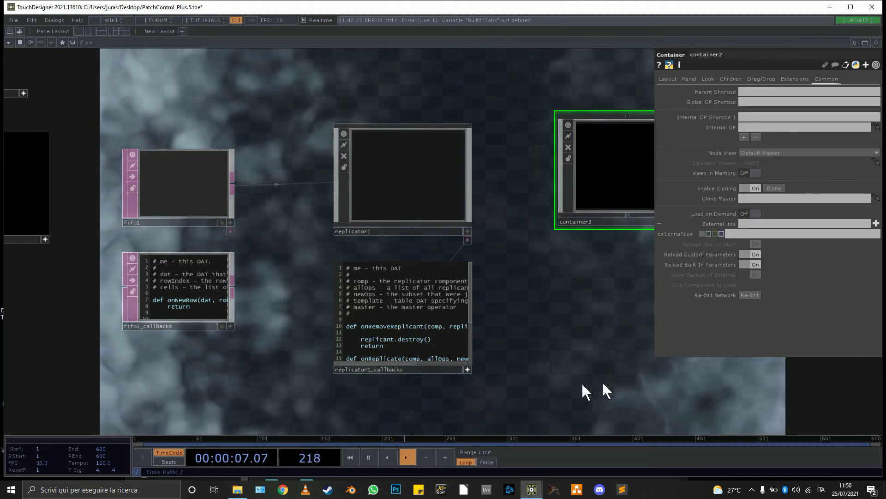
{"action": "scroll", "coordinate": [397, 382], "scroll_direction": "up", "scroll_amount": 5}
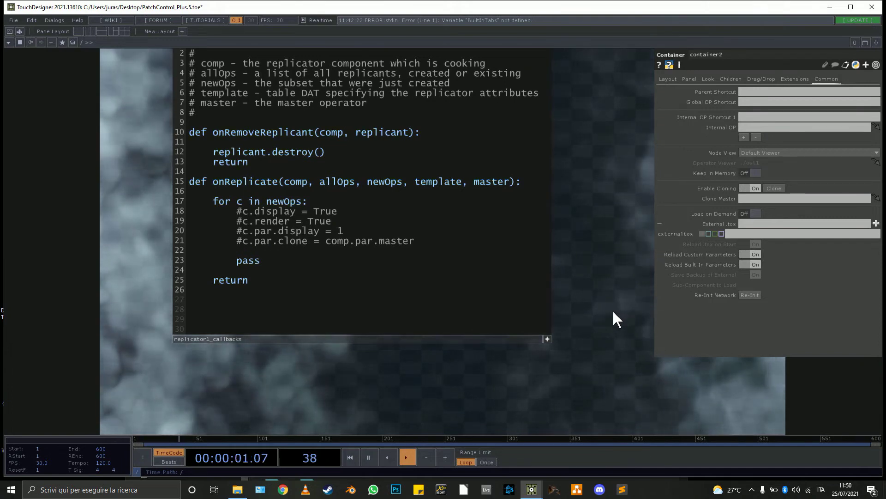
{"action": "middle_click_drag", "start_coordinate": [613, 311], "coordinate": [606, 256]}
{"action": "left_click_drag", "start_coordinate": [423, 122], "coordinate": [37, 187]}
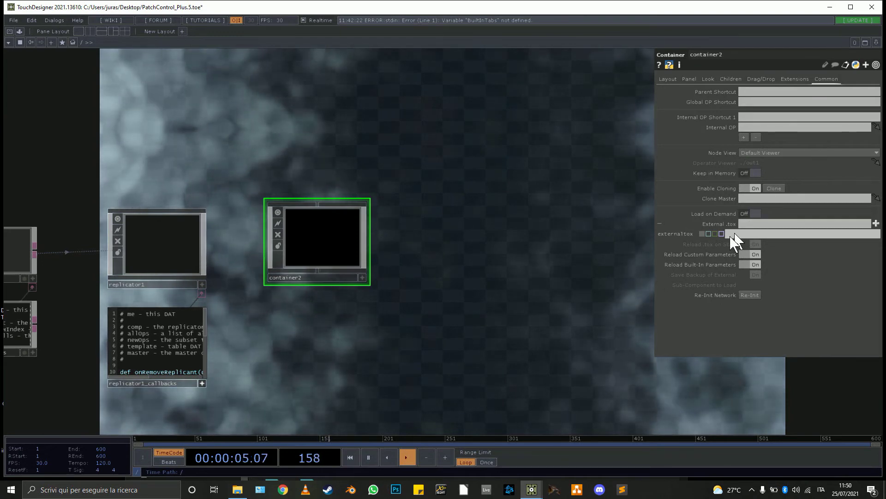
Rename container2 to container0 and finally to container, updating replicator1's master reference for each name.
{"action": "left_click", "coordinate": [307, 276]}
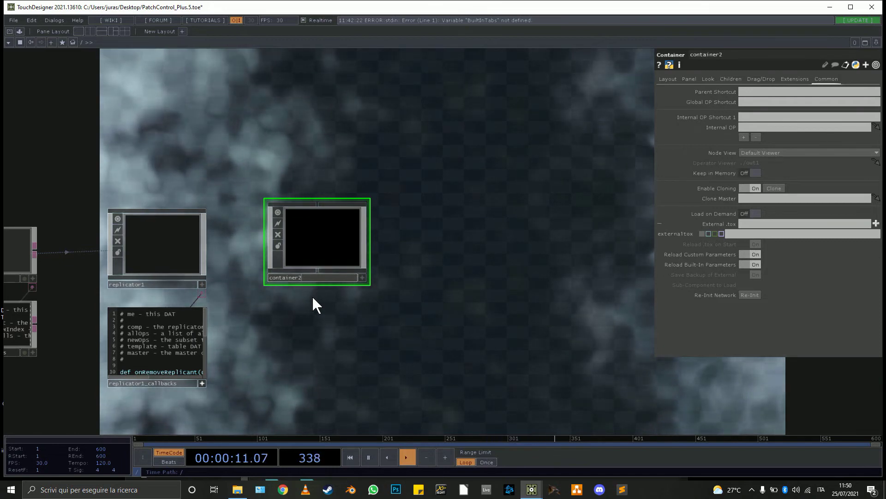
{"action": "key", "text": "BackSpace"}
{"action": "type", "text": "0"}
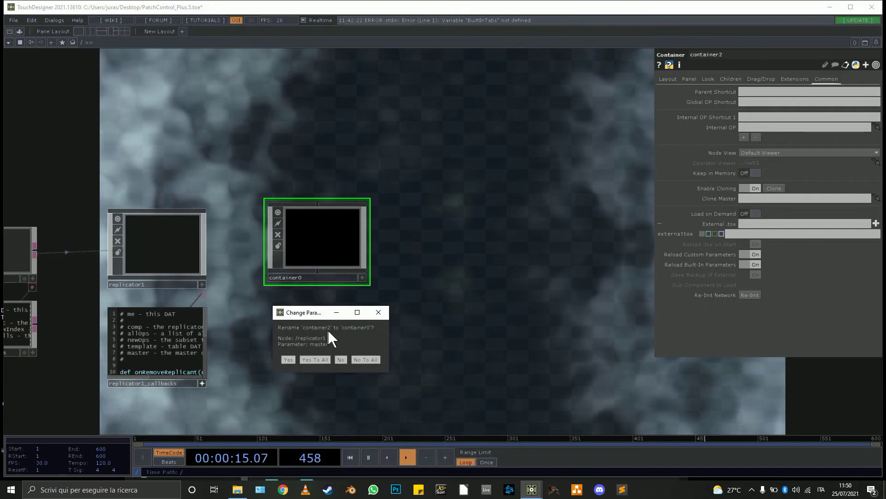
{"action": "left_click", "coordinate": [315, 359]}
{"action": "left_click_drag", "start_coordinate": [314, 303], "coordinate": [383, 267]}
{"action": "key", "text": "Return"}
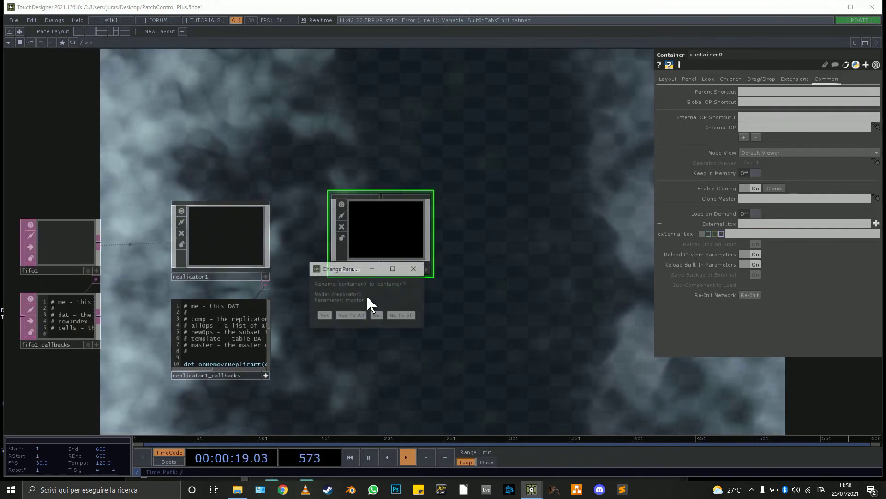
{"action": "left_click", "coordinate": [360, 316]}
Set the master container's External .tox expression to op('fifo1')[0,0].
{"action": "left_click", "coordinate": [741, 234]}
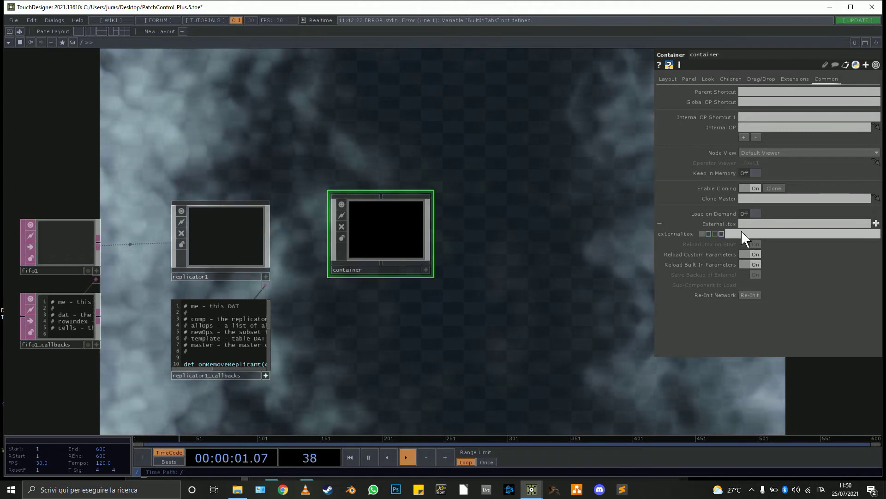
{"action": "type", "text": "op()"}
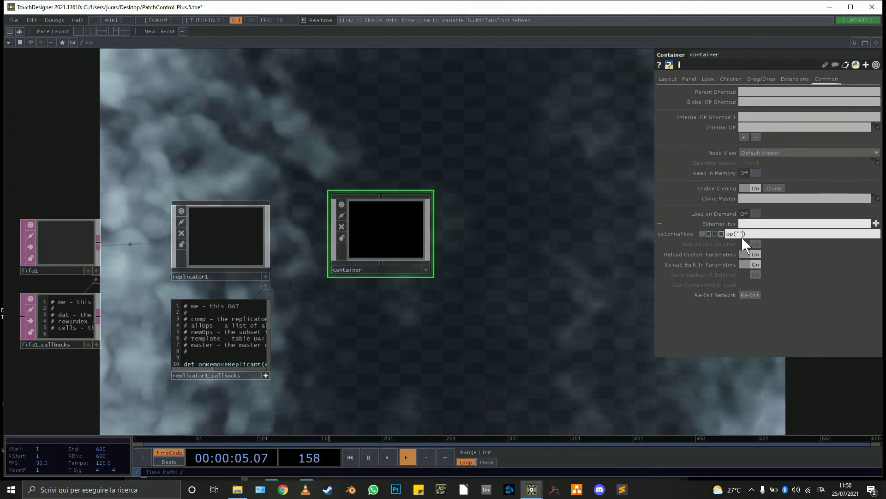
{"action": "type", "text": "'f'"}
{"action": "type", "text": "ifo"}
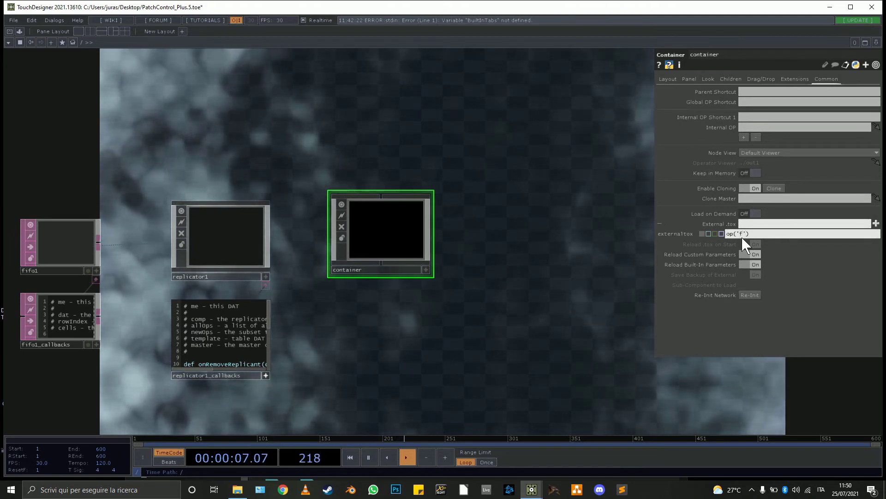
{"action": "type", "text": "1"}
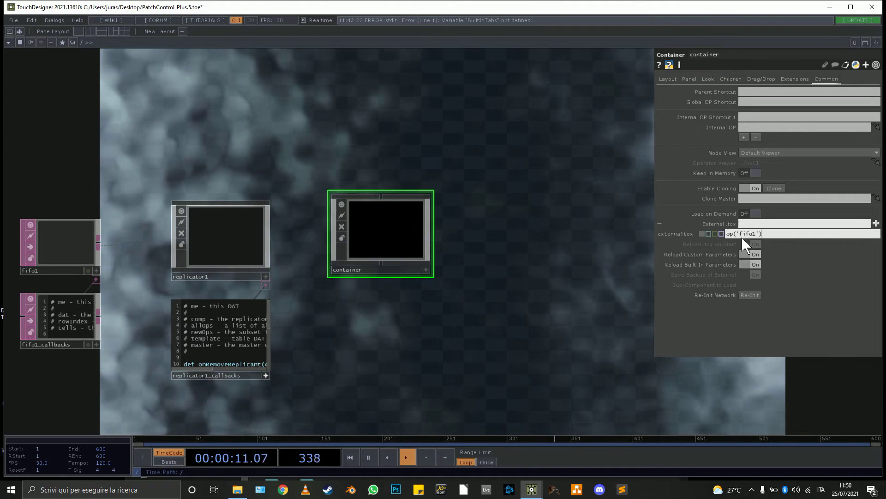
{"action": "type", "text": "[]0"}
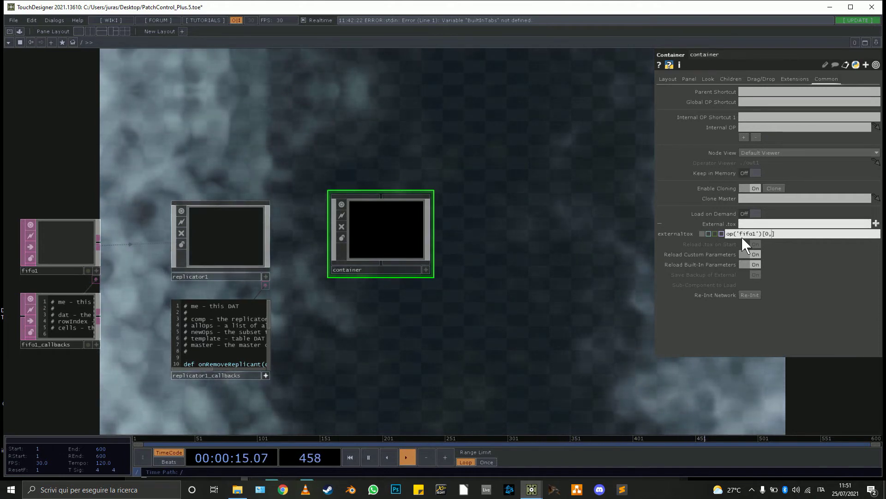
{"action": "type", "text": ",0"}
{"action": "key", "text": "Return"}
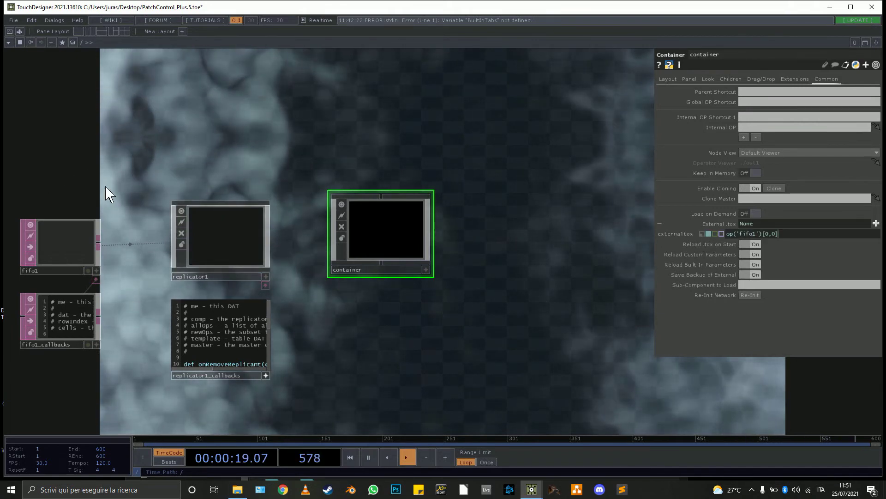
Drop the selected Desktop .tox files onto the LOADER container and inspect the External .tox path of replicant item1.
{"action": "left_click_drag", "start_coordinate": [105, 186], "coordinate": [273, 206]}
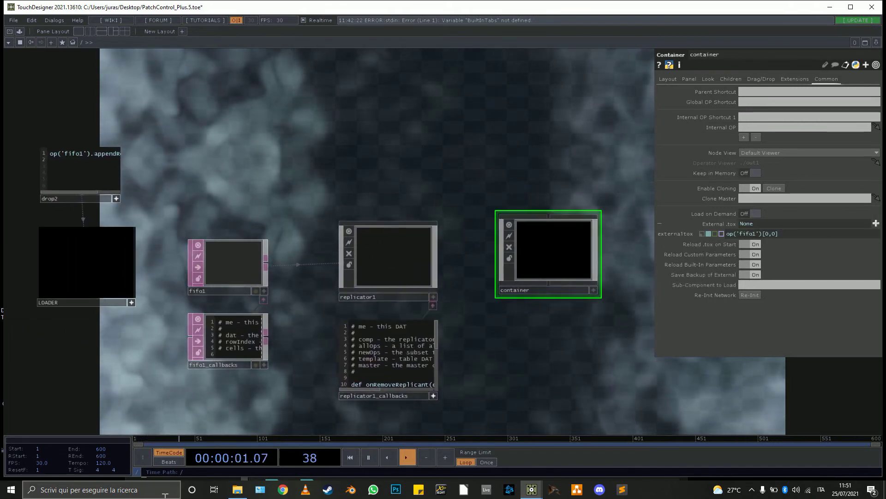
{"action": "left_click", "coordinate": [237, 489]}
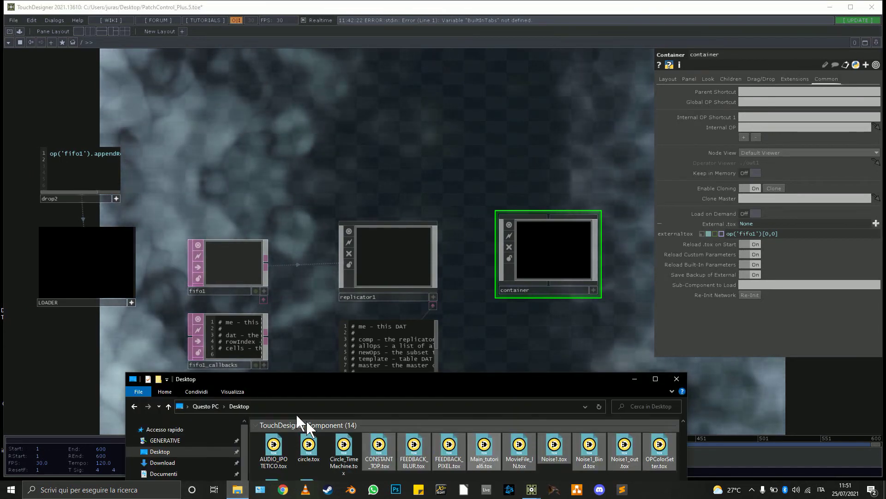
{"action": "left_click_drag", "start_coordinate": [65, 266], "coordinate": [65, 266]}
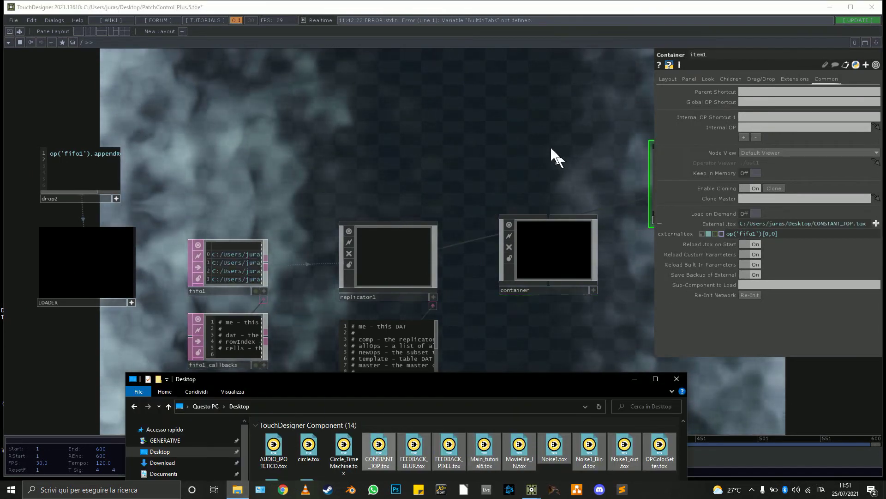
{"action": "left_click_drag", "start_coordinate": [550, 145], "coordinate": [365, 136]}
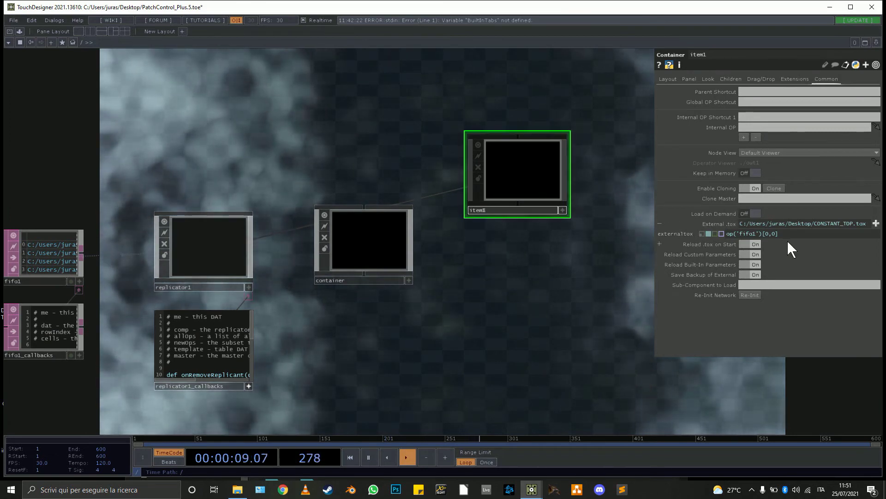
{"action": "mouse_move", "coordinate": [766, 234]}
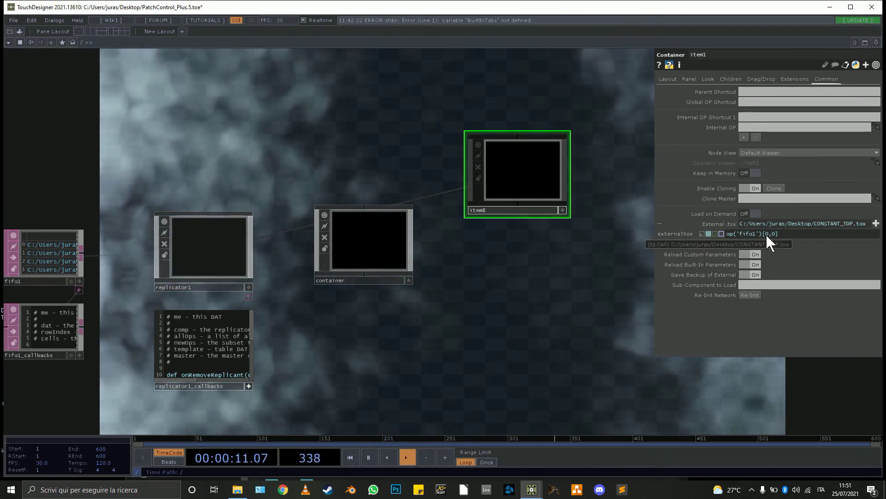
Rename the master container to container2 and update replicator1's master reference to match.
{"action": "left_click", "coordinate": [356, 281]}
{"action": "type", "text": "2"}
{"action": "key", "text": "Return"}
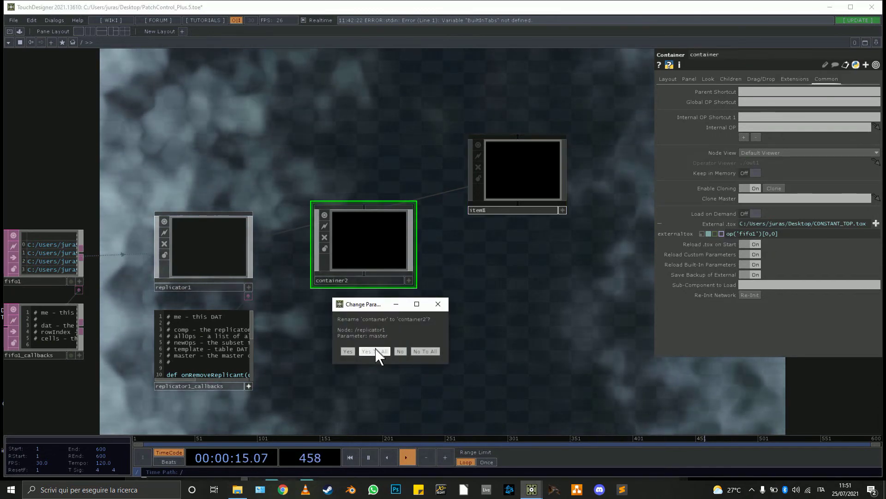
{"action": "left_click", "coordinate": [375, 352]}
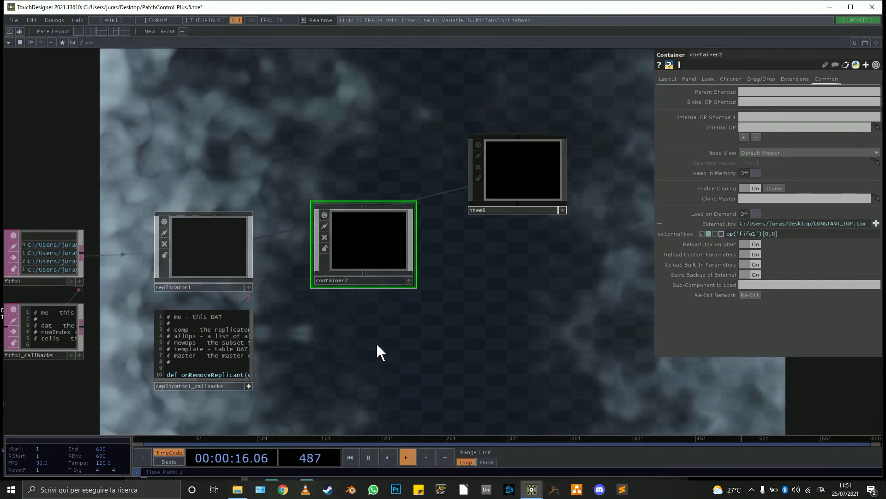
Replace the row index in container2's External .tox expression so it reads op('fifo1')[me.digits,0].
{"action": "left_click", "coordinate": [769, 235]}
{"action": "key", "text": "BackSpace"}
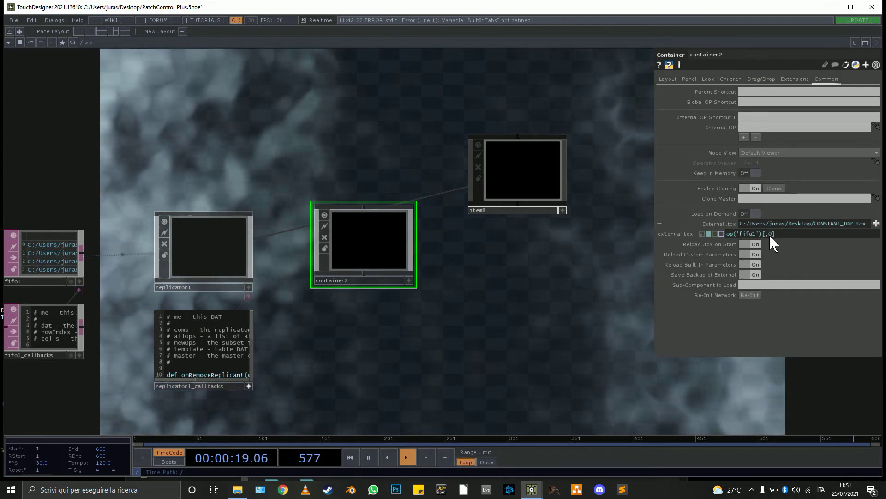
{"action": "type", "text": "me"}
{"action": "type", "text": ".difits"}
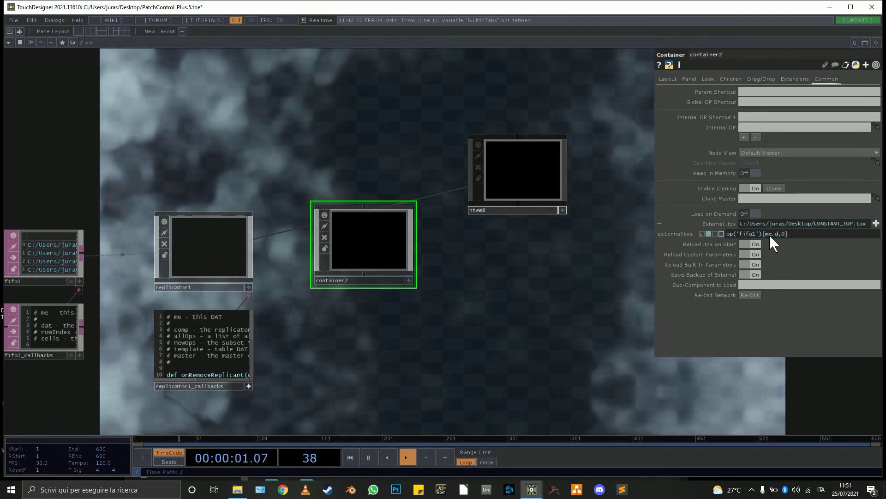
{"action": "key", "text": "BackSpace"}
{"action": "key", "text": "BackSpace"}
{"action": "key", "text": "BackSpace"}
{"action": "key", "text": "BackSpace"}
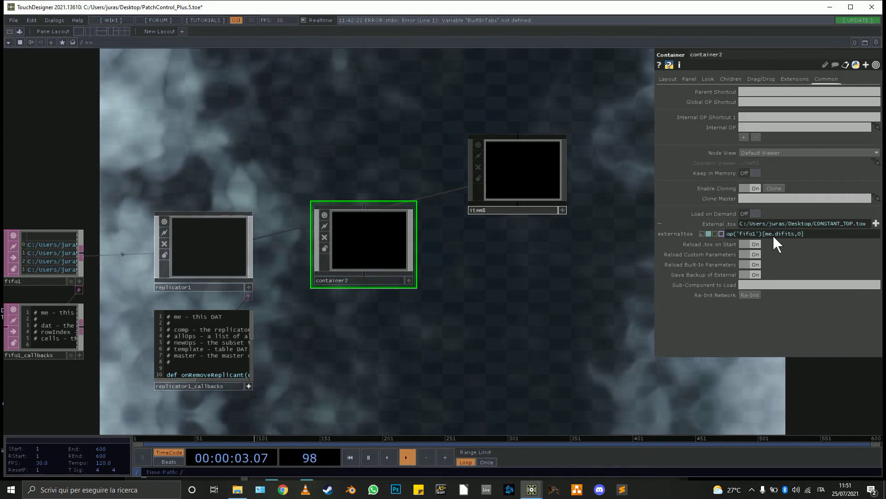
{"action": "type", "text": "gits"}
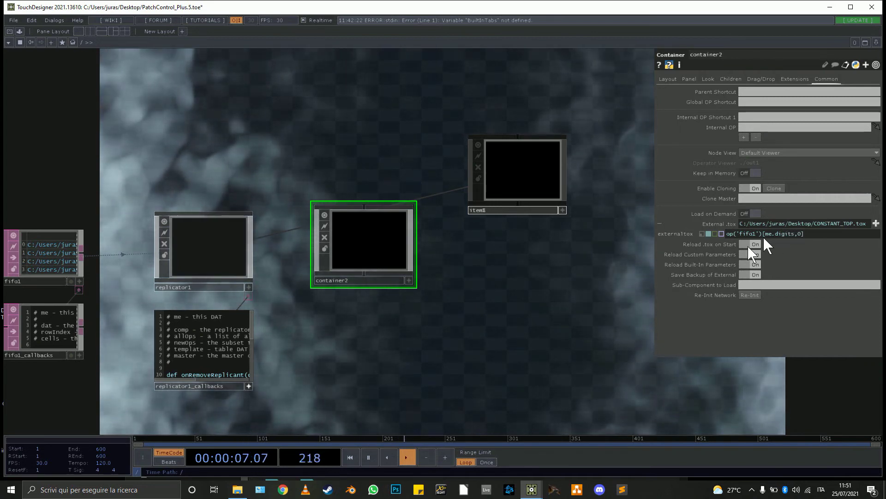
{"action": "key", "text": "Return"}
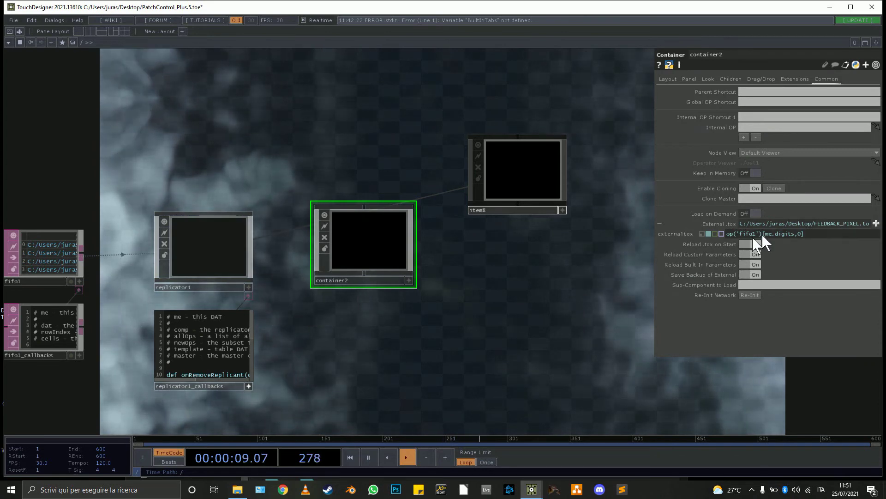
Rename the master container to container0 and update replicator1's master reference to match.
{"action": "left_click", "coordinate": [359, 282]}
{"action": "key", "text": "BackSpace"}
{"action": "type", "text": "0"}
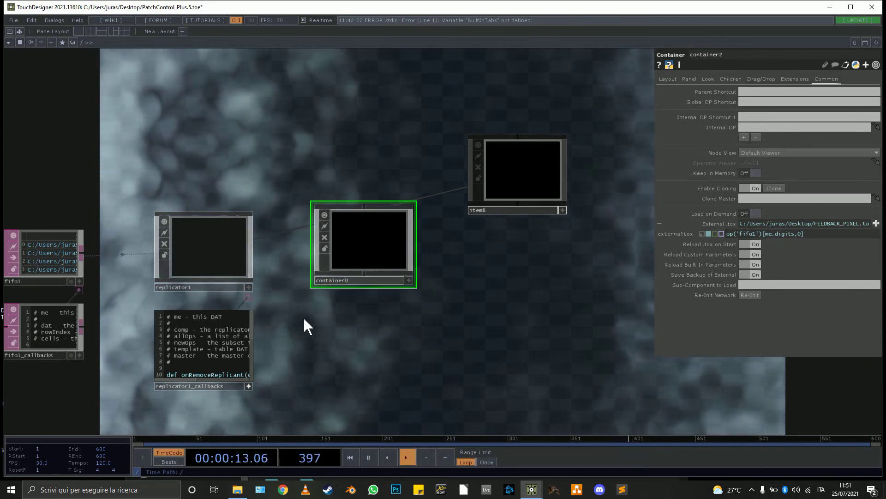
{"action": "key", "text": "Return"}
{"action": "left_click", "coordinate": [295, 339]}
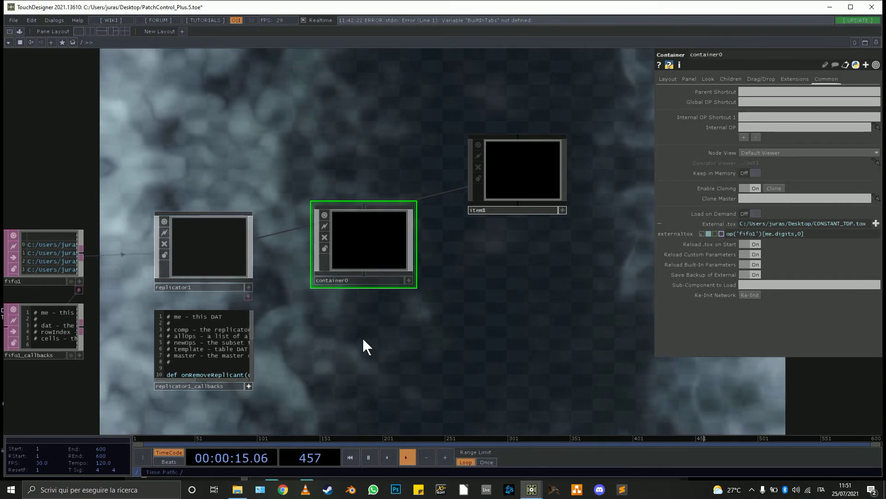
{"action": "left_click_drag", "start_coordinate": [363, 346], "coordinate": [499, 352]}
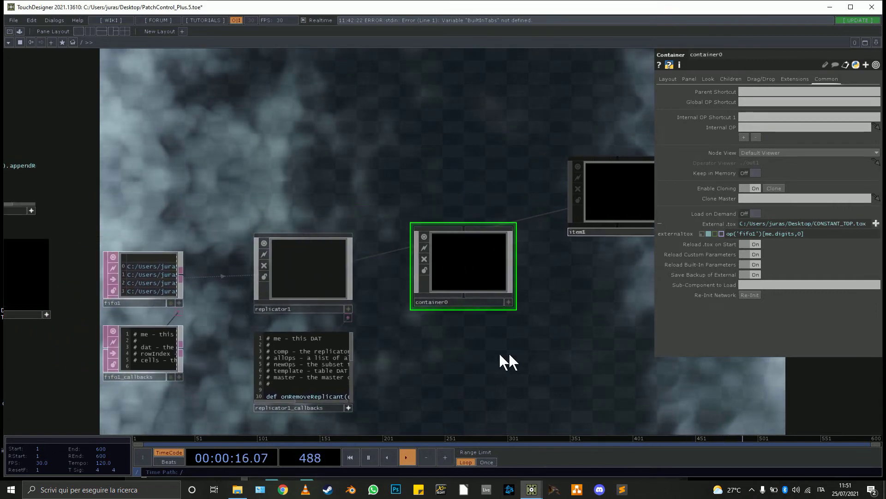
Remove the digit from the master container's name so it reads container, updating replicator1's master reference.
{"action": "left_click", "coordinate": [460, 301]}
{"action": "key", "text": "BackSpace"}
{"action": "key", "text": "Return"}
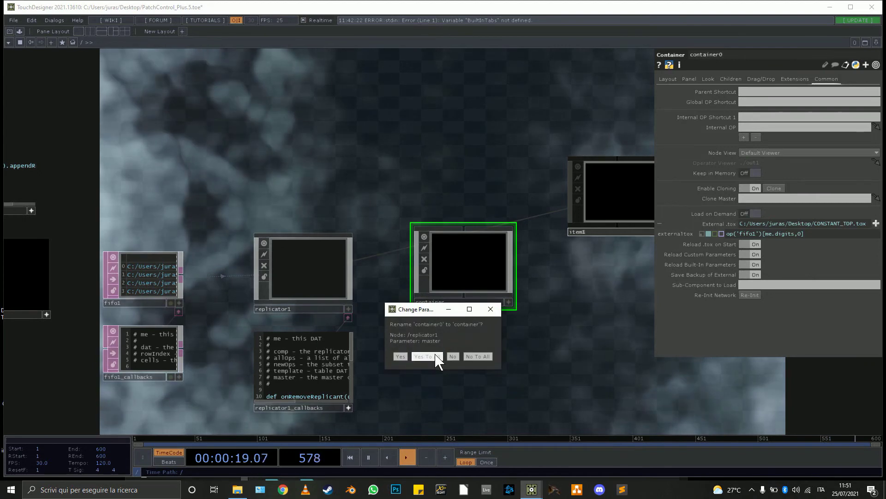
{"action": "left_click", "coordinate": [436, 357]}
{"action": "left_click_drag", "start_coordinate": [417, 372], "coordinate": [431, 375]}
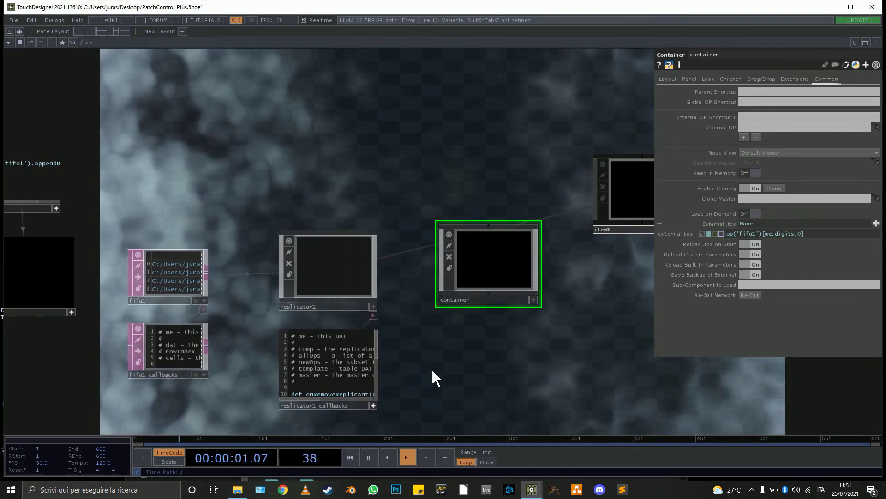
Review replicator1's parameters and inspect the External .tox path of replicant item8.
{"action": "scroll", "coordinate": [368, 342], "scroll_direction": "down", "scroll_amount": 5}
{"action": "scroll", "coordinate": [340, 337], "scroll_direction": "up", "scroll_amount": 5}
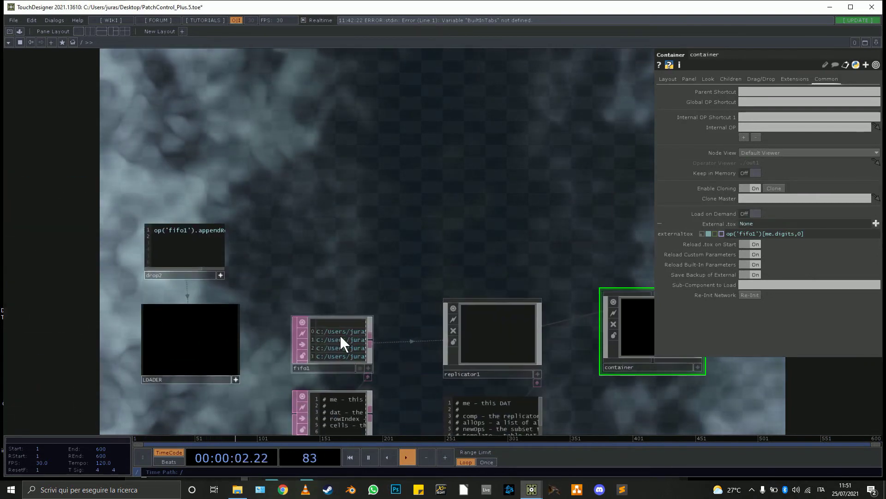
{"action": "left_click", "coordinate": [513, 334]}
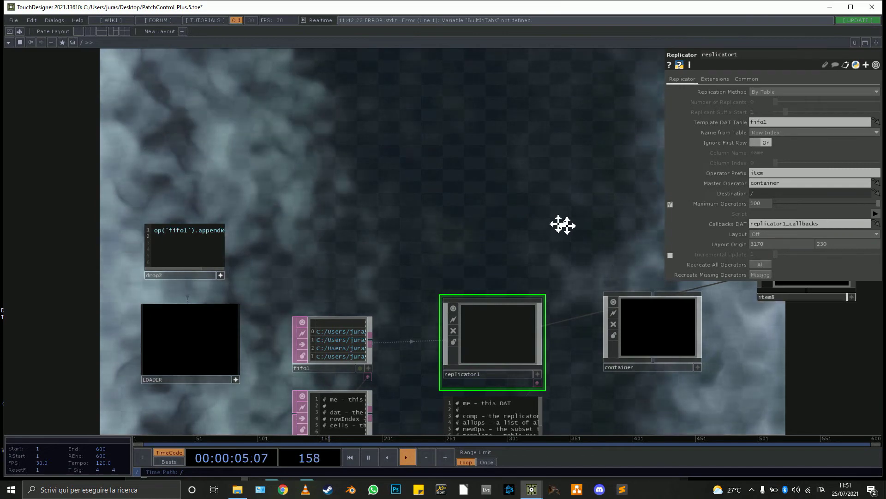
{"action": "left_click_drag", "start_coordinate": [562, 223], "coordinate": [323, 203]}
{"action": "left_click", "coordinate": [432, 232]}
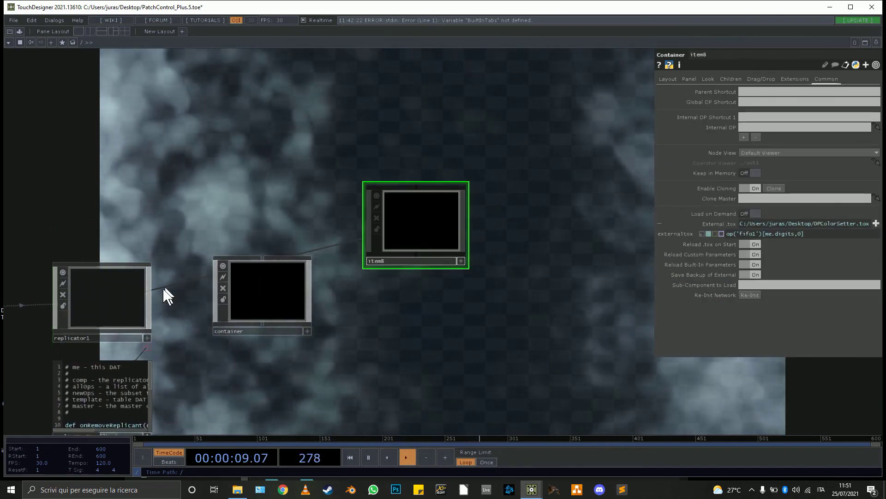
Set replicator1's Layout to Vertical so the replicants are arranged in a column.
{"action": "left_click", "coordinate": [115, 300]}
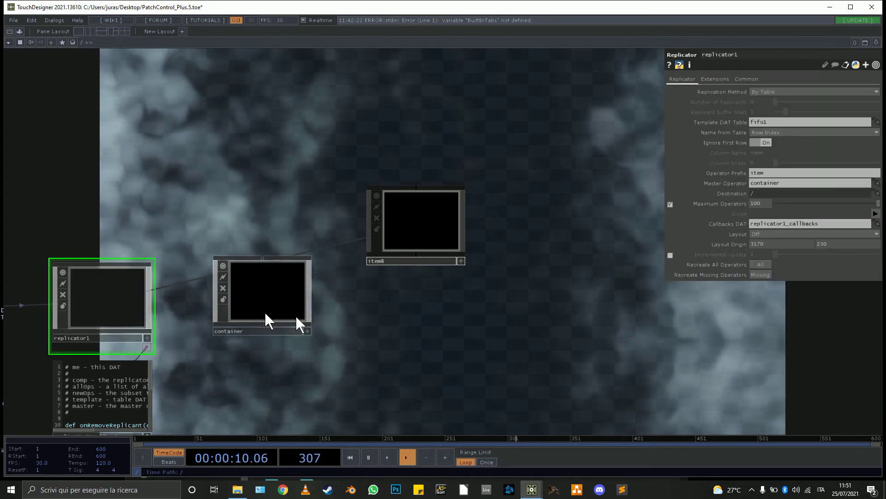
{"action": "left_click", "coordinate": [801, 233]}
{"action": "left_click", "coordinate": [756, 254]}
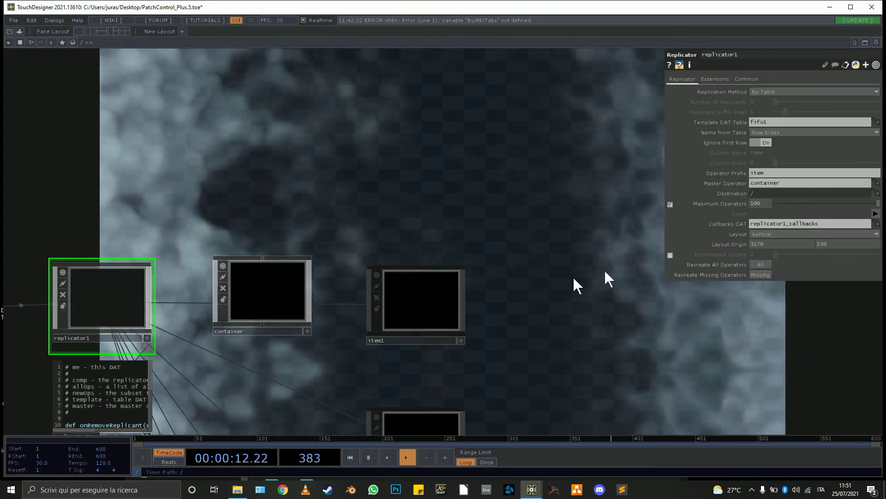
Inspect item1's External .tox path and move the master container directly above item1.
{"action": "left_click", "coordinate": [429, 305]}
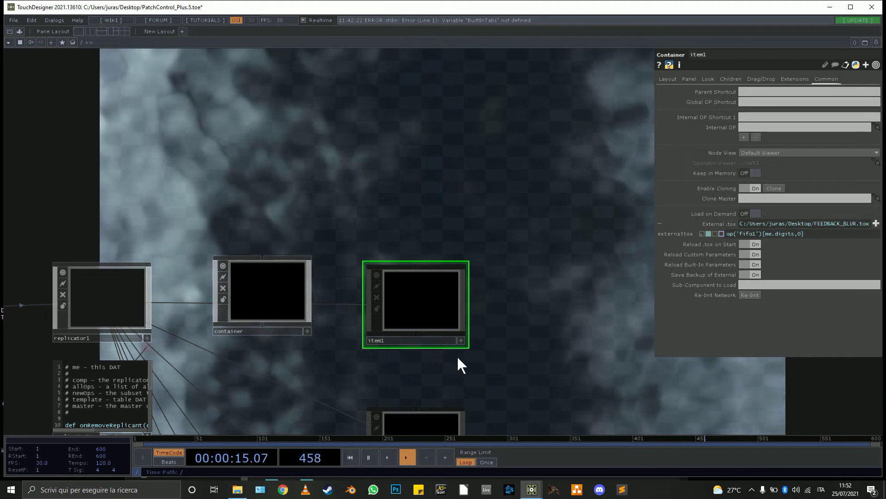
{"action": "left_click_drag", "start_coordinate": [494, 362], "coordinate": [545, 225]}
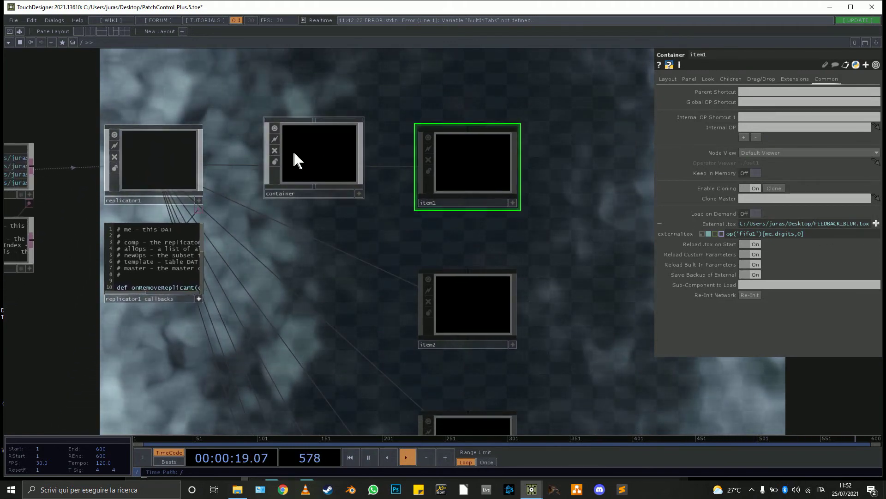
{"action": "left_click_drag", "start_coordinate": [292, 158], "coordinate": [439, 83]}
{"action": "left_click", "coordinate": [175, 171]}
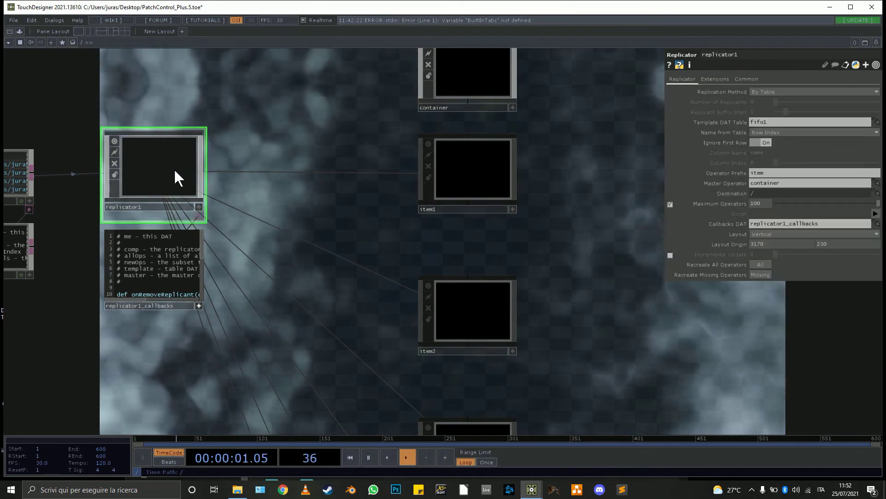
Rename the master container to container2 and apply the new name to replicator1's master reference.
{"action": "left_click", "coordinate": [468, 110]}
{"action": "type", "text": "2"}
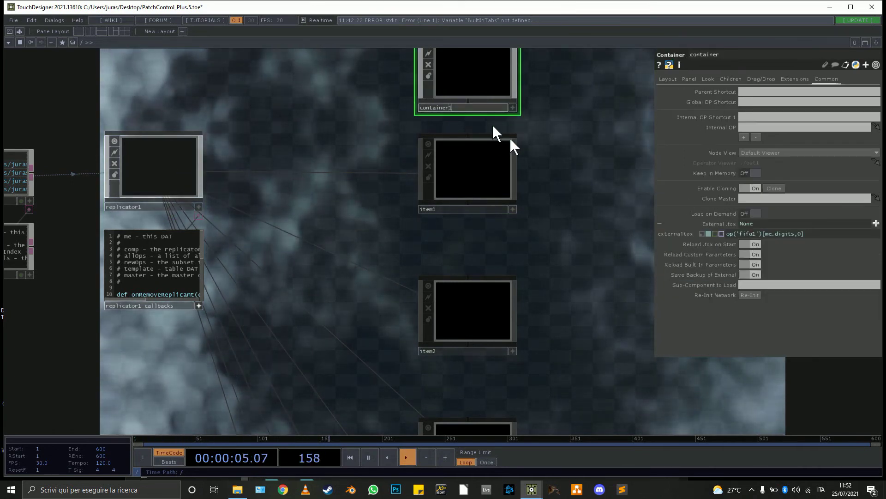
{"action": "key", "text": "Return"}
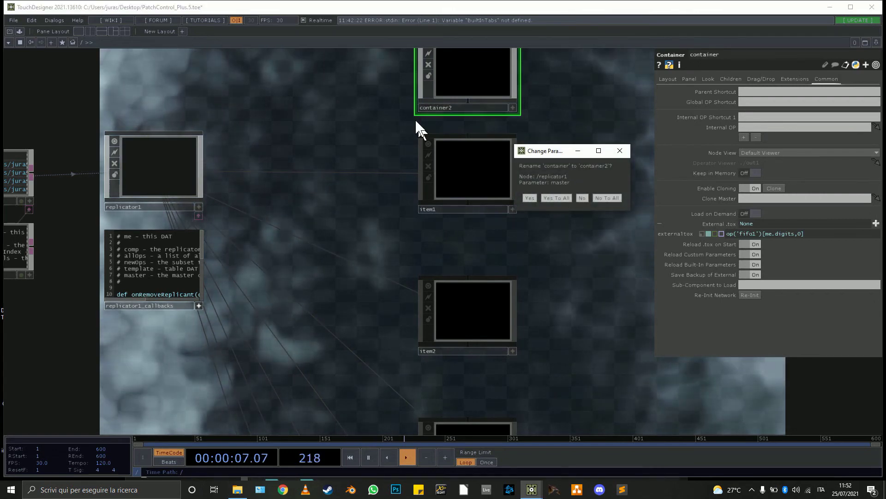
{"action": "left_click", "coordinate": [558, 197]}
Rename the master container to Tox1 and update replicator1's master reference.
{"action": "left_click", "coordinate": [471, 108]}
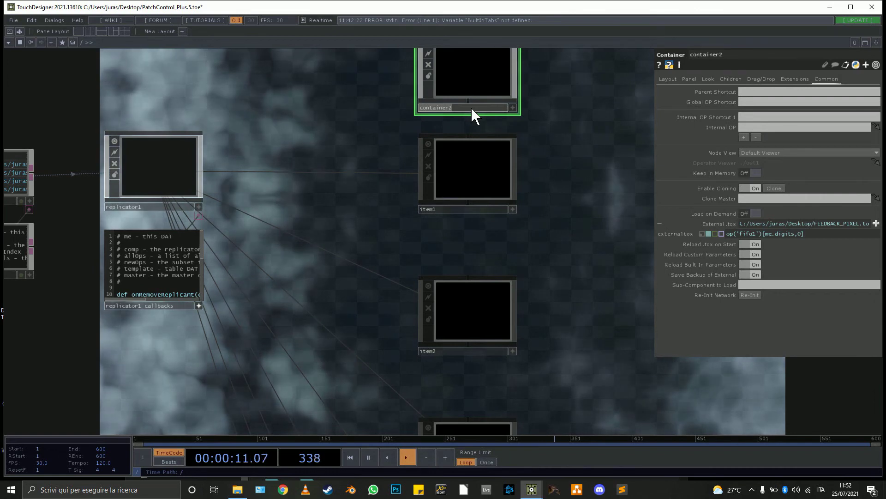
{"action": "type", "text": "Tox1"}
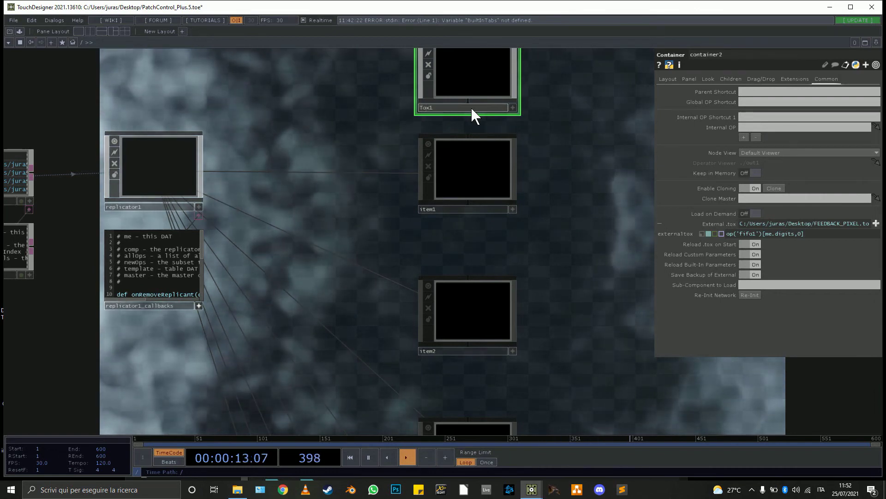
{"action": "left_click", "coordinate": [599, 108]}
{"action": "left_click", "coordinate": [595, 128]}
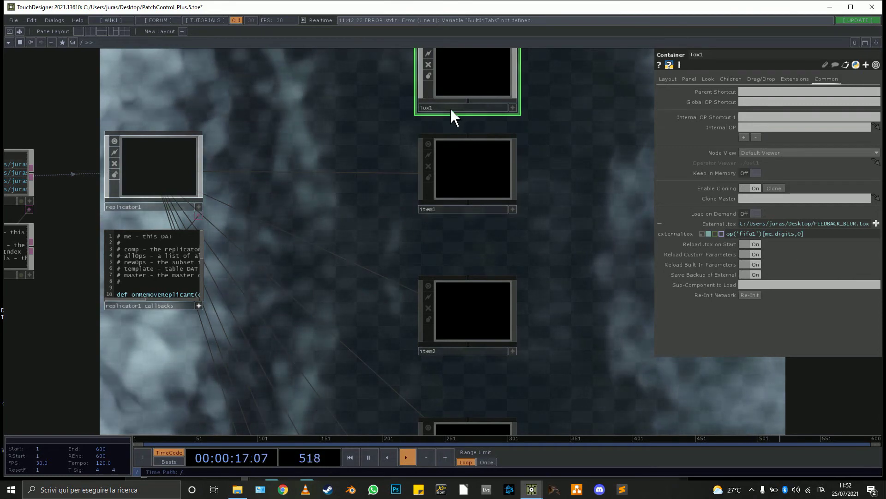
Change the master container's name to Tox0 and update replicator1's master reference to match.
{"action": "key", "text": "BackSpace"}
{"action": "type", "text": "0"}
{"action": "left_click", "coordinate": [548, 113]}
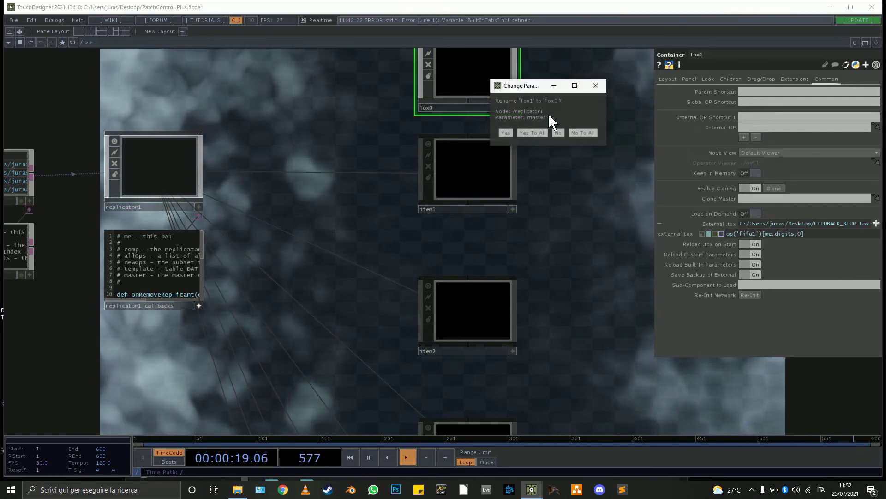
{"action": "left_click", "coordinate": [535, 134]}
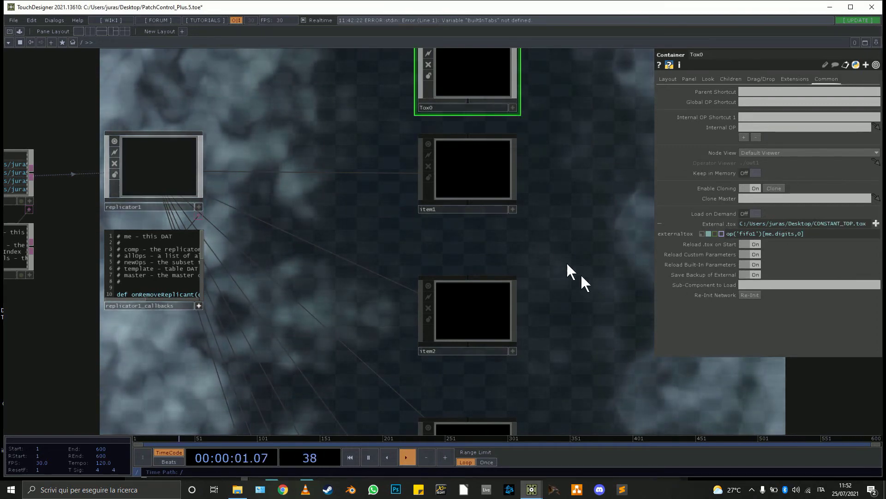
Set replicator1's Operator Prefix to Tox.
{"action": "left_click", "coordinate": [137, 169]}
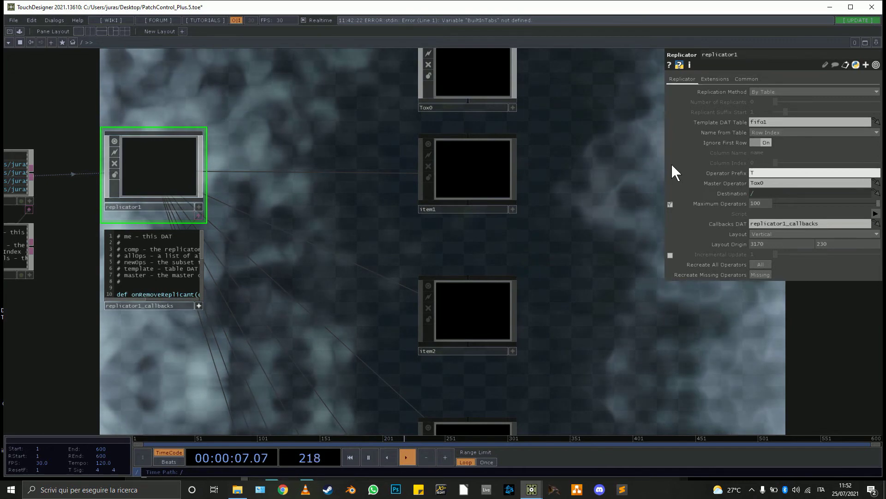
{"action": "type", "text": "Tox"}
{"action": "key", "text": "Return"}
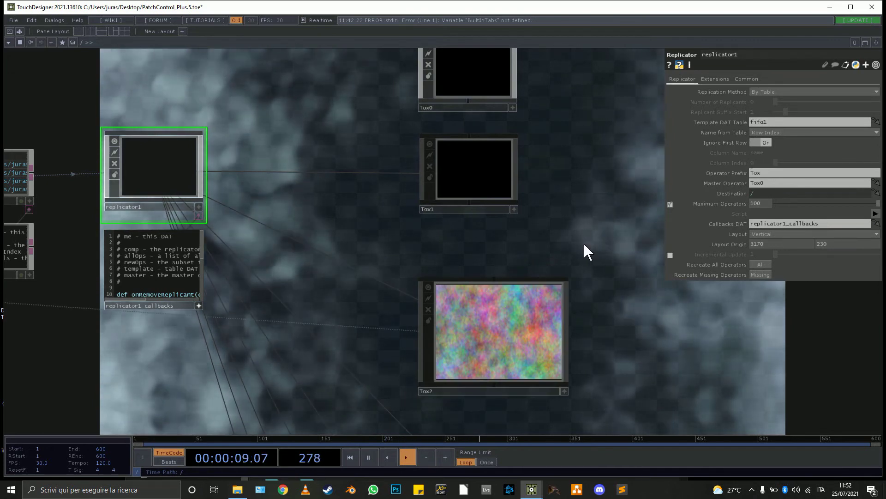
Examine the column of Tox replicants and compare the External .tox paths of Tox0 and Tox1.
{"action": "left_click_drag", "start_coordinate": [516, 341], "coordinate": [471, 334]}
{"action": "left_click_drag", "start_coordinate": [438, 293], "coordinate": [475, 293]}
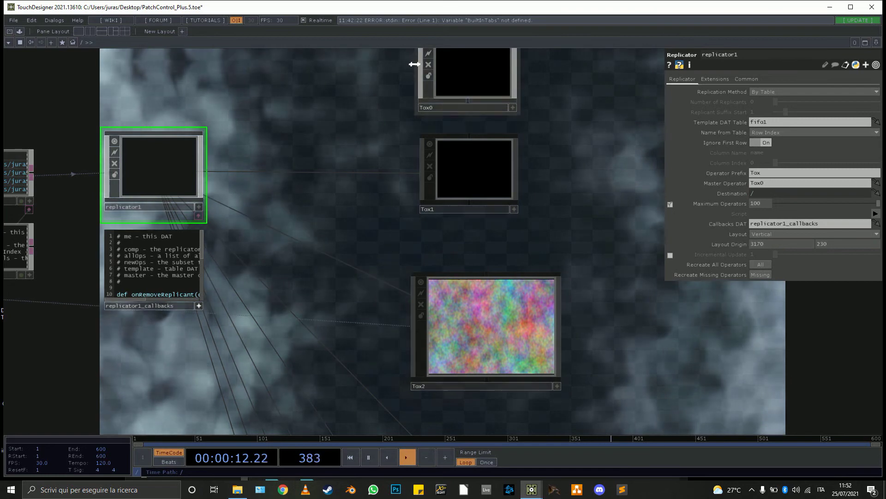
{"action": "left_click", "coordinate": [475, 79]}
{"action": "left_click", "coordinate": [469, 181]}
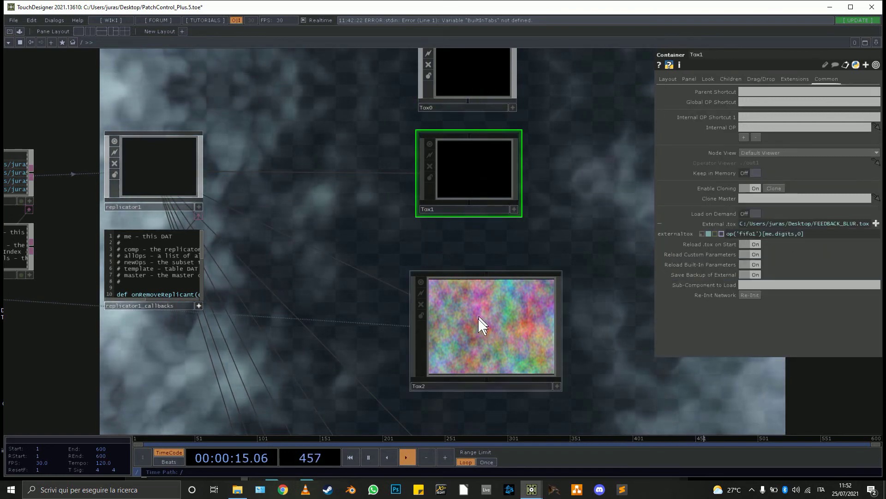
{"action": "scroll", "coordinate": [401, 306], "scroll_direction": "down", "scroll_amount": 8}
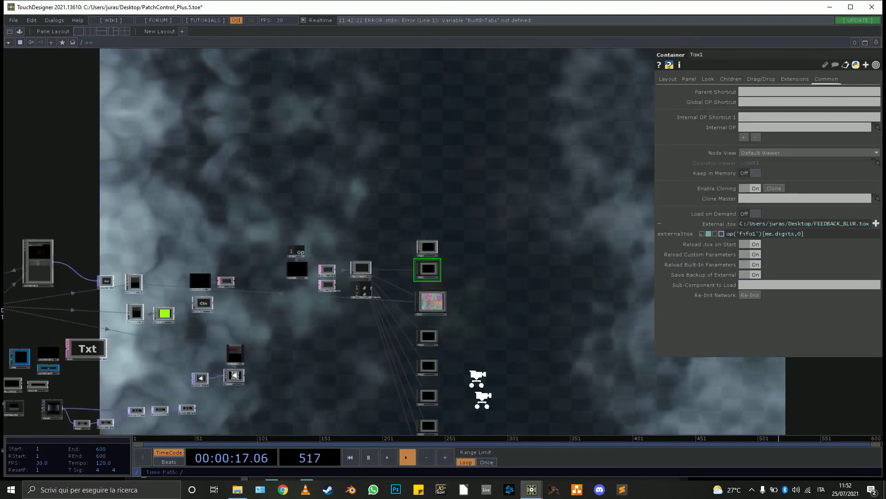
{"action": "left_click_drag", "start_coordinate": [495, 357], "coordinate": [492, 204]}
{"action": "scroll", "coordinate": [395, 147], "scroll_direction": "up", "scroll_amount": 5}
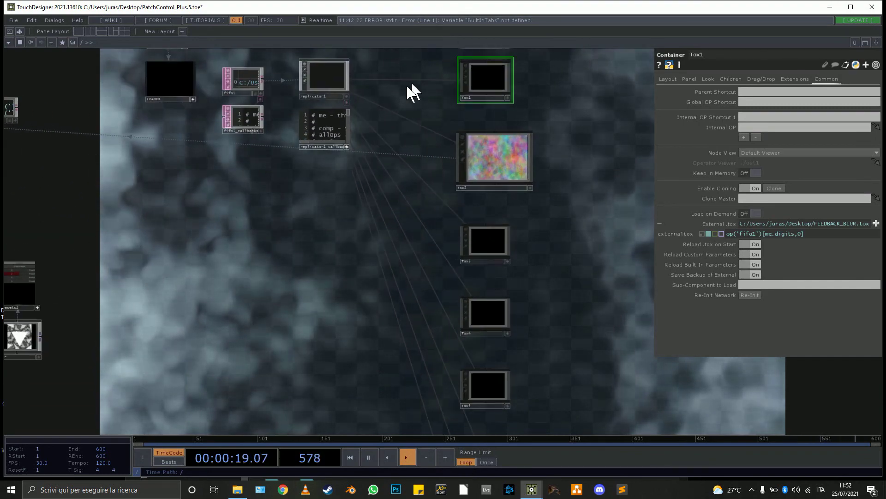
{"action": "left_click_drag", "start_coordinate": [414, 183], "coordinate": [423, 250]}
{"action": "left_click", "coordinate": [498, 202]}
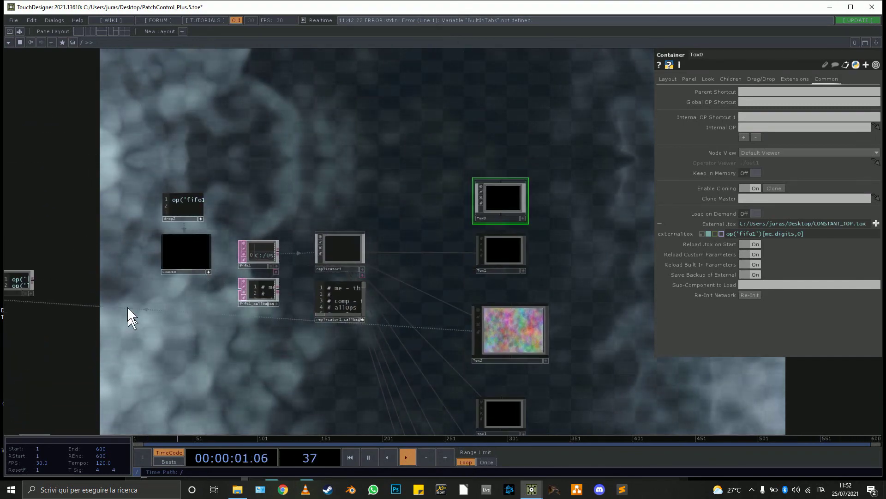
Clear the output of the fifo1 DAT to empty its list of stored .tox paths.
{"action": "scroll", "coordinate": [205, 294], "scroll_direction": "up", "scroll_amount": 5}
{"action": "scroll", "coordinate": [467, 209], "scroll_direction": "down", "scroll_amount": 5}
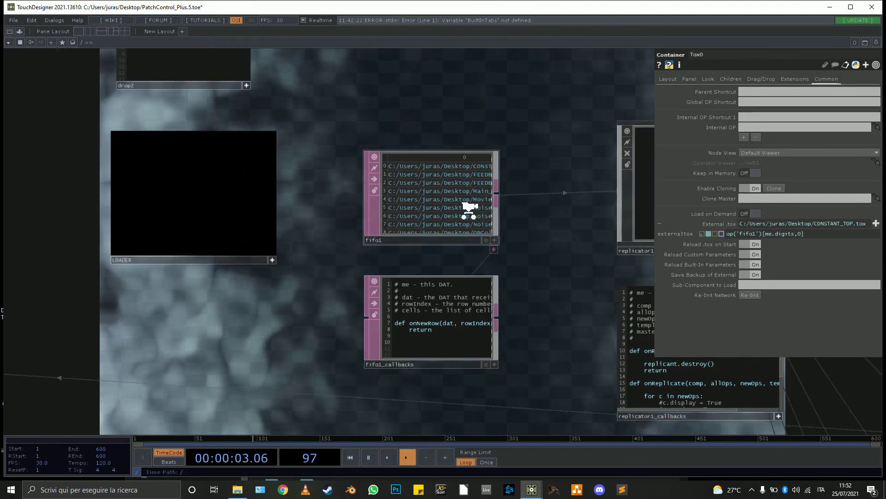
{"action": "left_click", "coordinate": [459, 201]}
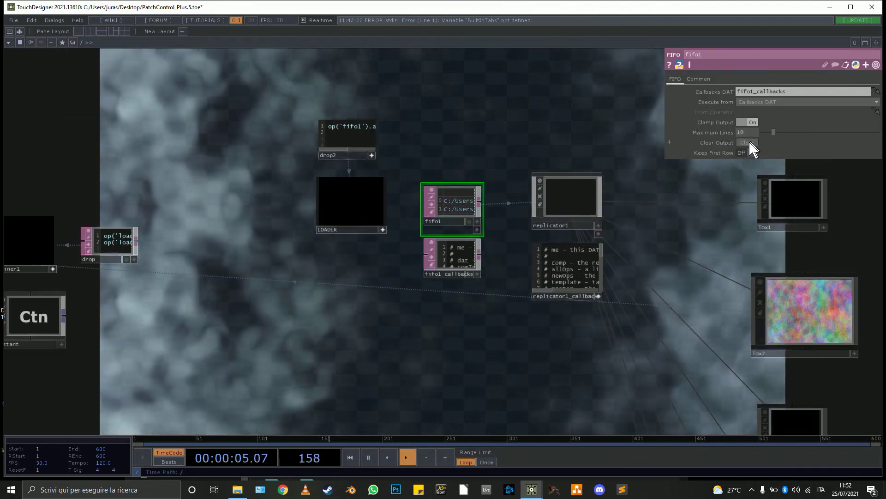
{"action": "left_click_drag", "start_coordinate": [755, 253], "coordinate": [574, 277]}
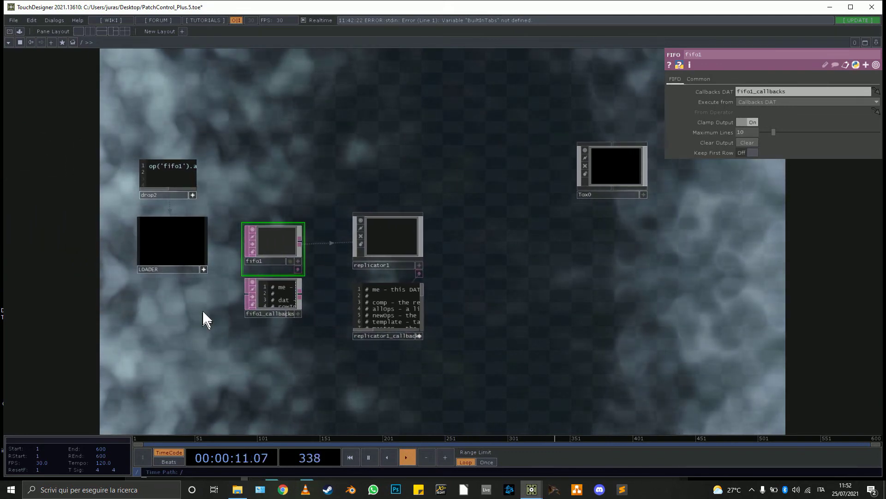
Examine the c.par.reinitnet.pulse() line in the onReplicate function of replicator1_callbacks.
{"action": "scroll", "coordinate": [289, 283], "scroll_direction": "up", "scroll_amount": 5}
{"action": "scroll", "coordinate": [264, 295], "scroll_direction": "down", "scroll_amount": 4}
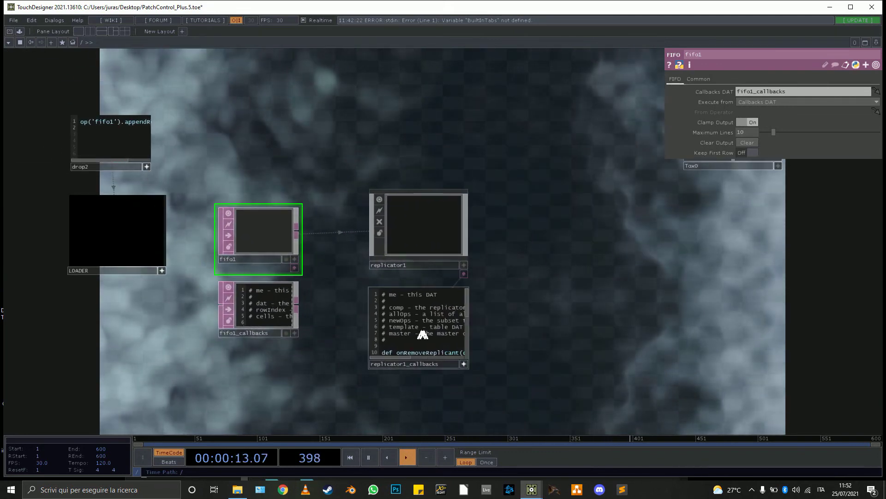
{"action": "scroll", "coordinate": [420, 352], "scroll_direction": "up", "scroll_amount": 6}
{"action": "scroll", "coordinate": [364, 376], "scroll_direction": "up", "scroll_amount": 4}
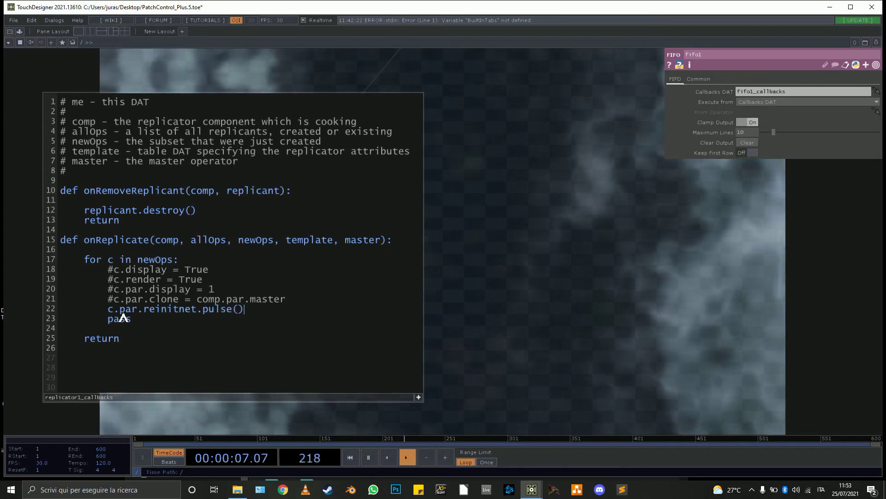
{"action": "scroll", "coordinate": [637, 230], "scroll_direction": "down", "scroll_amount": 5}
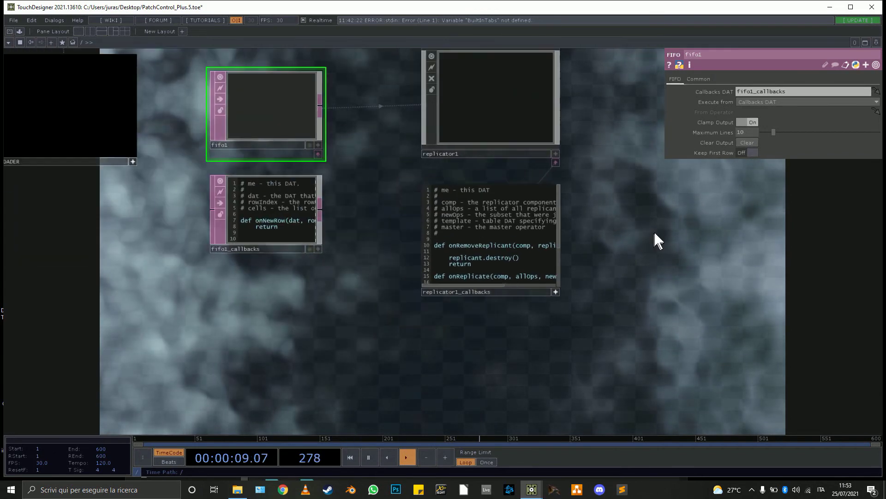
Open Tox0's parameters in a separate window to examine its Re-Init Network parameter.
{"action": "left_click_drag", "start_coordinate": [617, 252], "coordinate": [452, 328]}
{"action": "scroll", "coordinate": [495, 271], "scroll_direction": "down", "scroll_amount": 5}
{"action": "left_click", "coordinate": [584, 190]}
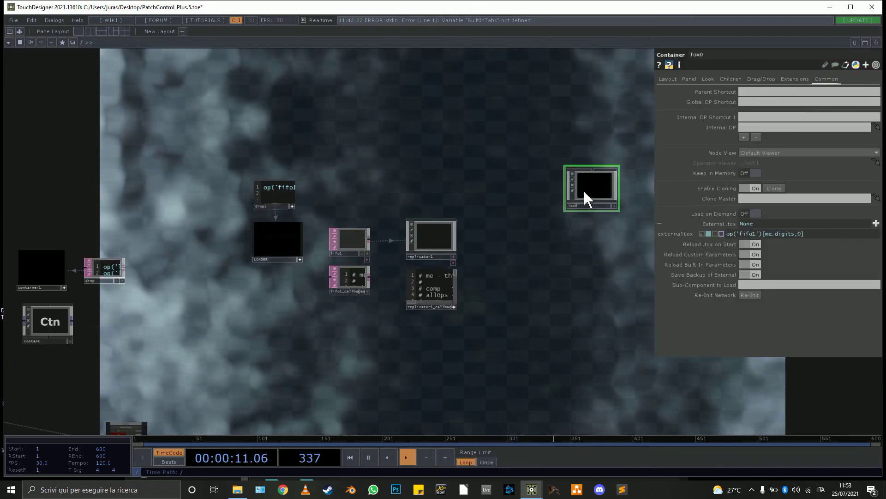
{"action": "right_click", "coordinate": [583, 189]}
{"action": "left_click", "coordinate": [635, 131]}
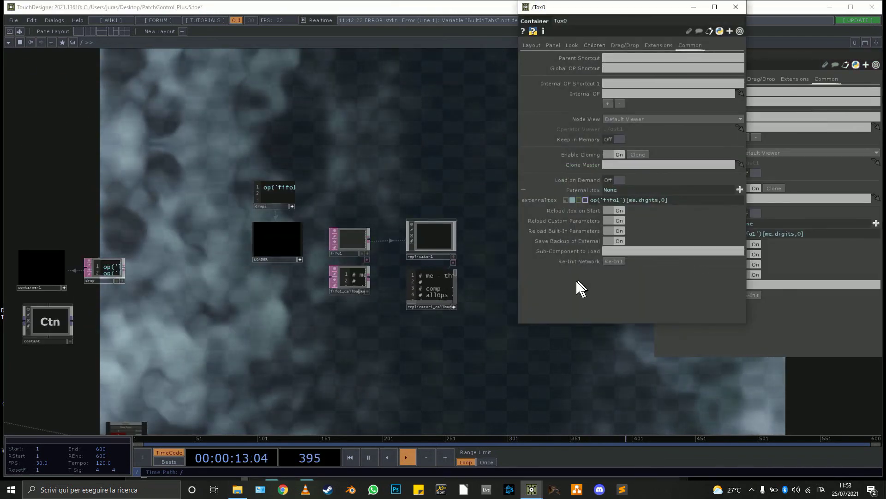
Reveal the scripting name of Tox0's Re-Init Network parameter and compare it with the pulse call in replicator1_callbacks.
{"action": "left_click", "coordinate": [577, 261]}
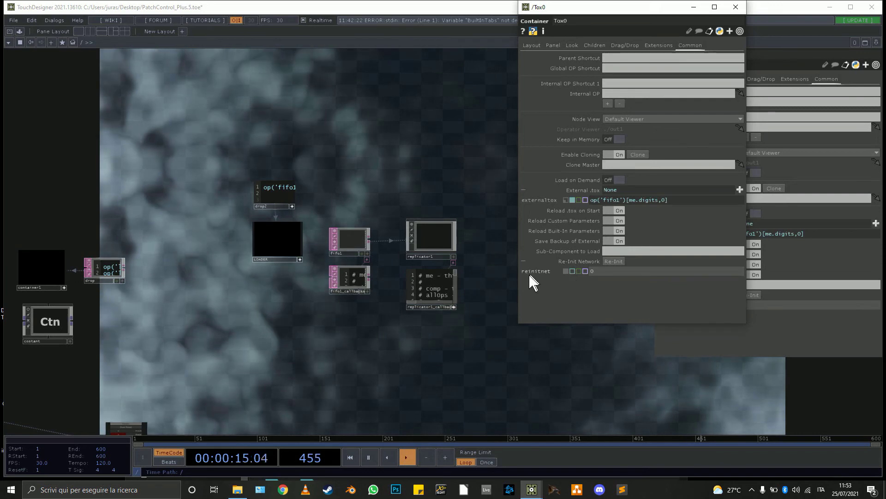
{"action": "scroll", "coordinate": [478, 300], "scroll_direction": "up", "scroll_amount": 3}
{"action": "scroll", "coordinate": [477, 301], "scroll_direction": "up", "scroll_amount": 4}
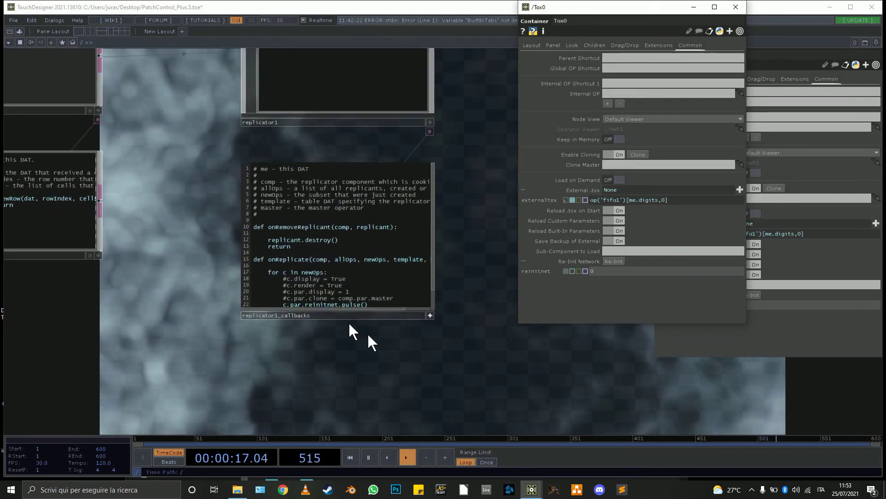
{"action": "scroll", "coordinate": [353, 249], "scroll_direction": "up", "scroll_amount": 4}
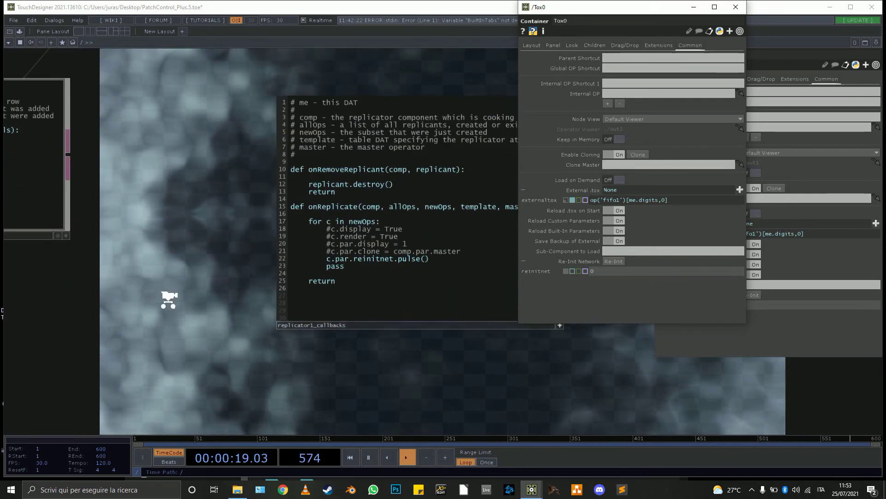
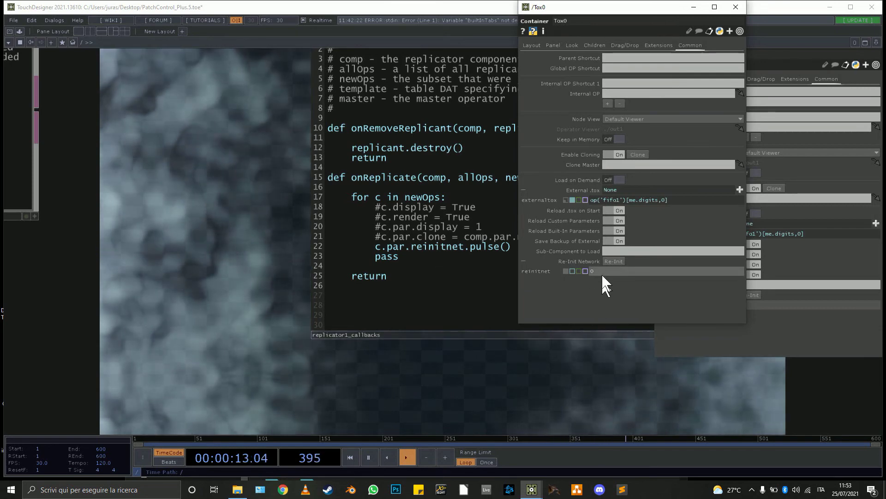
Examine the chain from fifo1 through replicator1 to Tox0 and close Tox0's separate parameter window.
{"action": "left_click_drag", "start_coordinate": [647, 365], "coordinate": [214, 358]}
{"action": "scroll", "coordinate": [214, 358], "scroll_direction": "down", "scroll_amount": 5}
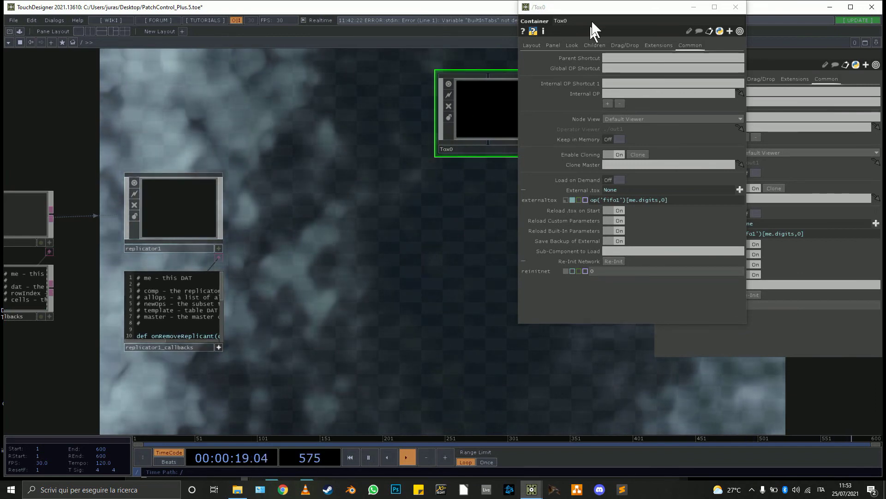
{"action": "left_click_drag", "start_coordinate": [603, 9], "coordinate": [476, 152]}
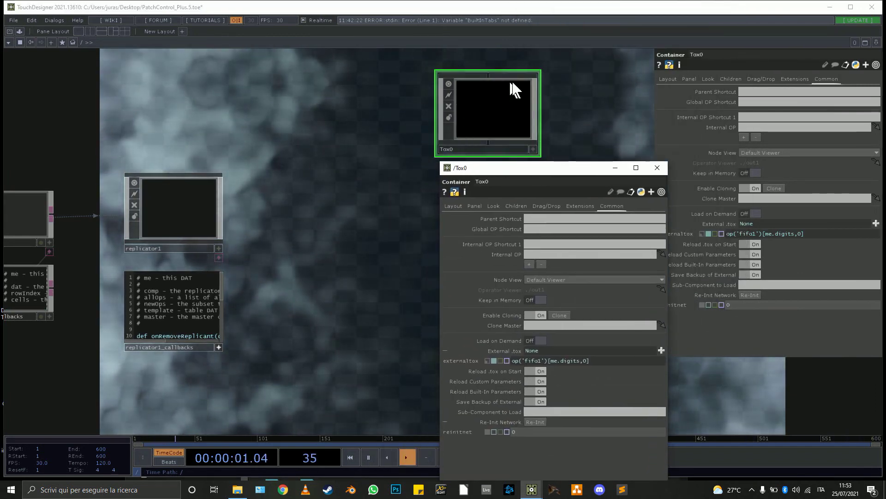
{"action": "left_click", "coordinate": [493, 105]}
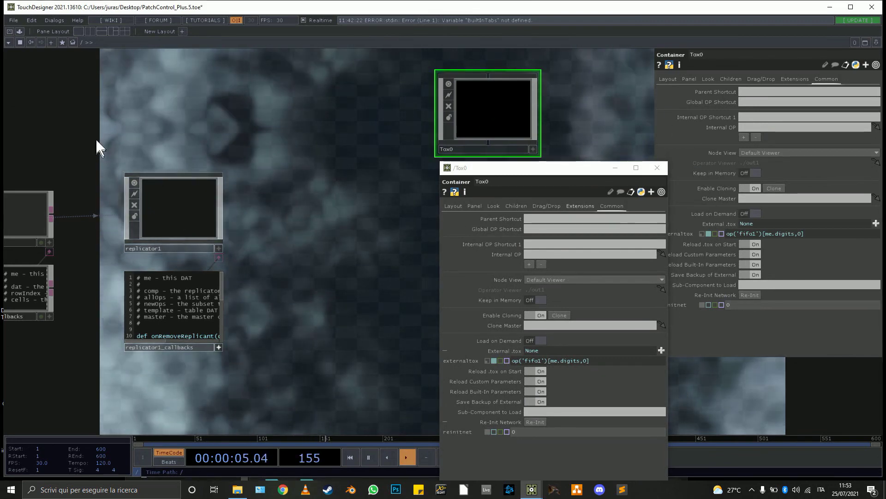
{"action": "left_click_drag", "start_coordinate": [95, 143], "coordinate": [341, 181]}
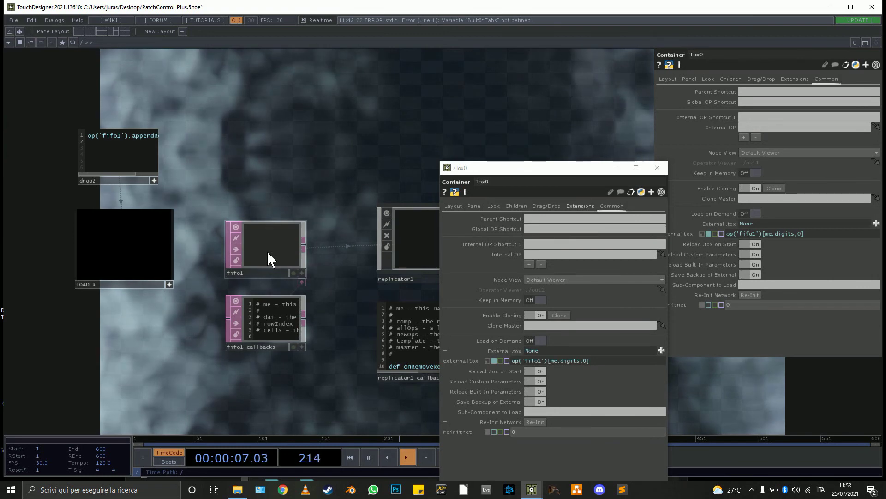
{"action": "left_click_drag", "start_coordinate": [296, 149], "coordinate": [1, 146]}
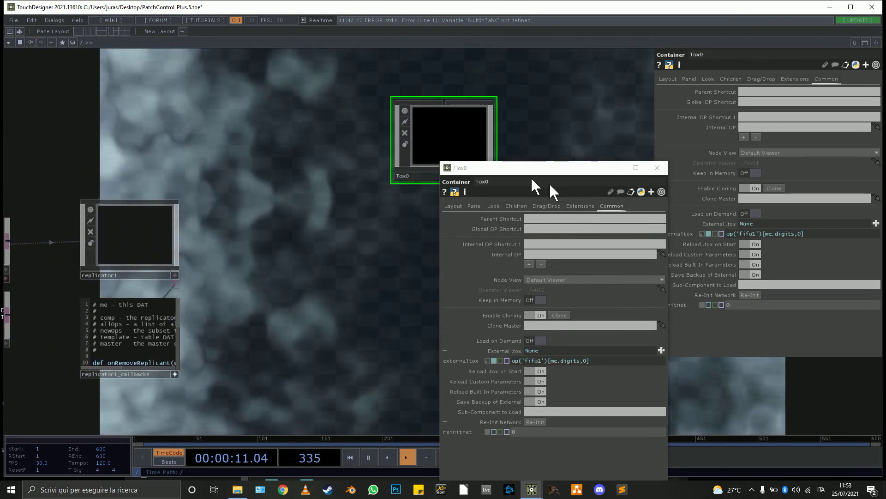
{"action": "left_click", "coordinate": [656, 169]}
{"action": "left_click_drag", "start_coordinate": [563, 285], "coordinate": [647, 313]}
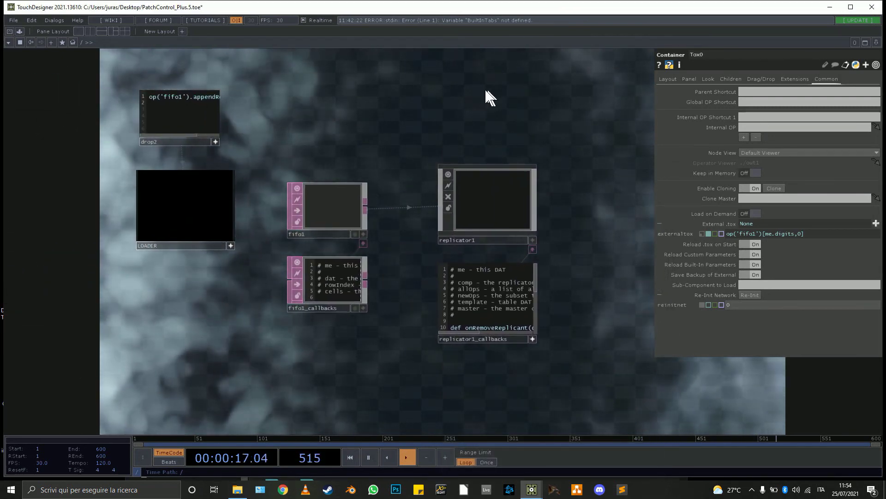
{"action": "left_click_drag", "start_coordinate": [425, 115], "coordinate": [362, 152]}
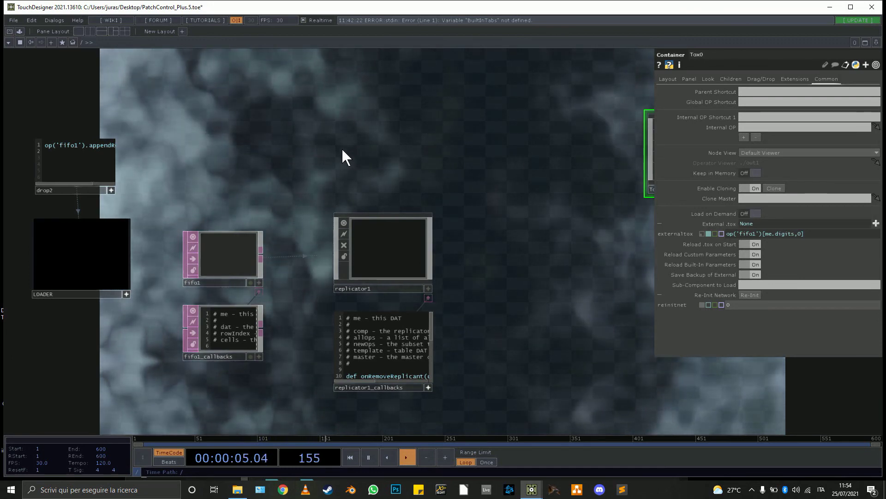
{"action": "left_click_drag", "start_coordinate": [401, 157], "coordinate": [267, 156]}
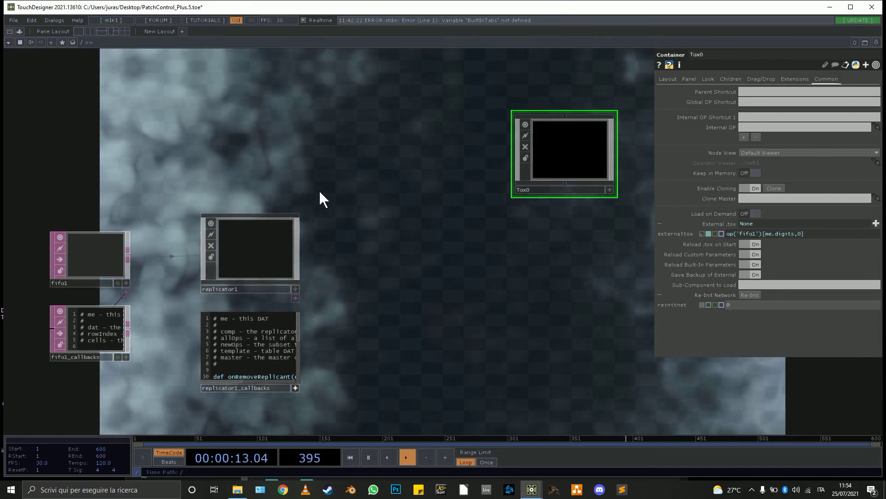
{"action": "left_click_drag", "start_coordinate": [169, 154], "coordinate": [358, 208]}
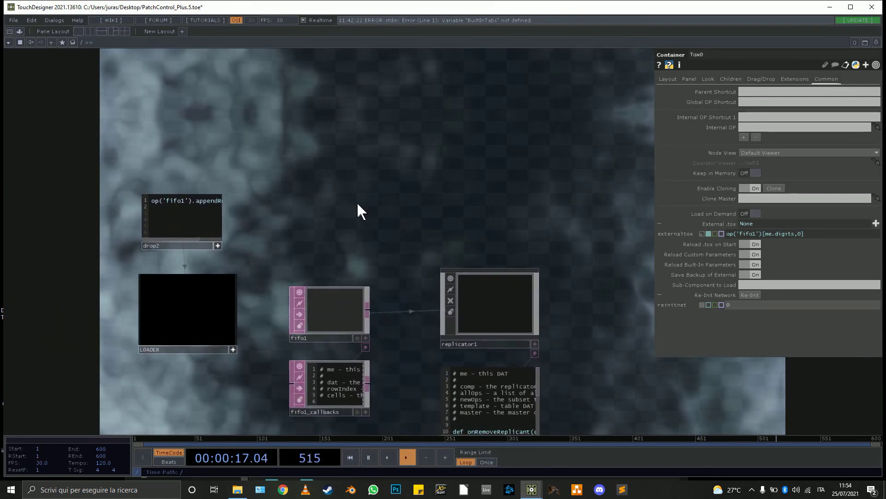
{"action": "left_click", "coordinate": [323, 301]}
{"action": "key", "text": "Tab"}
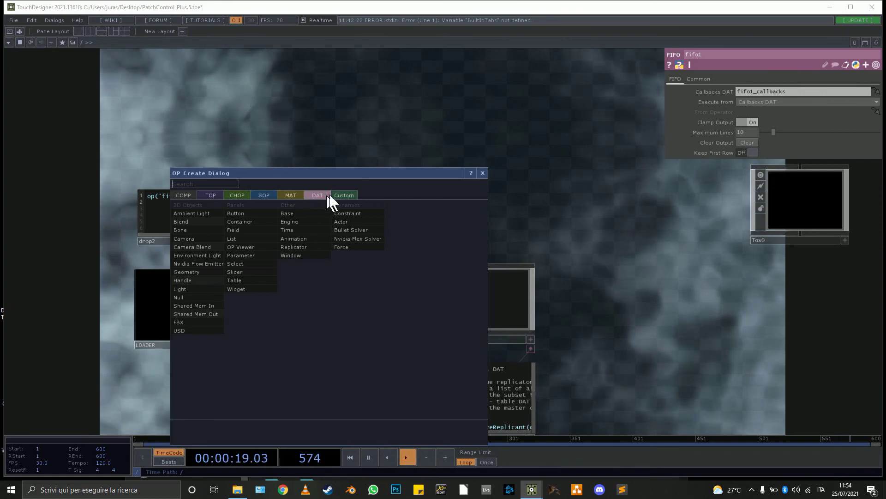
{"action": "left_click", "coordinate": [482, 173]}
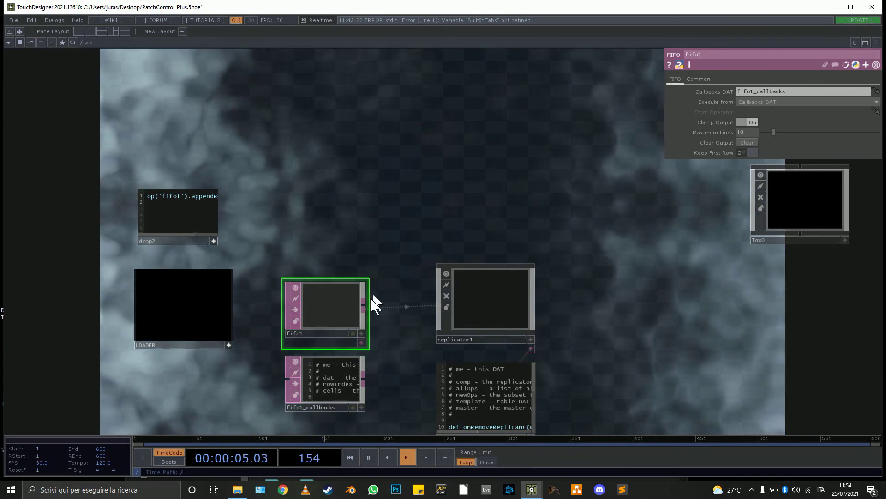
Add a Select DAT fed by the fifo1 output and place it beside Tox0.
{"action": "right_click", "coordinate": [364, 307]}
{"action": "type", "text": "se"}
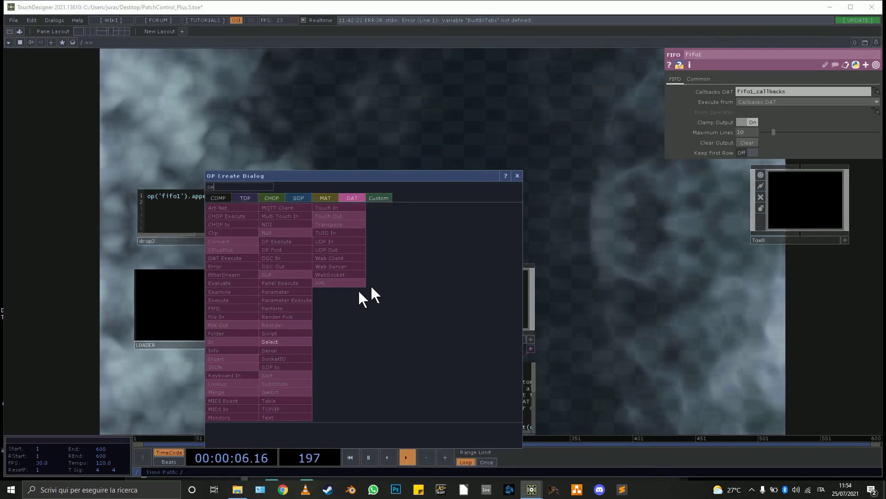
{"action": "left_click", "coordinate": [270, 342]}
{"action": "left_click", "coordinate": [651, 187]}
{"action": "middle_click_drag", "start_coordinate": [666, 204], "coordinate": [455, 227]}
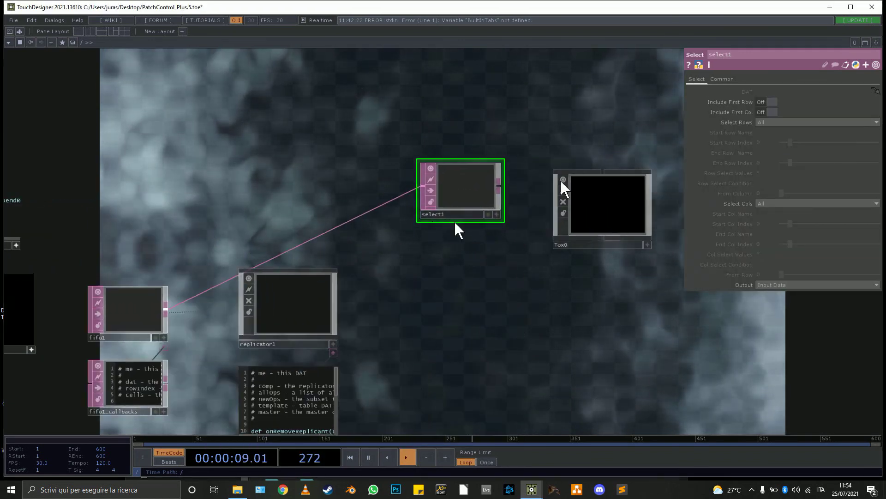
Set select1 to select rows by Index with an End Row Index of 0.
{"action": "left_click", "coordinate": [808, 122]}
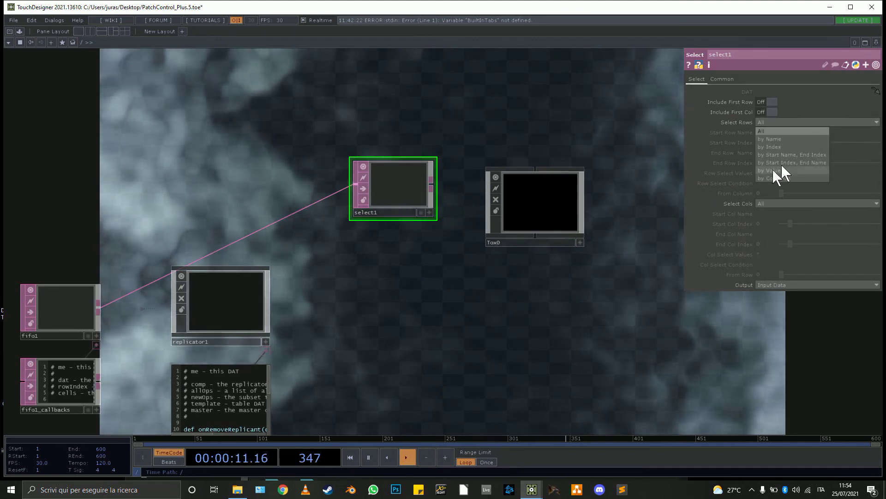
{"action": "left_click", "coordinate": [804, 147]}
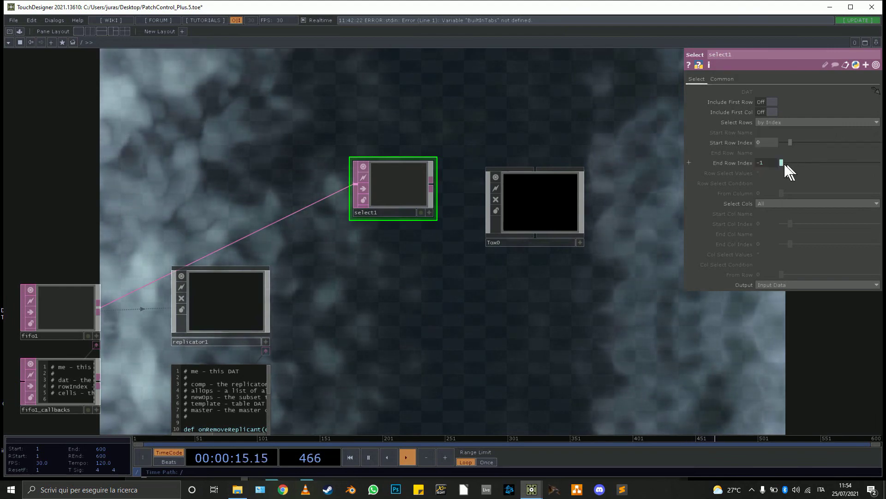
{"action": "left_click", "coordinate": [741, 162]}
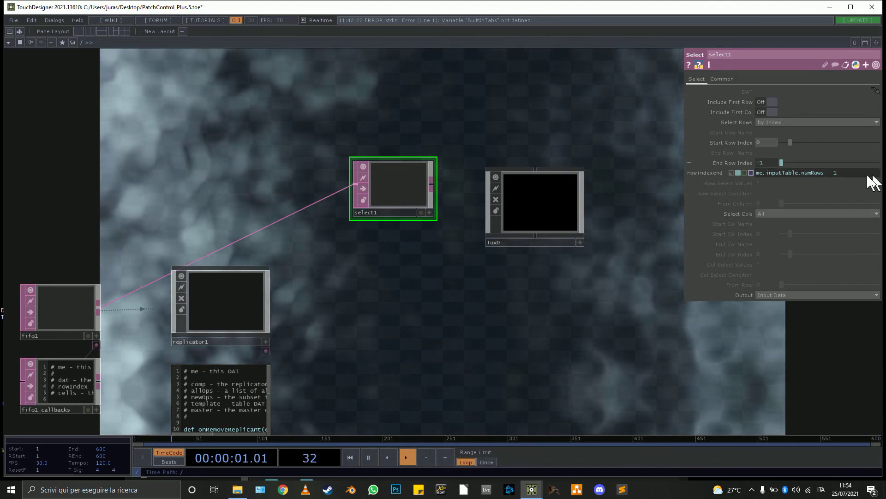
{"action": "left_click_drag", "start_coordinate": [866, 175], "coordinate": [619, 192]}
{"action": "type", "text": "0"}
{"action": "key", "text": "Return"}
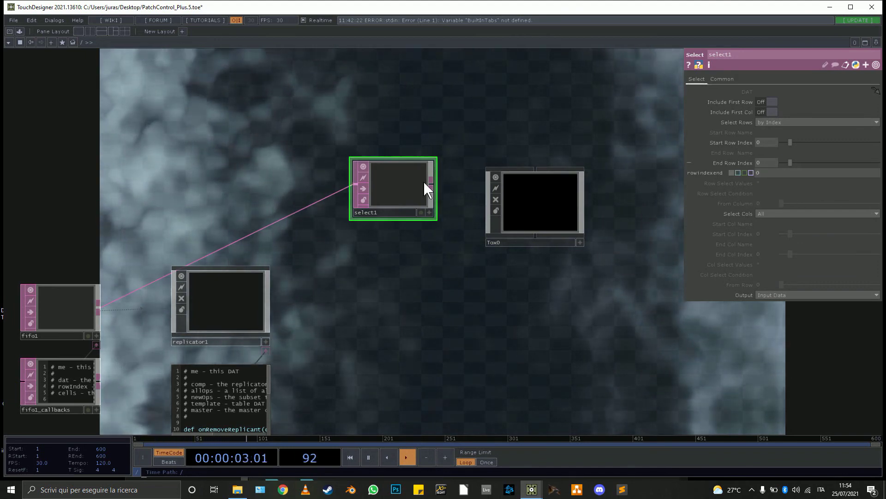
Move select1 closer to Tox0, add a DAT Execute above it and assign select1 as the DAT it monitors.
{"action": "mouse_move", "coordinate": [390, 180]}
{"action": "left_mouse_down"}
{"action": "mouse_move", "coordinate": [406, 192]}
{"action": "mouse_move", "coordinate": [402, 181]}
{"action": "left_mouse_up"}
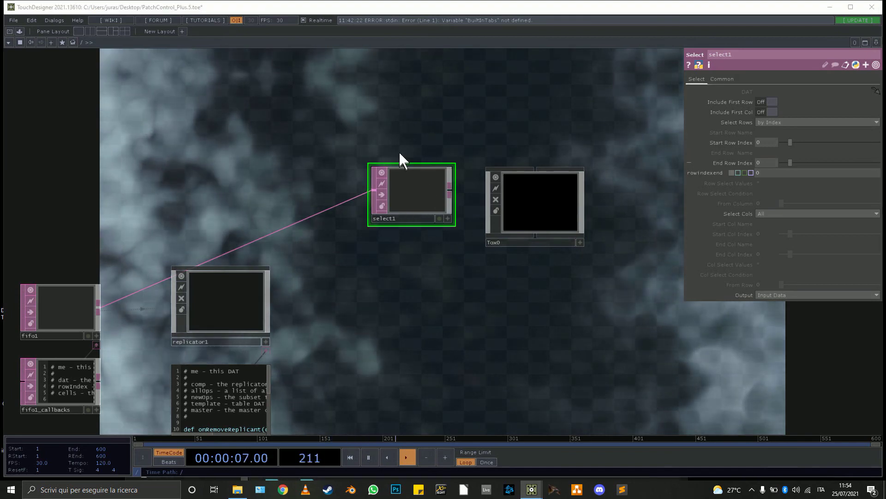
{"action": "key", "text": "Tab"}
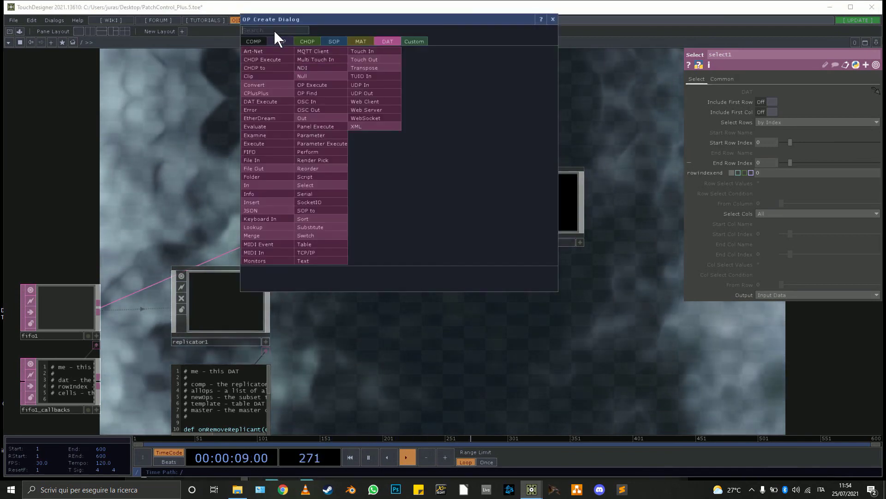
{"action": "type", "text": "da"}
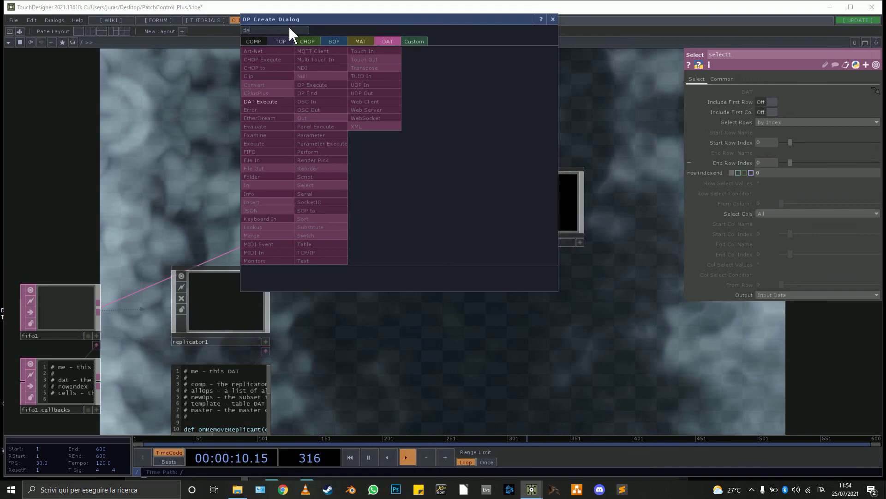
{"action": "left_click", "coordinate": [260, 102]}
{"action": "left_click", "coordinate": [412, 136]}
{"action": "left_click_drag", "start_coordinate": [414, 187], "coordinate": [776, 121]}
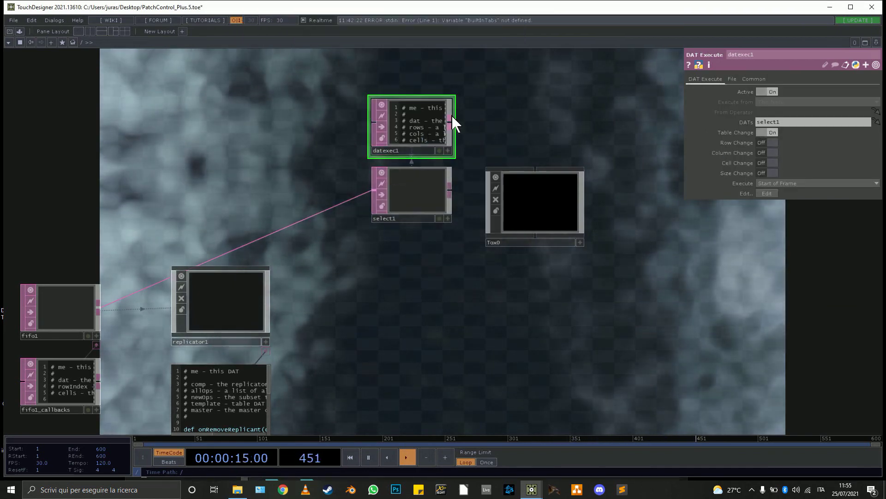
Make datexec1 editable in the network and start an op('') call inside its onTableChange function.
{"action": "scroll", "coordinate": [450, 120], "scroll_direction": "up", "scroll_amount": 4}
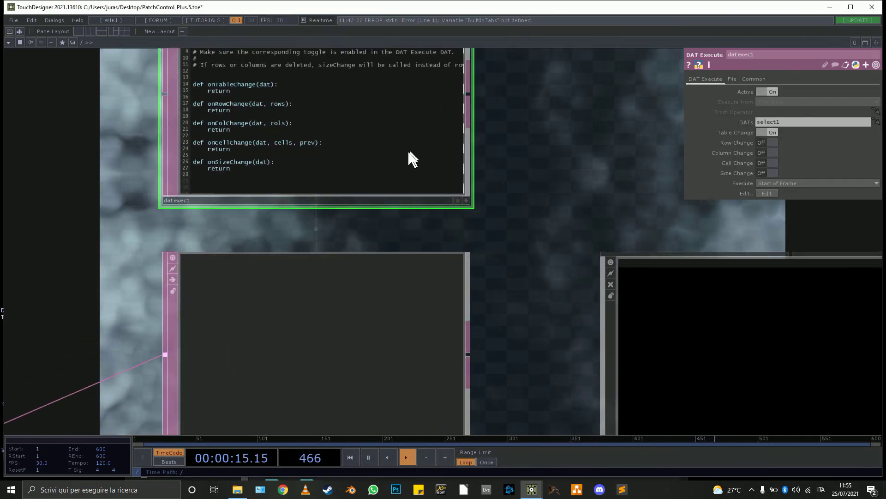
{"action": "left_click", "coordinate": [466, 201]}
{"action": "left_click", "coordinate": [261, 84]}
{"action": "key", "text": "Return"}
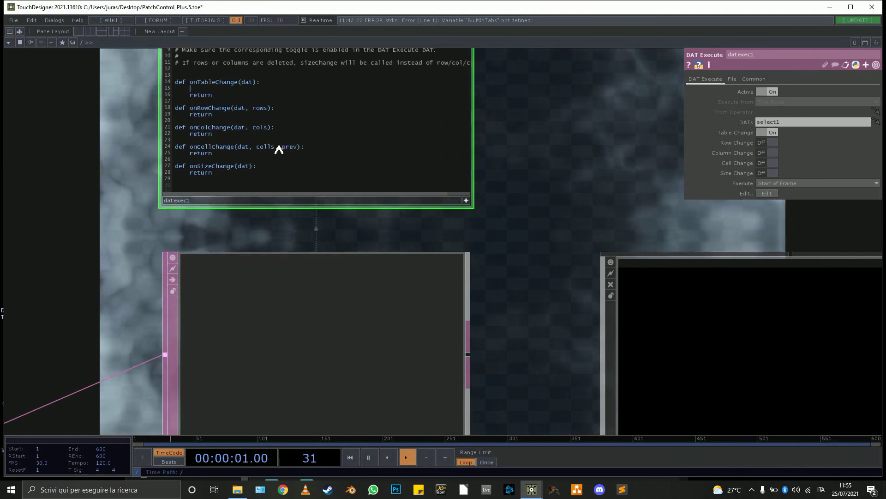
{"action": "scroll", "coordinate": [808, 360], "scroll_direction": "down", "scroll_amount": 3}
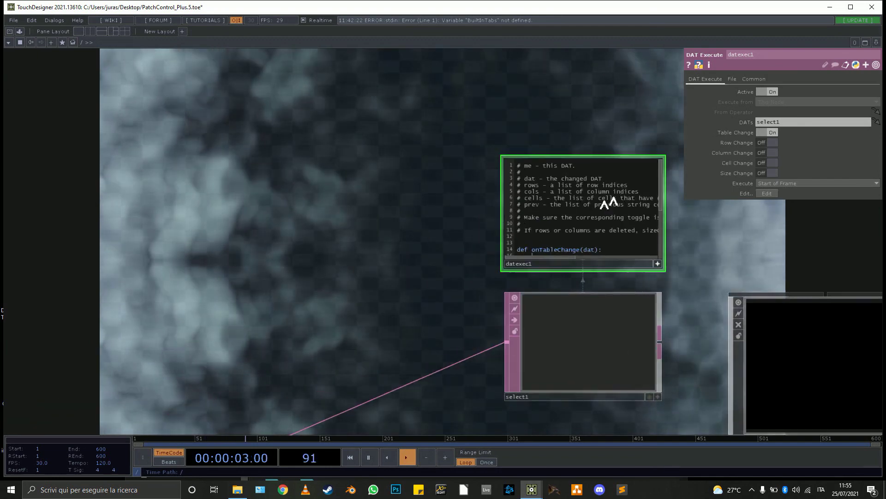
{"action": "scroll", "coordinate": [453, 246], "scroll_direction": "up", "scroll_amount": 3}
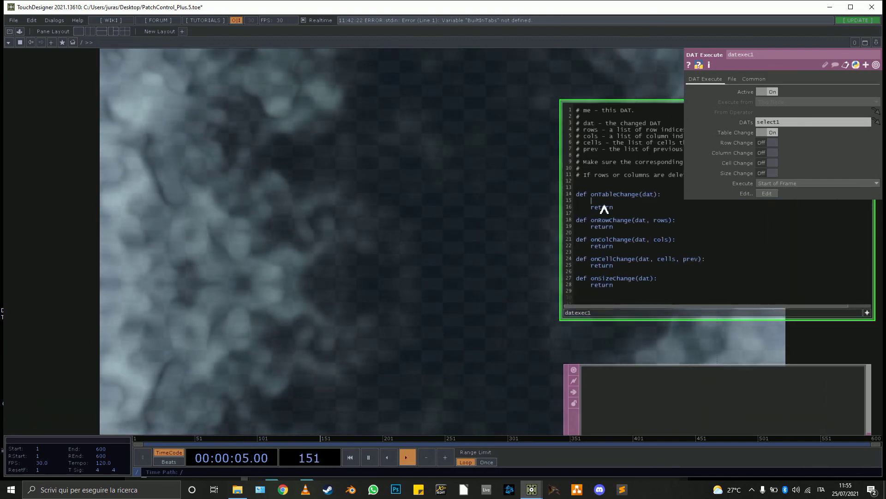
{"action": "type", "text": "op"}
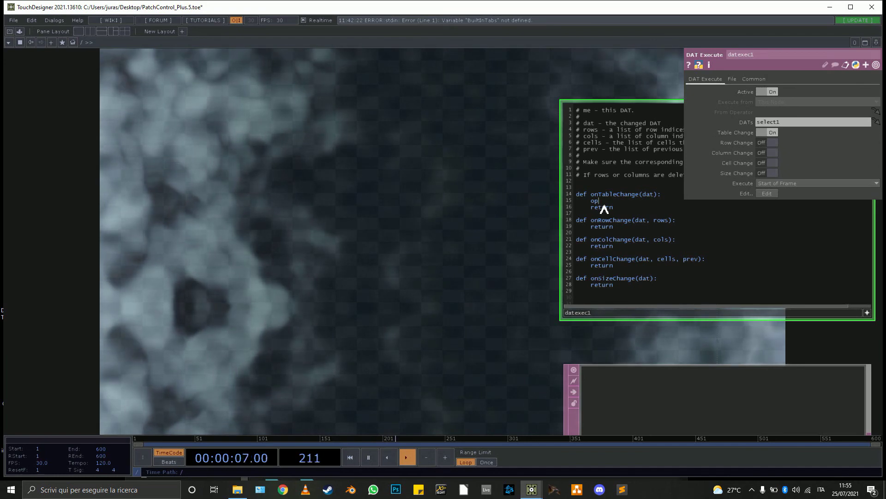
{"action": "type", "text": "(''"}
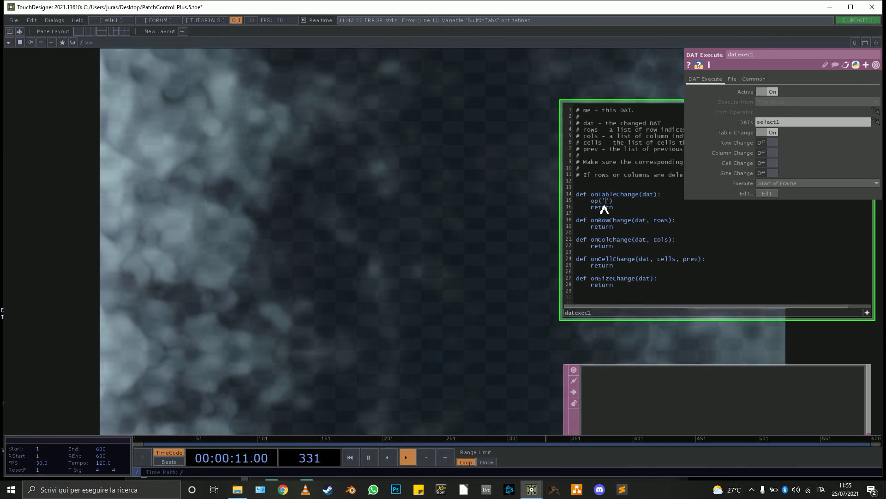
Turn off the network background display of the null2 TOP and return to the select1 and datexec1 nodes.
{"action": "scroll", "coordinate": [69, 251], "scroll_direction": "down", "scroll_amount": 3}
{"action": "scroll", "coordinate": [397, 236], "scroll_direction": "down", "scroll_amount": 4}
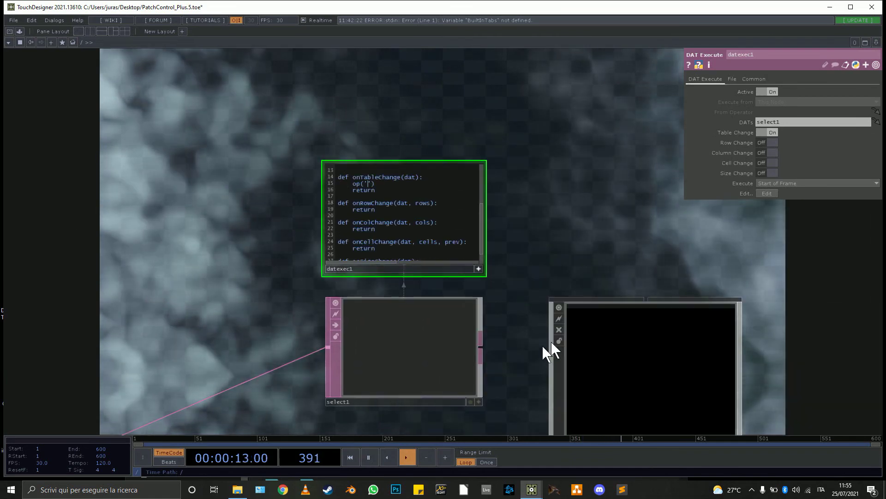
{"action": "scroll", "coordinate": [603, 213], "scroll_direction": "down", "scroll_amount": 8}
{"action": "left_click_drag", "start_coordinate": [513, 364], "coordinate": [508, 88]}
{"action": "scroll", "coordinate": [233, 198], "scroll_direction": "up", "scroll_amount": 5}
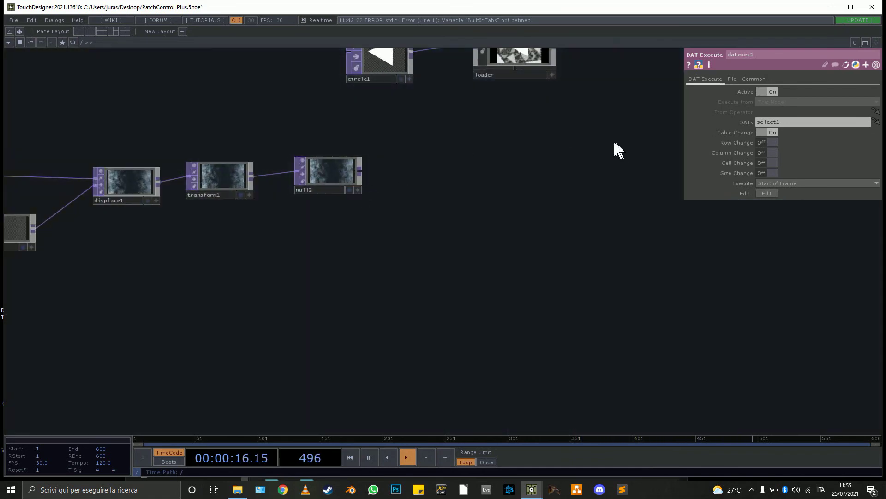
{"action": "left_click_drag", "start_coordinate": [615, 144], "coordinate": [437, 301]}
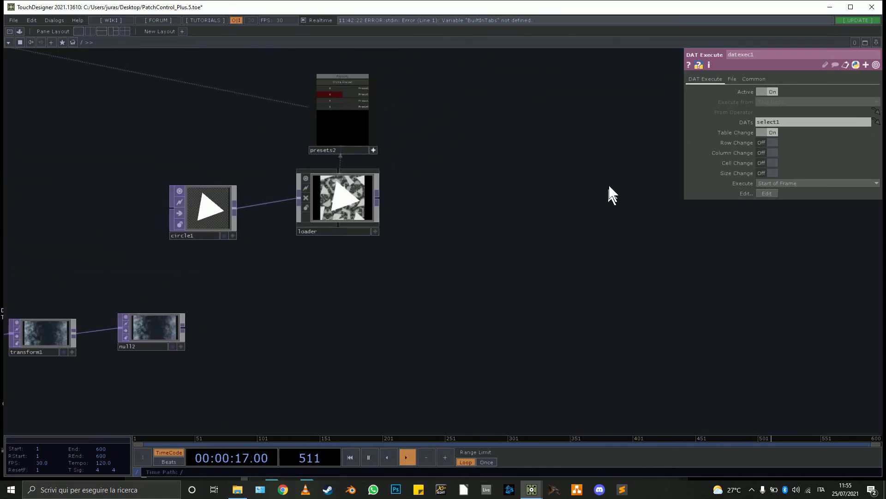
{"action": "scroll", "coordinate": [611, 164], "scroll_direction": "down", "scroll_amount": 5}
{"action": "left_click_drag", "start_coordinate": [638, 55], "coordinate": [296, 322]}
{"action": "scroll", "coordinate": [373, 154], "scroll_direction": "up", "scroll_amount": 5}
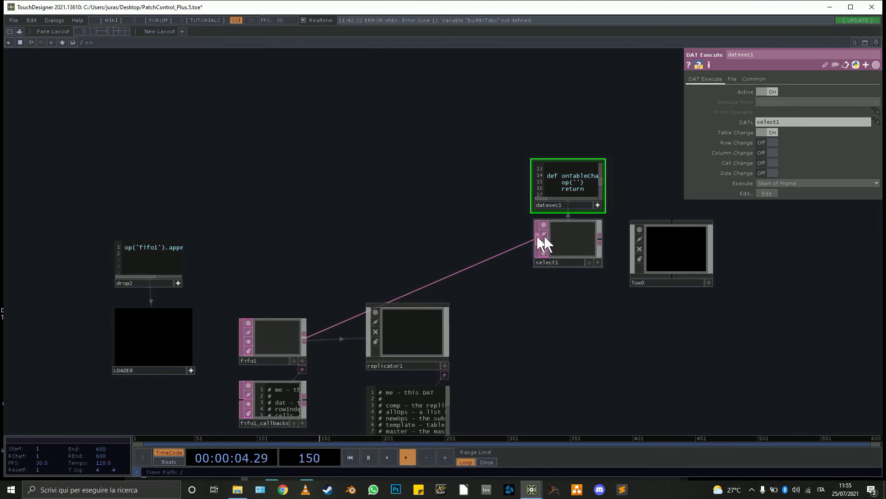
Move select1 slightly under datexec1 and show Tox0's Common parameters to get the Re-Init Network parameter name.
{"action": "left_click_drag", "start_coordinate": [555, 233], "coordinate": [572, 245]}
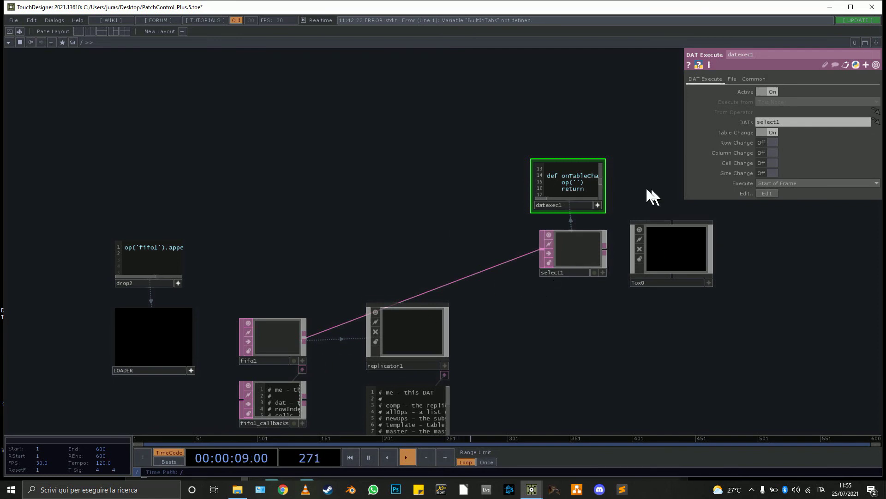
{"action": "scroll", "coordinate": [652, 196], "scroll_direction": "up", "scroll_amount": 5}
{"action": "scroll", "coordinate": [423, 223], "scroll_direction": "down", "scroll_amount": 3}
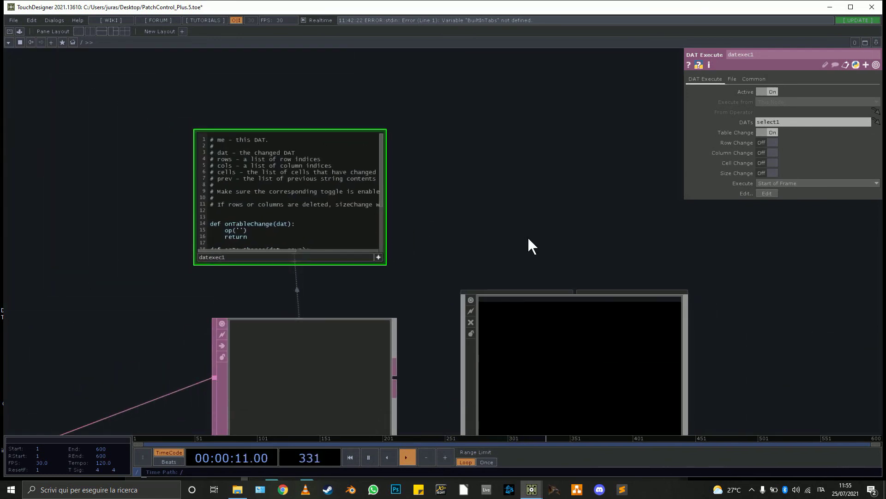
{"action": "left_click_drag", "start_coordinate": [545, 227], "coordinate": [553, 147]}
{"action": "left_click", "coordinate": [596, 254]}
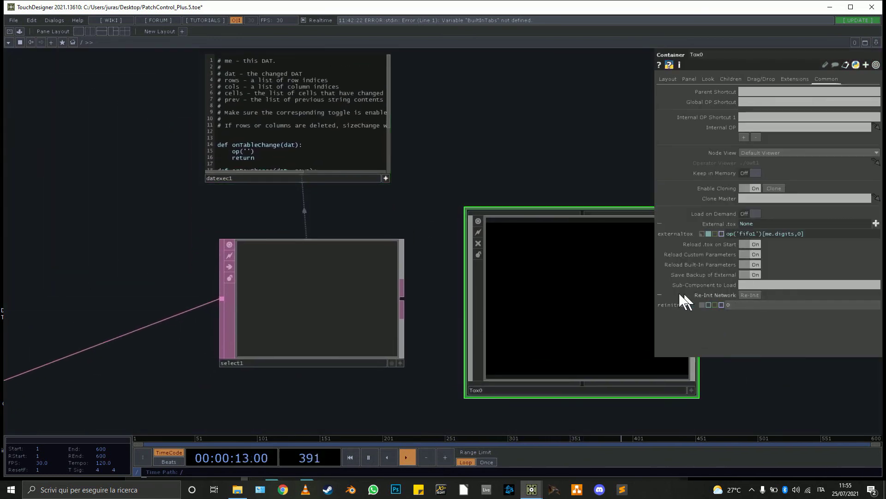
{"action": "scroll", "coordinate": [170, 166], "scroll_direction": "up", "scroll_amount": 2}
{"action": "scroll", "coordinate": [169, 165], "scroll_direction": "up", "scroll_amount": 1}
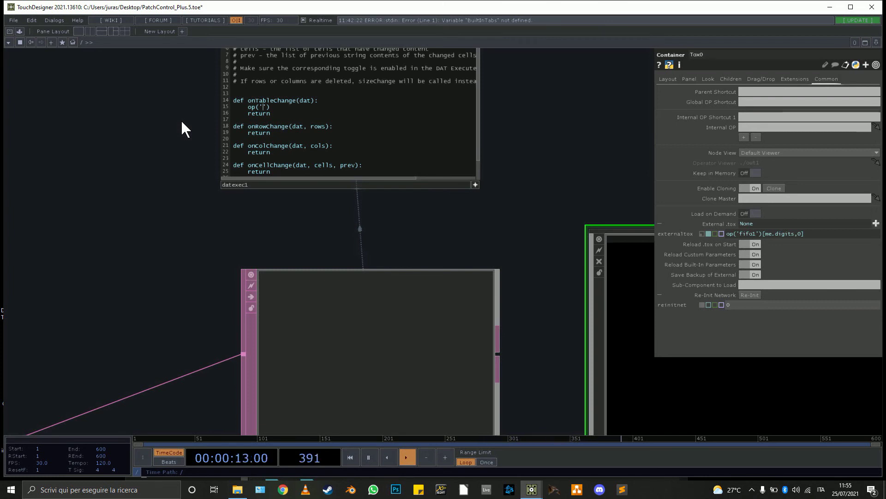
Complete the call in datexec1's onTableChange function as op('Tox0').par.reinitnet.pulse().
{"action": "type", "text": "Tox0')"}
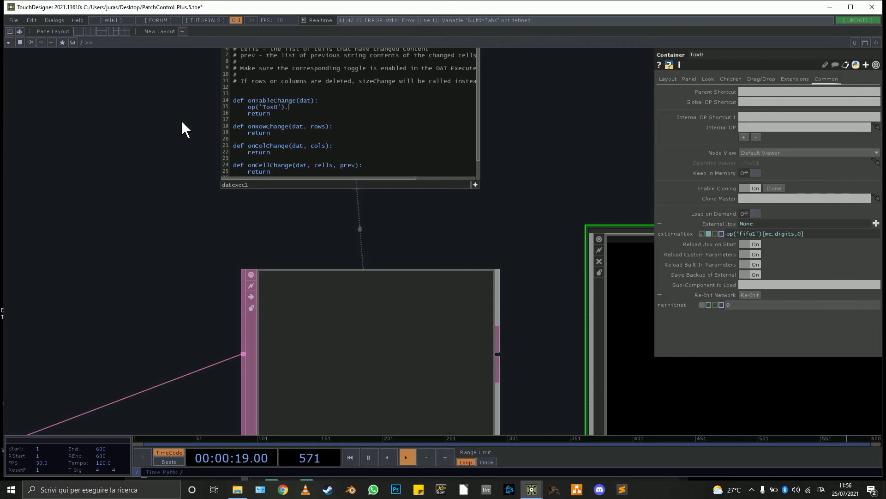
{"action": "type", "text": ".par.reinitn"}
{"action": "key", "text": "BackSpace"}
{"action": "key", "text": "BackSpace"}
{"action": "key", "text": "BackSpace"}
{"action": "key", "text": "BackSpace"}
{"action": "key", "text": "BackSpace"}
{"action": "type", "text": "net.pulse("}
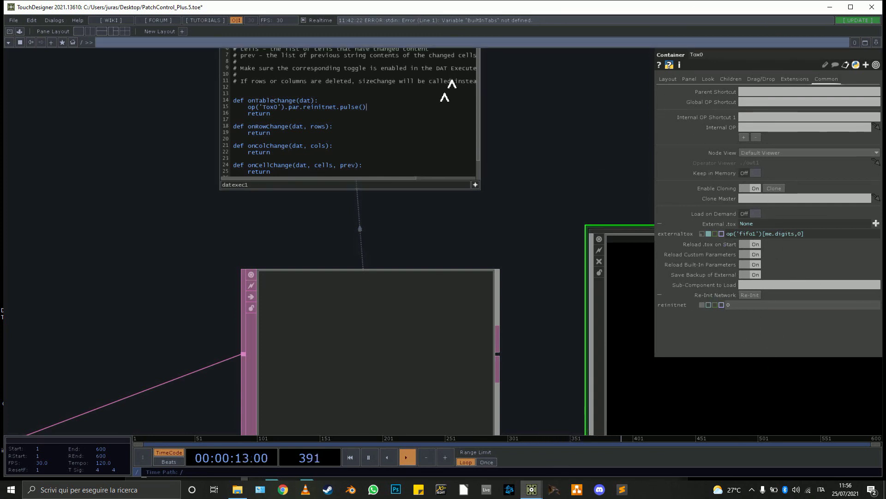
Drop the selected Desktop .tox files, CONSTANT_TOP.tox through OPColorSetter.tox, onto the LOADER container.
{"action": "scroll", "coordinate": [504, 203], "scroll_direction": "down", "scroll_amount": 6}
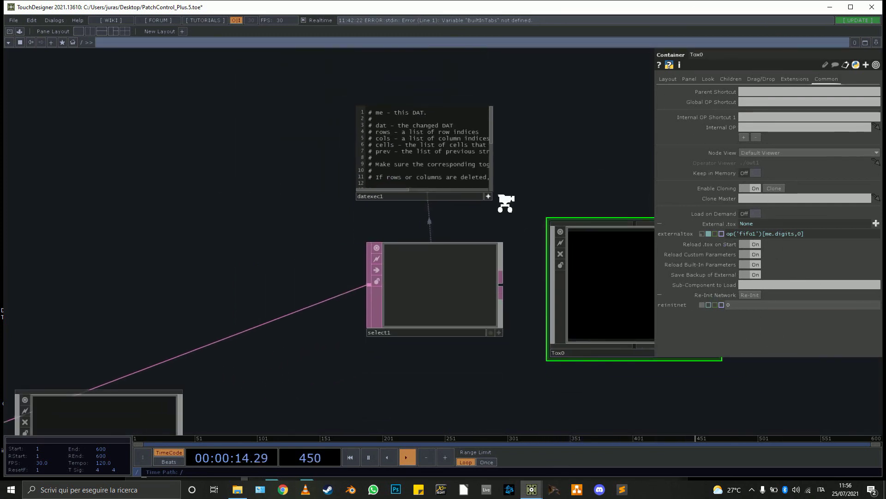
{"action": "scroll", "coordinate": [482, 318], "scroll_direction": "down", "scroll_amount": 6}
{"action": "left_click_drag", "start_coordinate": [467, 337], "coordinate": [462, 281]}
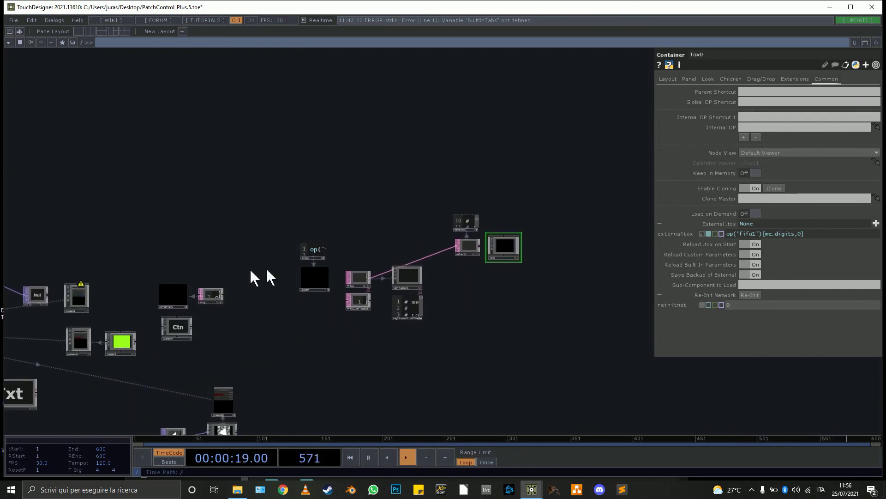
{"action": "scroll", "coordinate": [407, 291], "scroll_direction": "up", "scroll_amount": 10}
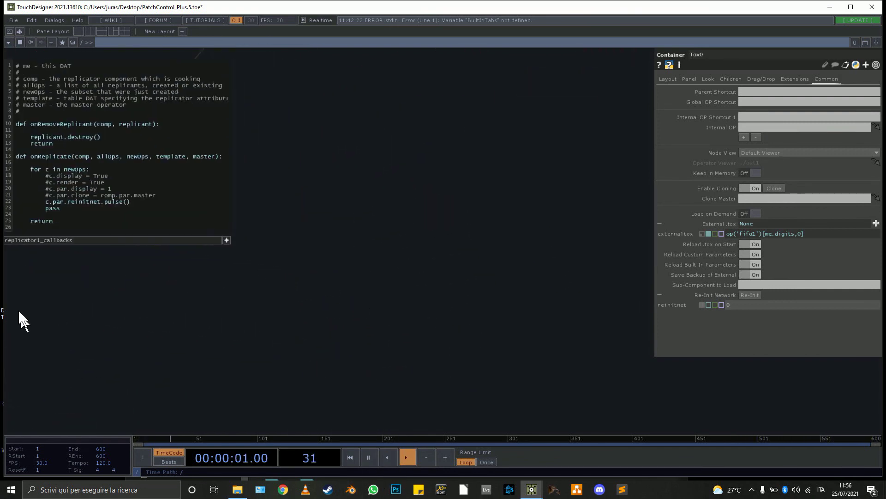
{"action": "scroll", "coordinate": [144, 226], "scroll_direction": "down", "scroll_amount": 2}
{"action": "left_click_drag", "start_coordinate": [128, 318], "coordinate": [447, 318]}
{"action": "scroll", "coordinate": [459, 317], "scroll_direction": "down", "scroll_amount": 8}
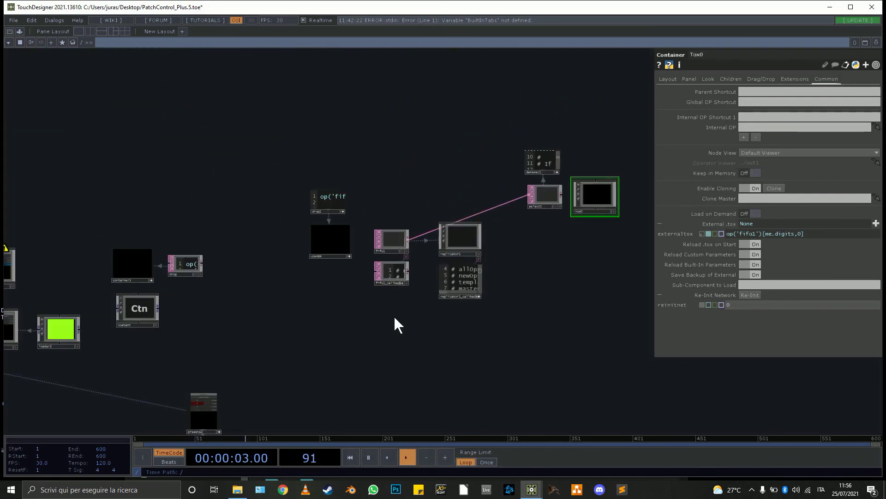
{"action": "left_click_drag", "start_coordinate": [539, 383], "coordinate": [364, 382]}
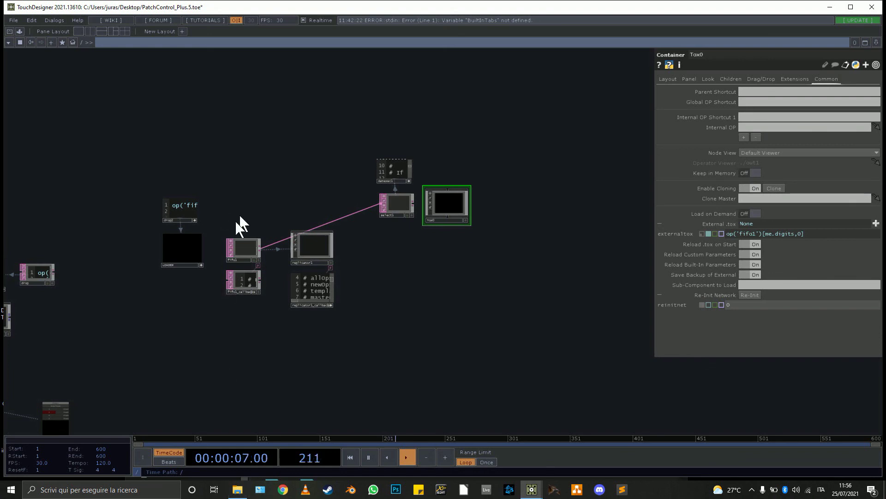
{"action": "scroll", "coordinate": [240, 225], "scroll_direction": "up", "scroll_amount": 3}
{"action": "left_click", "coordinate": [262, 243]}
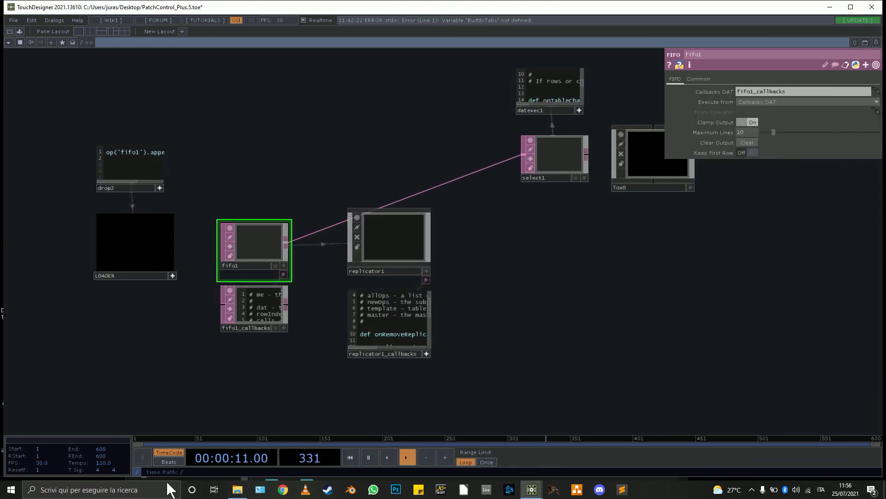
{"action": "left_click", "coordinate": [235, 491]}
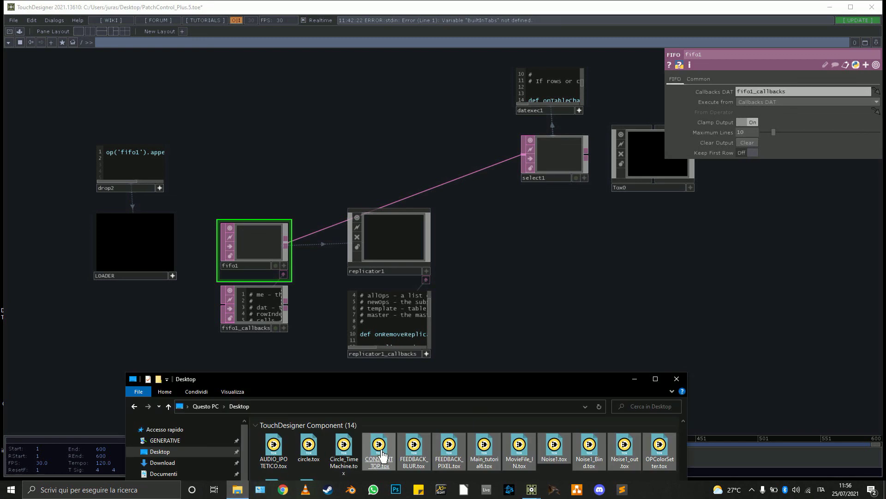
{"action": "left_click_drag", "start_coordinate": [141, 242], "coordinate": [136, 233]}
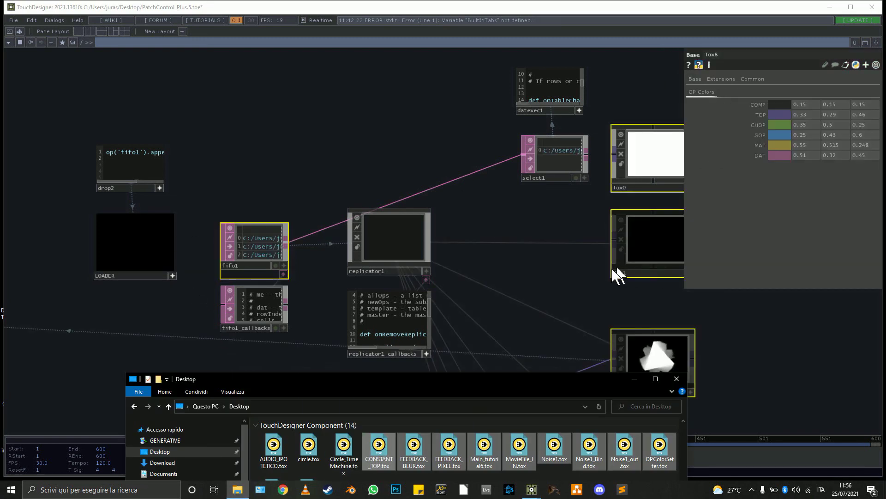
Examine the column of replicated components and look inside Tox6.
{"action": "left_click_drag", "start_coordinate": [488, 217], "coordinate": [354, 135]}
{"action": "left_click_drag", "start_coordinate": [469, 253], "coordinate": [358, 189]}
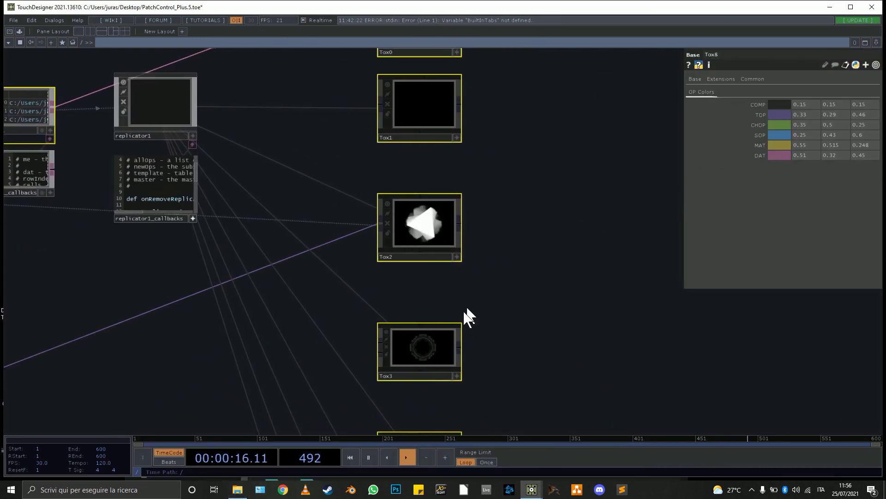
{"action": "scroll", "coordinate": [460, 315], "scroll_direction": "down", "scroll_amount": 5}
{"action": "left_click_drag", "start_coordinate": [477, 246], "coordinate": [457, 261]}
{"action": "scroll", "coordinate": [457, 260], "scroll_direction": "up", "scroll_amount": 5}
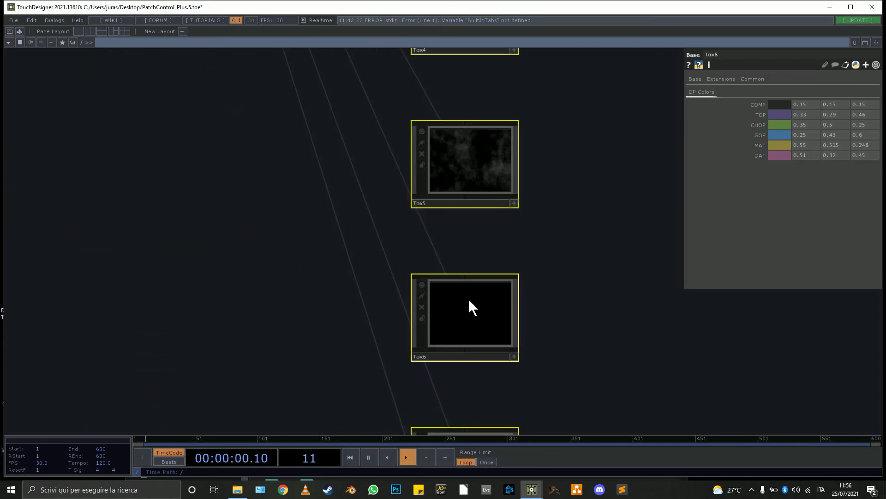
{"action": "scroll", "coordinate": [471, 306], "scroll_direction": "up", "scroll_amount": 2}
{"action": "left_click", "coordinate": [471, 303]}
{"action": "key", "text": "i"}
{"action": "key", "text": "u"}
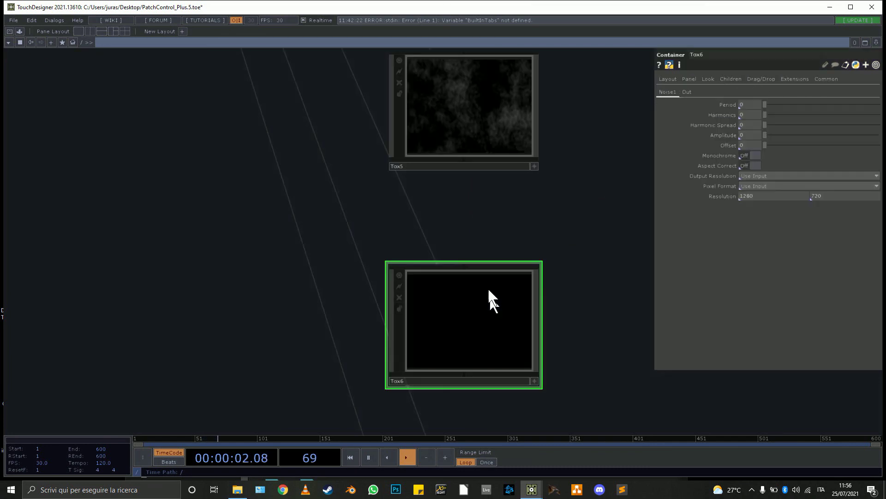
Look inside the replicated Tox5 and Tox8 components and return to the main network.
{"action": "left_click", "coordinate": [513, 105]}
{"action": "key", "text": "i"}
{"action": "key", "text": "u"}
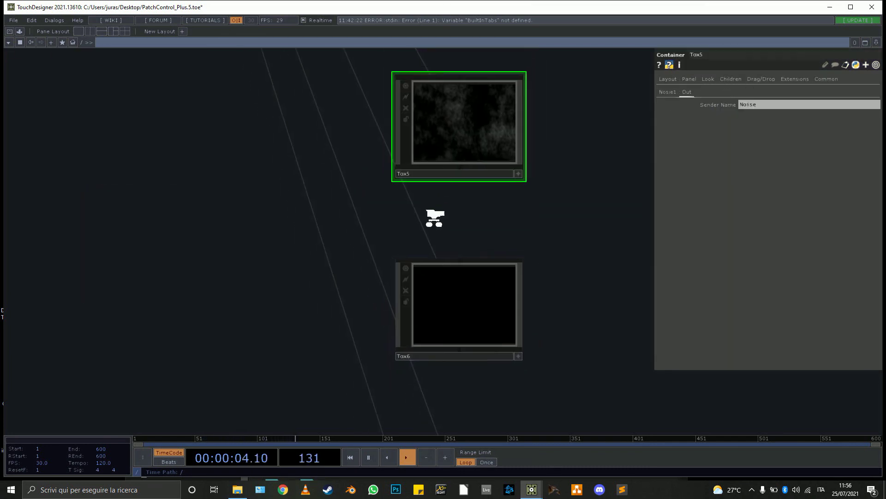
{"action": "scroll", "coordinate": [431, 218], "scroll_direction": "down", "scroll_amount": 5}
{"action": "scroll", "coordinate": [449, 298], "scroll_direction": "up", "scroll_amount": 5}
{"action": "left_click", "coordinate": [455, 318]}
{"action": "key", "text": "i"}
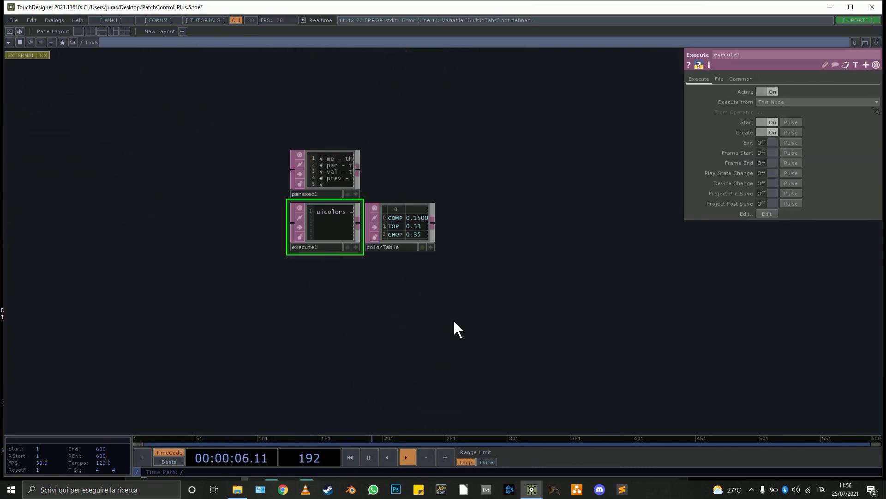
{"action": "key", "text": "u"}
Go back to fifo1 and clear its output.
{"action": "left_click_drag", "start_coordinate": [549, 176], "coordinate": [475, 325]}
{"action": "scroll", "coordinate": [503, 231], "scroll_direction": "down", "scroll_amount": 5}
{"action": "left_click_drag", "start_coordinate": [445, 90], "coordinate": [425, 263]}
{"action": "scroll", "coordinate": [425, 254], "scroll_direction": "up", "scroll_amount": 6}
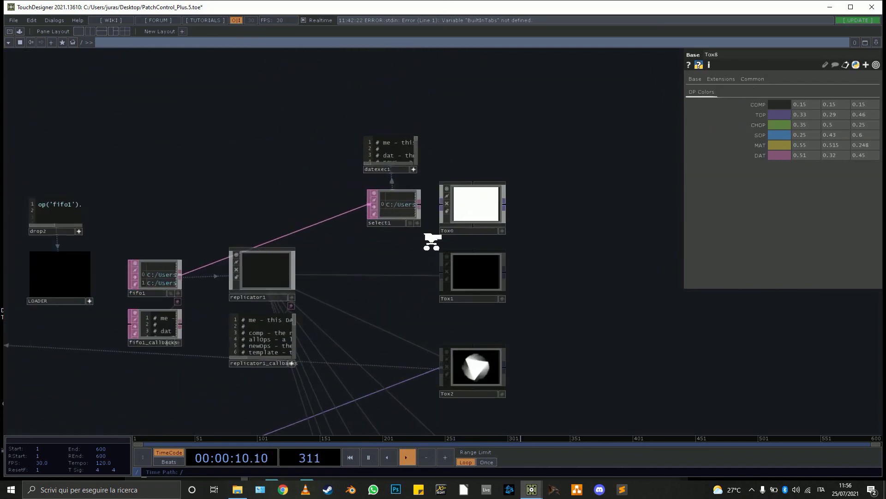
{"action": "left_click_drag", "start_coordinate": [186, 154], "coordinate": [397, 143]}
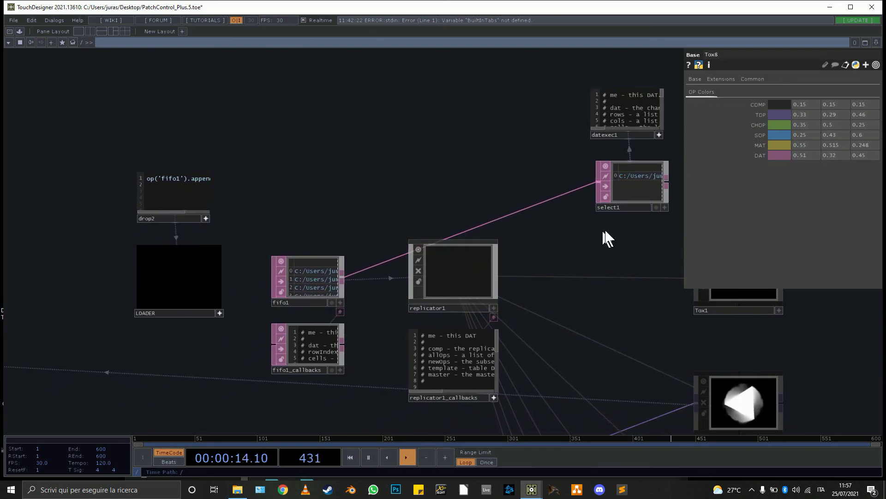
{"action": "left_click_drag", "start_coordinate": [603, 237], "coordinate": [480, 244]}
{"action": "left_click", "coordinate": [200, 251]}
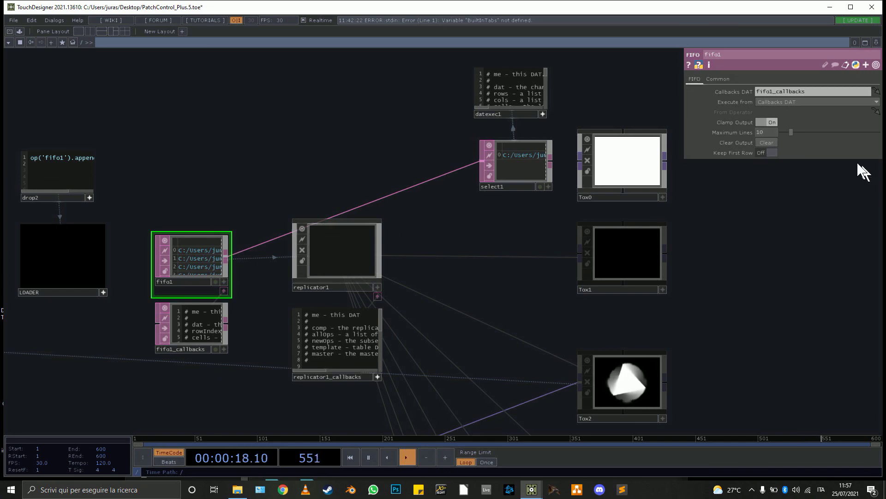
{"action": "left_click", "coordinate": [771, 141]}
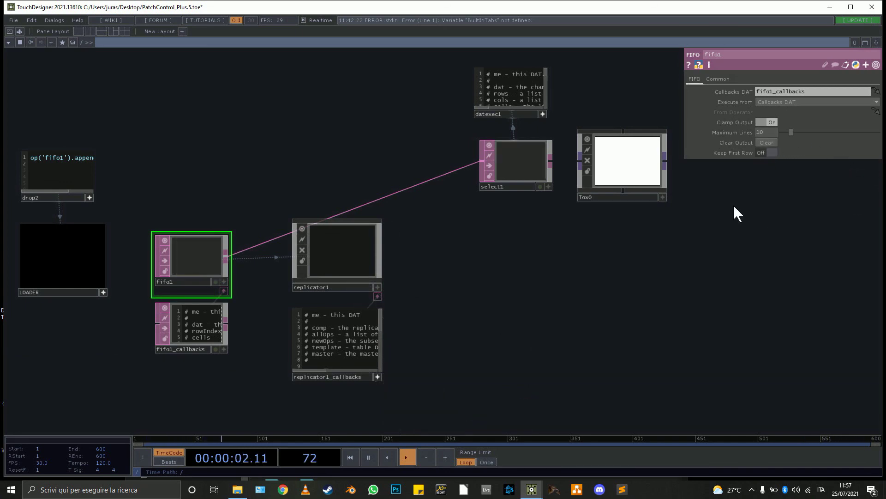
Drop circle.tox from the Desktop folder onto the LOADER container.
{"action": "scroll", "coordinate": [526, 326], "scroll_direction": "down", "scroll_amount": 5}
{"action": "scroll", "coordinate": [577, 268], "scroll_direction": "up", "scroll_amount": 5}
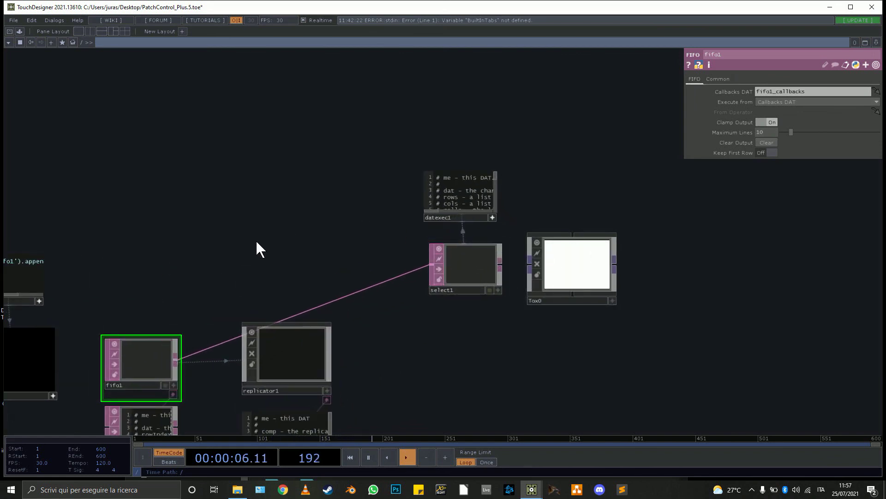
{"action": "left_click_drag", "start_coordinate": [257, 242], "coordinate": [555, 195]}
{"action": "left_click", "coordinate": [237, 490]}
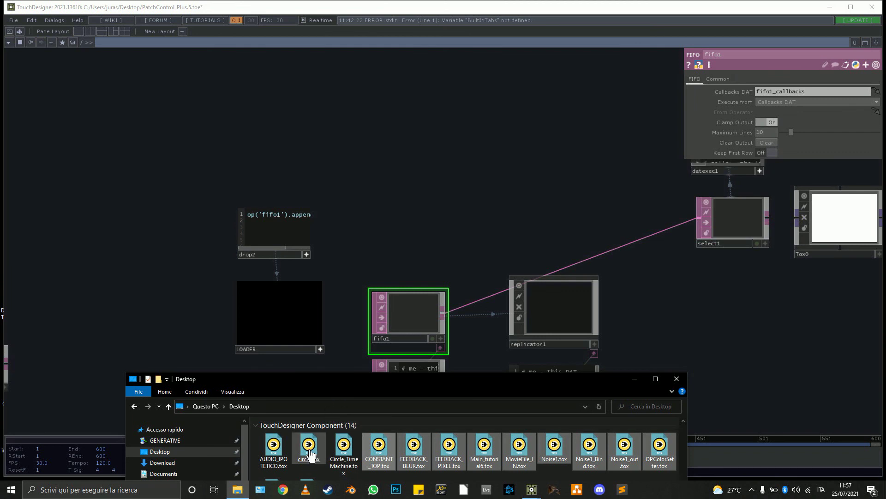
{"action": "left_click_drag", "start_coordinate": [309, 454], "coordinate": [295, 314]}
Check Tox0's parameters and look inside it at the operators loaded from circle.tox.
{"action": "left_click_drag", "start_coordinate": [540, 203], "coordinate": [58, 165]}
{"action": "scroll", "coordinate": [344, 211], "scroll_direction": "up", "scroll_amount": 5}
{"action": "left_click", "coordinate": [259, 143]}
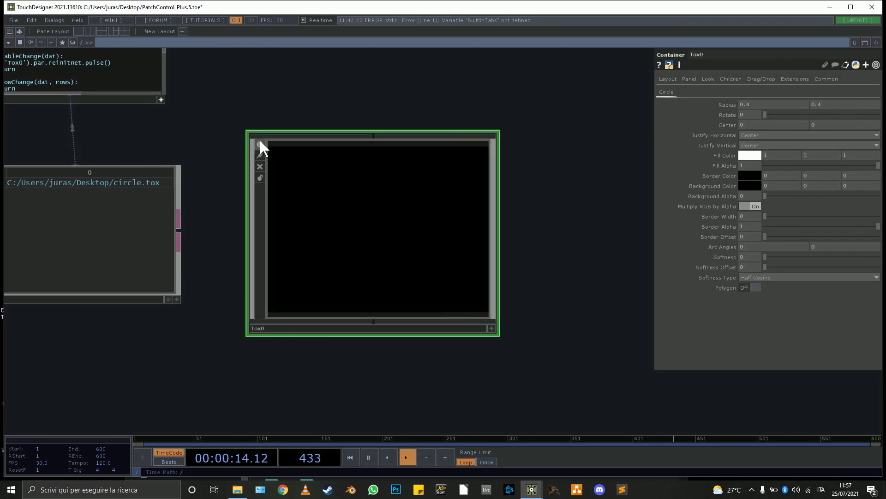
{"action": "key", "text": "i"}
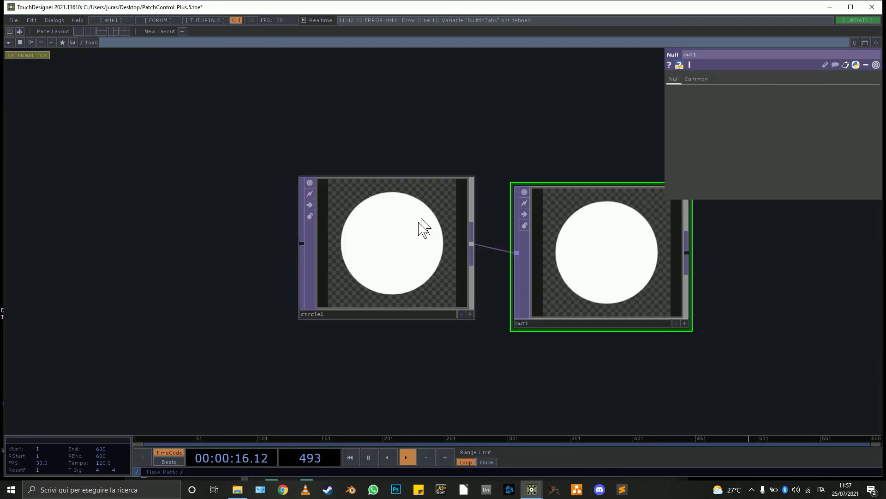
{"action": "key", "text": "u"}
Review the rest of the project network and display the COLOR container's parameters.
{"action": "scroll", "coordinate": [206, 343], "scroll_direction": "down", "scroll_amount": 9}
{"action": "left_click_drag", "start_coordinate": [199, 364], "coordinate": [281, 282]}
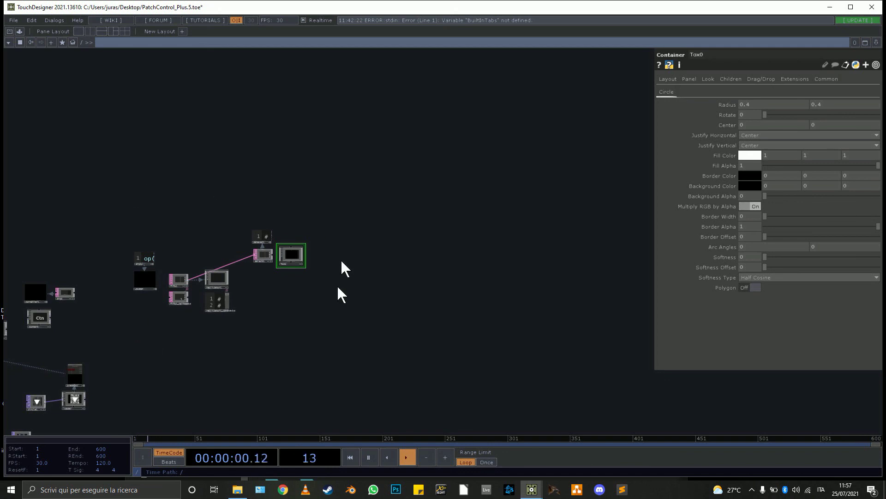
{"action": "left_click_drag", "start_coordinate": [151, 341], "coordinate": [449, 219]}
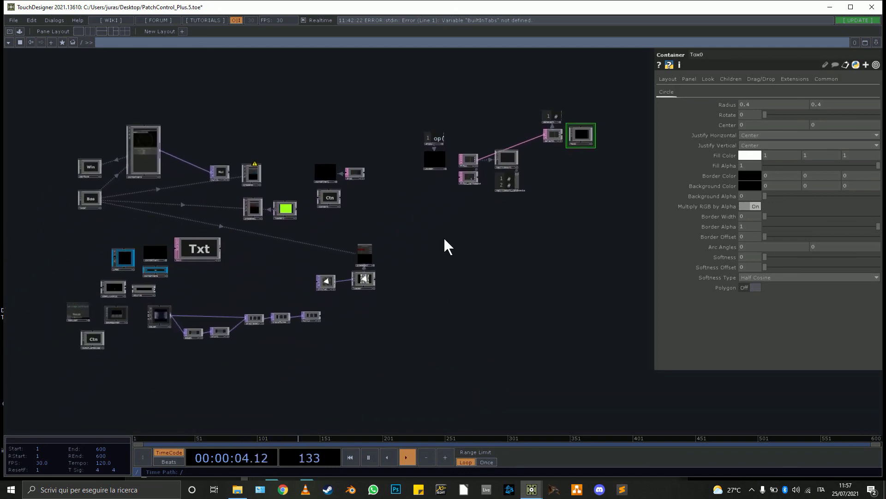
{"action": "scroll", "coordinate": [130, 319], "scroll_direction": "up", "scroll_amount": 5}
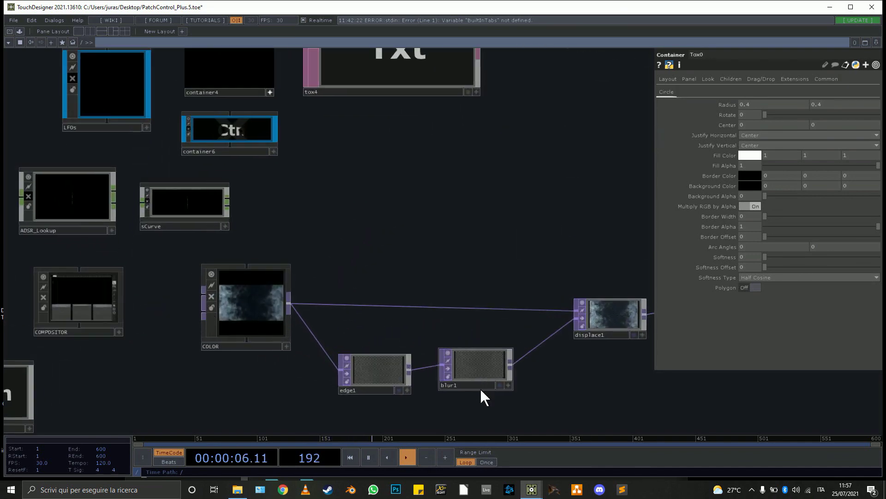
{"action": "left_click", "coordinate": [247, 317]}
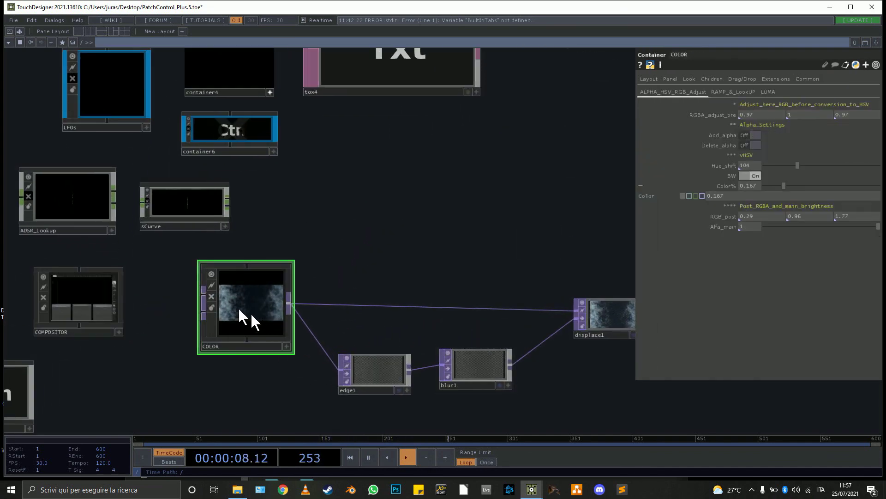
{"action": "left_click_drag", "start_coordinate": [450, 201], "coordinate": [317, 202]}
{"action": "scroll", "coordinate": [396, 223], "scroll_direction": "down", "scroll_amount": 3}
{"action": "left_click_drag", "start_coordinate": [410, 208], "coordinate": [292, 320]}
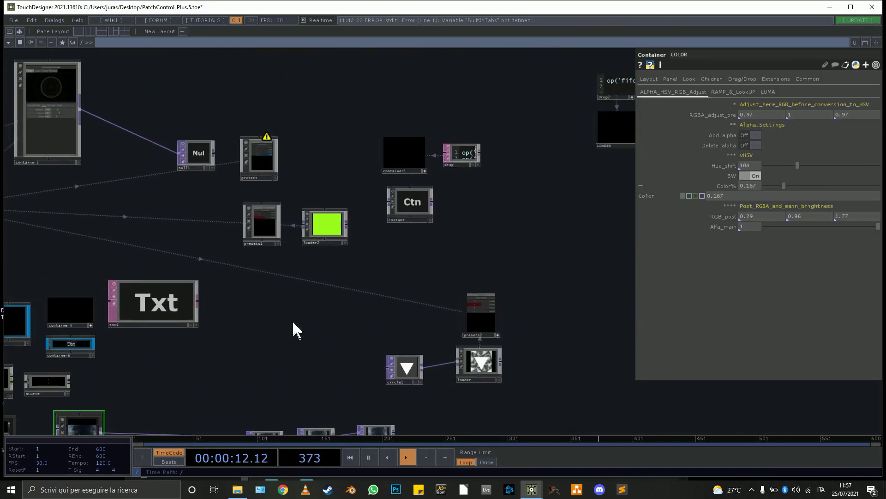
Switch to the TouchDesigner window with the TUTORIAL RECORDER.toe project.
{"action": "mouse_move", "coordinate": [526, 488]}
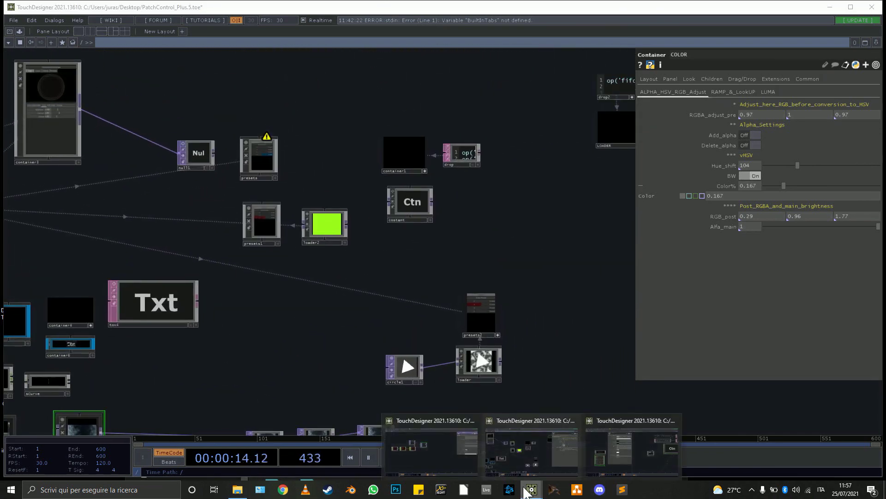
{"action": "left_click", "coordinate": [442, 456]}
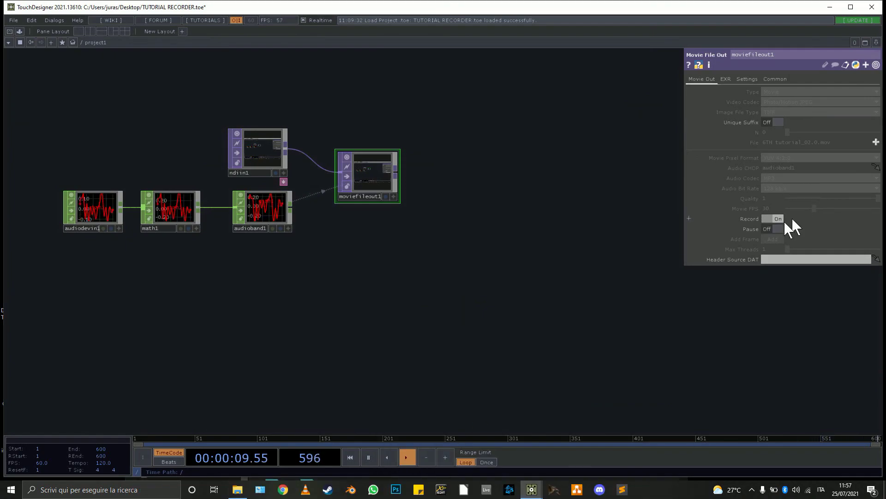